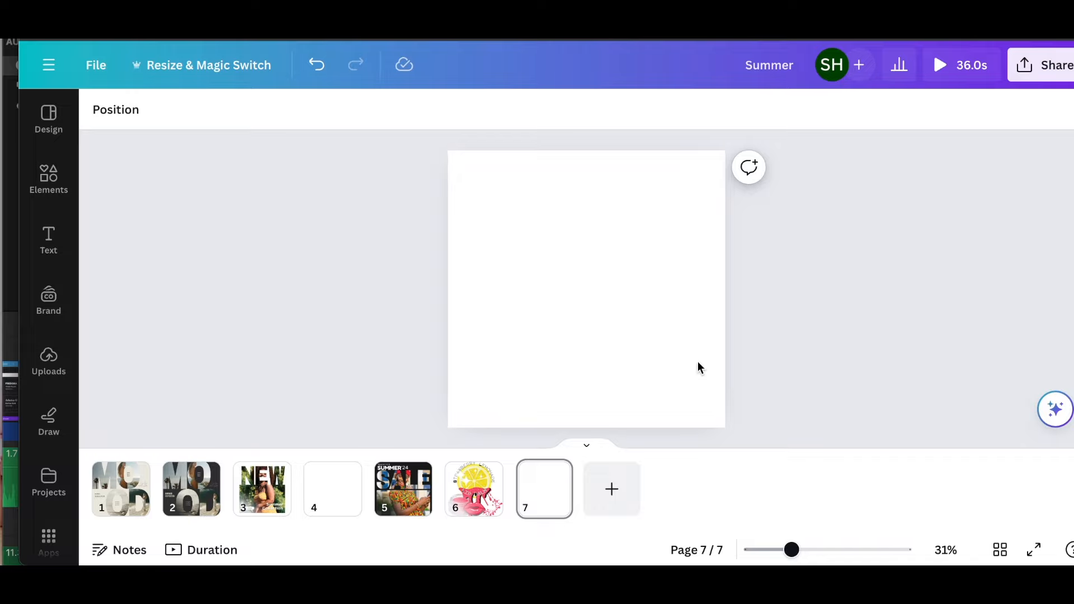
# - Search the design elements for "lip balm"
pyautogui.click(44, 188)
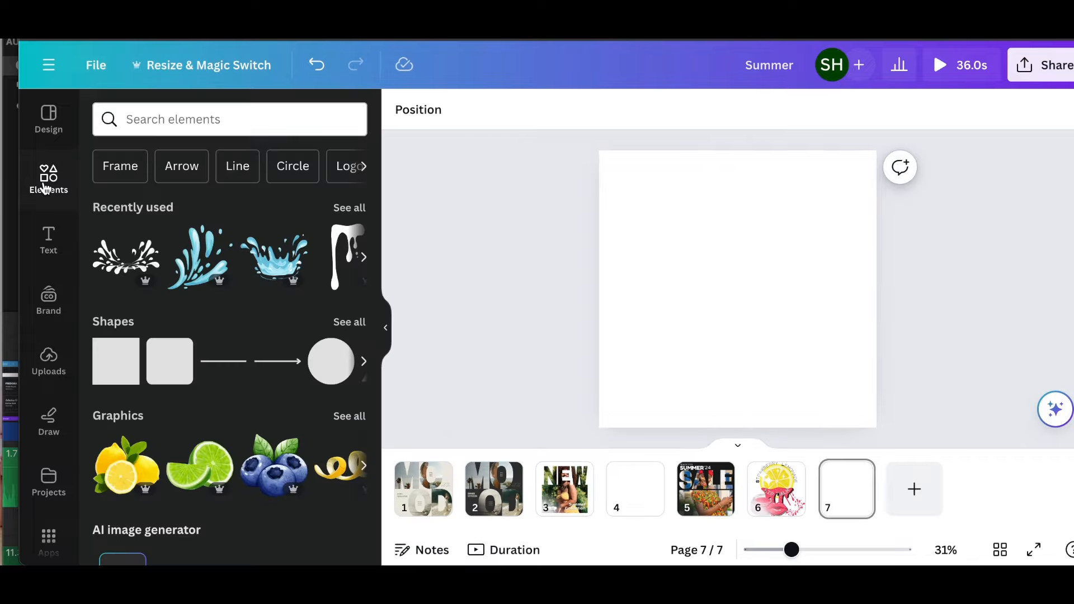
pyautogui.click(222, 119)
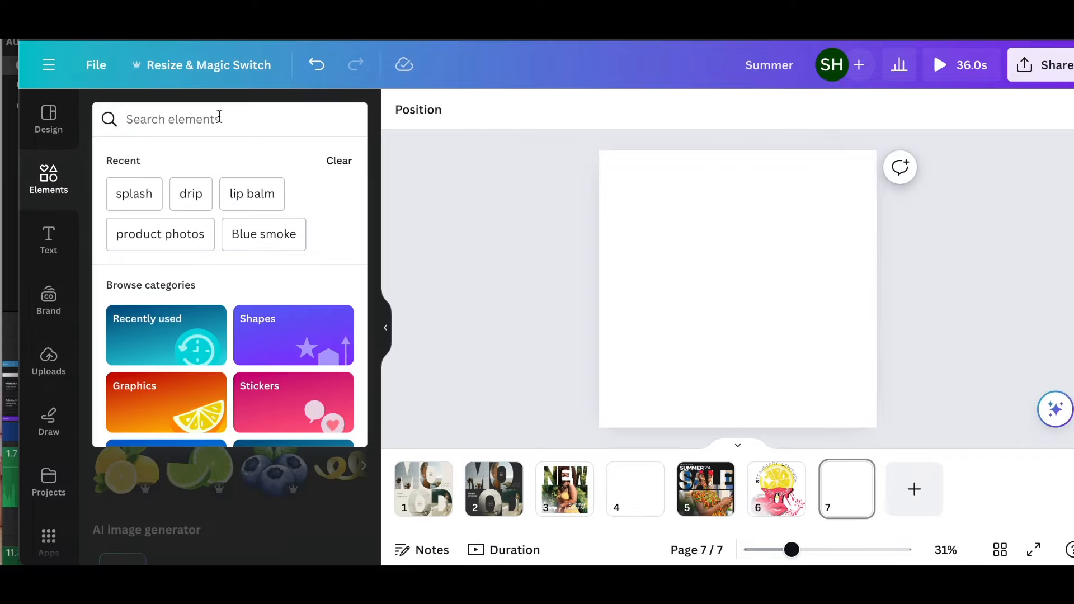
pyautogui.write('lip')
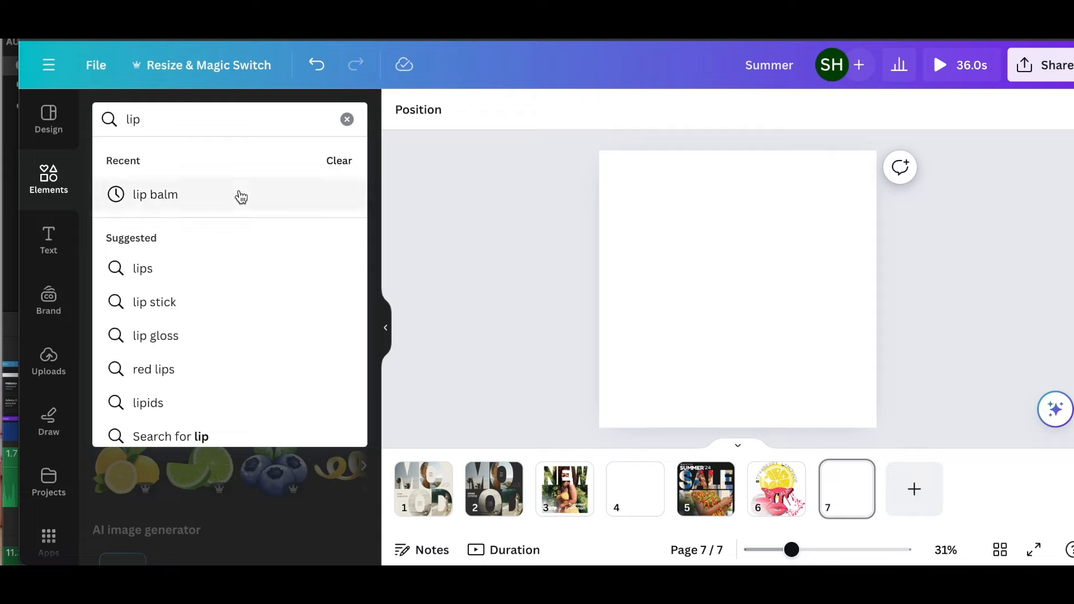
pyautogui.click(227, 202)
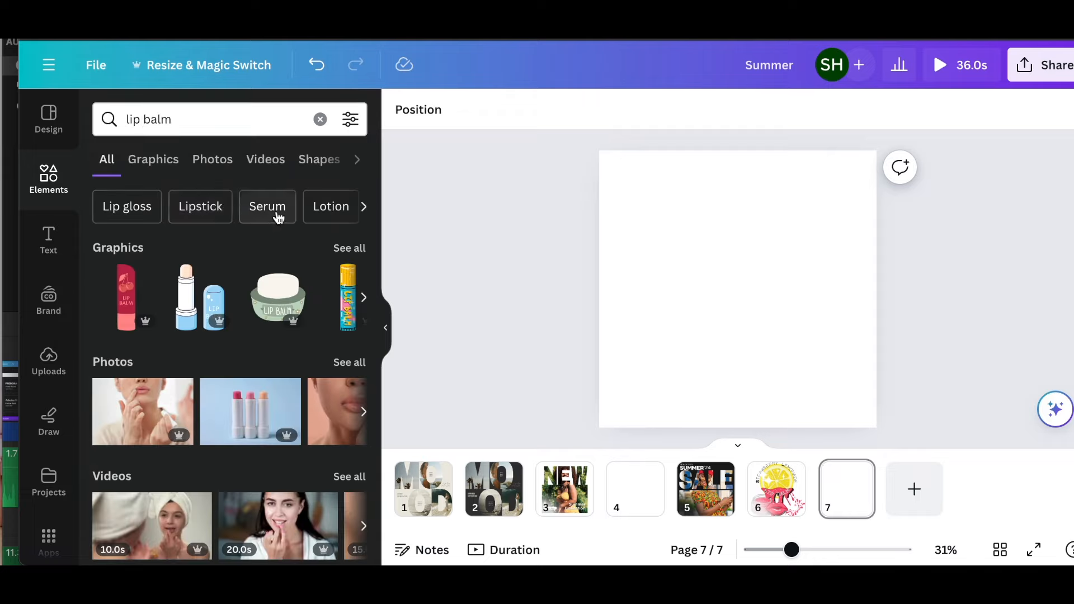
# - Look through all the lip balm graphics for a suitable product image
pyautogui.scroll(-1, 234, 314)
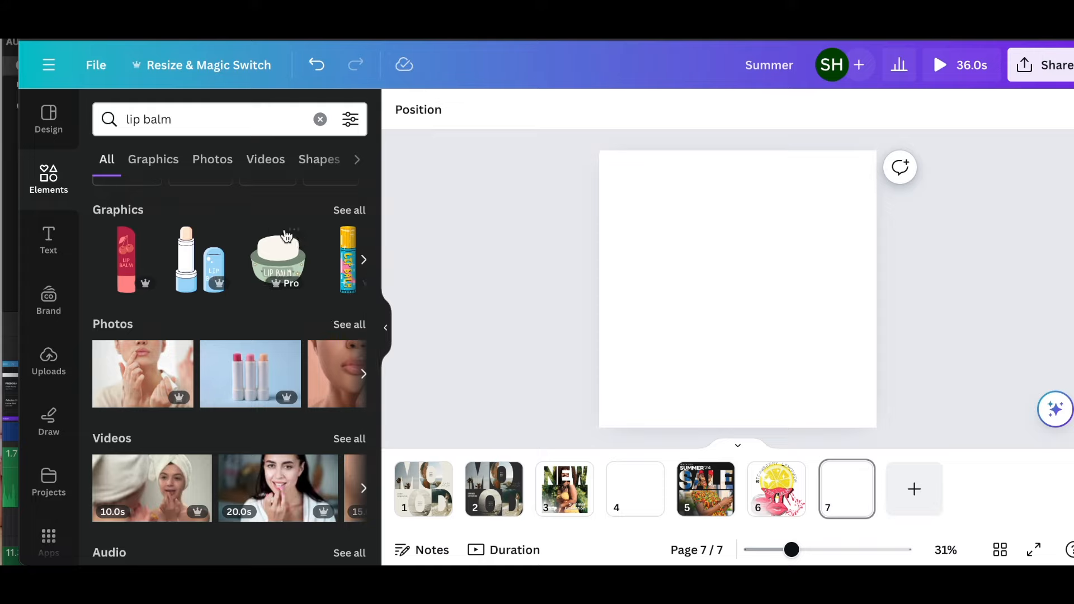
pyautogui.scroll(1, 271, 232)
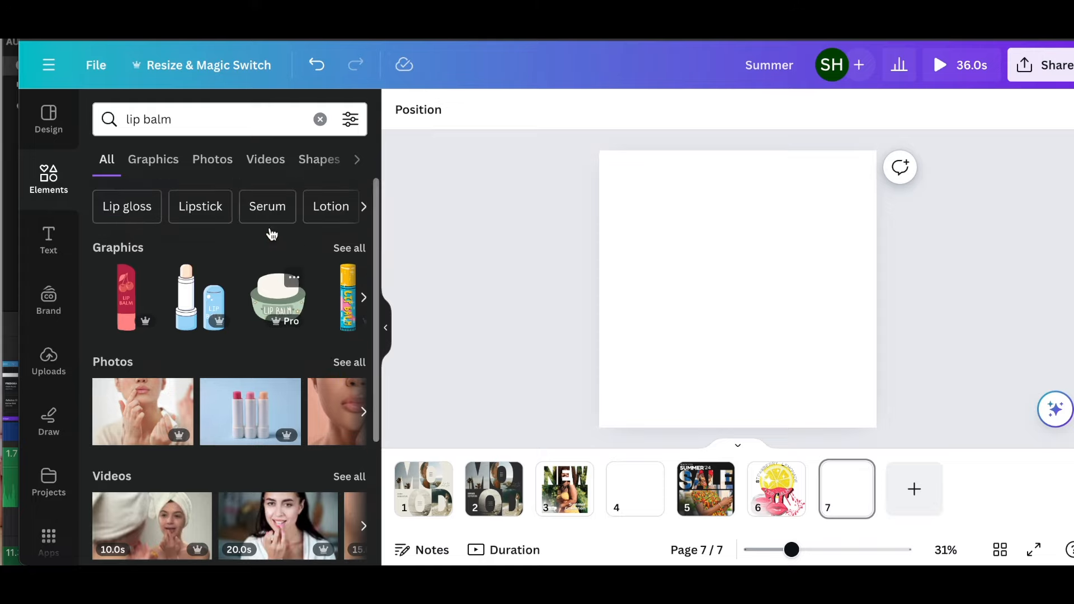
pyautogui.click(349, 249)
pyautogui.scroll(-5, 287, 267)
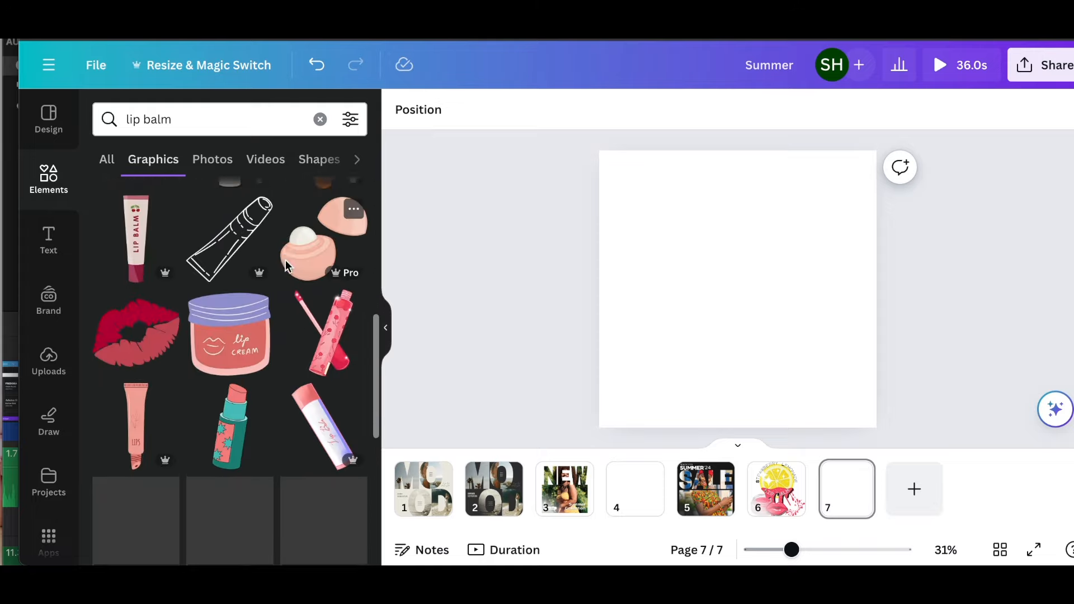
pyautogui.scroll(-8, 287, 267)
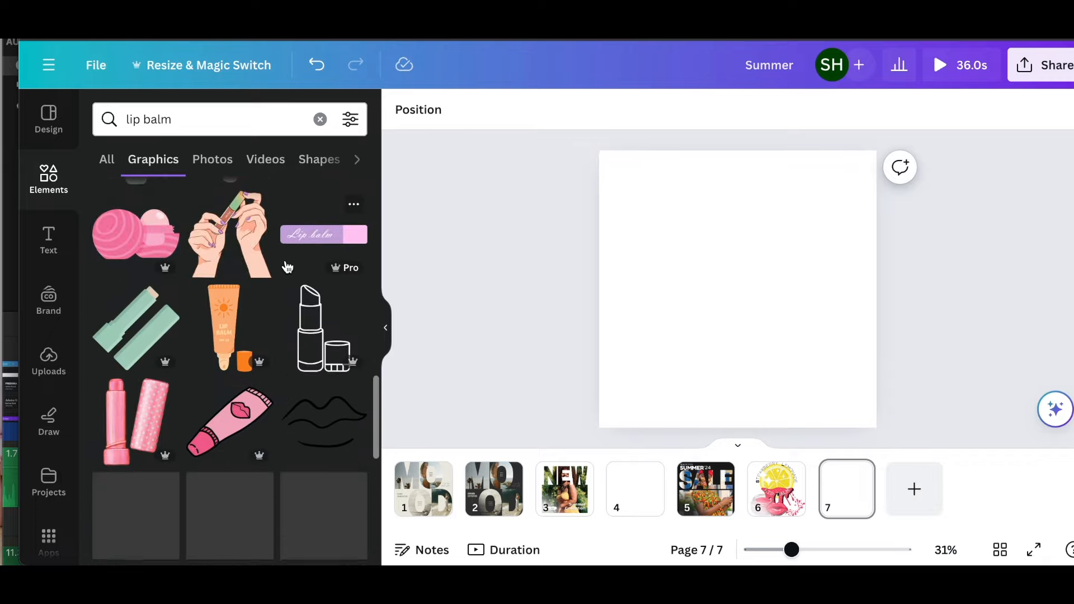
pyautogui.scroll(-6, 287, 267)
pyautogui.scroll(-8, 287, 267)
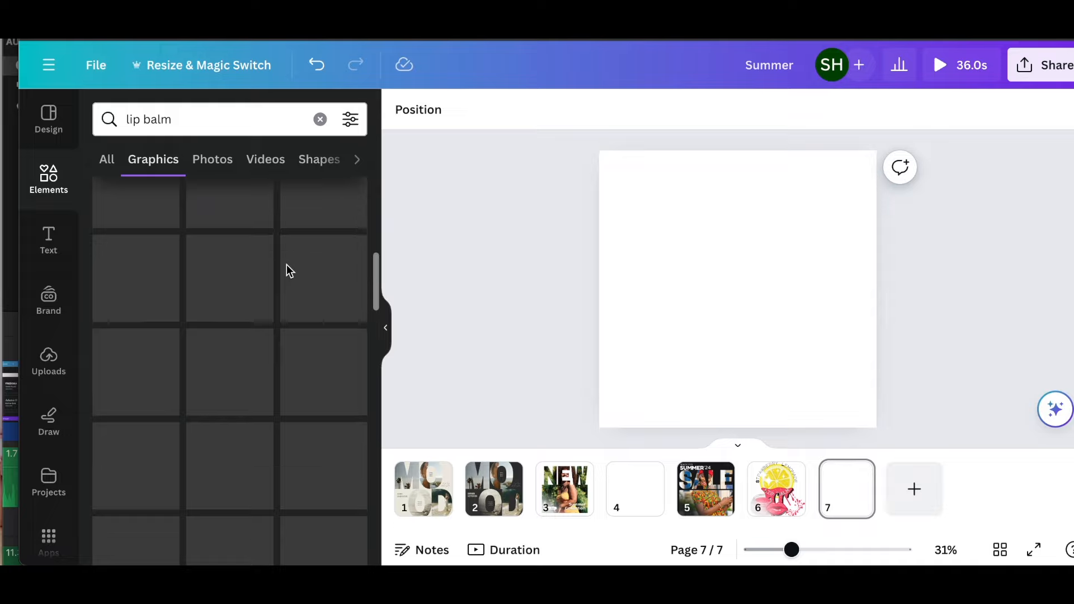
# - Add the lip balm photo showing pink balm in an open glass jar to blank page 7
pyautogui.click(216, 164)
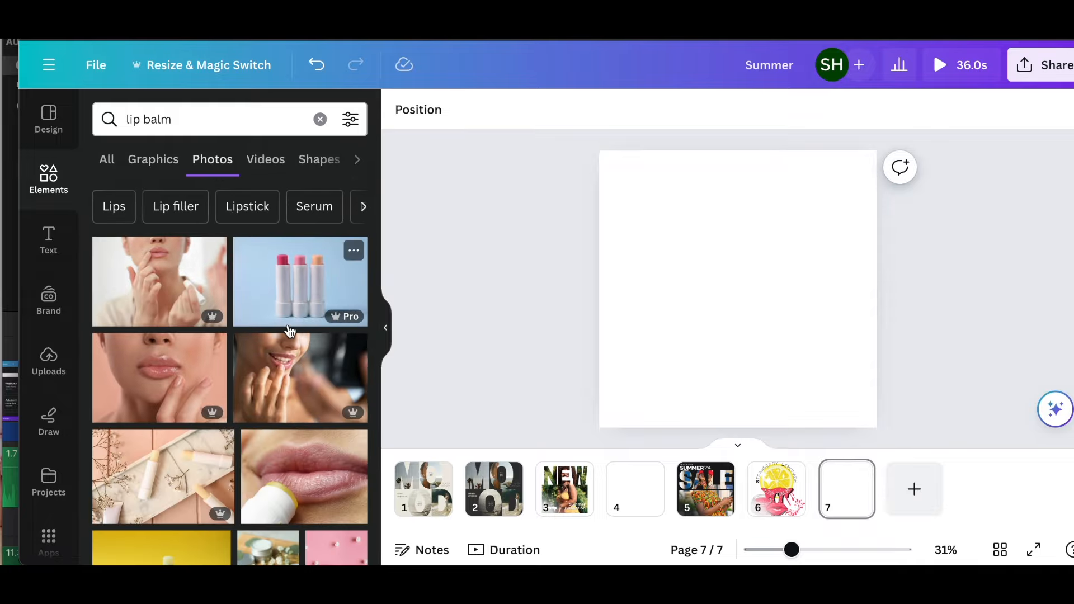
pyautogui.scroll(-5, 290, 332)
pyautogui.scroll(-1, 290, 332)
pyautogui.scroll(-5, 289, 331)
pyautogui.scroll(1, 224, 308)
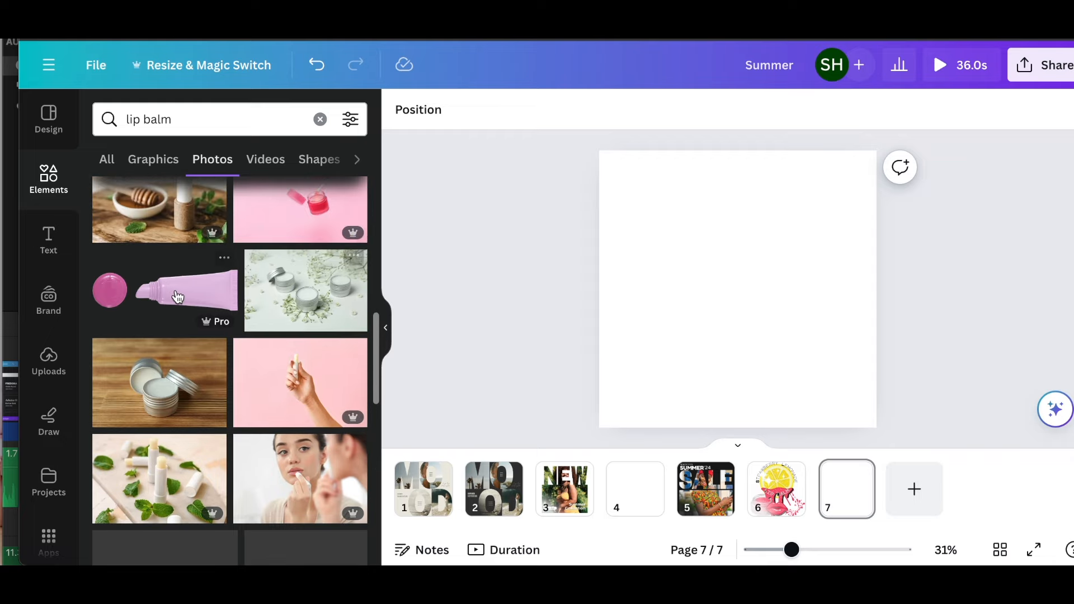
pyautogui.scroll(-3, 283, 331)
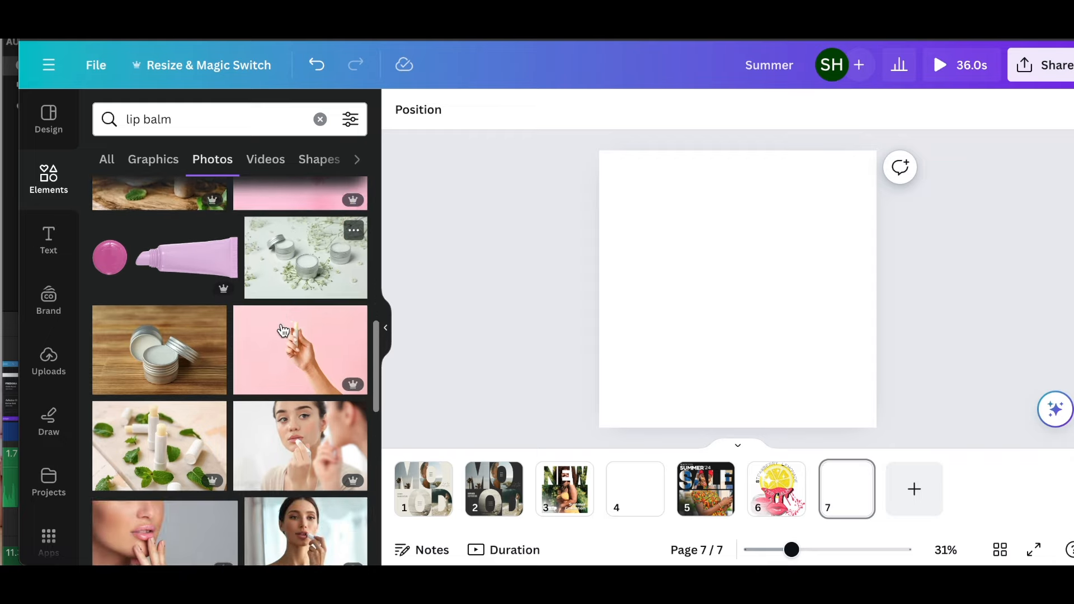
pyautogui.scroll(1, 283, 330)
pyautogui.scroll(-5, 283, 331)
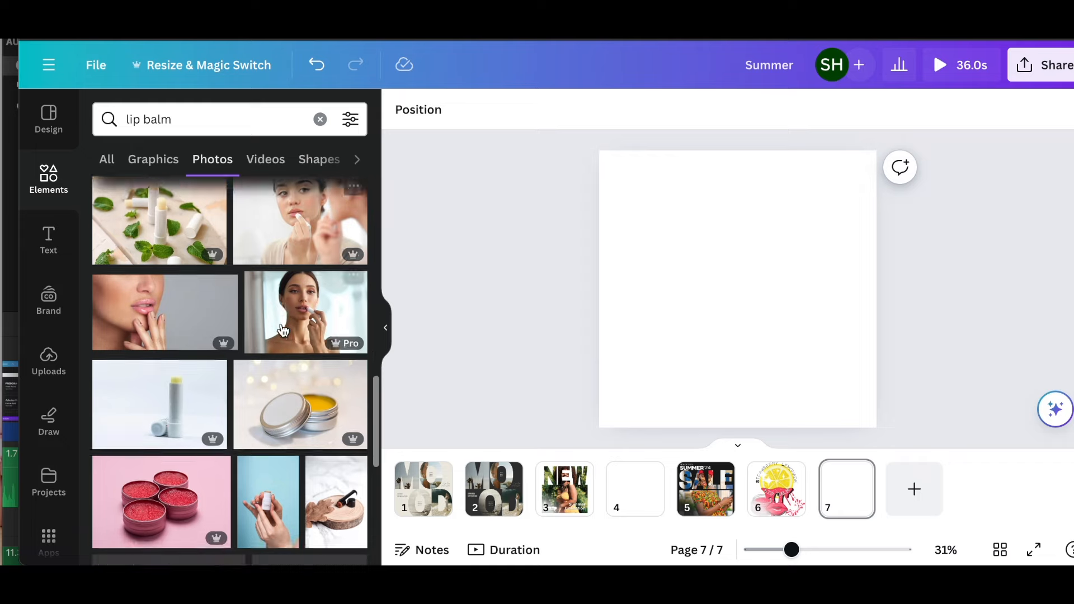
pyautogui.scroll(-2, 284, 331)
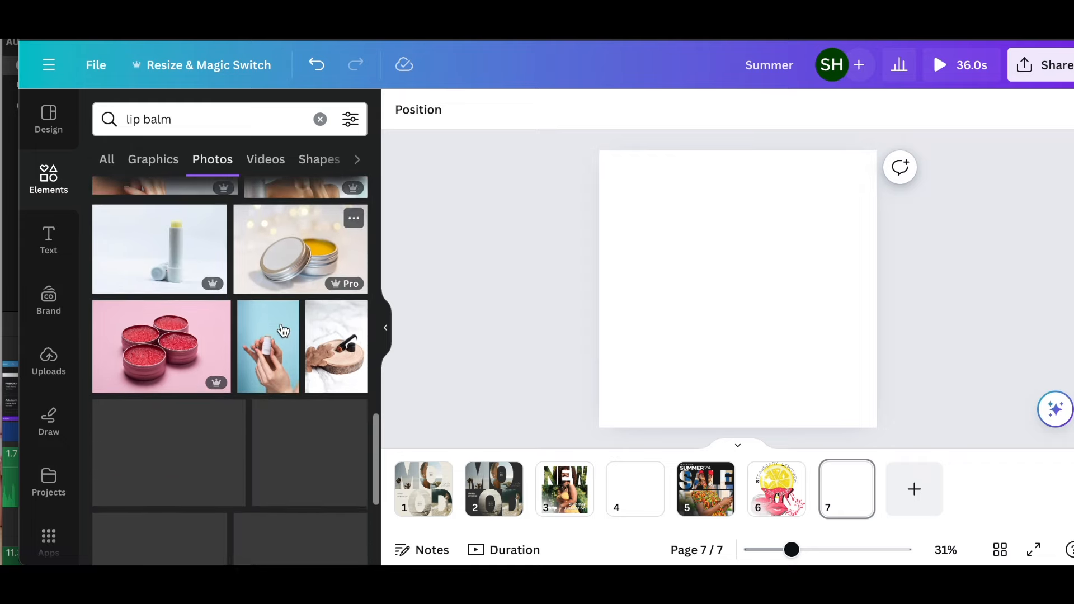
pyautogui.scroll(-2, 283, 328)
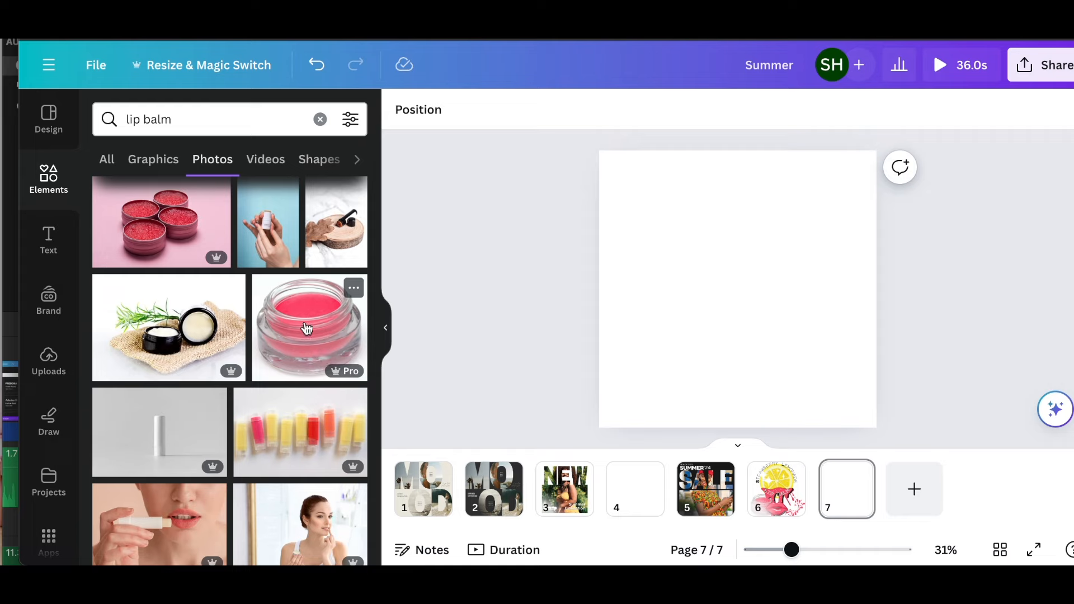
pyautogui.click(307, 330)
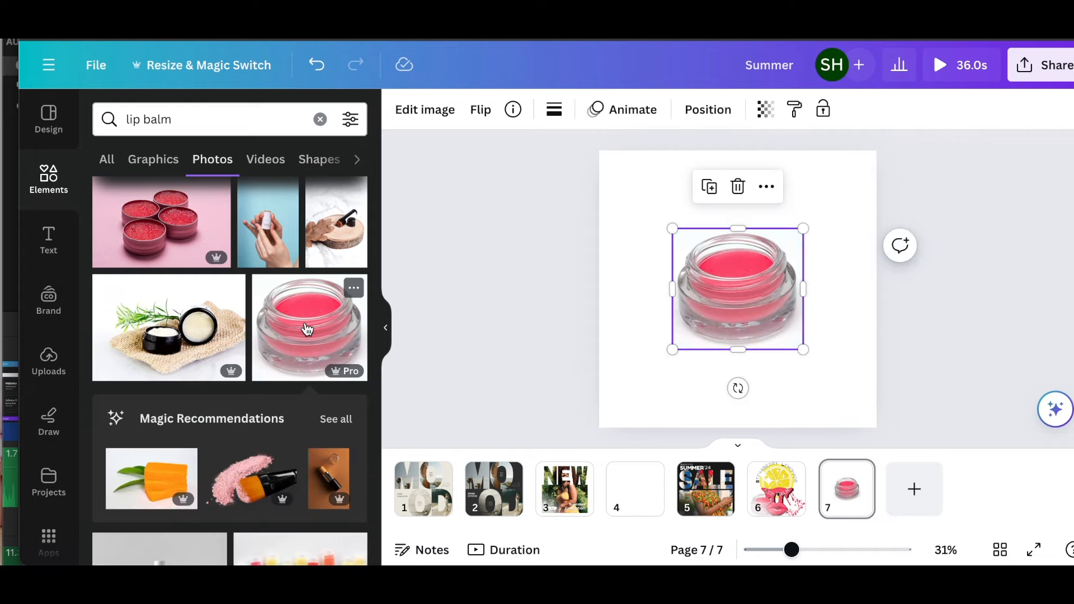
# - Try out the photo of the row of coloured lip balm tubes on the page and delete it again
pyautogui.scroll(-4, 306, 322)
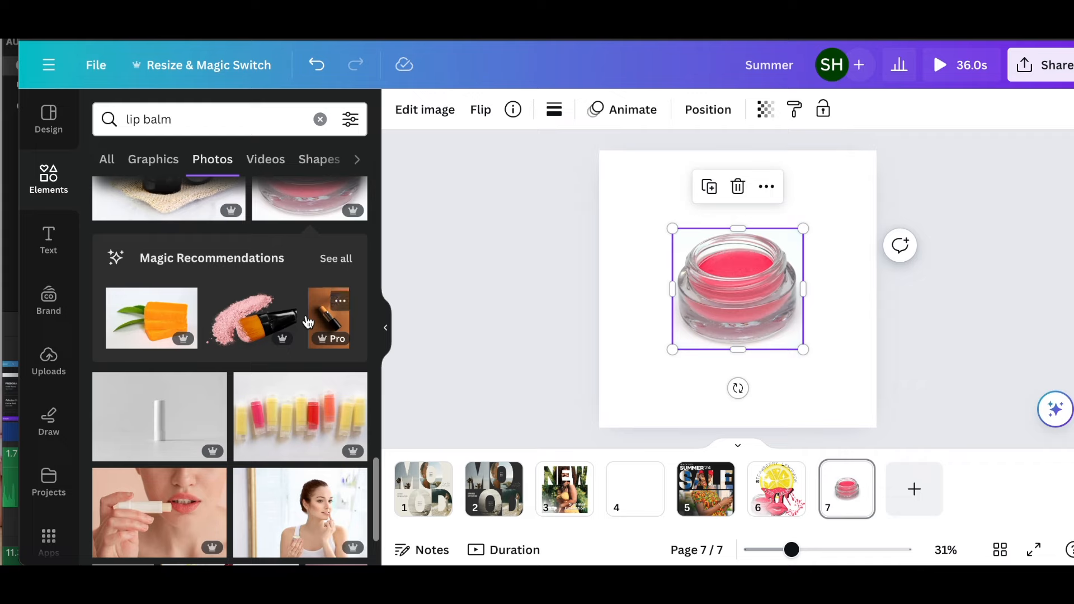
pyautogui.scroll(-2, 288, 380)
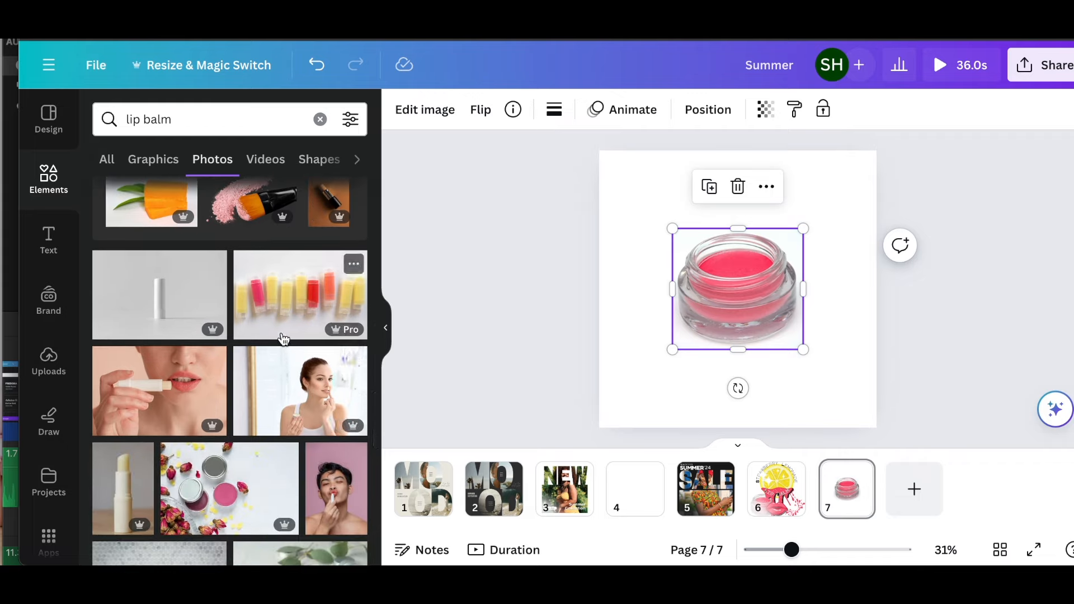
pyautogui.click(283, 310)
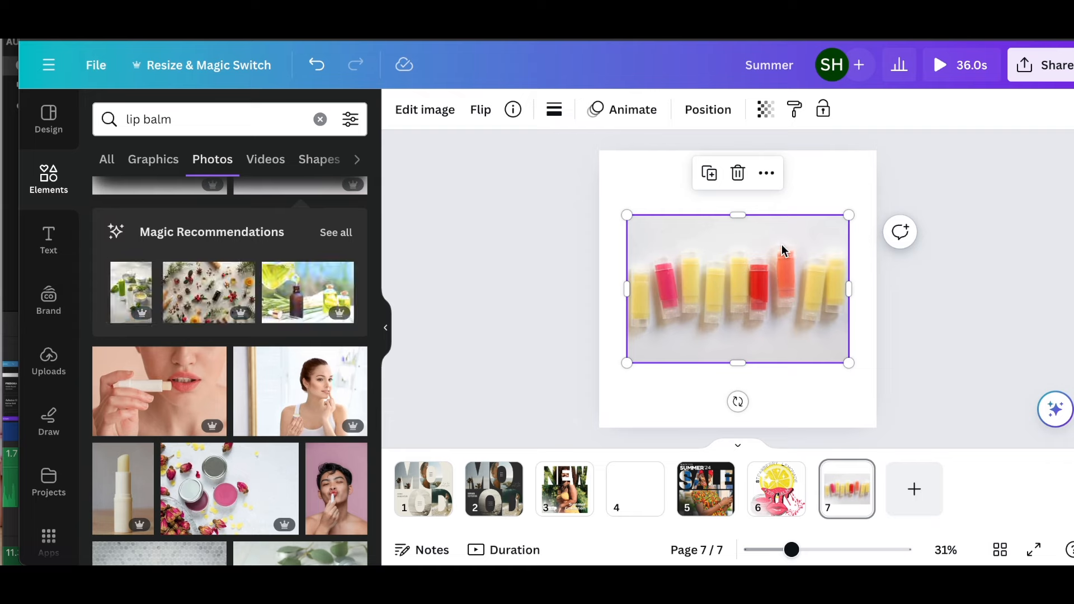
pyautogui.moveTo(783, 250)
pyautogui.mouseDown()
pyautogui.moveTo(747, 272)
pyautogui.moveTo(764, 238)
pyautogui.moveTo(780, 241)
pyautogui.mouseUp()
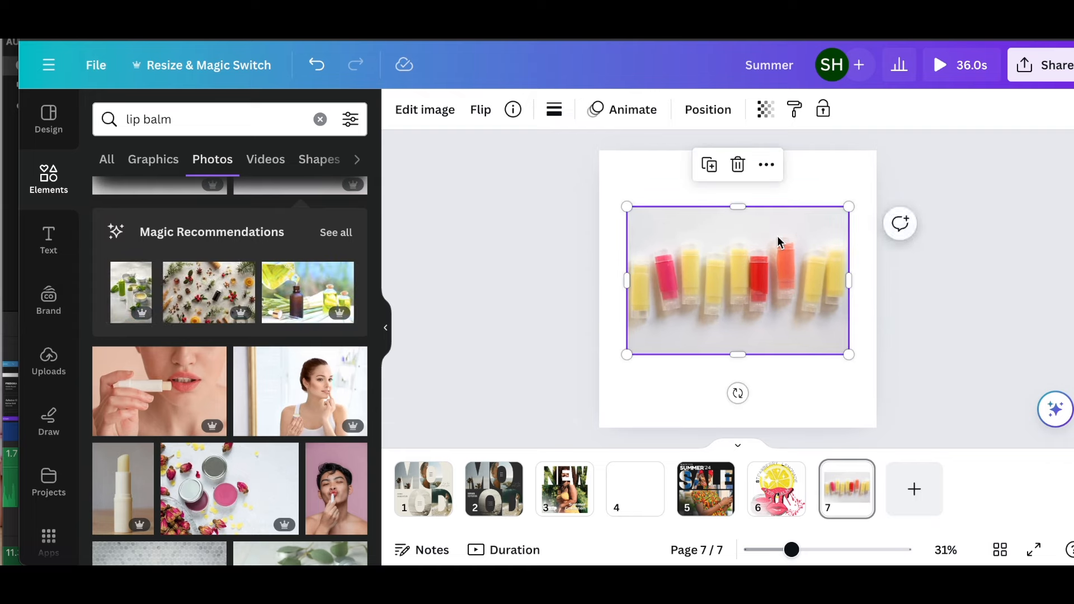
pyautogui.press('Delete')
# - Enlarge the lip balm jar photo and position it in the lower centre of the page
pyautogui.click(749, 300)
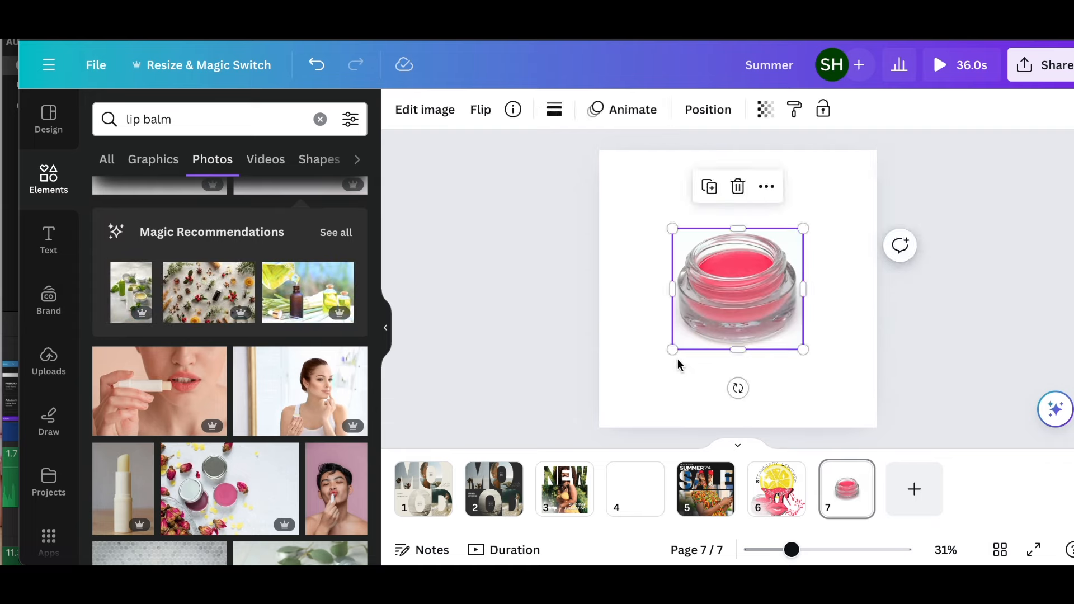
pyautogui.moveTo(670, 350); pyautogui.dragTo(652, 390)
pyautogui.moveTo(708, 306); pyautogui.dragTo(729, 340)
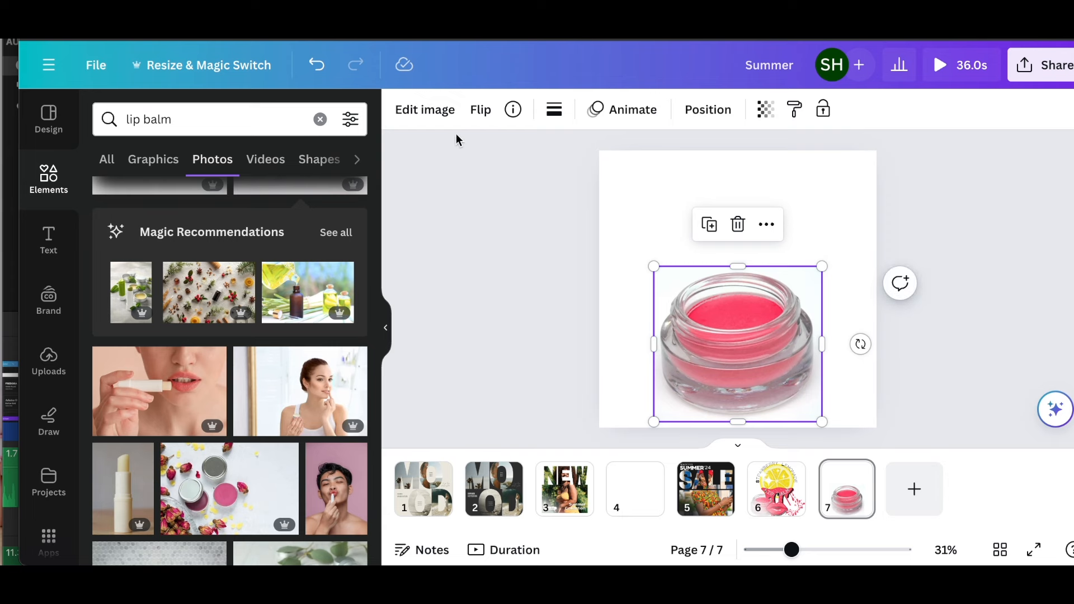
# - Remove the background of the lip balm jar photo with BG Remover and rest the image on the page's bottom edge
pyautogui.click(428, 112)
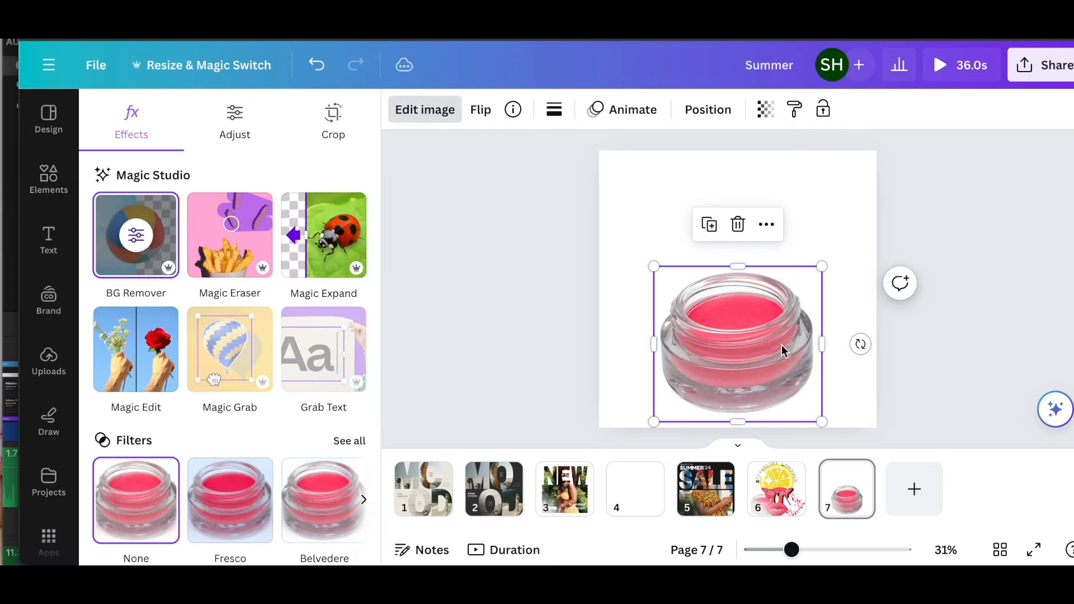
pyautogui.moveTo(740, 341)
pyautogui.mouseDown()
pyautogui.moveTo(750, 324)
pyautogui.moveTo(740, 337)
pyautogui.mouseUp()
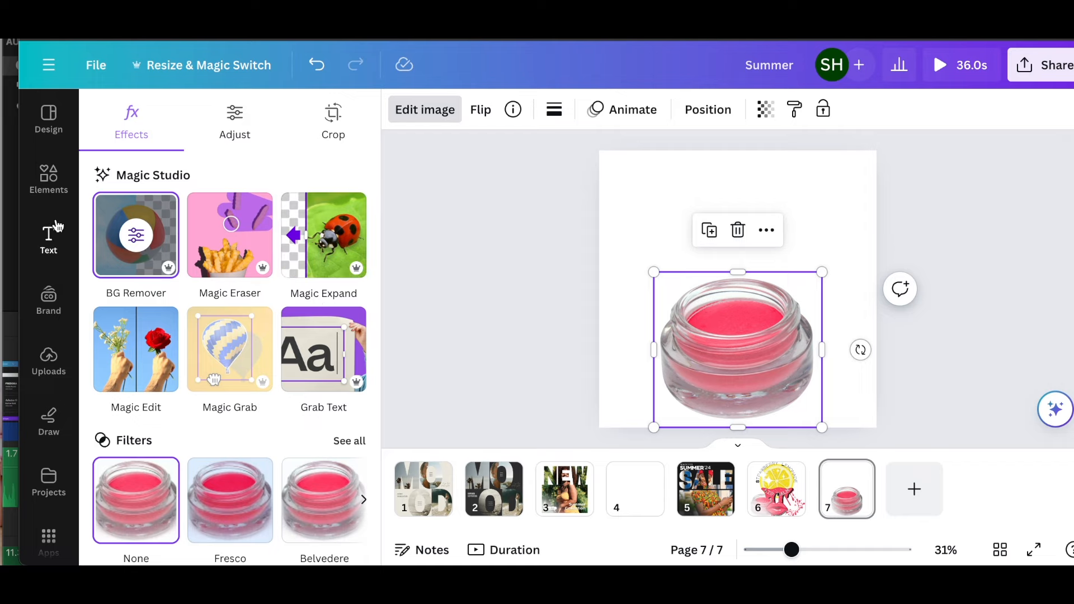
# - Search the design elements for "splash"
pyautogui.click(49, 180)
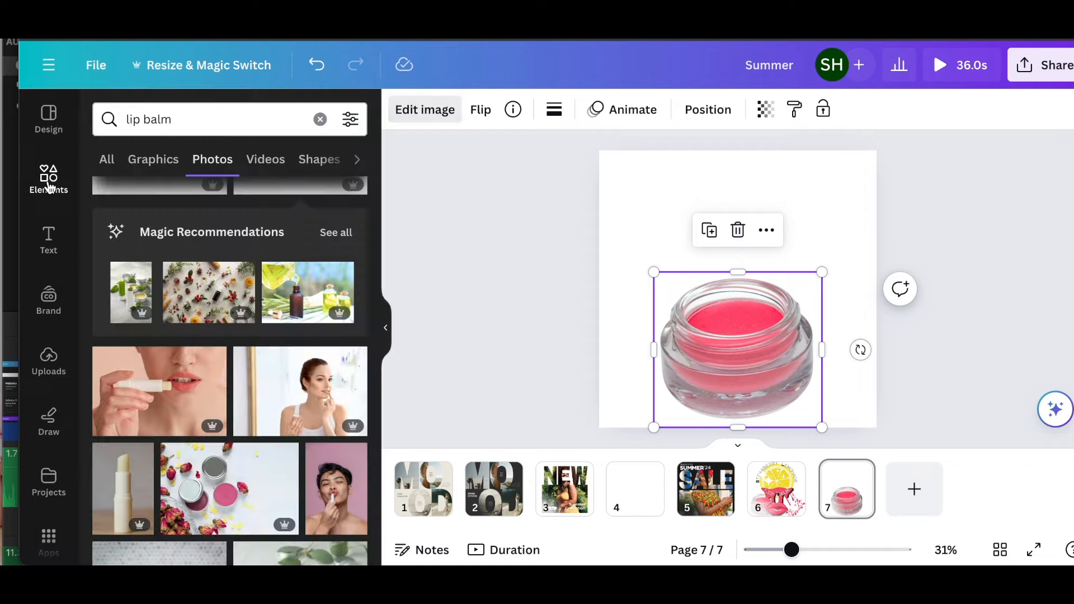
pyautogui.click(165, 122)
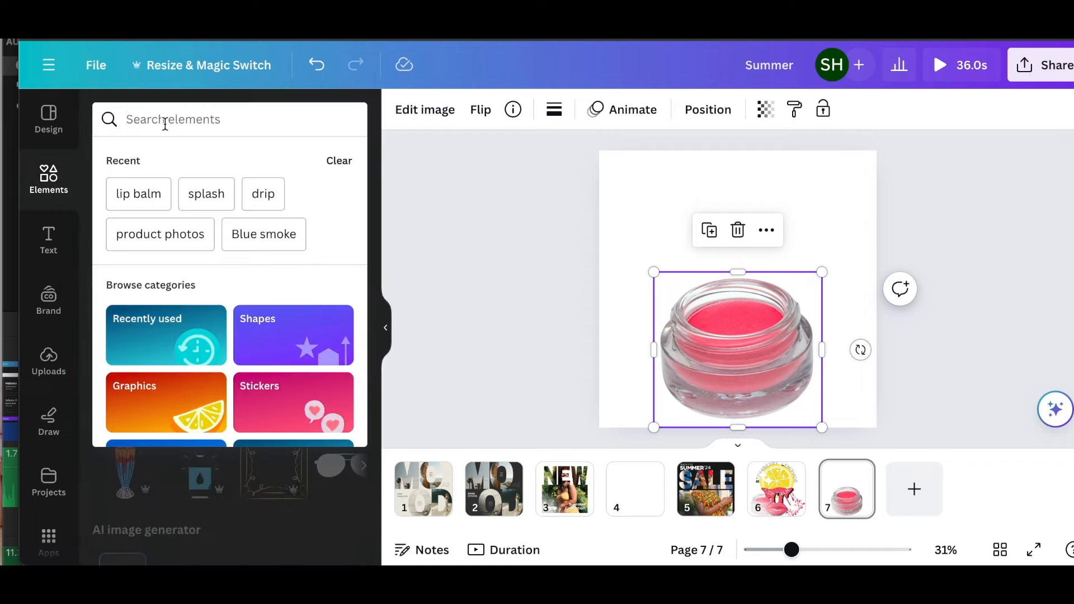
pyautogui.write('splash')
pyautogui.press('Return')
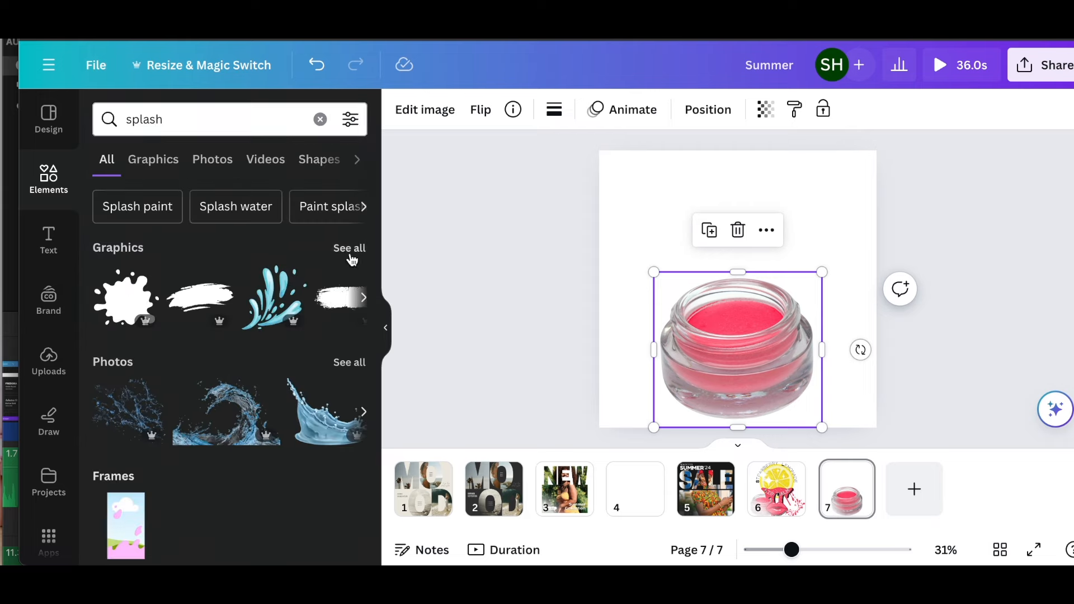
# - Add the white crown-shaped liquid splash from the splash graphics to page 7
pyautogui.click(347, 249)
pyautogui.scroll(-5, 349, 256)
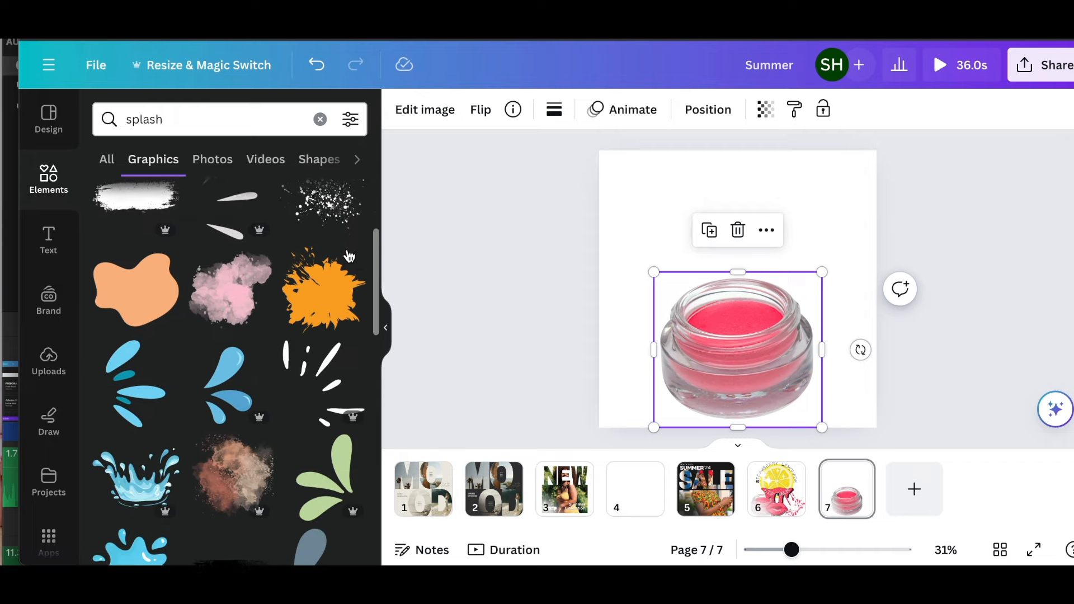
pyautogui.scroll(-2, 348, 257)
pyautogui.scroll(1, 348, 257)
pyautogui.scroll(-3, 342, 269)
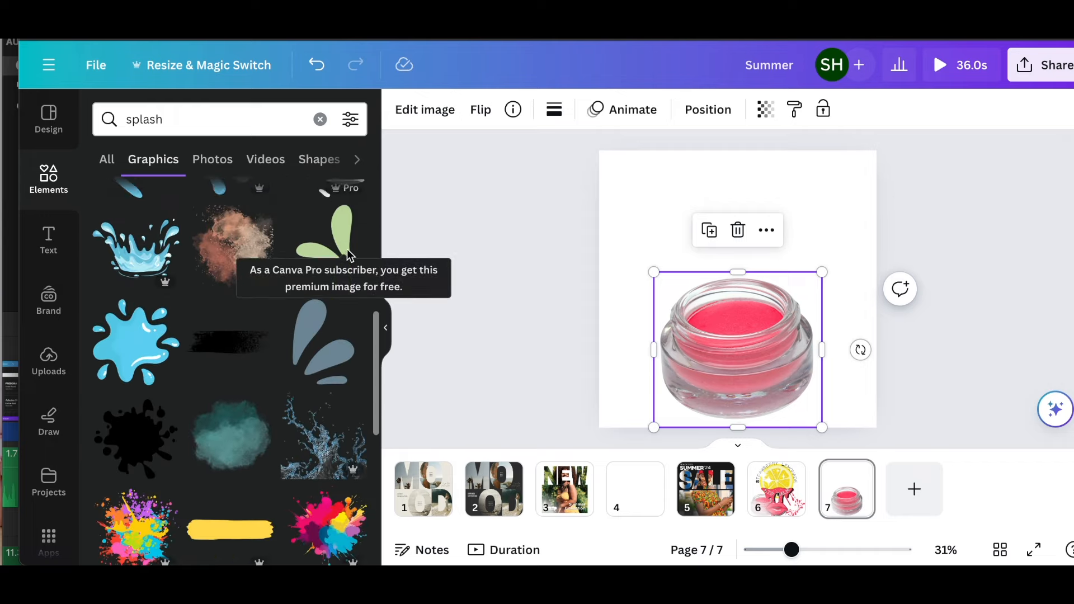
pyautogui.scroll(-4, 336, 287)
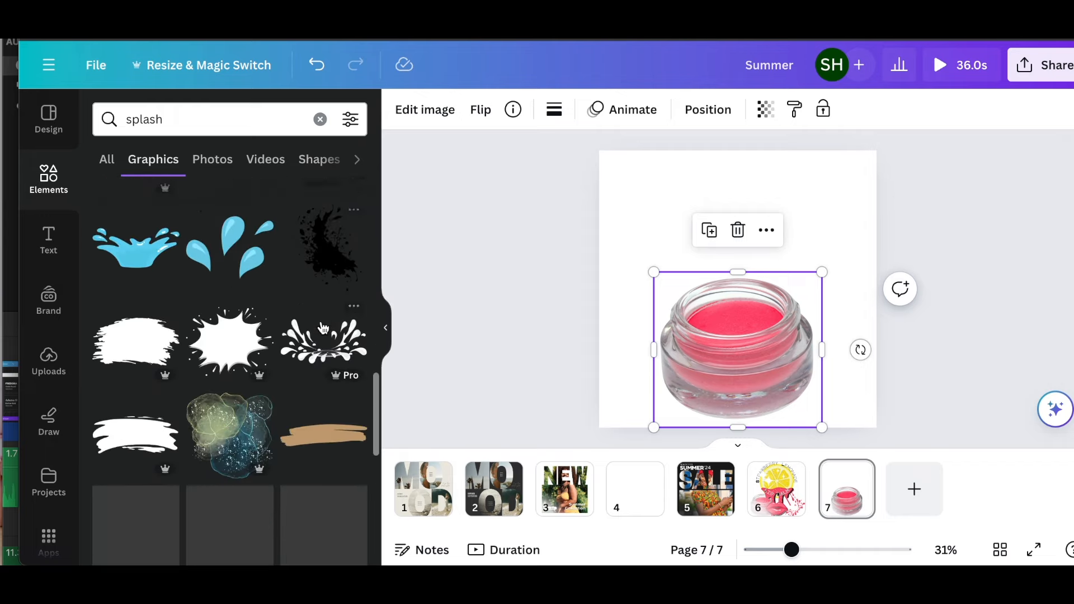
pyautogui.scroll(2, 203, 378)
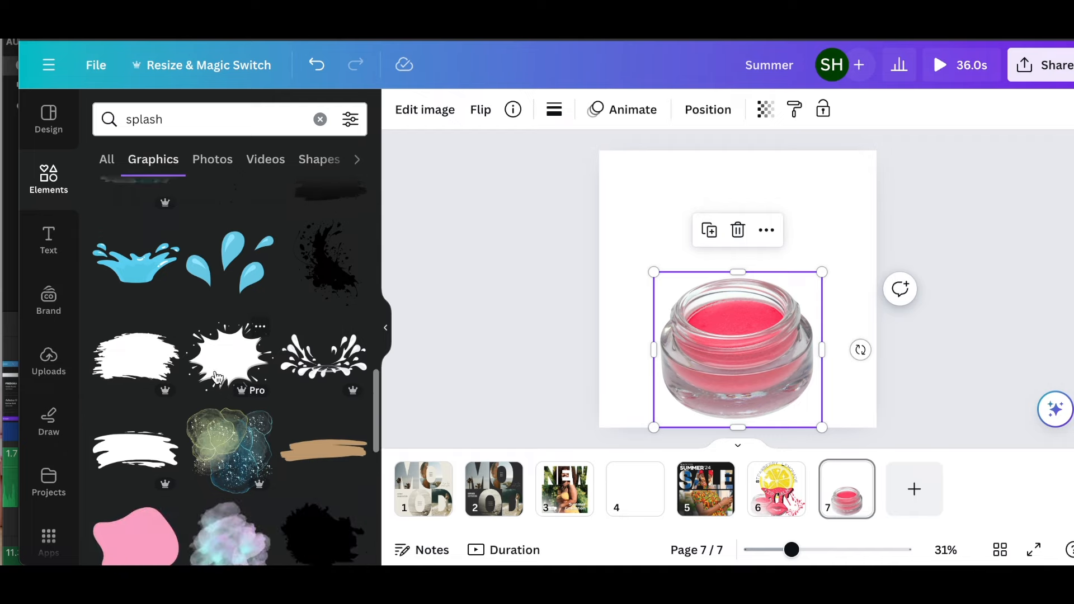
pyautogui.scroll(-1, 213, 377)
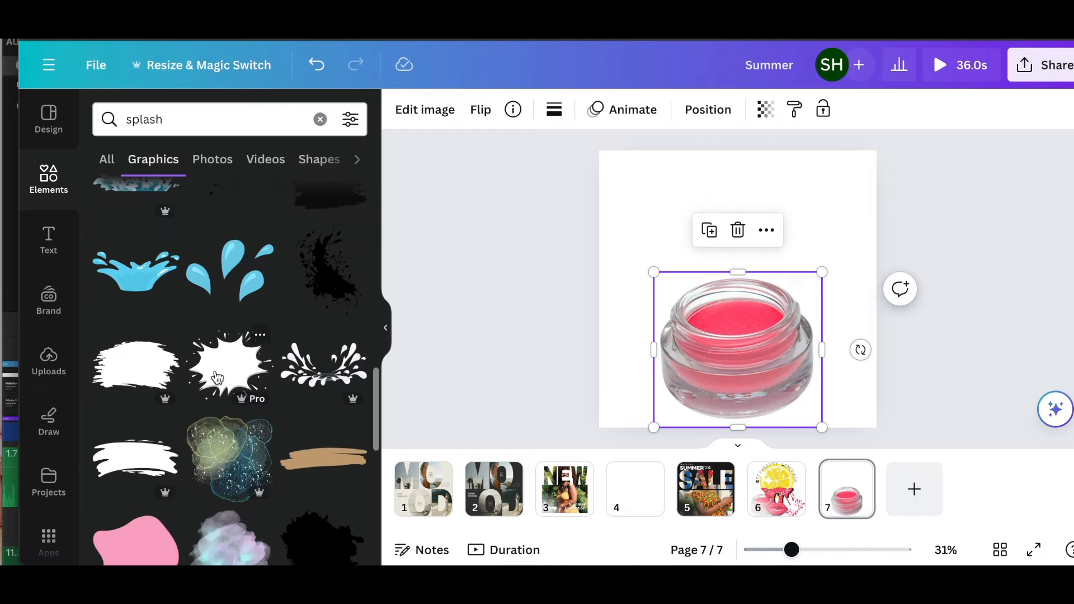
pyautogui.click(322, 383)
# - Enlarge the white splash graphic and centre it over the opening of the lip balm jar
pyautogui.moveTo(739, 290); pyautogui.dragTo(693, 234)
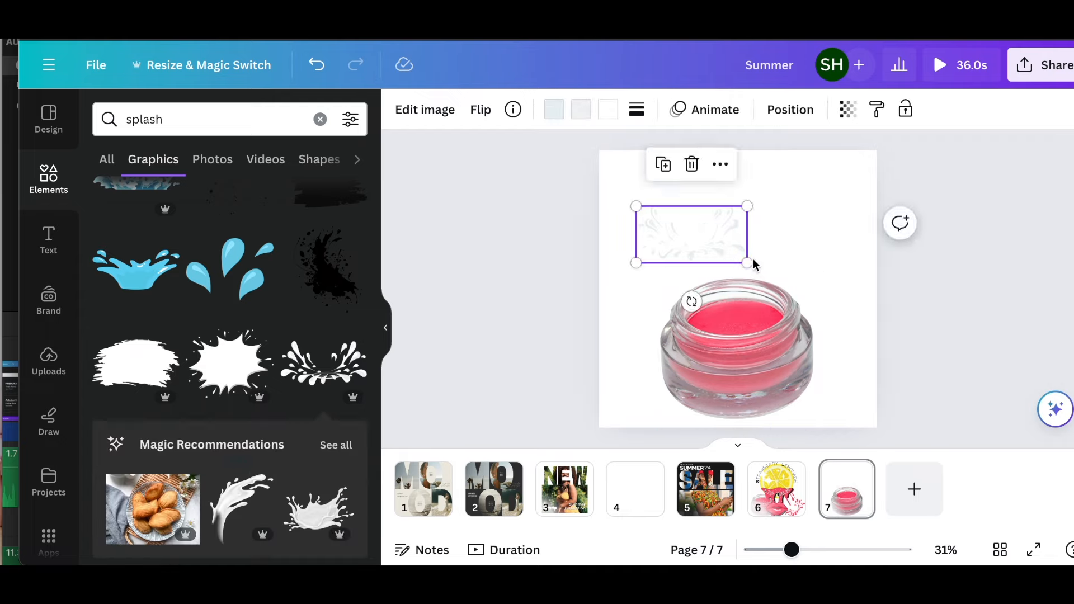
pyautogui.moveTo(749, 261); pyautogui.dragTo(851, 308)
pyautogui.moveTo(806, 245); pyautogui.dragTo(796, 270)
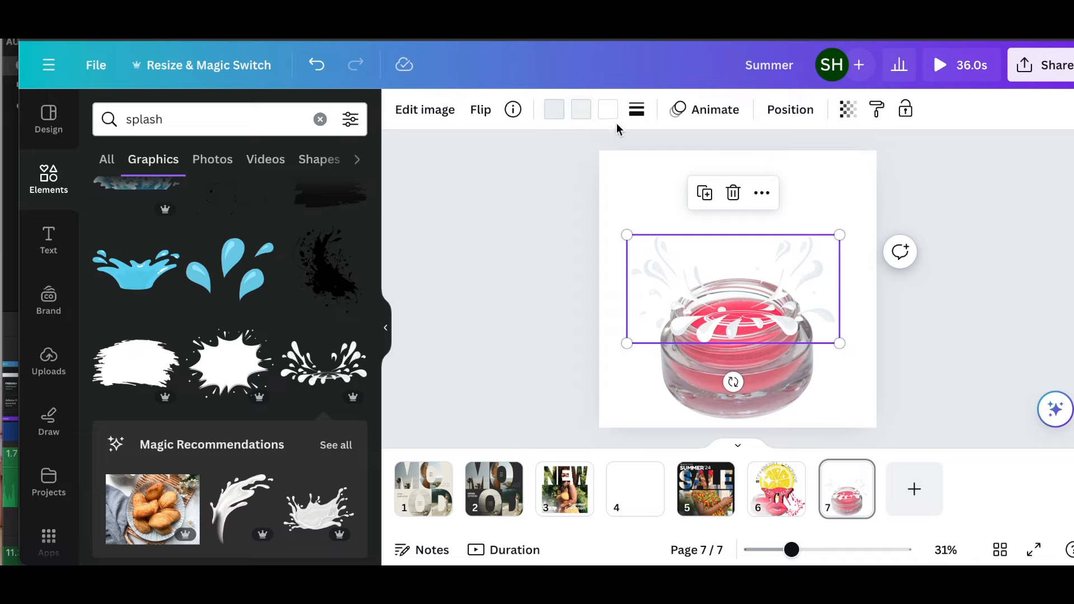
# - Recolour all three colours of the splash graphic with the bright pink-red photo colour taken from the lip balm jar
pyautogui.click(554, 112)
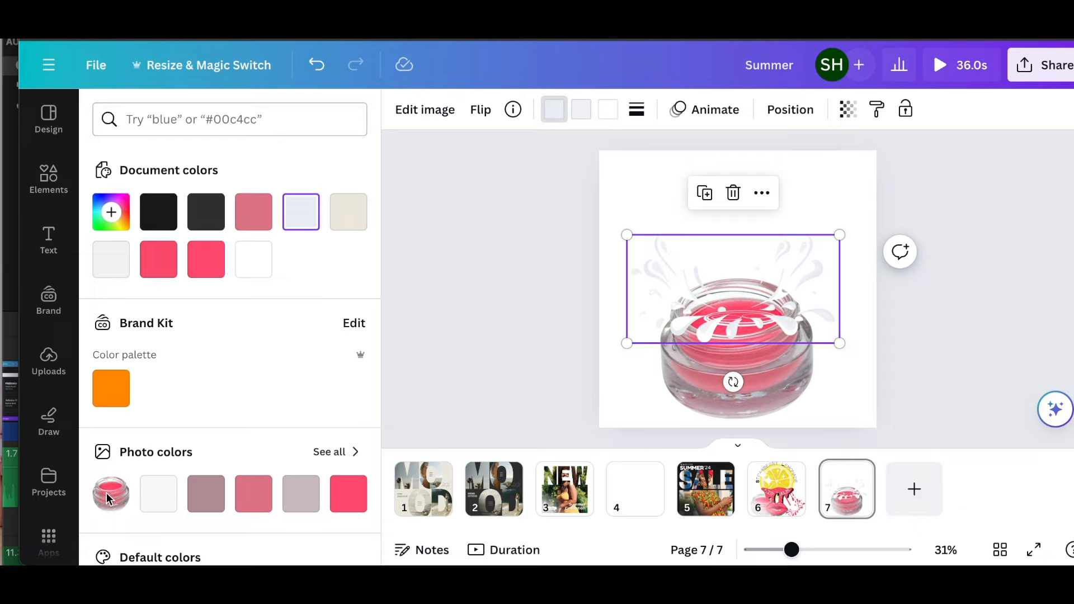
pyautogui.click(350, 495)
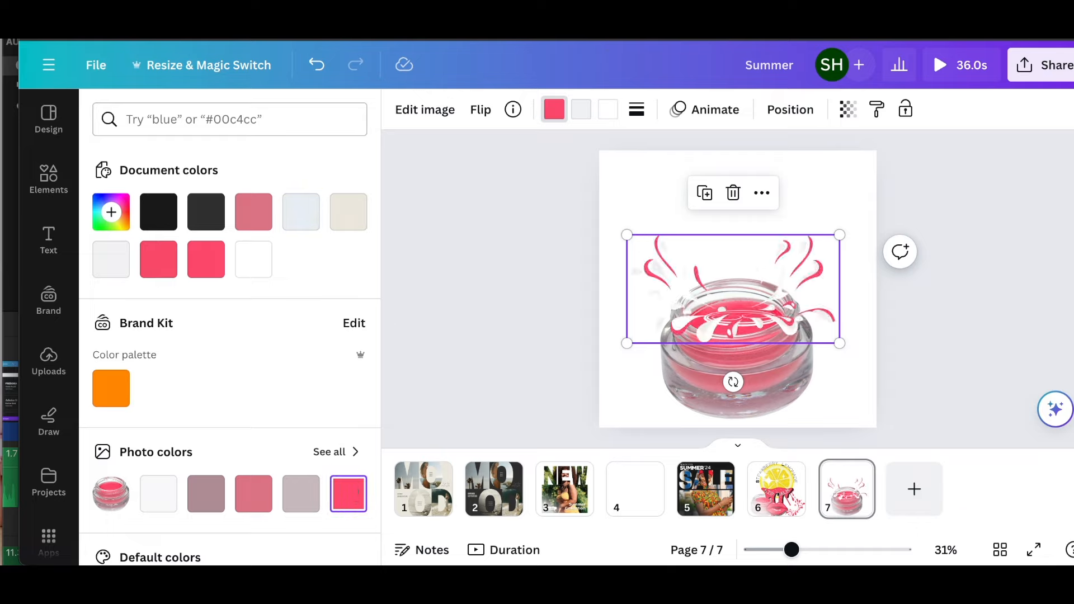
pyautogui.click(585, 116)
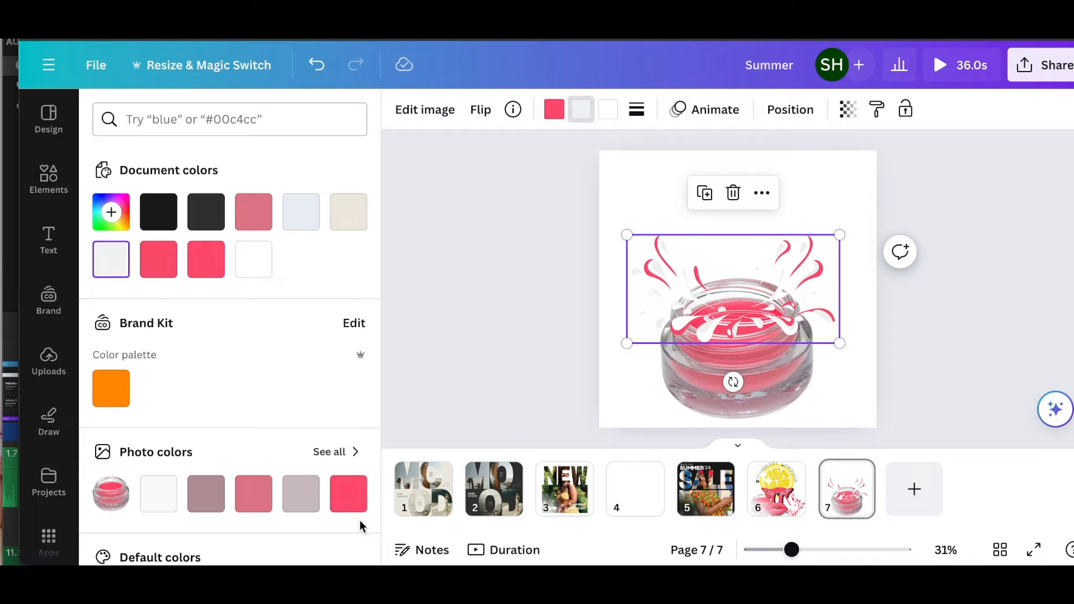
pyautogui.click(343, 495)
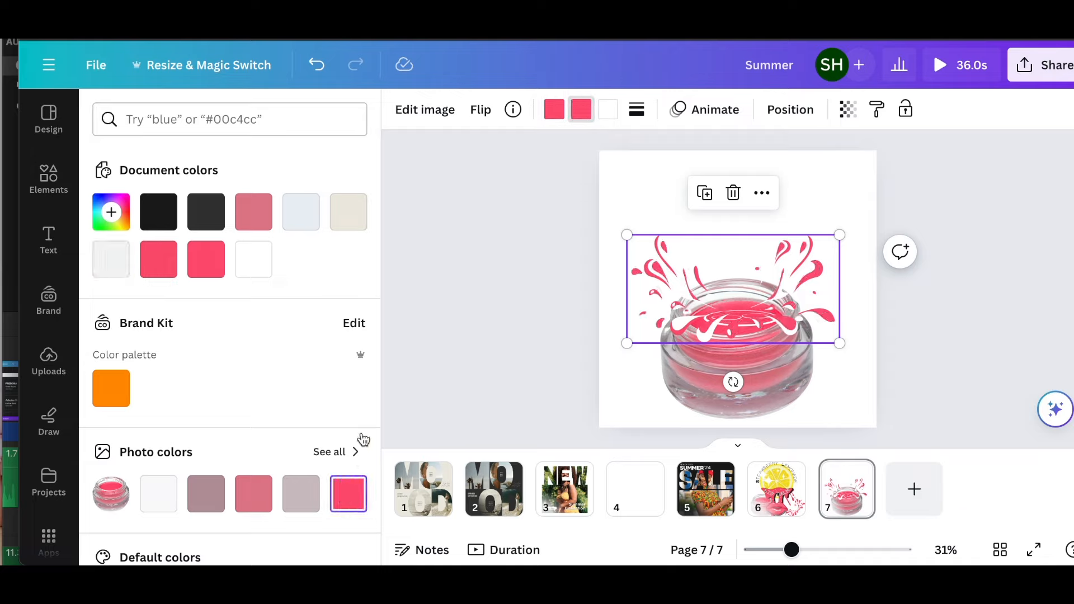
pyautogui.click(608, 119)
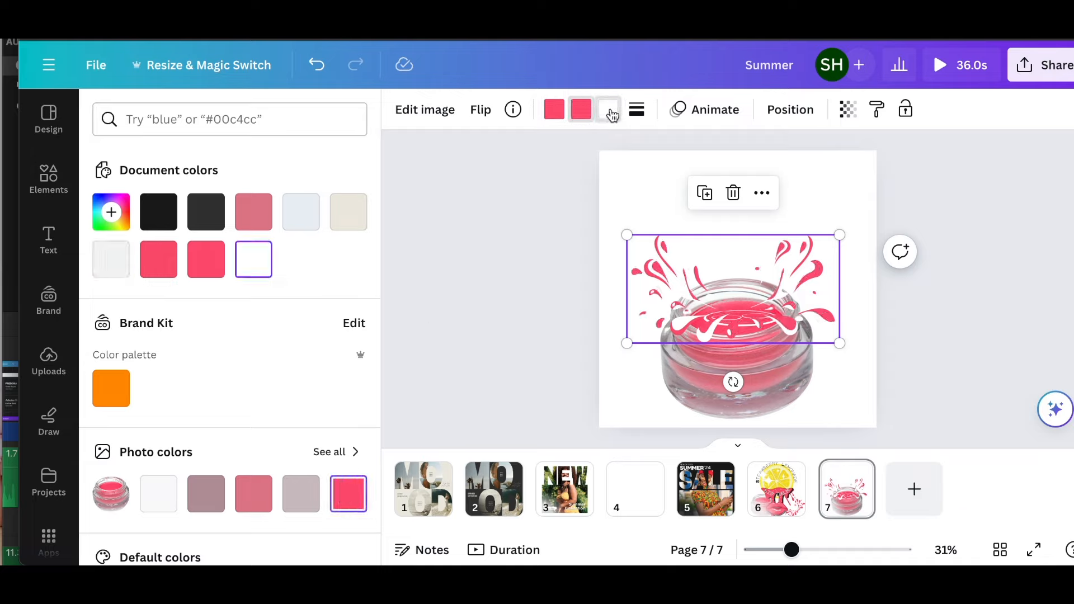
pyautogui.click(354, 497)
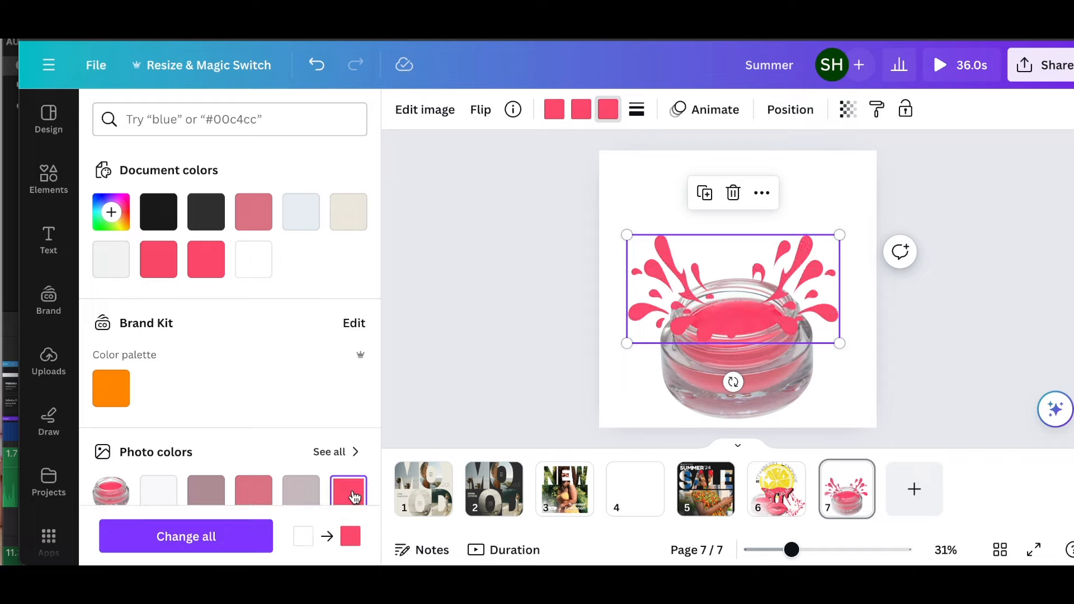
# - Lower the pink splash slightly and keep it centred over the opening of the lip balm jar
pyautogui.moveTo(772, 308)
pyautogui.mouseDown()
pyautogui.moveTo(772, 270)
pyautogui.moveTo(767, 307)
pyautogui.mouseUp()
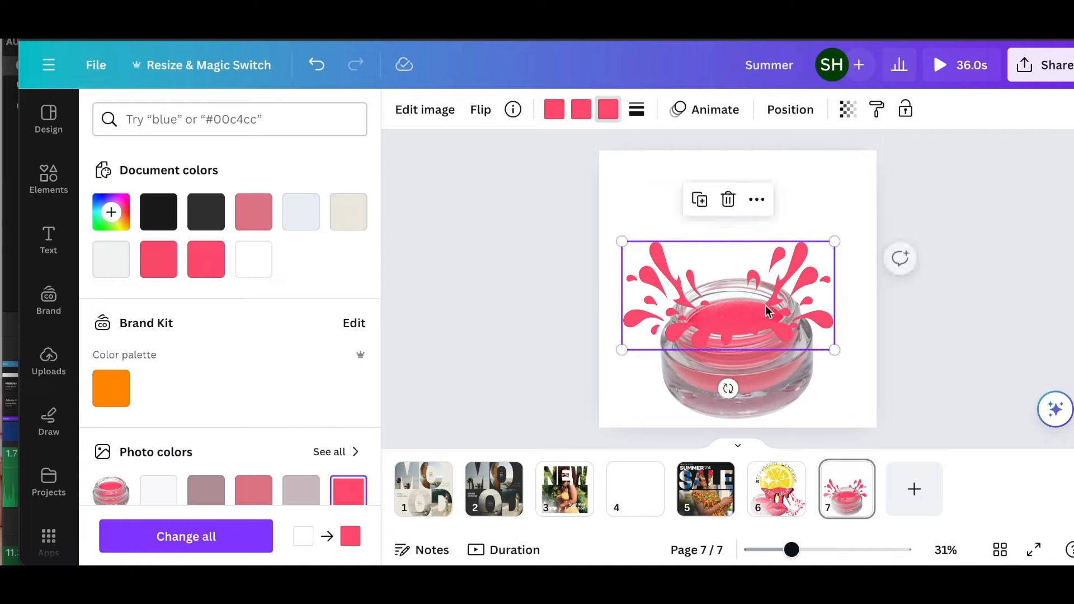
pyautogui.click(864, 179)
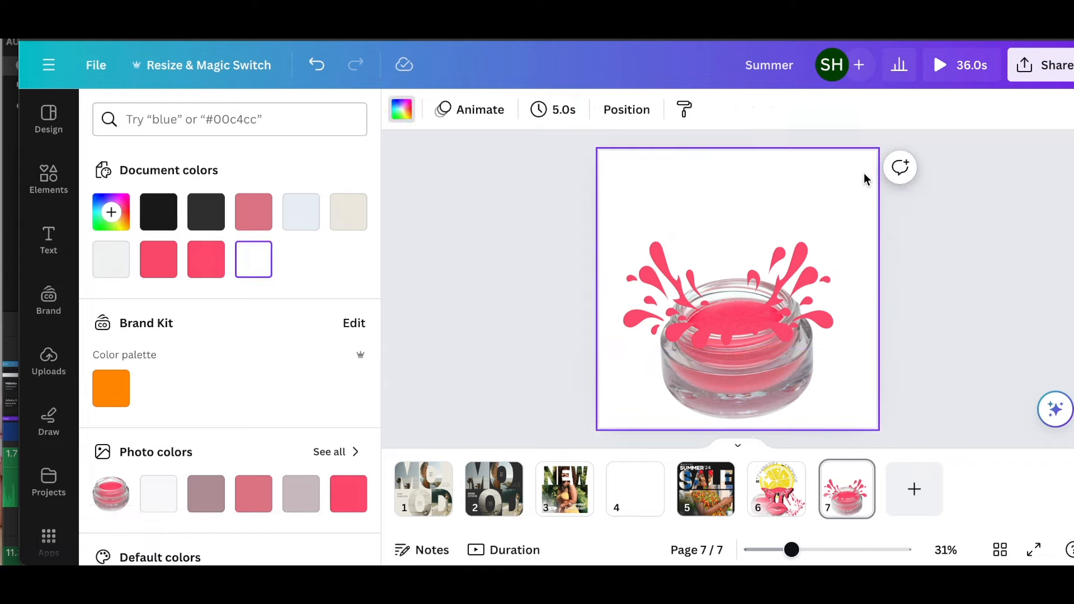
pyautogui.click(791, 282)
pyautogui.moveTo(792, 282); pyautogui.dragTo(796, 282)
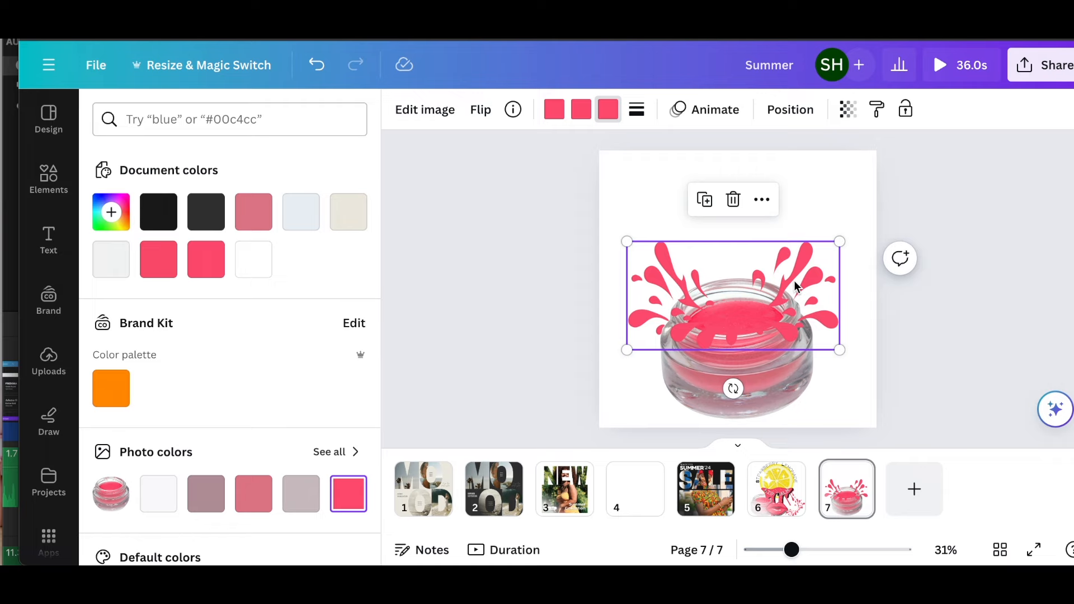
# - Group the splash with the jar, shrink the group and place it near the middle of the page's bottom edge
pyautogui.keyDown('shift'); pyautogui.click(768, 394); pyautogui.keyUp('shift')
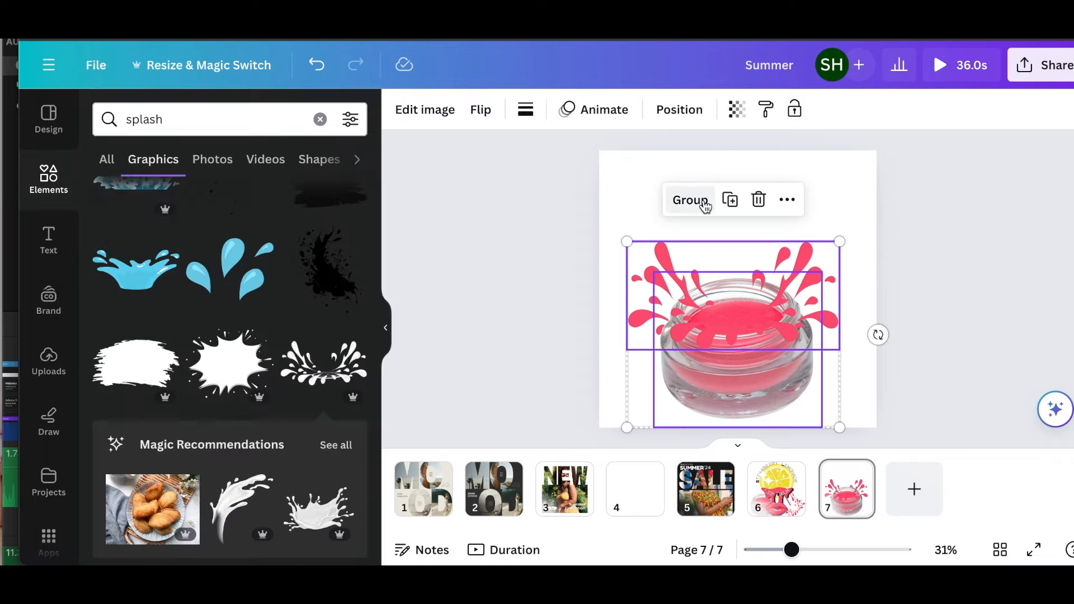
pyautogui.click(699, 203)
pyautogui.moveTo(625, 242); pyautogui.dragTo(668, 277)
pyautogui.moveTo(775, 357); pyautogui.dragTo(750, 356)
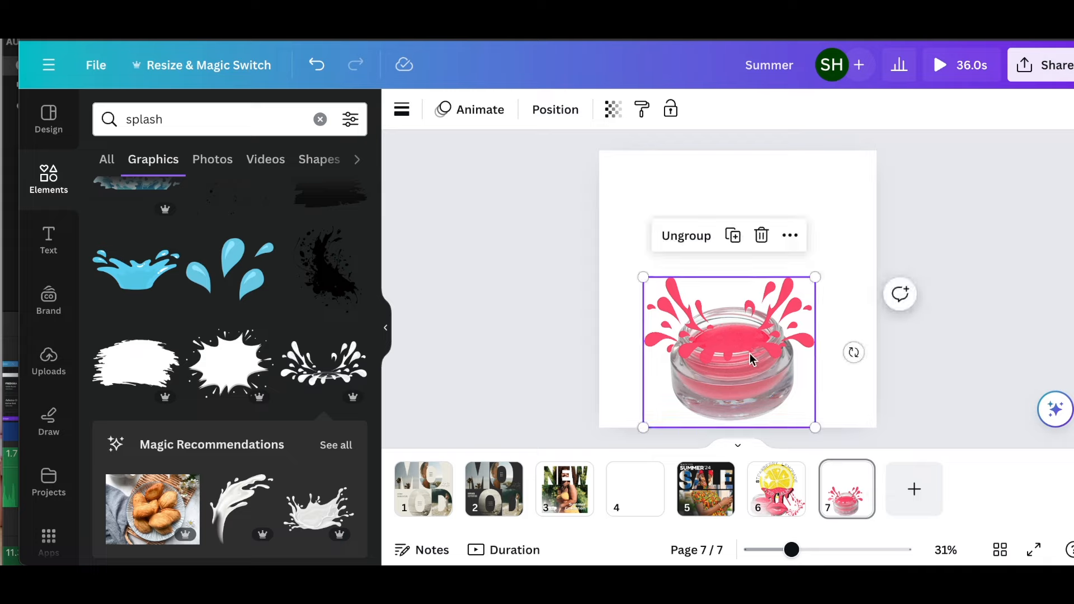
pyautogui.click(834, 207)
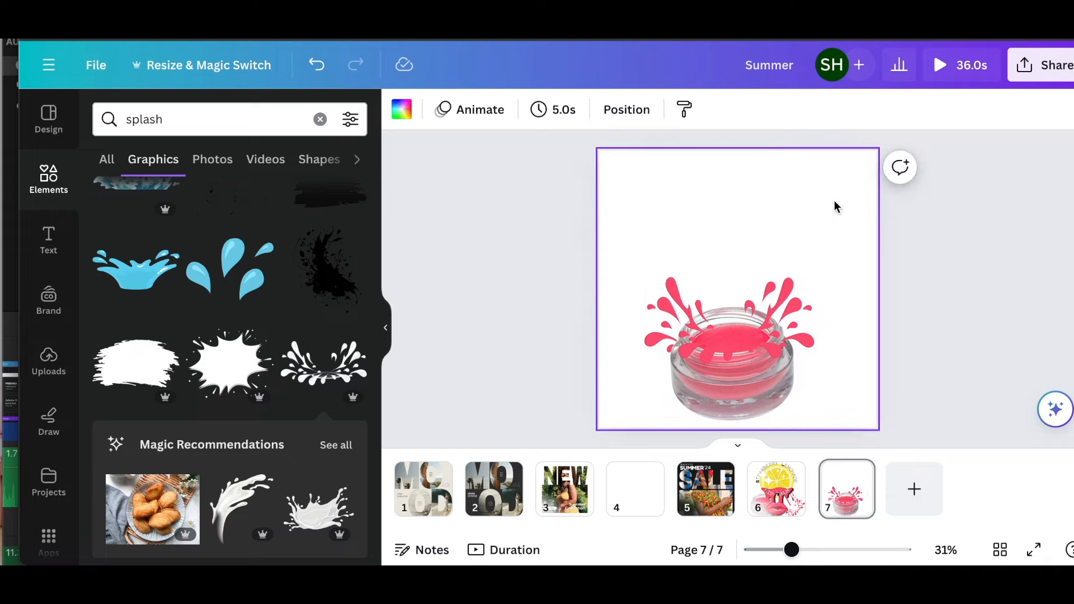
# - Search the design elements for "lemon" and show all the matching graphics
pyautogui.click(48, 179)
pyautogui.click(167, 119)
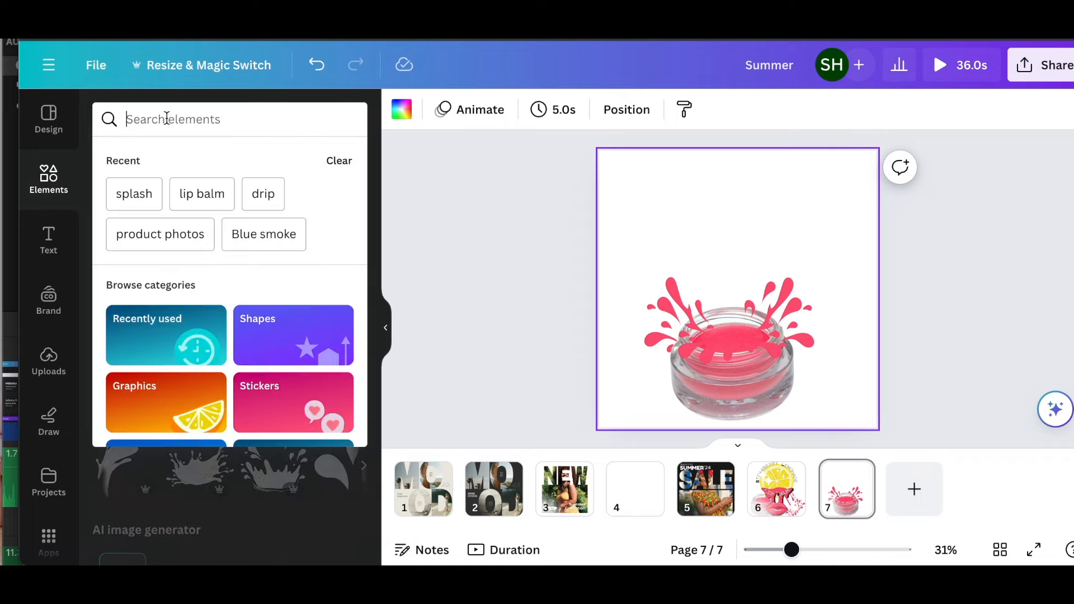
pyautogui.write('lemon')
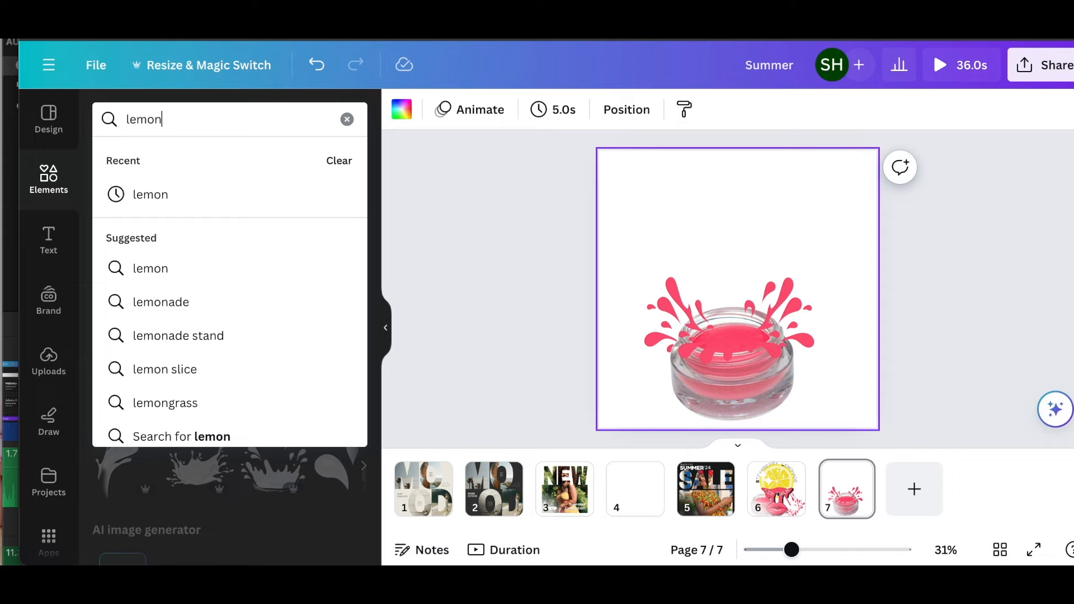
pyautogui.press('Return')
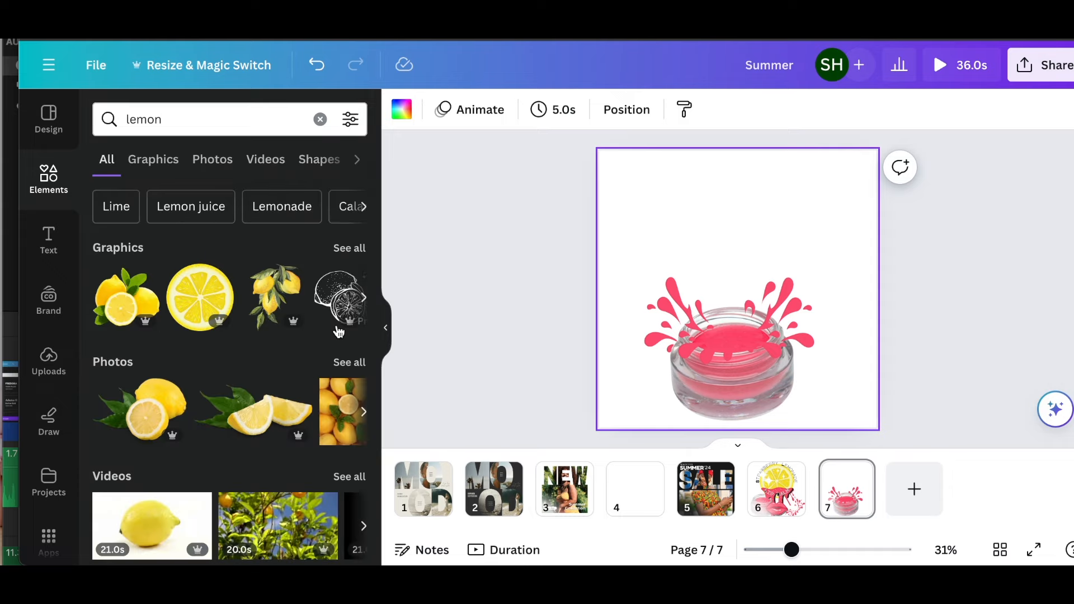
pyautogui.click(349, 248)
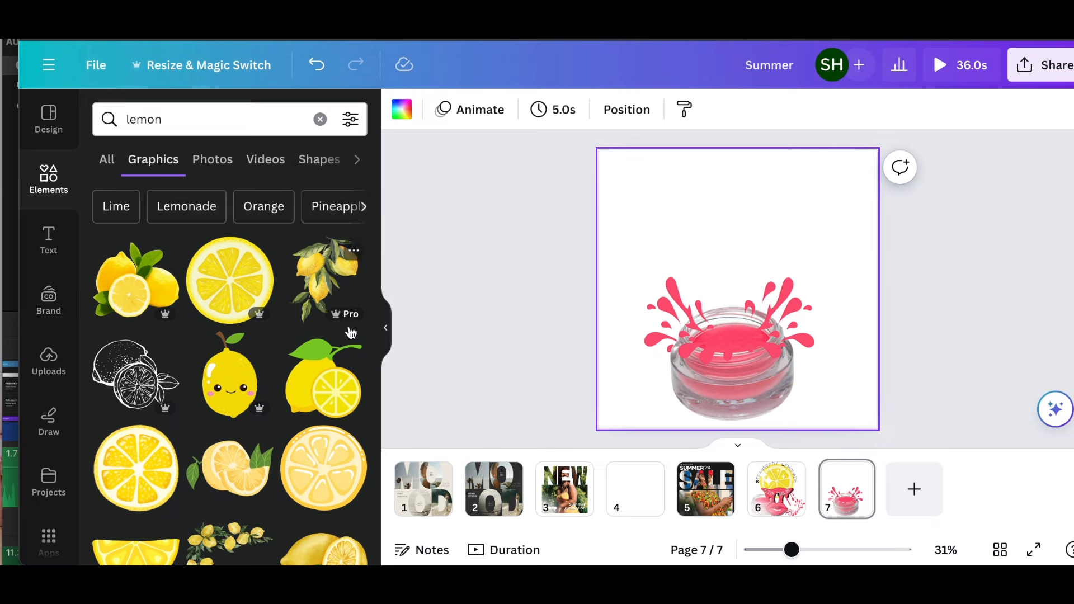
# - Add the yellow half-slice lemon graphic, tilt it clockwise and place it above the splash, left of centre
pyautogui.scroll(-5, 170, 451)
pyautogui.scroll(2, 170, 451)
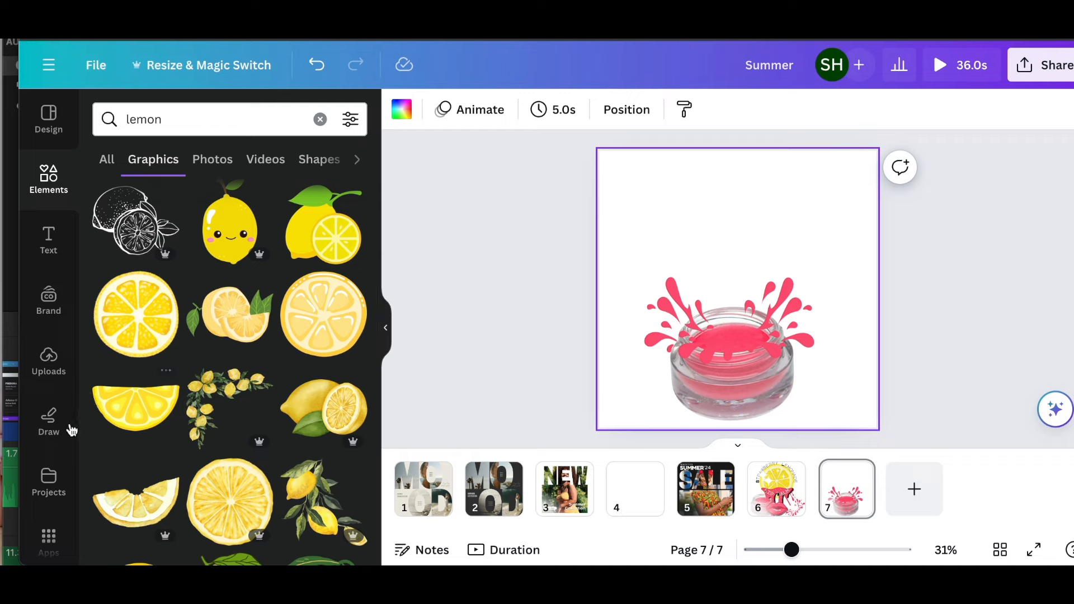
pyautogui.click(140, 417)
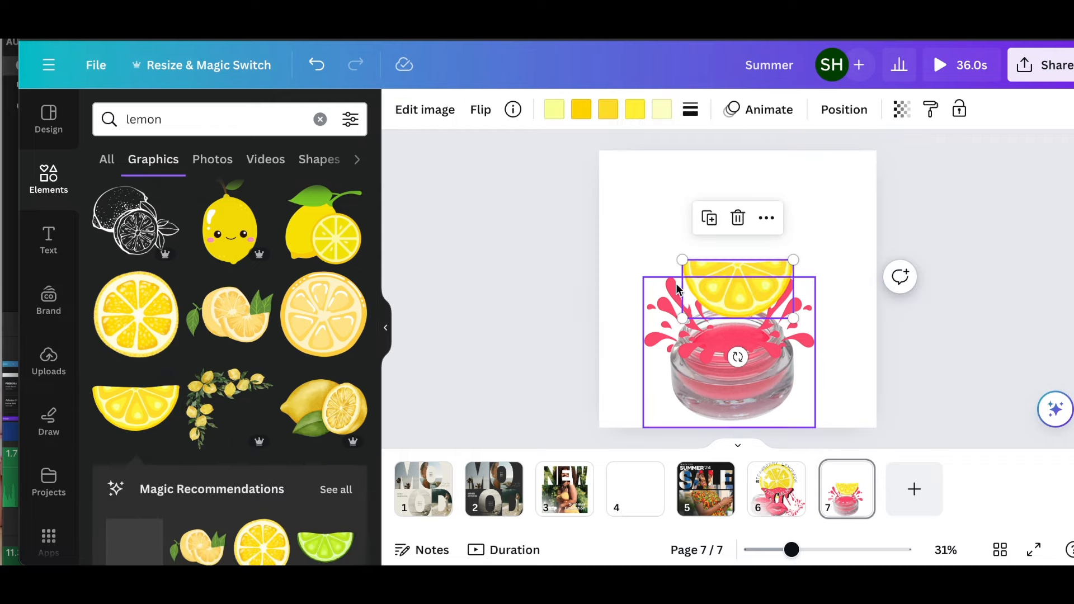
pyautogui.moveTo(741, 295); pyautogui.dragTo(726, 224)
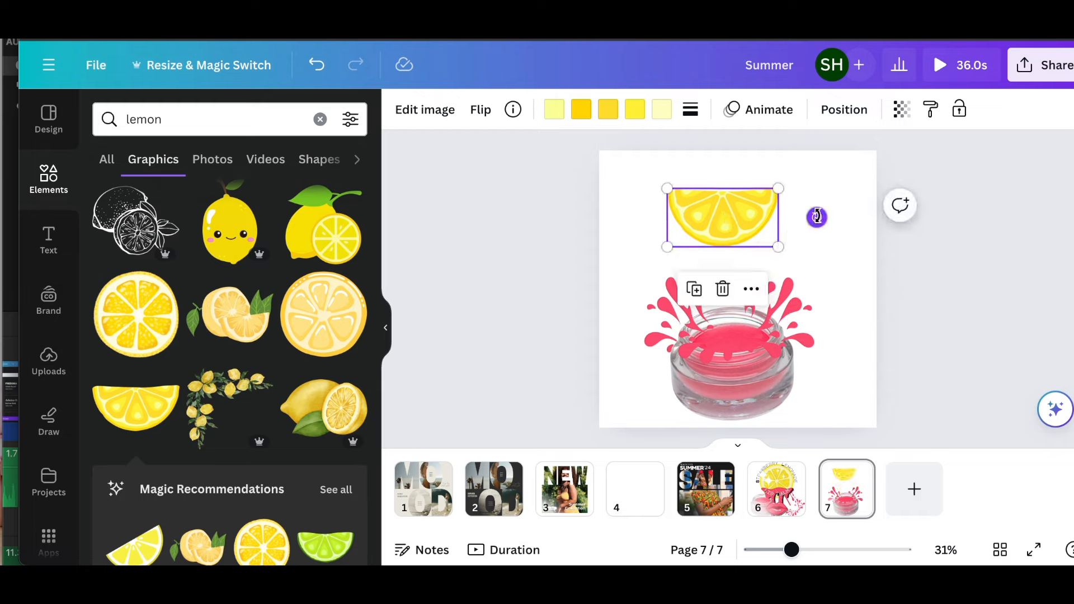
pyautogui.moveTo(818, 217); pyautogui.dragTo(786, 287)
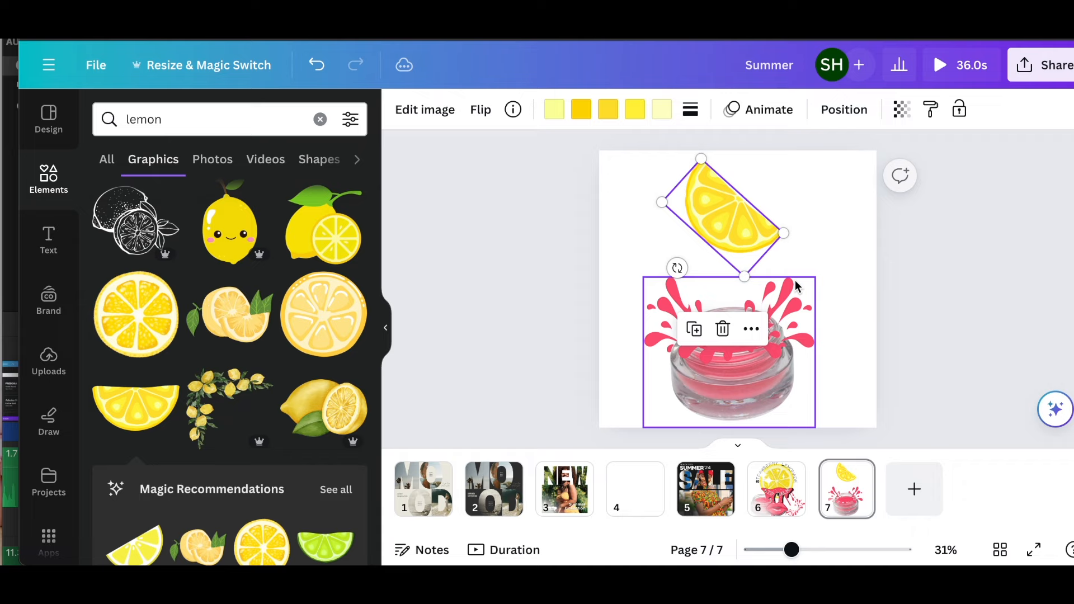
pyautogui.moveTo(721, 217); pyautogui.dragTo(692, 206)
pyautogui.moveTo(696, 213); pyautogui.dragTo(699, 218)
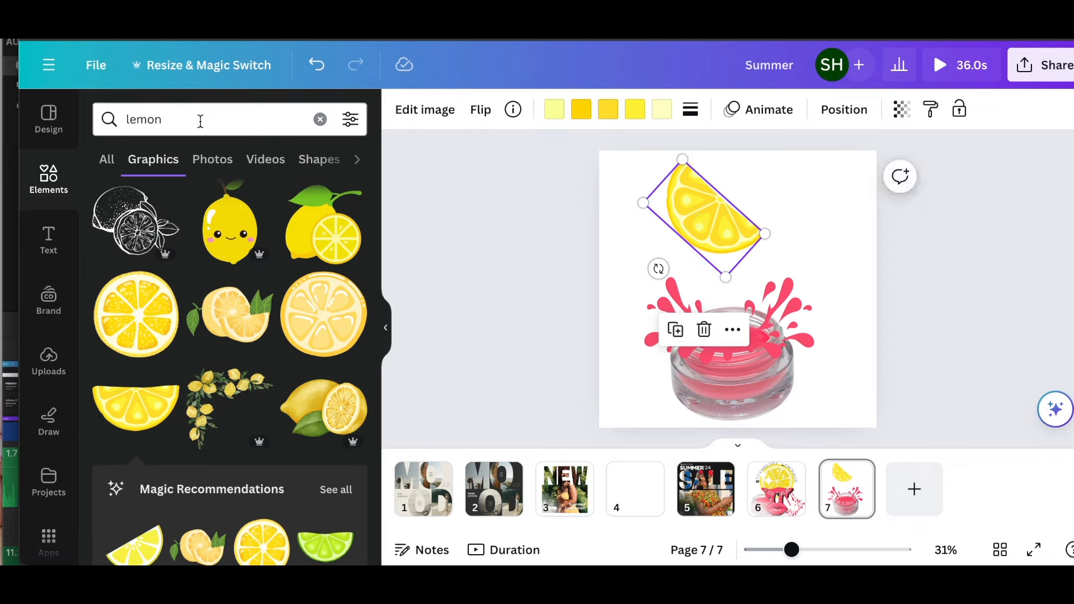
# - Search the graphics for "strawberry" and add the realistic whole red strawberry lying on its side with green leaves
pyautogui.moveTo(201, 121); pyautogui.dragTo(124, 119)
pyautogui.write('stra')
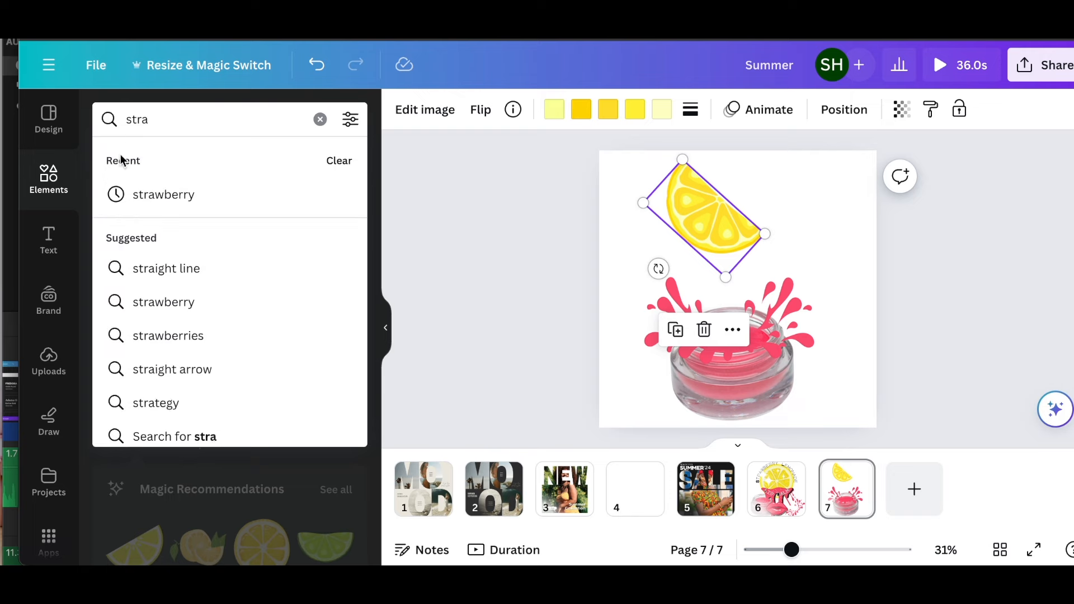
pyautogui.click(183, 199)
pyautogui.scroll(-4, 343, 343)
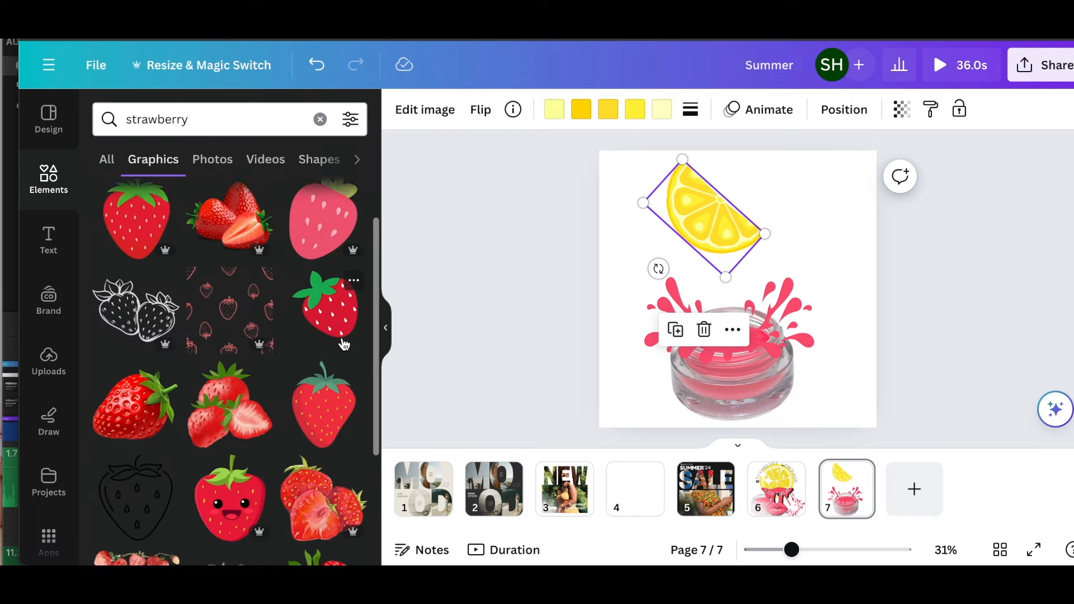
pyautogui.scroll(-2, 343, 344)
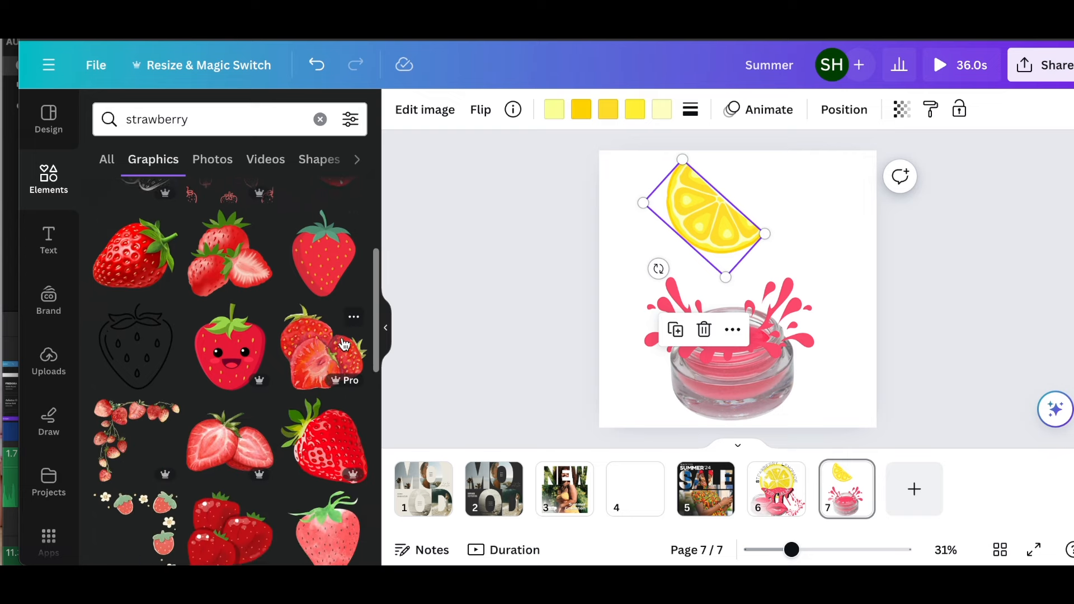
pyautogui.scroll(2, 343, 344)
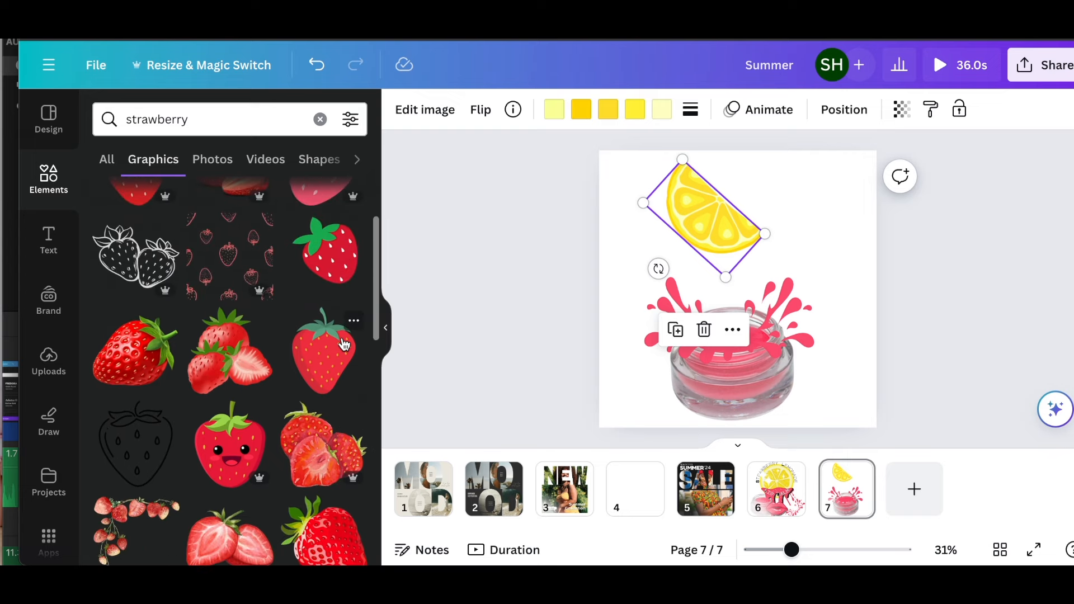
pyautogui.scroll(3, 222, 351)
pyautogui.scroll(-1, 222, 351)
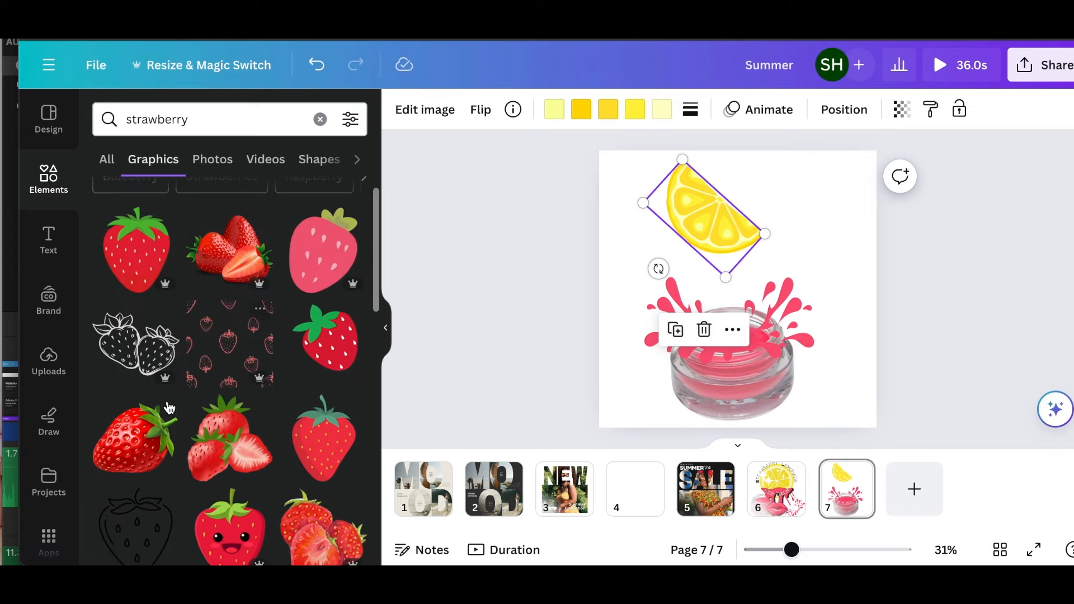
pyautogui.click(137, 445)
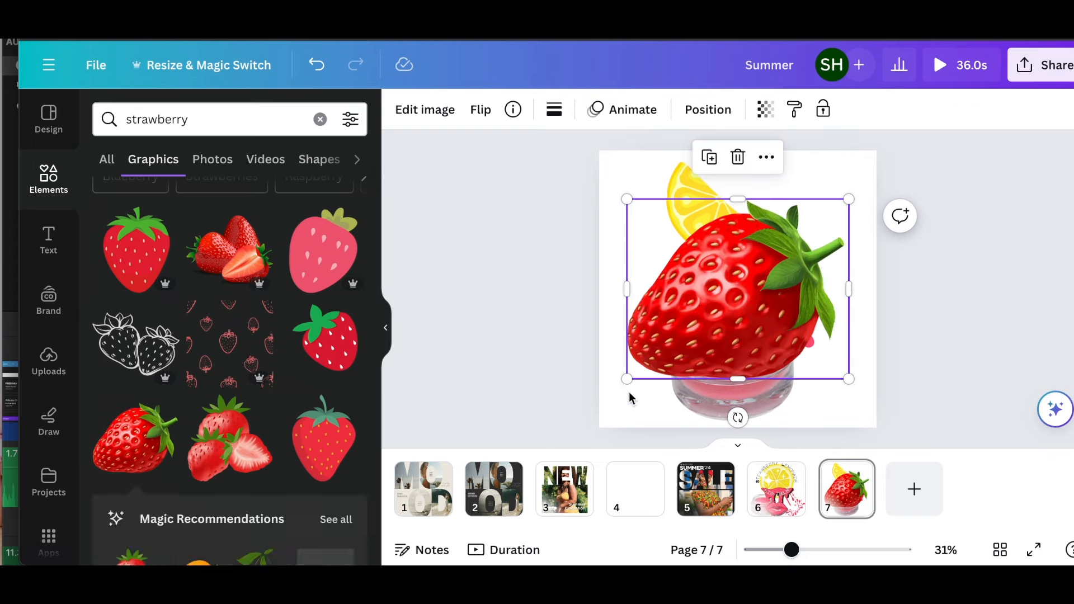
# - Shrink the strawberry, move it to the page's upper right beside the lemon slice and tilt it counter-clockwise
pyautogui.moveTo(627, 378); pyautogui.dragTo(717, 289)
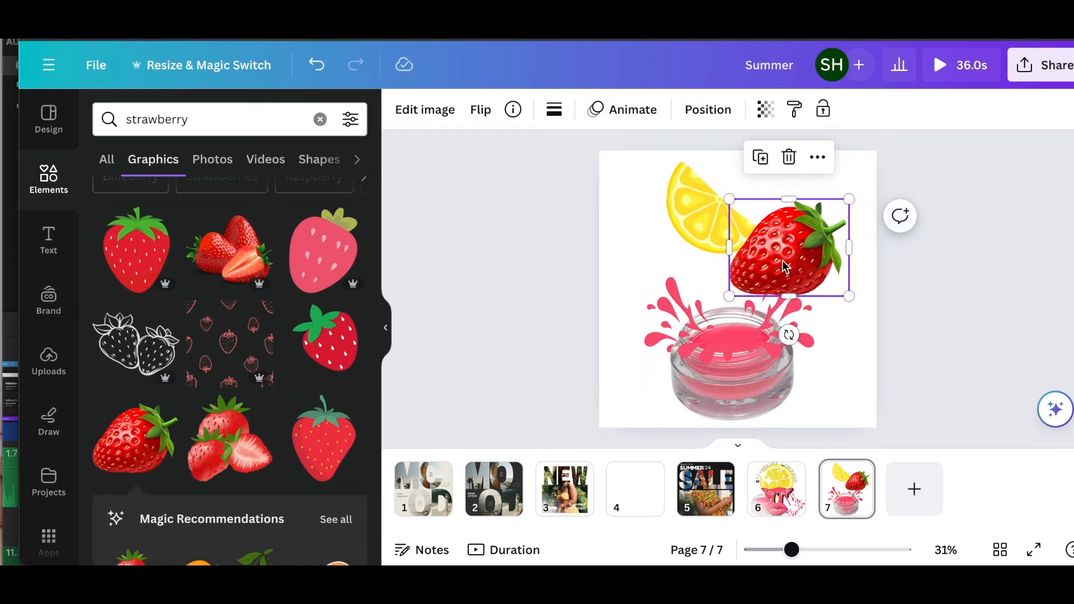
pyautogui.moveTo(800, 254); pyautogui.dragTo(809, 215)
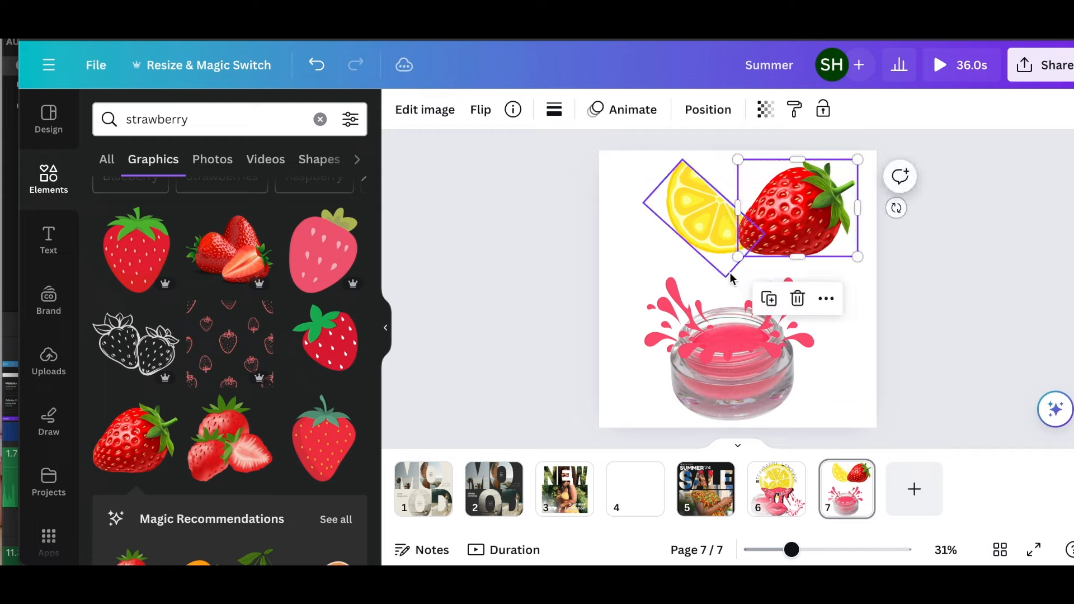
pyautogui.moveTo(898, 209); pyautogui.dragTo(875, 173)
# - Tilt the lemon slice further clockwise and reposition it close to the strawberry's left side
pyautogui.click(688, 217)
pyautogui.moveTo(690, 218); pyautogui.dragTo(667, 222)
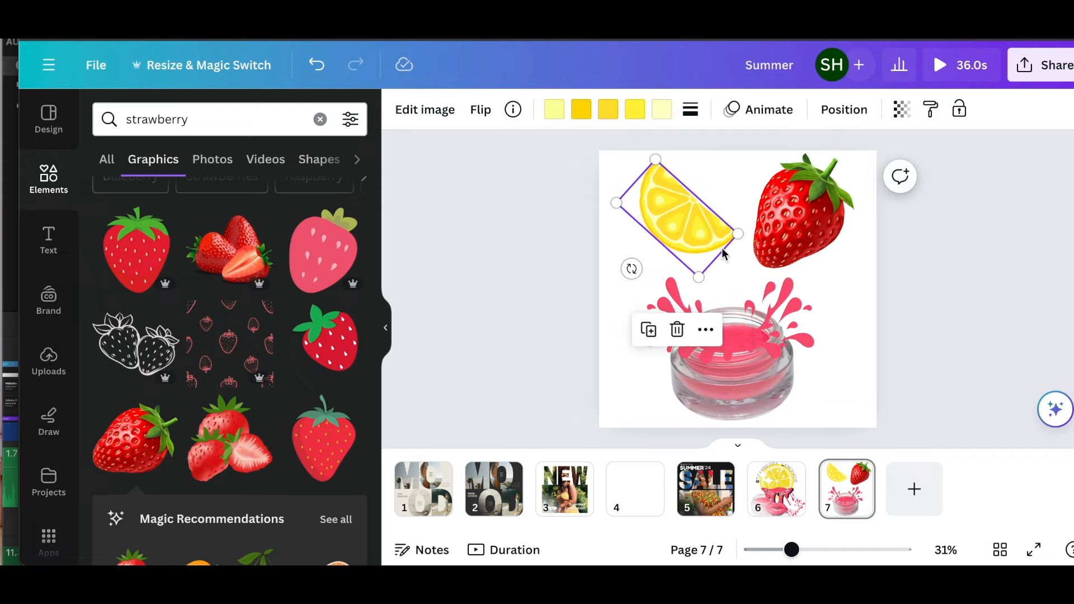
pyautogui.moveTo(631, 269); pyautogui.dragTo(617, 254)
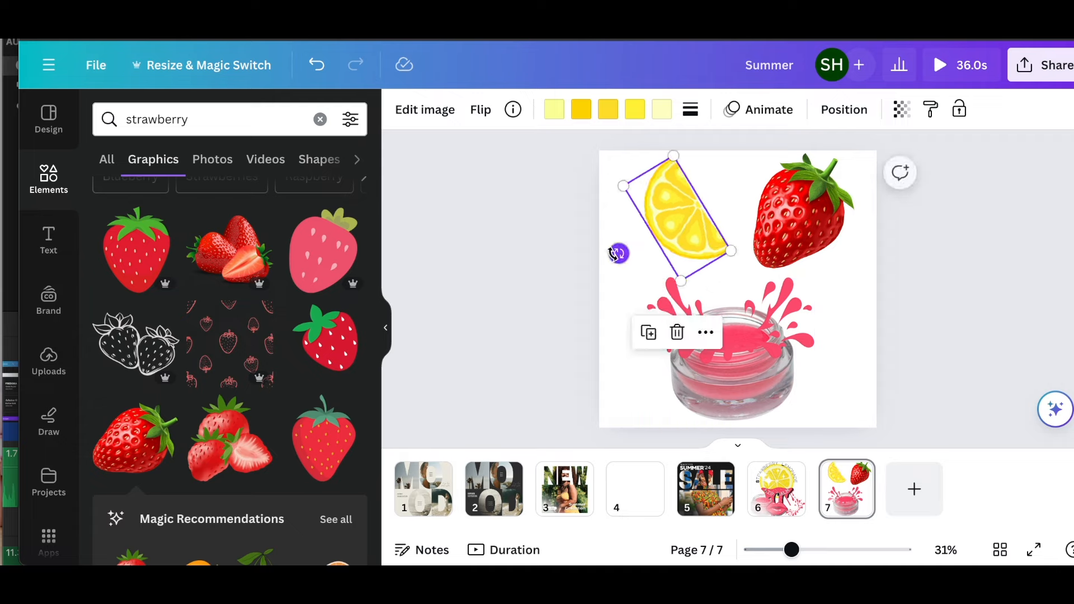
pyautogui.moveTo(686, 231); pyautogui.dragTo(706, 228)
# - Shrink the strawberry, tilt it further counter-clockwise against the lemon slice, and lower the lemon slice slightly towards the splash
pyautogui.moveTo(815, 210); pyautogui.dragTo(804, 205)
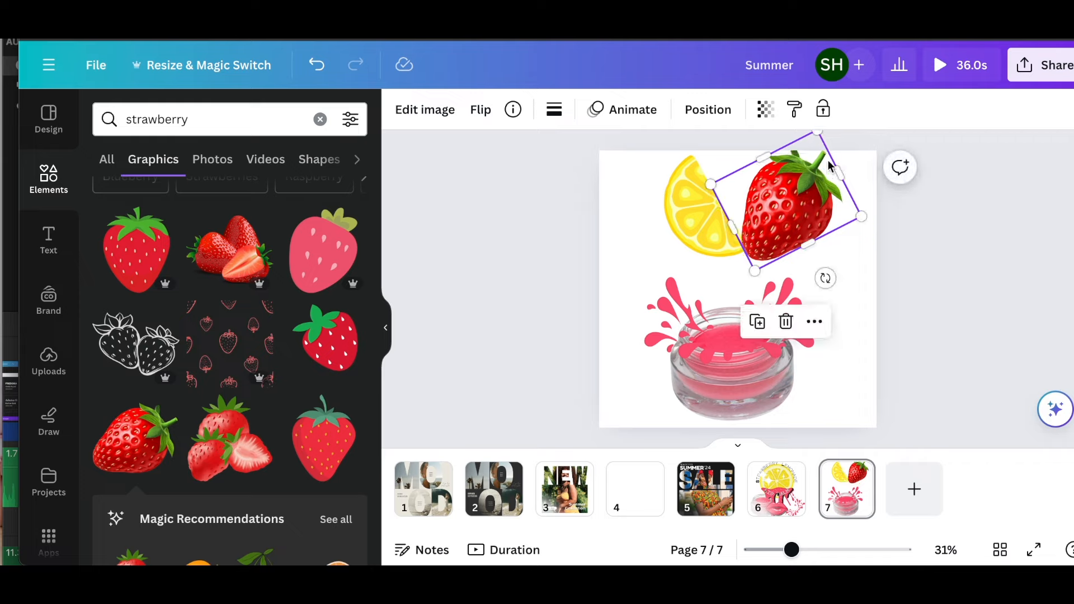
pyautogui.moveTo(817, 134); pyautogui.dragTo(803, 162)
pyautogui.moveTo(794, 209); pyautogui.dragTo(787, 201)
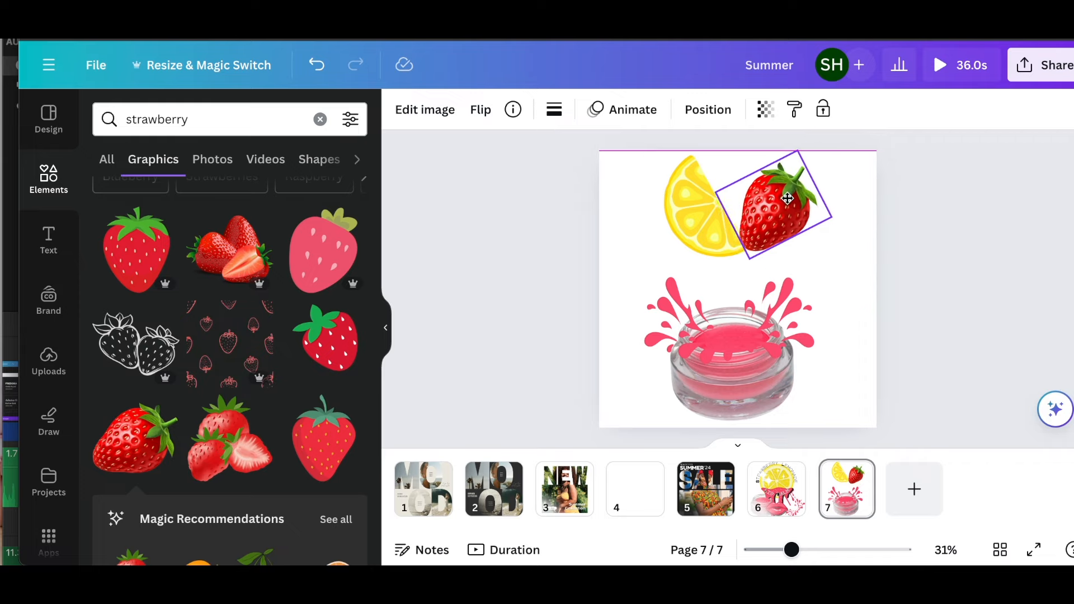
pyautogui.moveTo(848, 165); pyautogui.dragTo(826, 159)
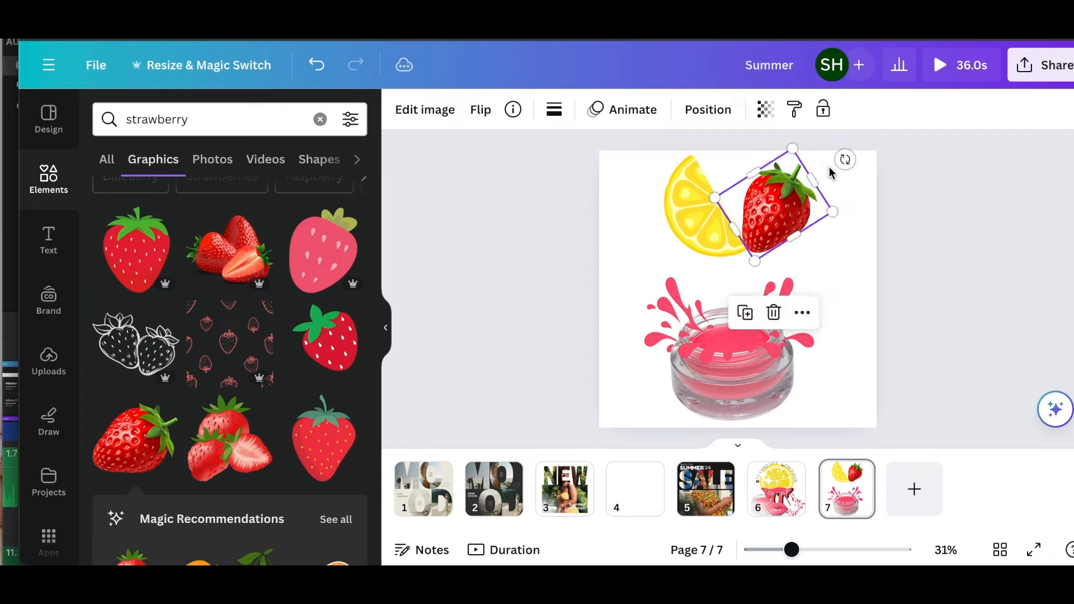
pyautogui.click(684, 246)
pyautogui.moveTo(690, 227); pyautogui.dragTo(688, 240)
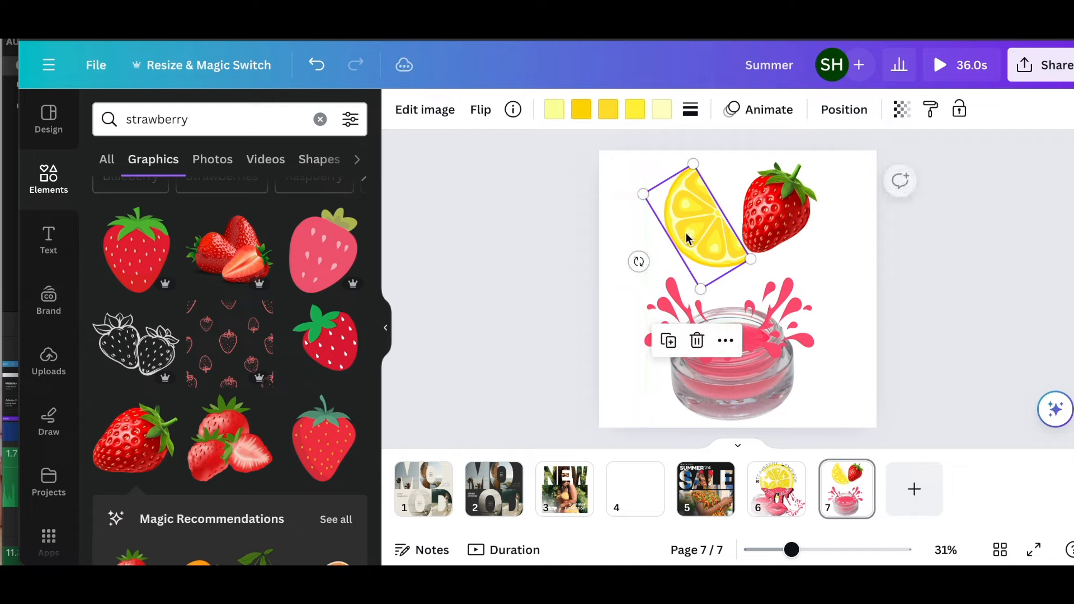
# - Enlarge the strawberry slightly, shift the lemon slice left, and nest the strawberry closely against the slice's right edge
pyautogui.click(784, 220)
pyautogui.moveTo(759, 262); pyautogui.dragTo(759, 276)
pyautogui.moveTo(790, 212); pyautogui.dragTo(785, 201)
pyautogui.moveTo(688, 241); pyautogui.dragTo(675, 240)
pyautogui.moveTo(800, 221); pyautogui.dragTo(788, 224)
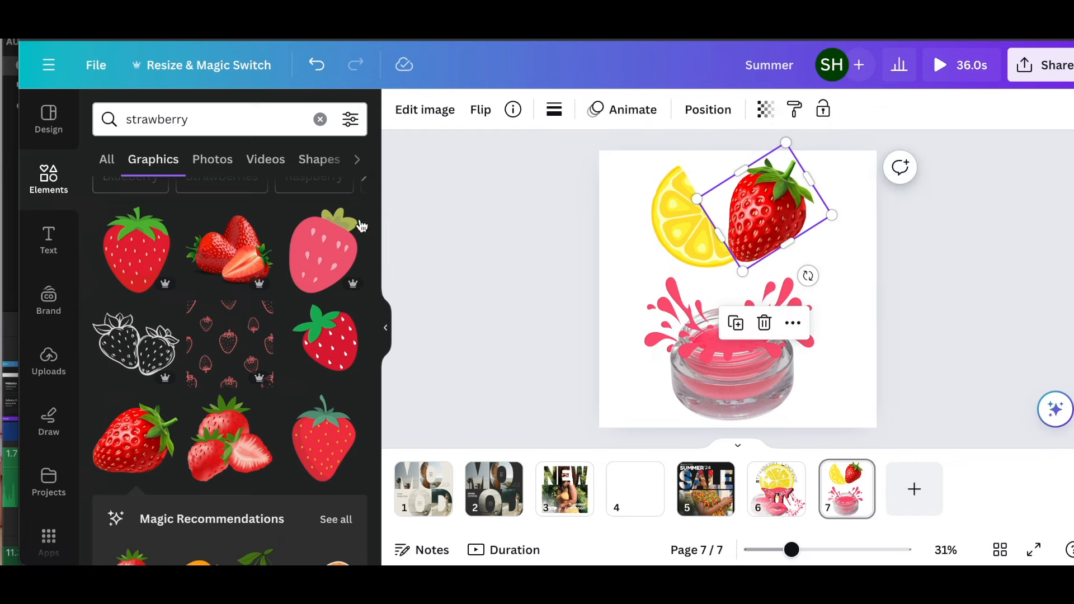
# - Search the graphics for "drip" and add the single green drip with the wide top
pyautogui.click(208, 119)
pyautogui.press('Escape')
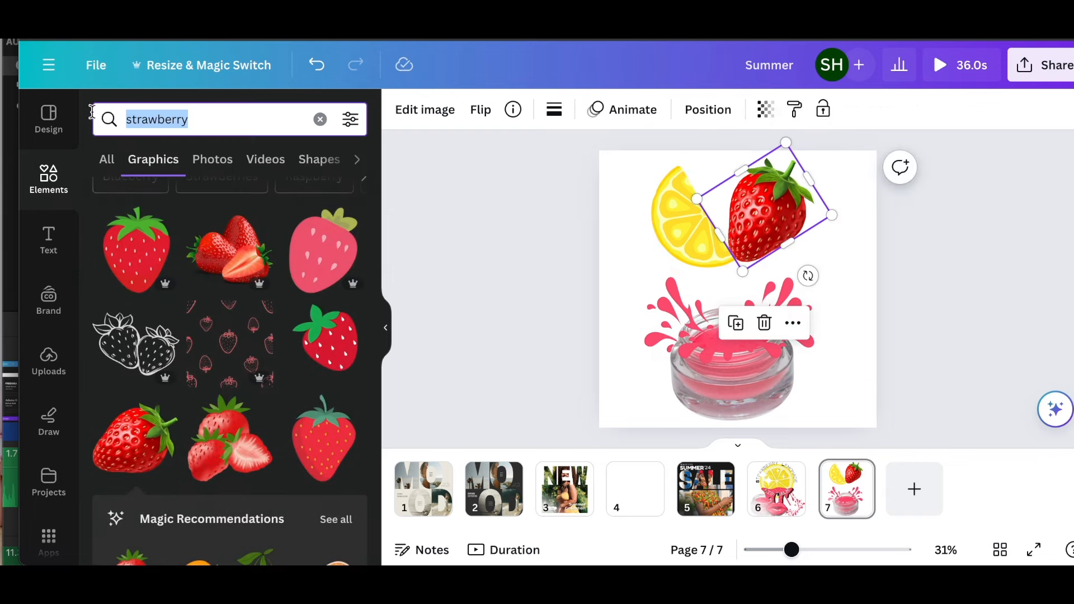
pyautogui.write('drip')
pyautogui.press('Return')
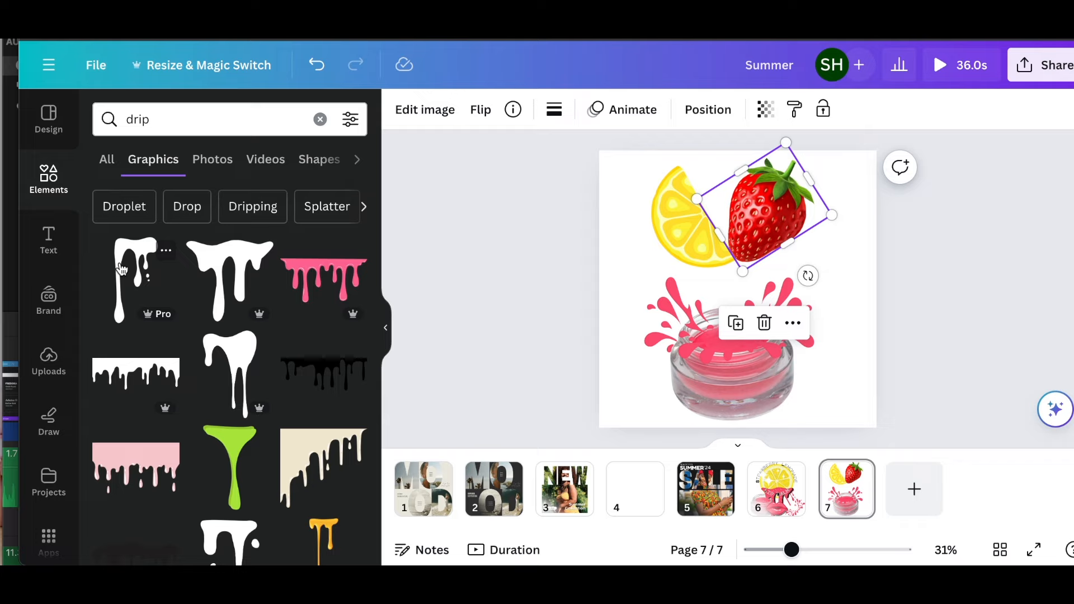
pyautogui.click(237, 452)
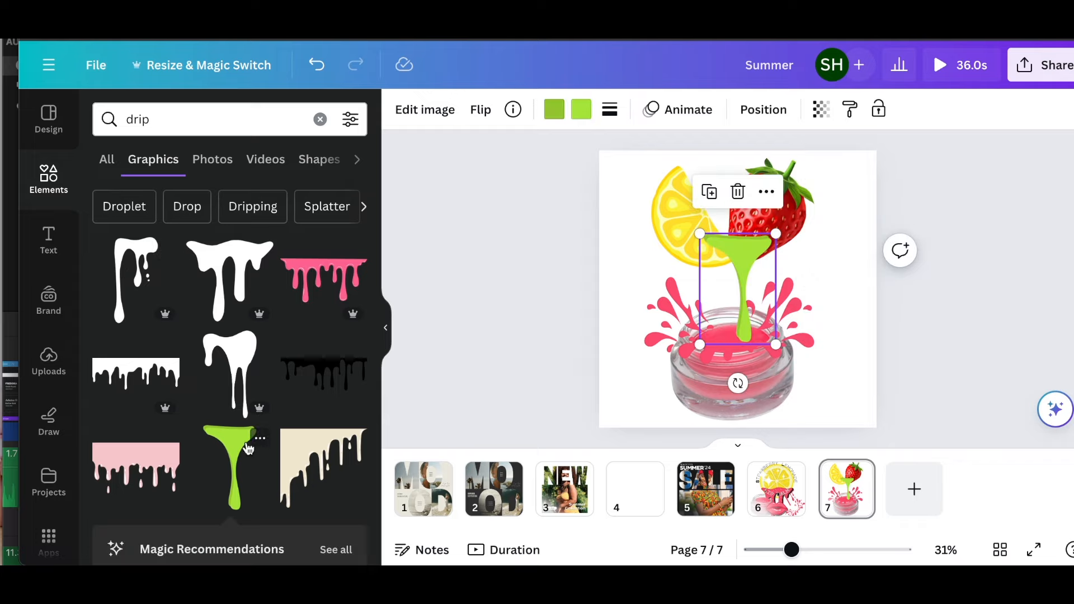
# - Shrink the green drip and position it beneath the lemon slice so it runs down into the jar
pyautogui.moveTo(748, 253); pyautogui.dragTo(714, 269)
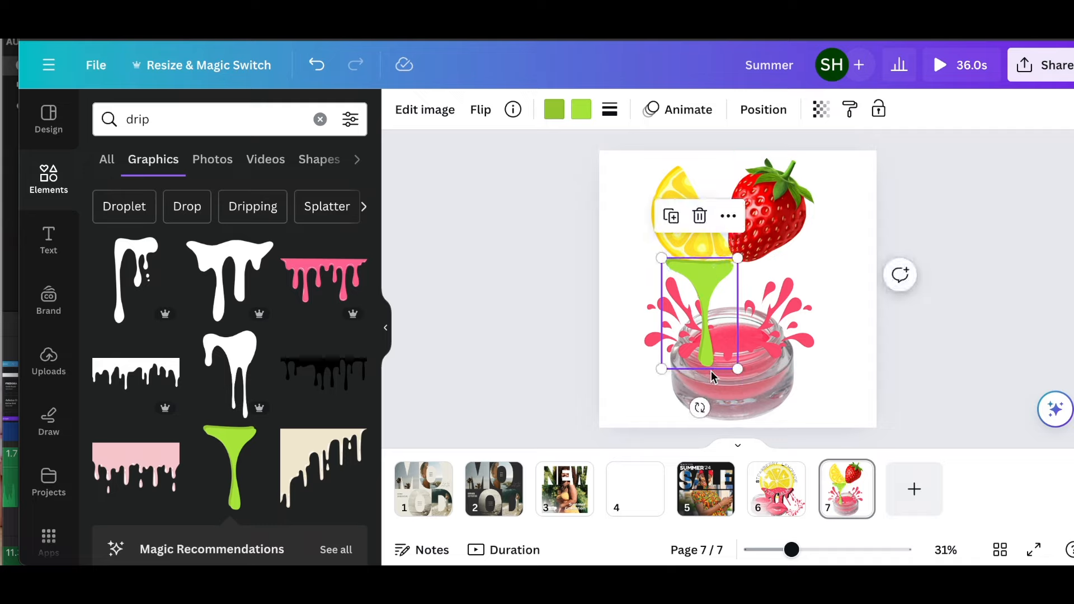
pyautogui.moveTo(734, 365); pyautogui.dragTo(705, 322)
pyautogui.moveTo(697, 272); pyautogui.dragTo(718, 271)
pyautogui.moveTo(691, 326); pyautogui.dragTo(684, 334)
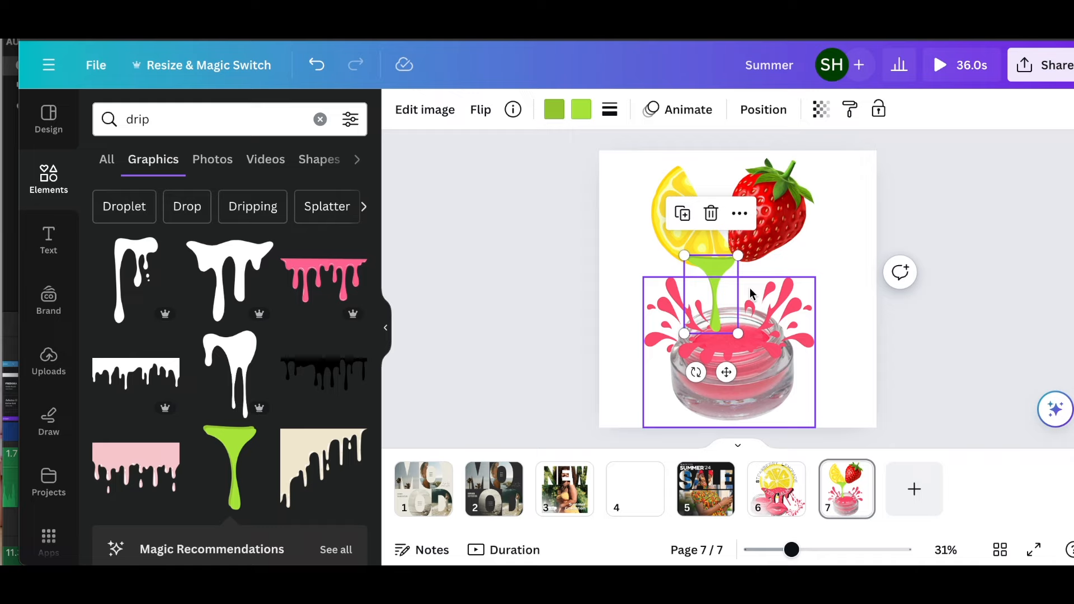
# - Duplicate the green drip, place the copy beneath the strawberry and tilt it slightly clockwise
pyautogui.press('super+d')
pyautogui.moveTo(720, 279); pyautogui.dragTo(762, 273)
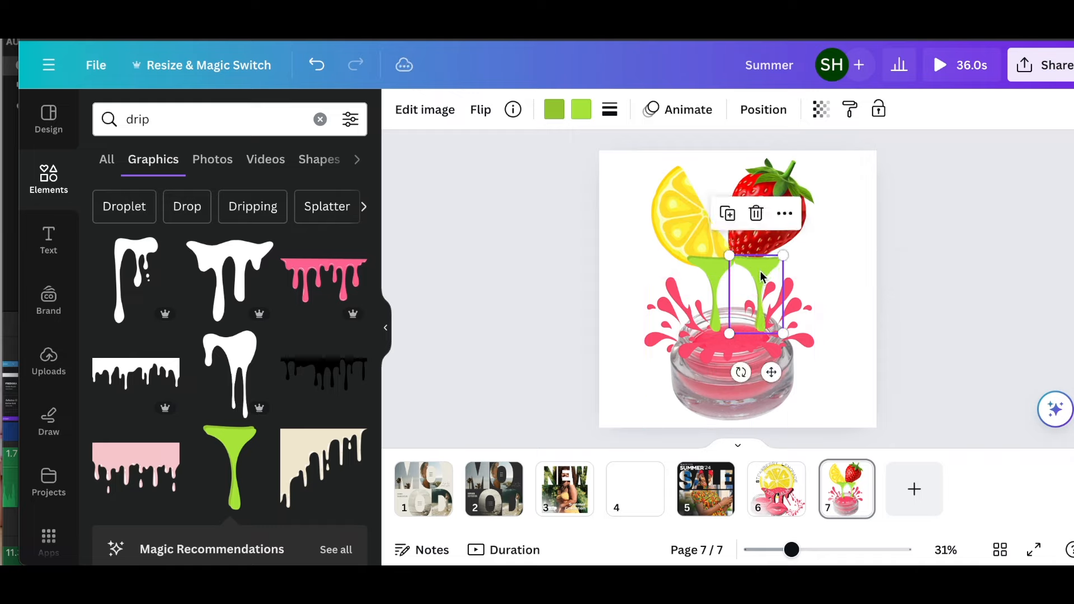
pyautogui.moveTo(771, 369); pyautogui.dragTo(724, 368)
pyautogui.moveTo(769, 275)
pyautogui.mouseDown()
pyautogui.moveTo(760, 274)
pyautogui.moveTo(782, 262)
pyautogui.mouseUp()
pyautogui.moveTo(712, 366)
pyautogui.mouseDown()
pyautogui.moveTo(739, 363)
pyautogui.moveTo(727, 363)
pyautogui.mouseUp()
pyautogui.moveTo(742, 265); pyautogui.dragTo(703, 261)
# - Recolor both green shades of the drip under the lemon slice to the yellow #FEF13A, sampled from the slice
pyautogui.click(702, 260)
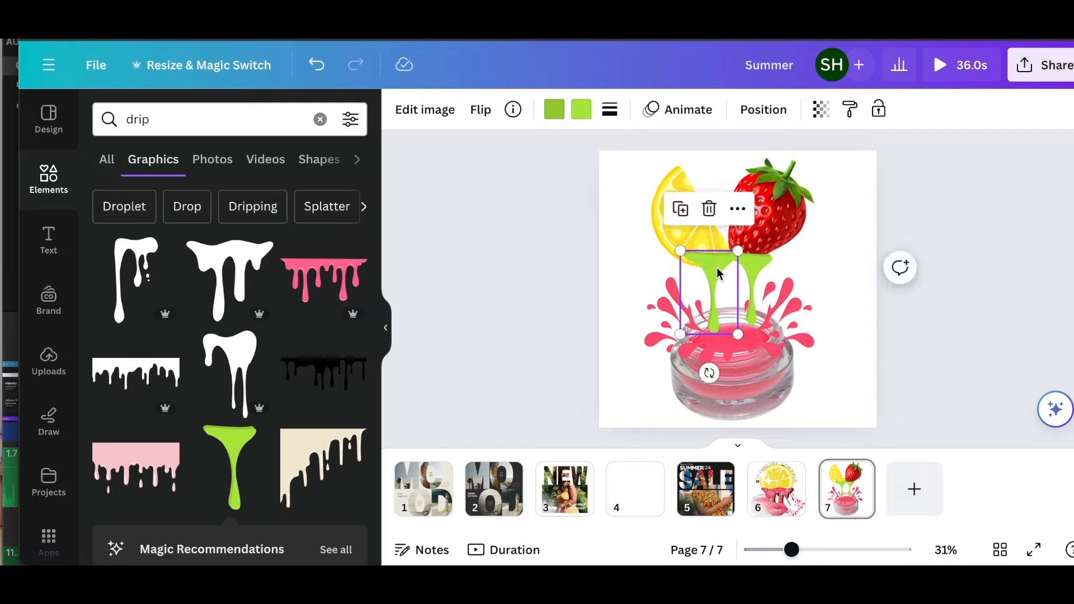
pyautogui.click(561, 114)
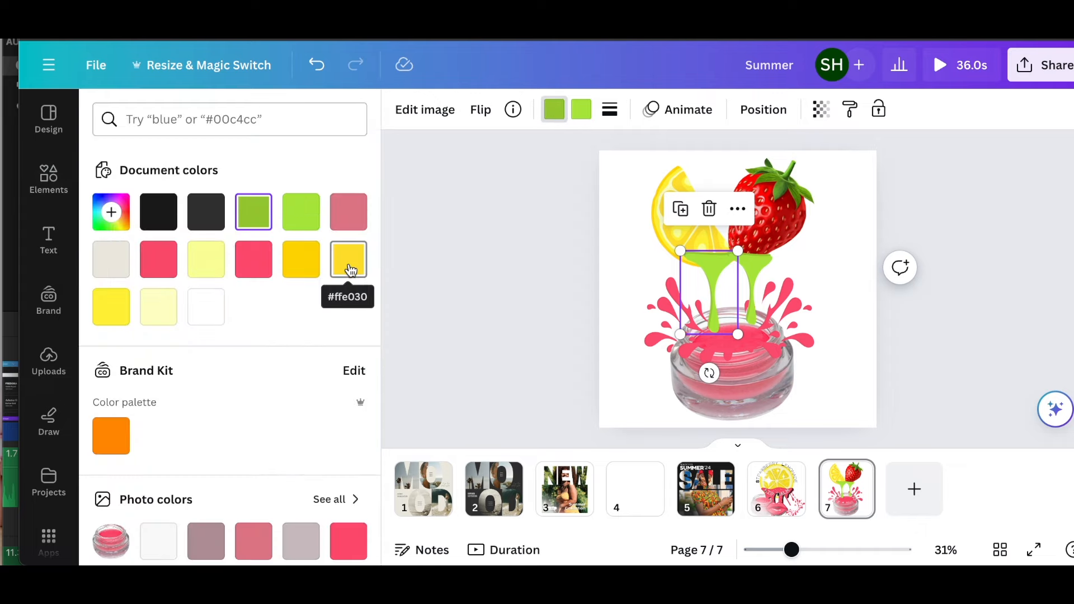
pyautogui.scroll(-5, 319, 379)
pyautogui.scroll(5, 317, 381)
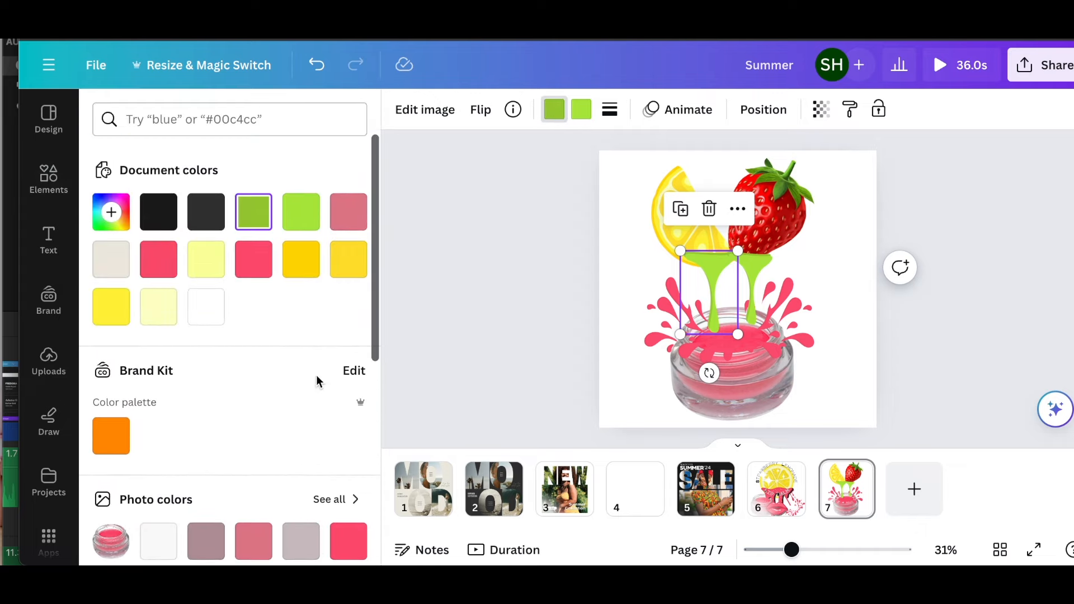
pyautogui.click(111, 215)
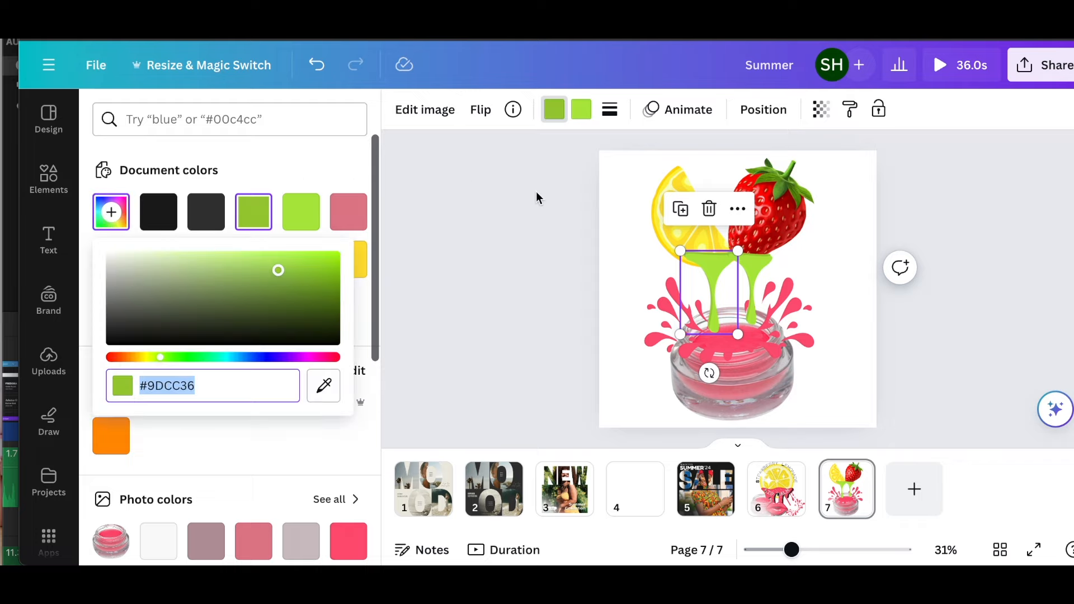
pyautogui.click(112, 214)
pyautogui.click(120, 224)
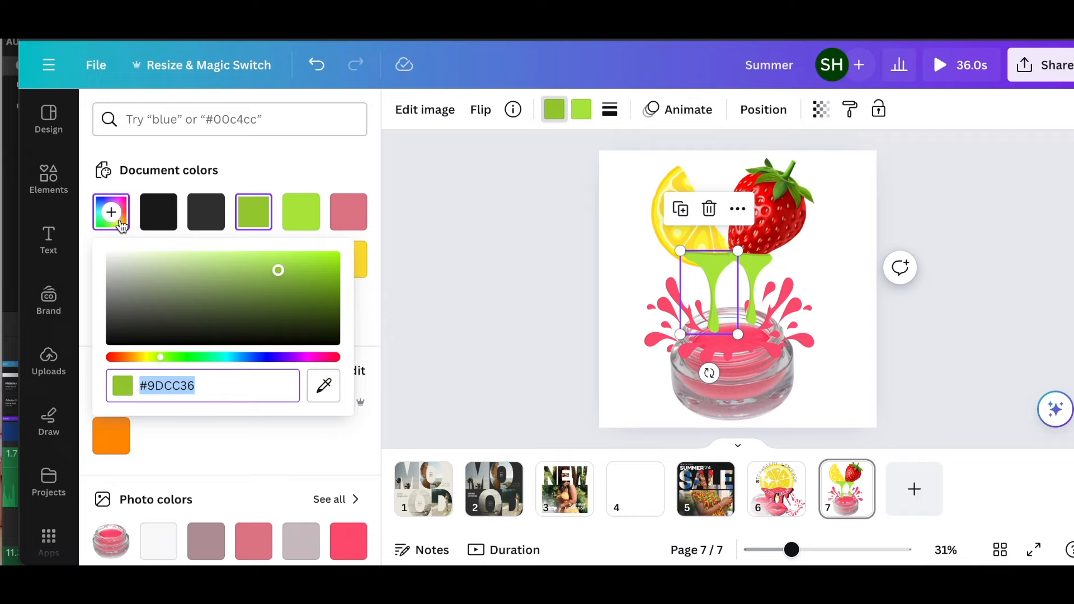
pyautogui.click(324, 385)
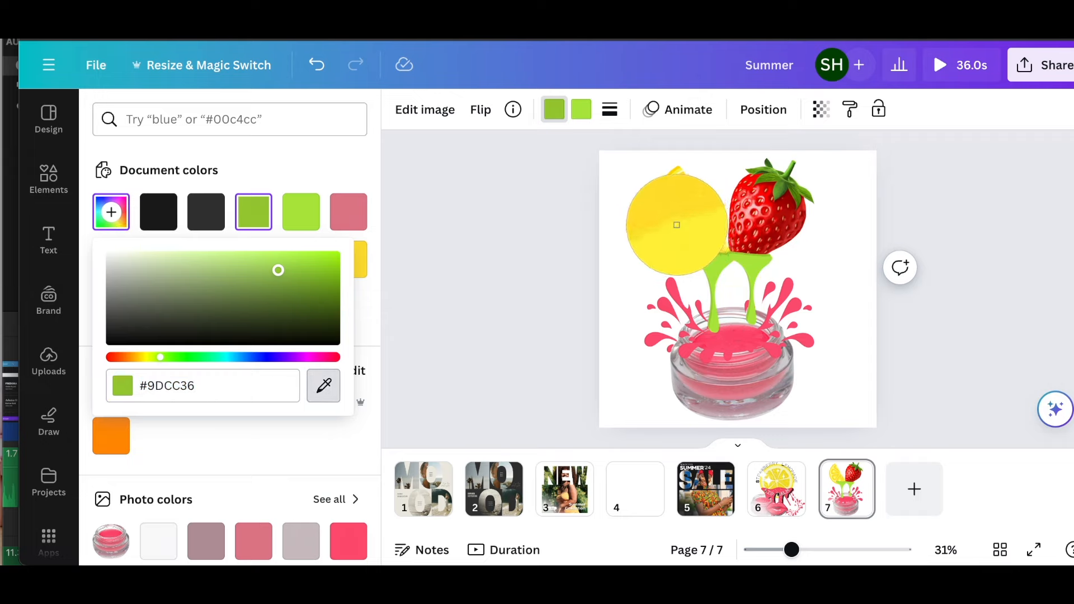
pyautogui.click(677, 225)
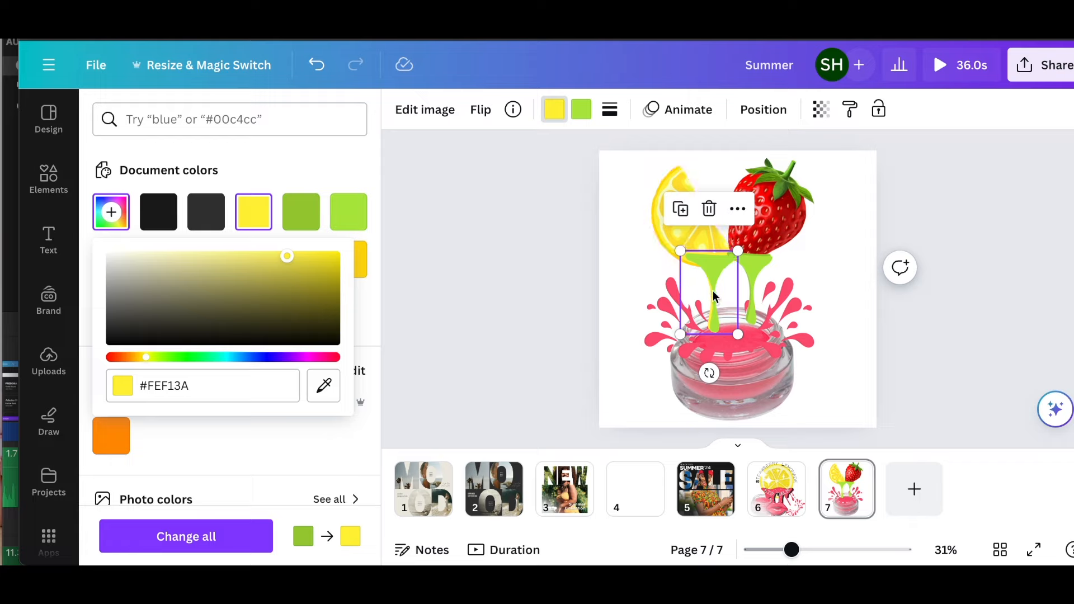
pyautogui.click(581, 110)
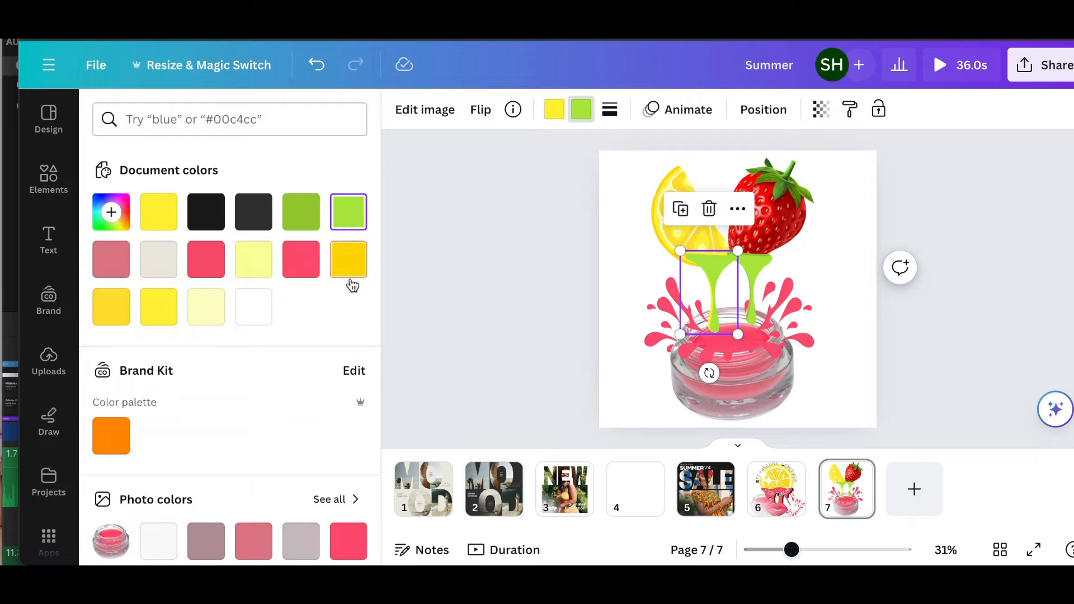
pyautogui.click(147, 221)
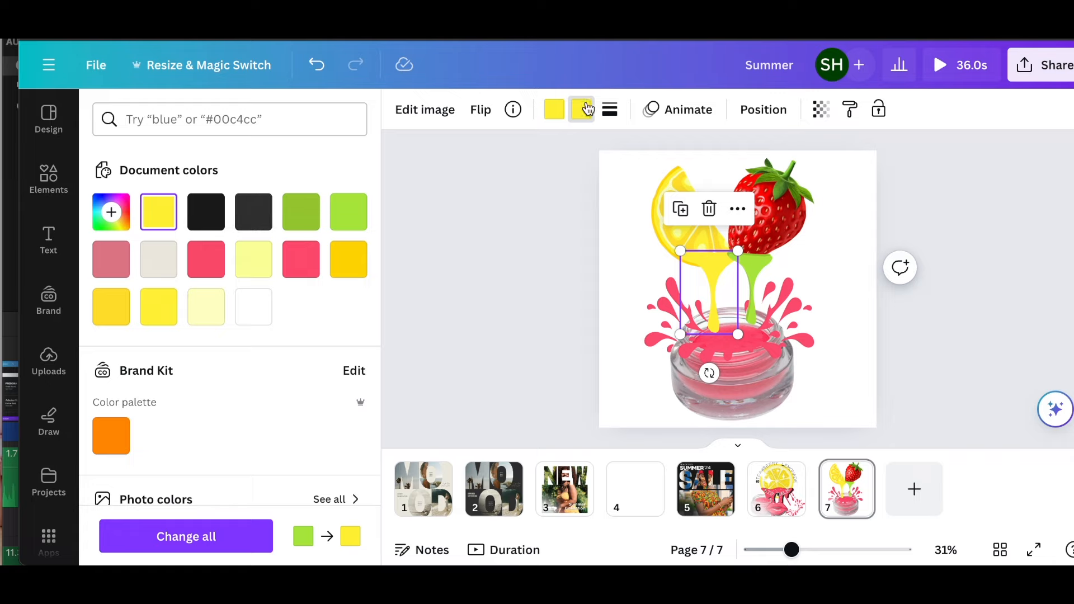
# - Change the yellow drip's first color to white and lower the drip slightly beneath the lemon slice
pyautogui.click(555, 109)
pyautogui.click(257, 311)
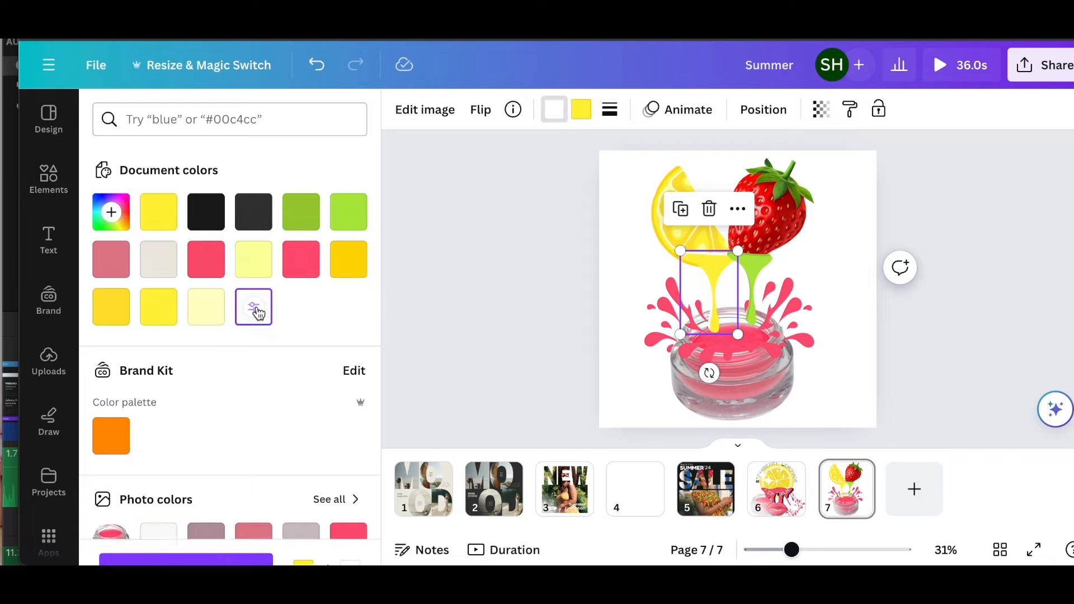
pyautogui.click(626, 244)
pyautogui.click(703, 267)
pyautogui.moveTo(703, 266); pyautogui.dragTo(700, 276)
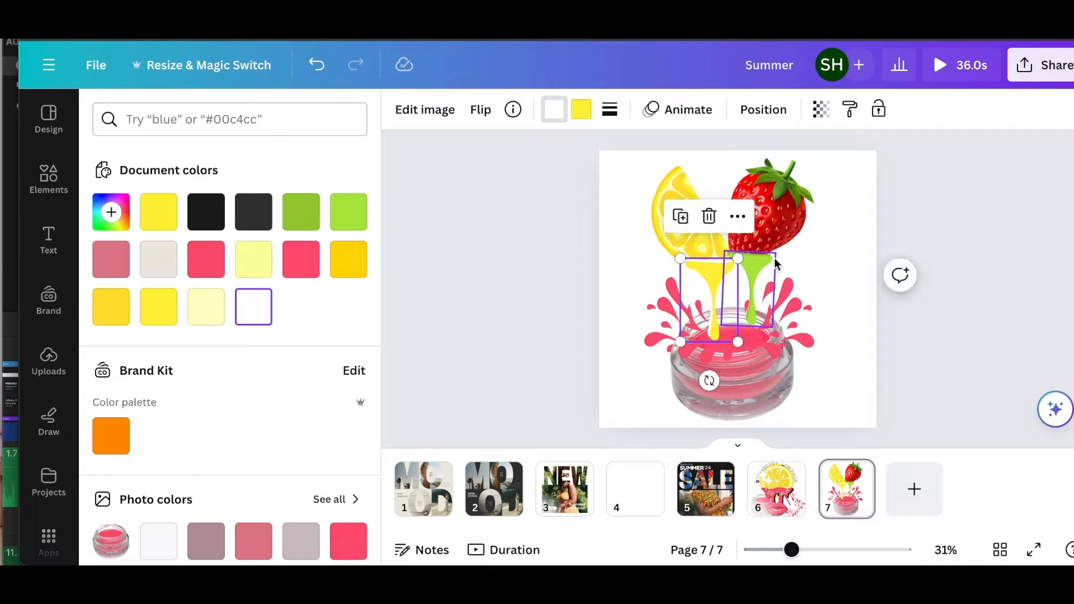
# - Recolor the light green of the drip under the strawberry to the red #DB100F, sampled from the strawberry
pyautogui.click(762, 263)
pyautogui.click(582, 109)
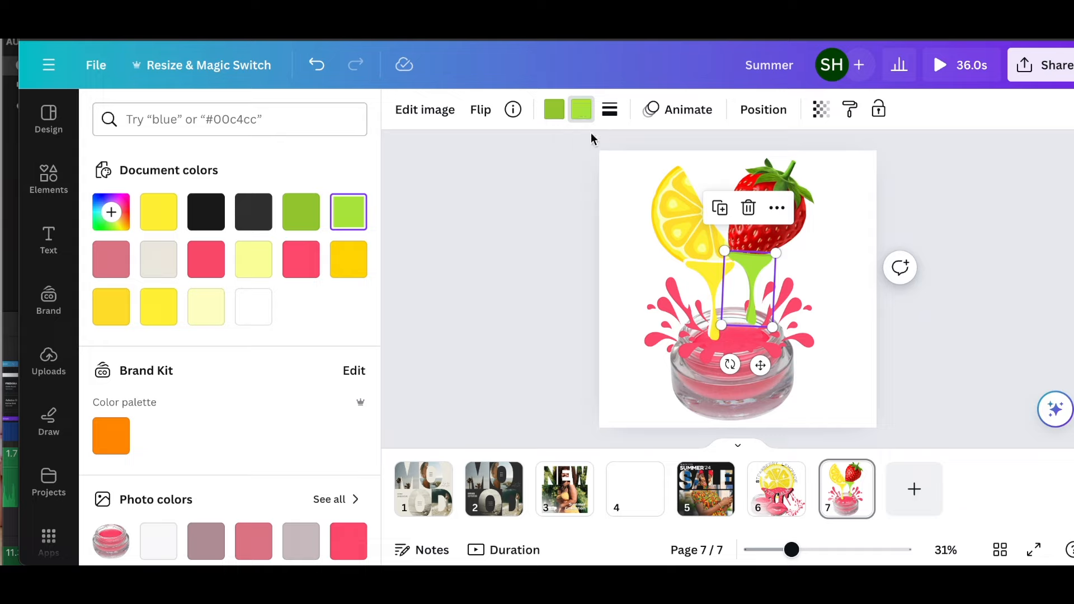
pyautogui.click(111, 212)
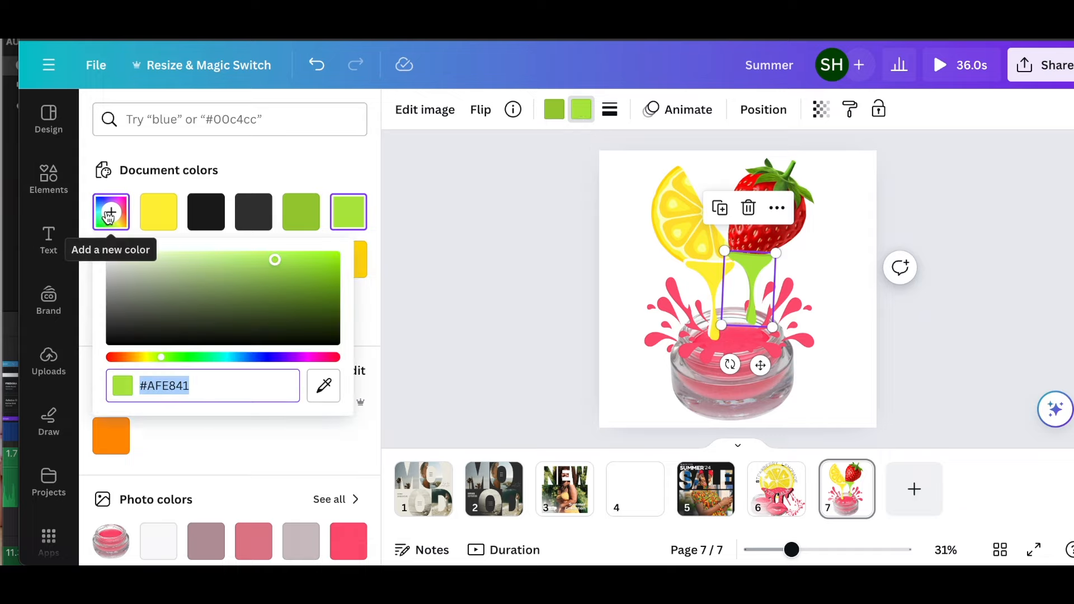
pyautogui.click(333, 393)
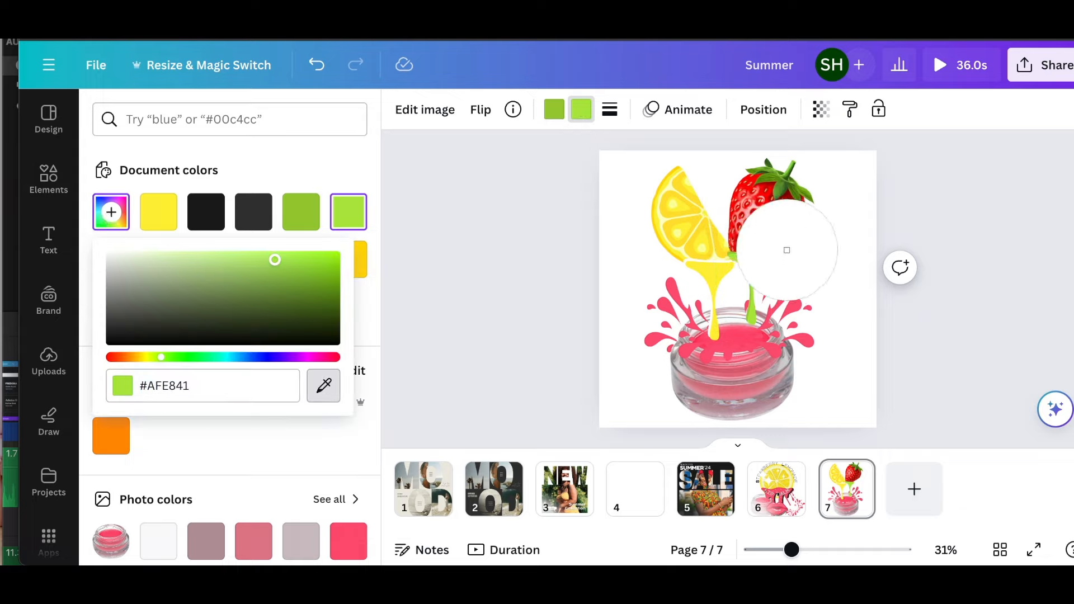
pyautogui.click(773, 224)
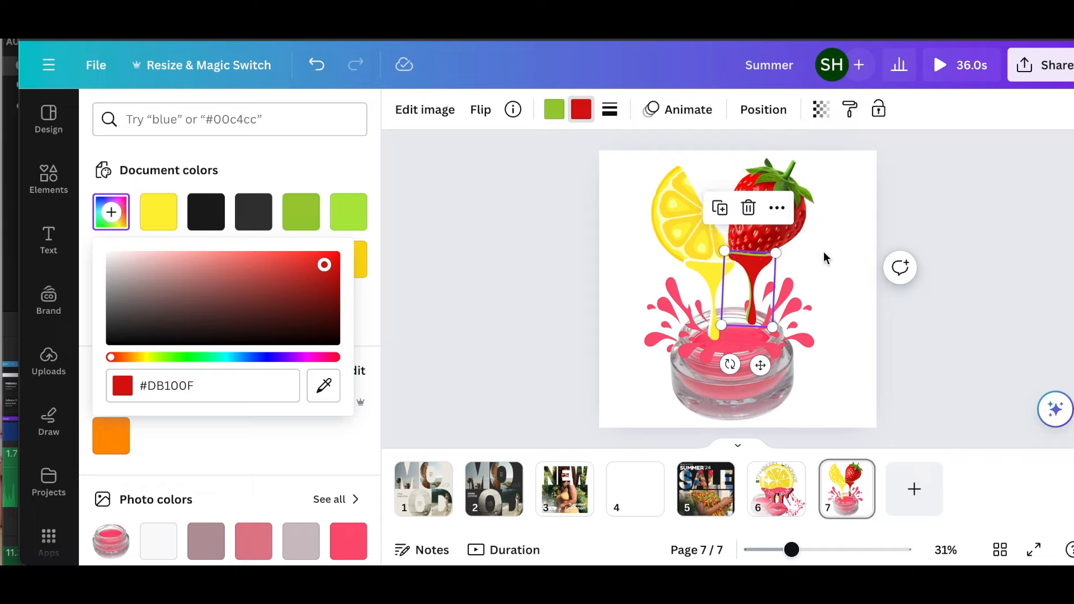
# - Change the red drip's remaining green shade to white and deselect it
pyautogui.click(557, 111)
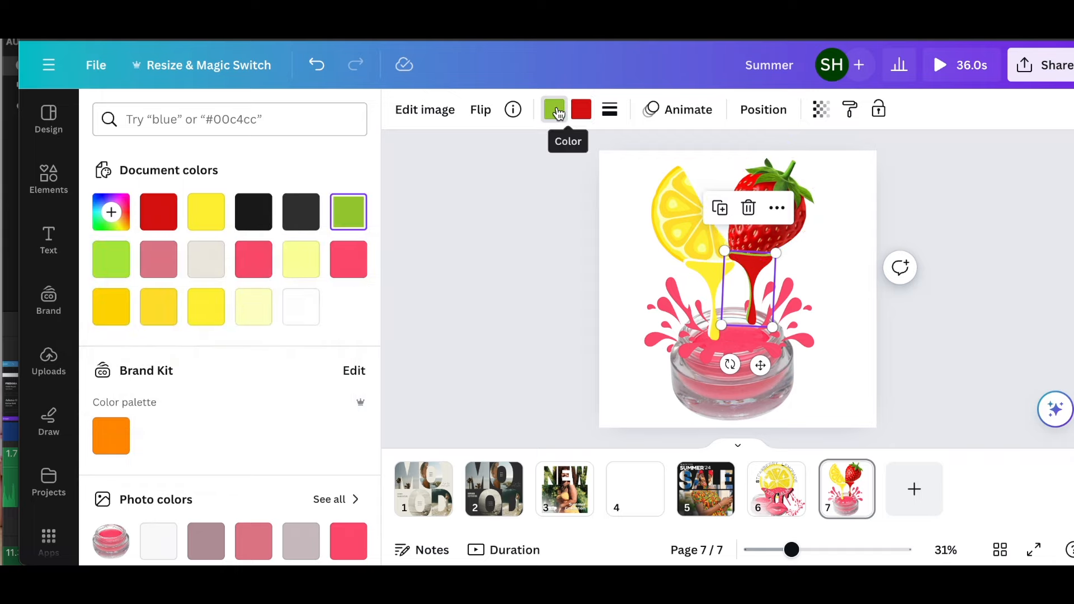
pyautogui.click(305, 308)
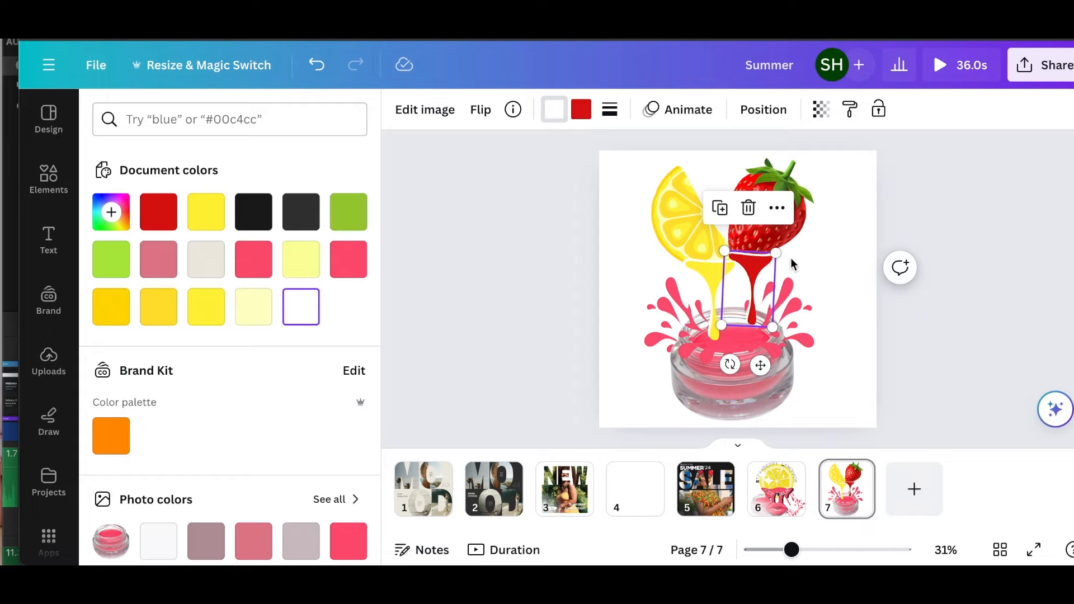
pyautogui.click(809, 245)
pyautogui.click(840, 271)
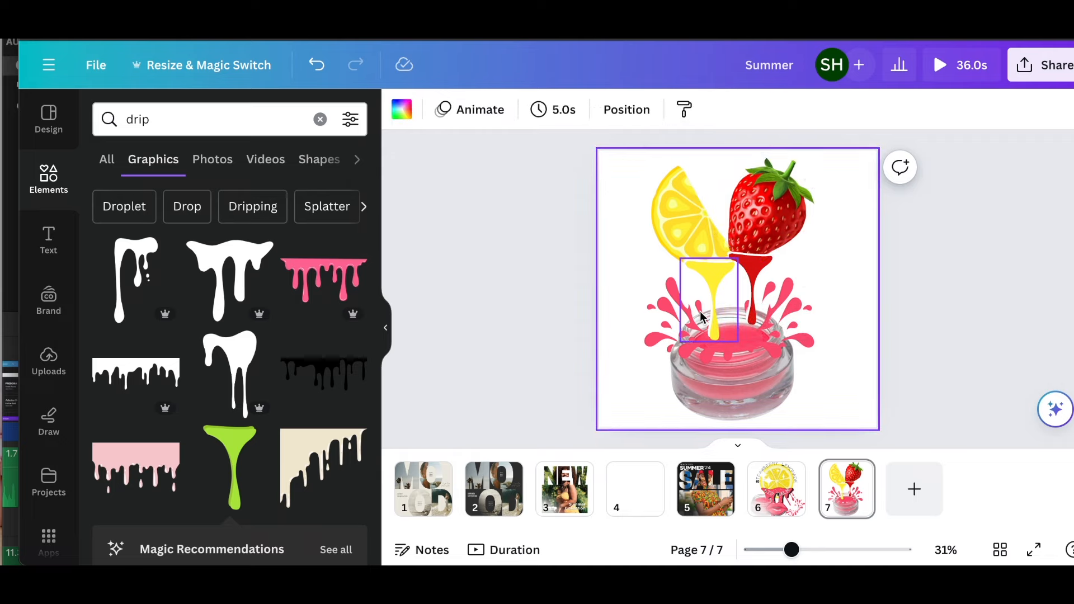
# - Tilt the yellow drip counter-clockwise against the lemon slice's lower edge and raise the red drip onto the strawberry's base
pyautogui.moveTo(711, 271); pyautogui.dragTo(704, 266)
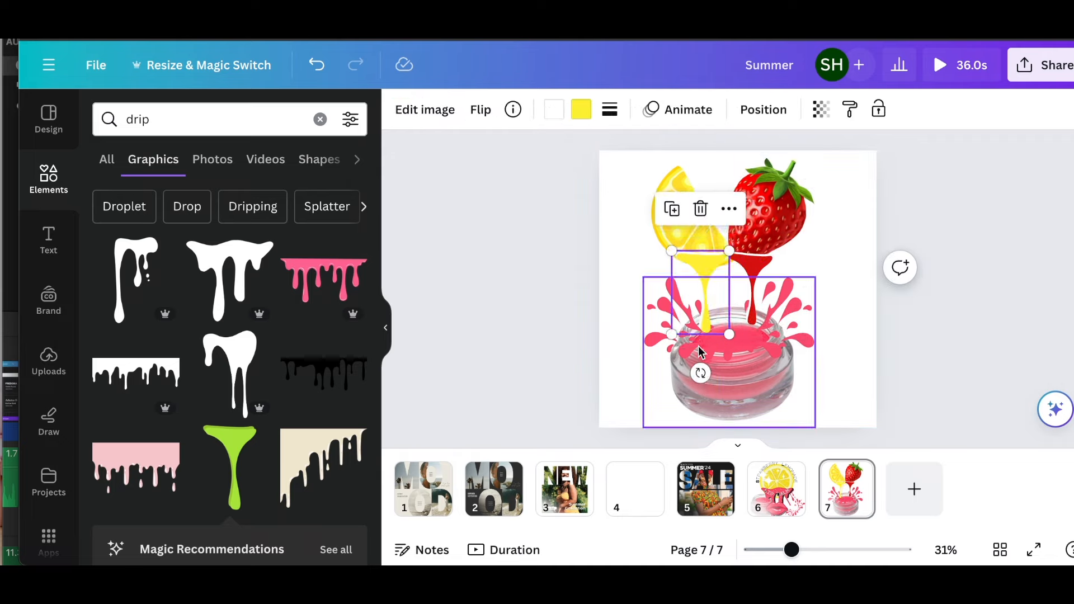
pyautogui.moveTo(701, 372); pyautogui.dragTo(739, 363)
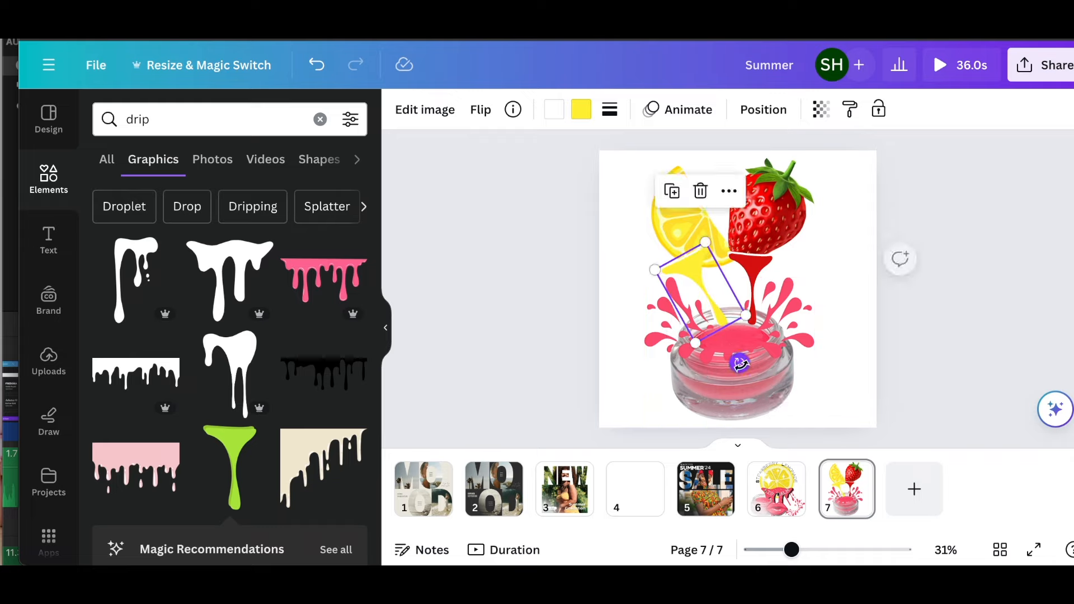
pyautogui.moveTo(690, 258); pyautogui.dragTo(752, 254)
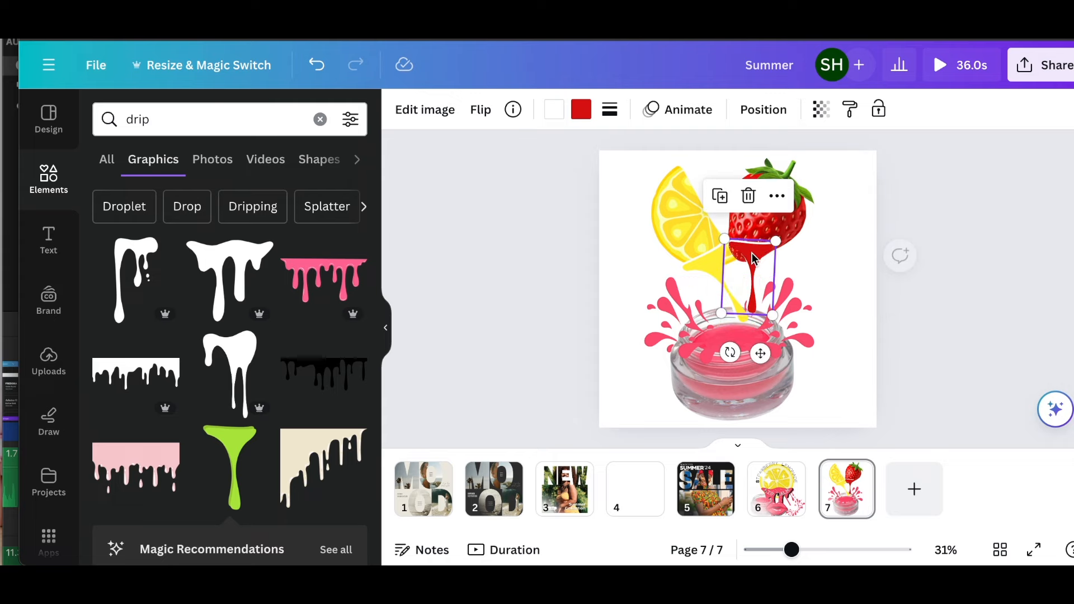
# - Replace the white shade of the drip under the strawberry with the red #DB100F
pyautogui.click(554, 109)
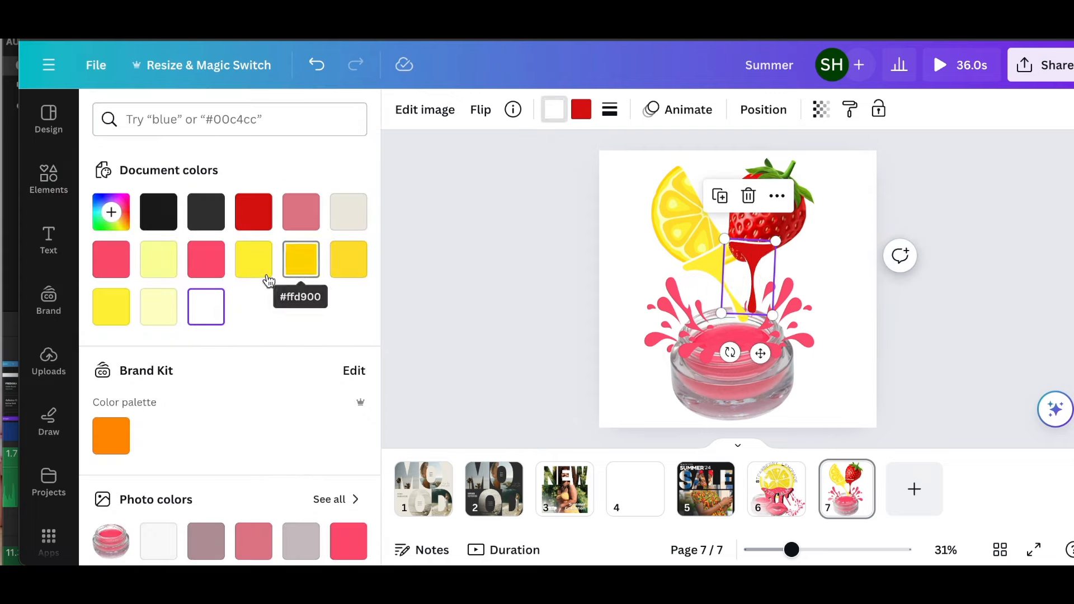
pyautogui.click(253, 212)
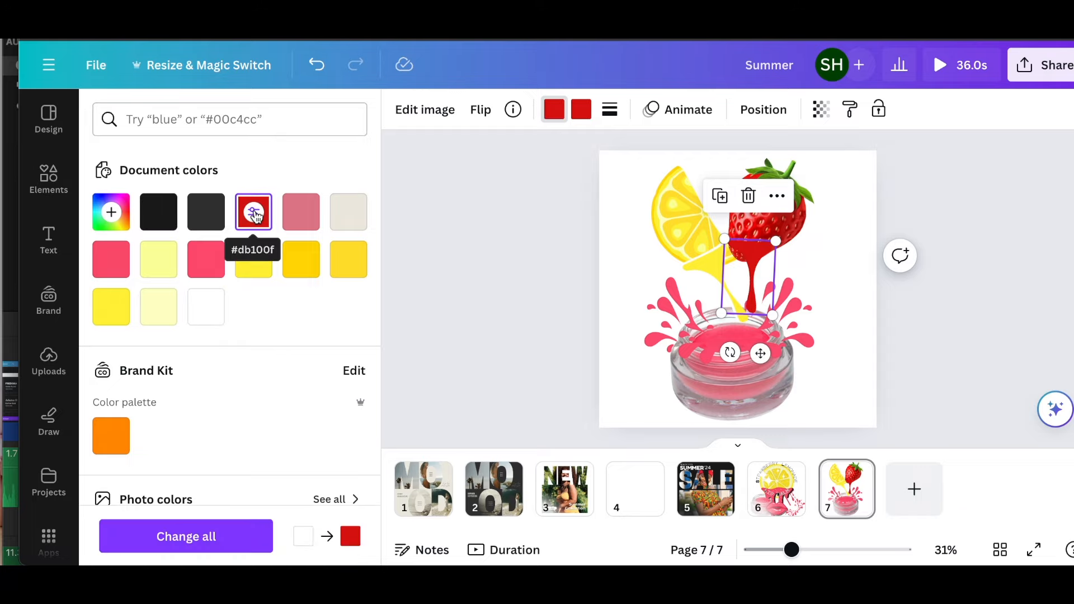
pyautogui.click(833, 248)
# - Shrink the red drip and move it down to the strawberry's lower left tip
pyautogui.click(740, 253)
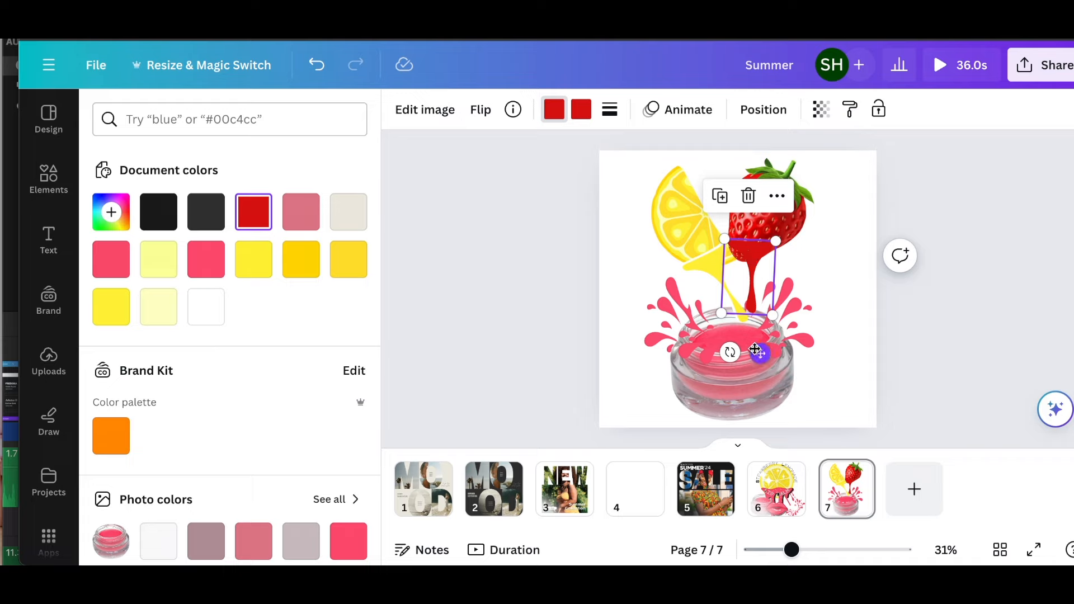
pyautogui.moveTo(722, 314); pyautogui.dragTo(728, 281)
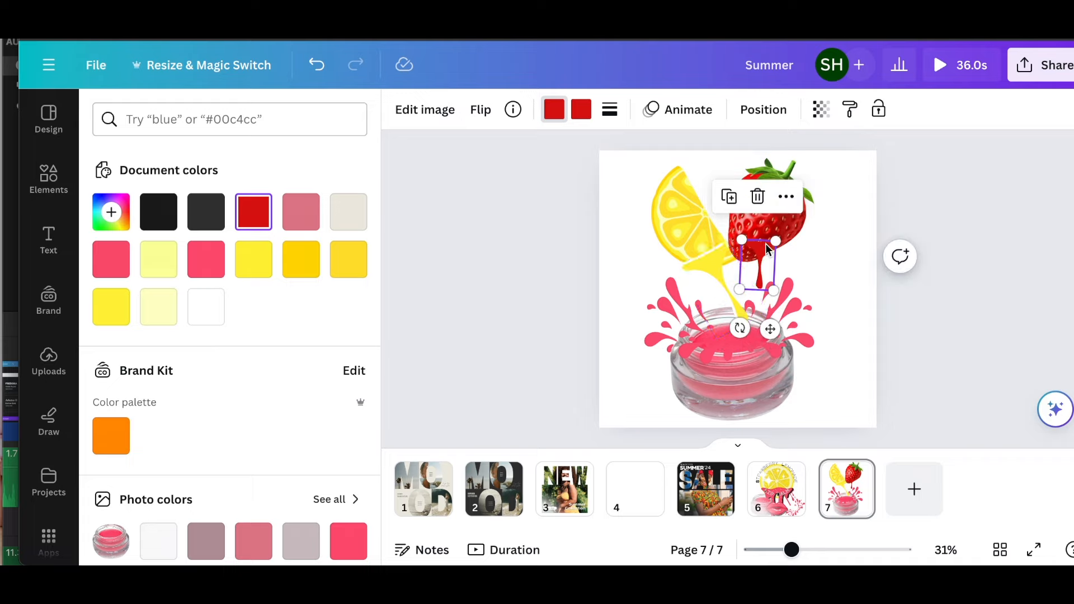
pyautogui.moveTo(767, 243); pyautogui.dragTo(749, 259)
# - Shrink the yellow drip at the lemon slice's lower edge and rotate it clockwise to a more upright angle
pyautogui.click(696, 268)
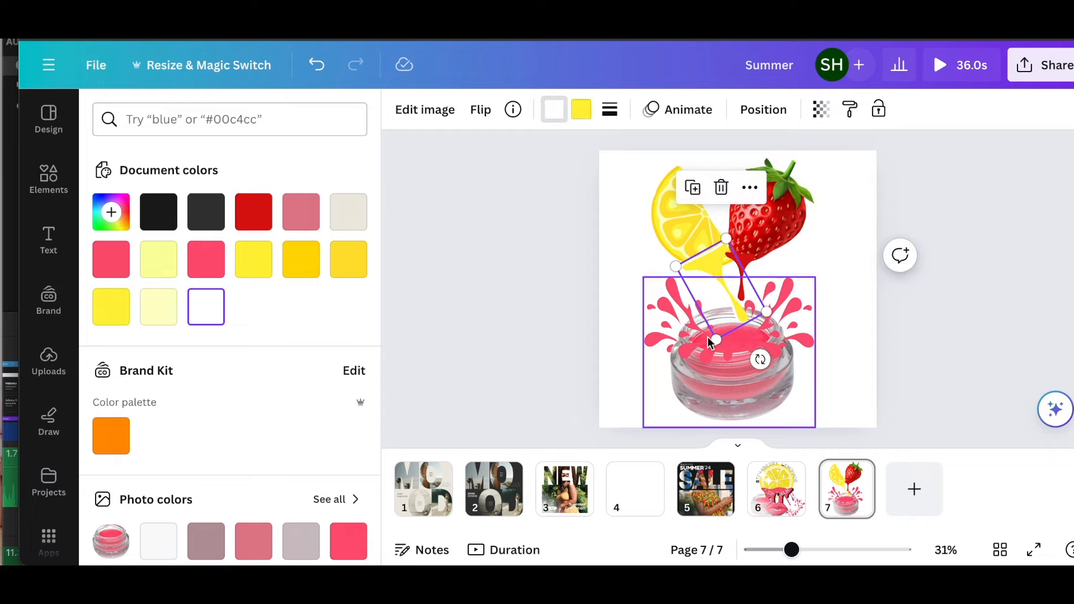
pyautogui.moveTo(712, 330); pyautogui.dragTo(722, 286)
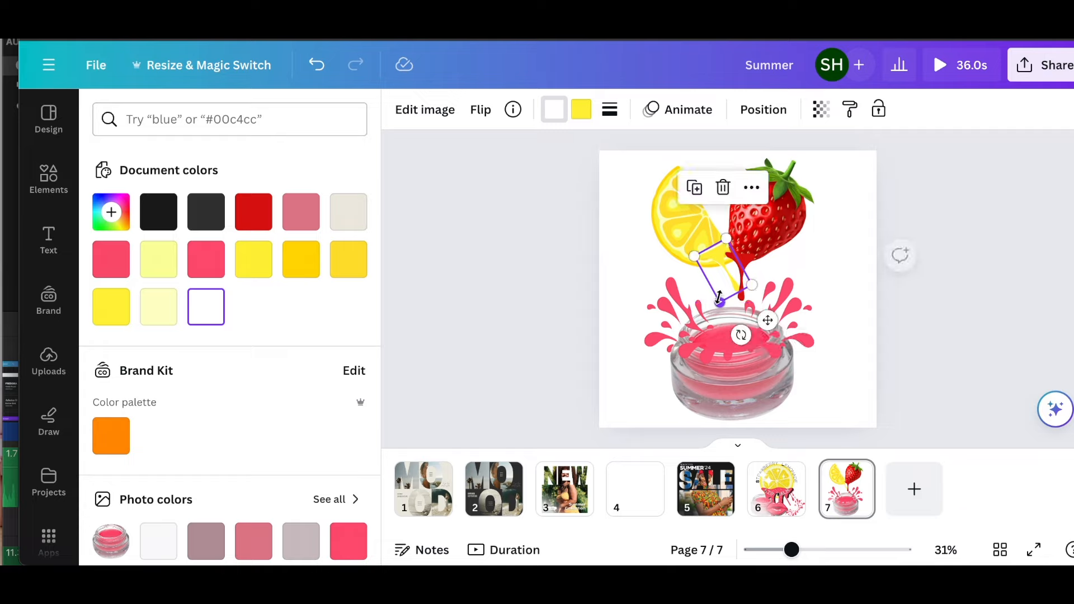
pyautogui.moveTo(725, 340); pyautogui.dragTo(722, 342)
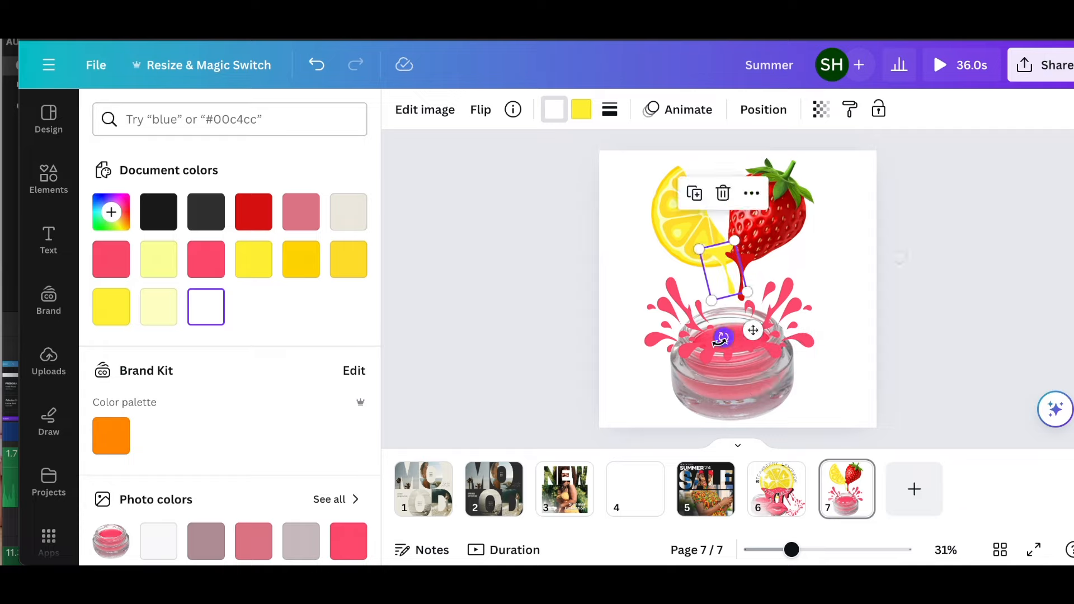
# - Adjust the yellow and red drips beneath the fruits and move the jar-and-splash group up and slightly right to meet them
pyautogui.moveTo(714, 252); pyautogui.dragTo(756, 263)
pyautogui.moveTo(726, 345); pyautogui.dragTo(720, 343)
pyautogui.moveTo(751, 271); pyautogui.dragTo(745, 263)
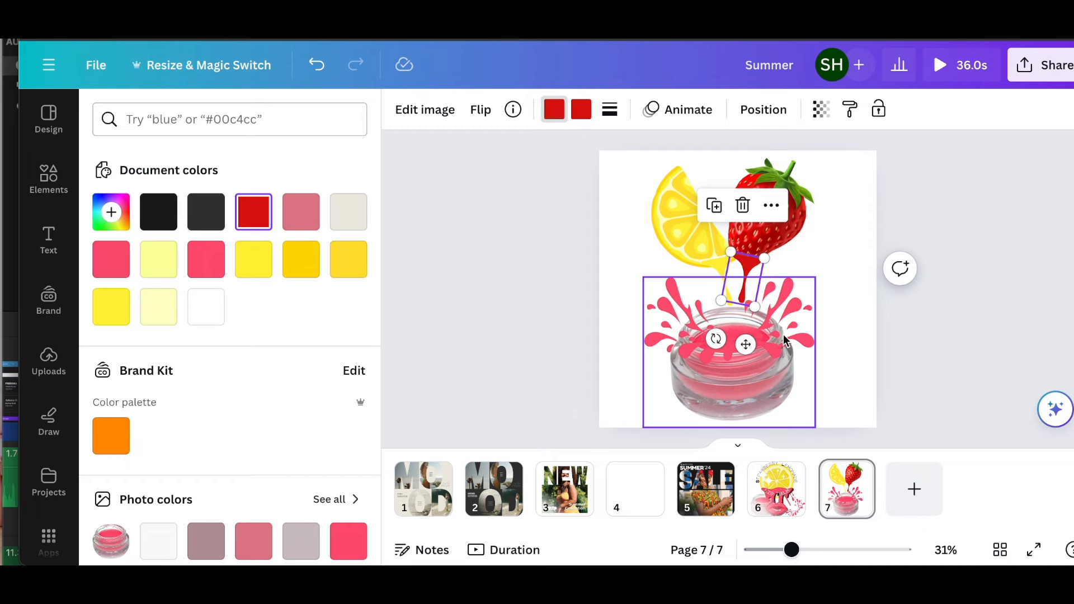
pyautogui.click(750, 375)
pyautogui.moveTo(750, 375)
pyautogui.mouseDown()
pyautogui.moveTo(757, 353)
pyautogui.moveTo(749, 350)
pyautogui.moveTo(756, 363)
pyautogui.mouseUp()
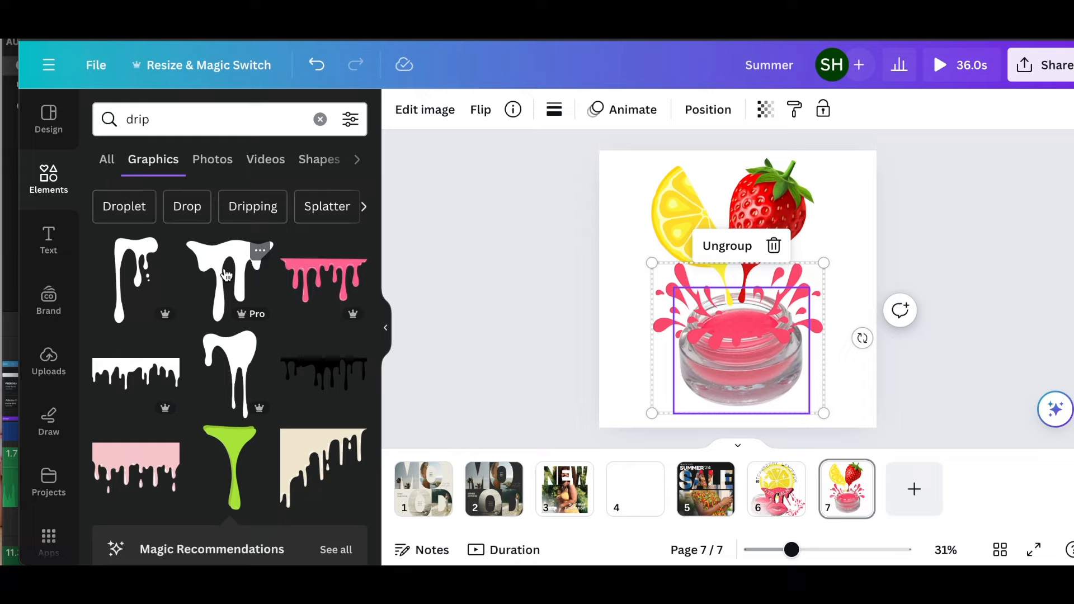
# - Search the graphics for "splash" and add the three-streak splash graphic to page 7
pyautogui.scroll(-3, 217, 347)
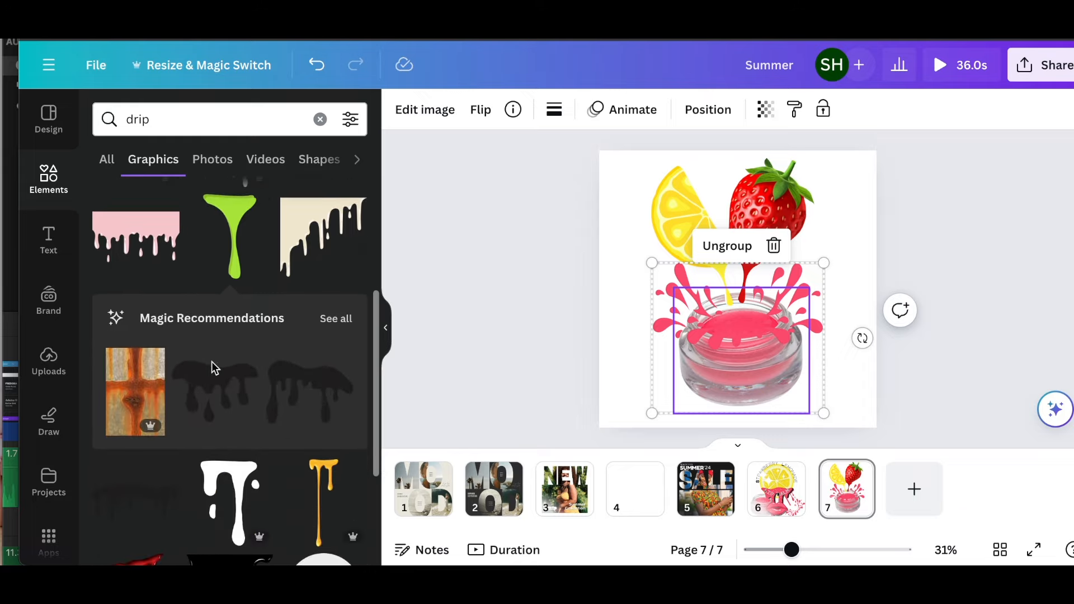
pyautogui.scroll(5, 212, 363)
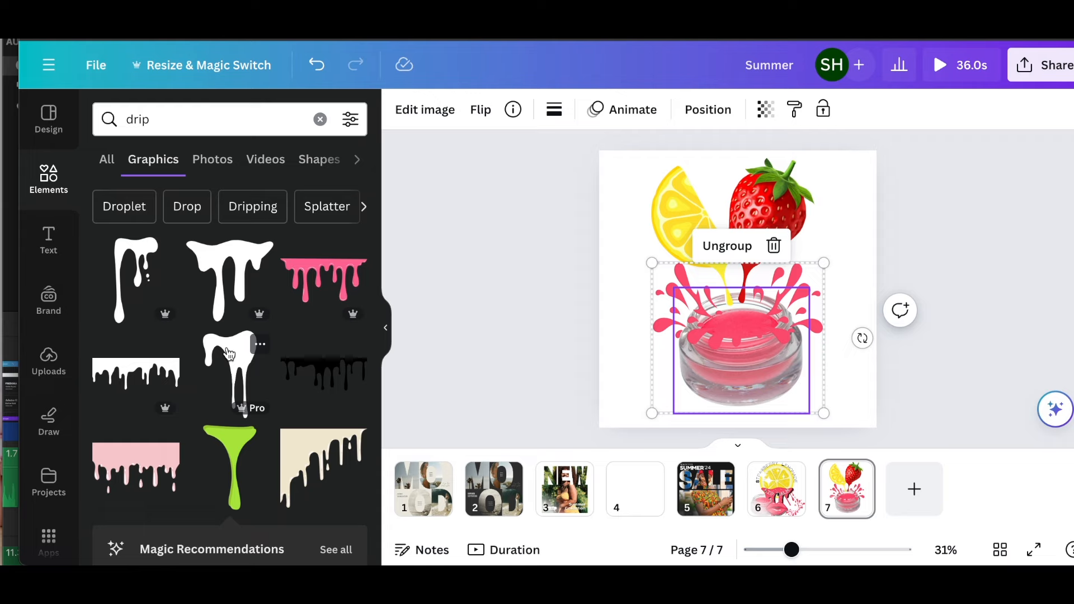
pyautogui.click(319, 118)
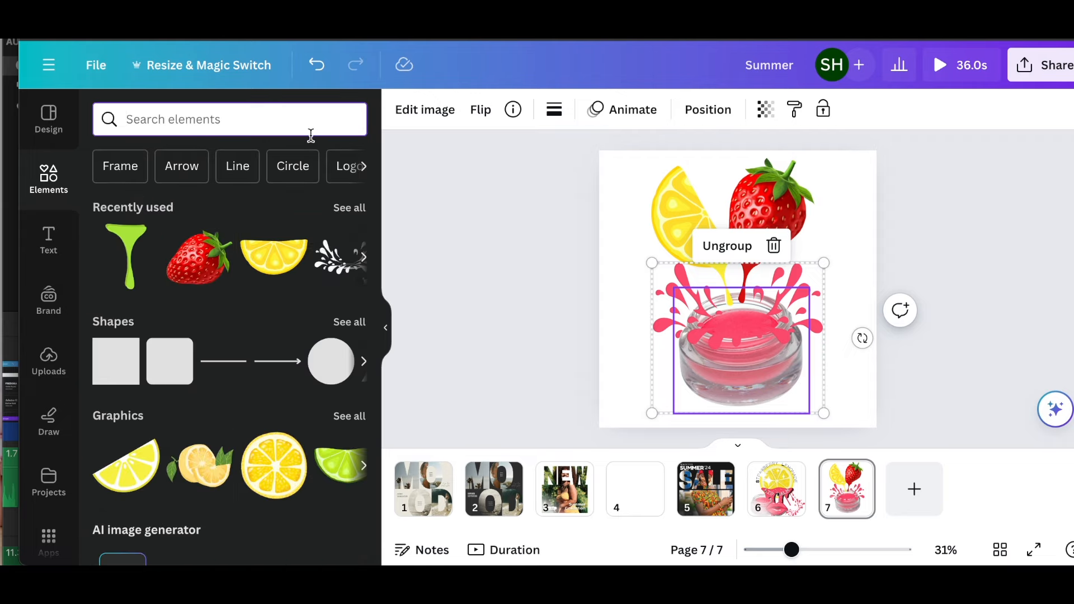
pyautogui.click(259, 119)
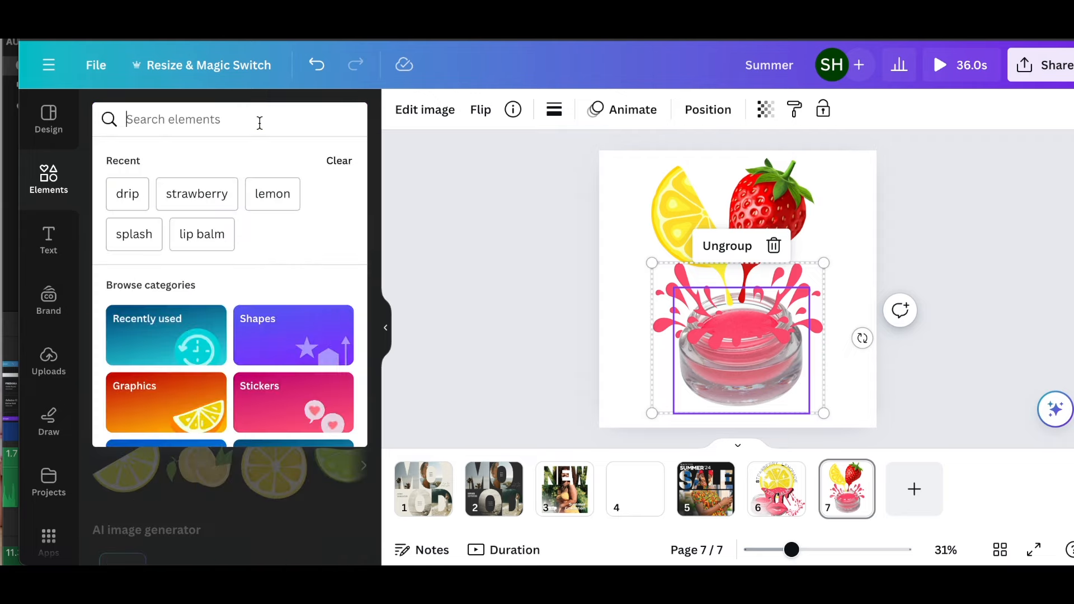
pyautogui.write('splash')
pyautogui.press('Return')
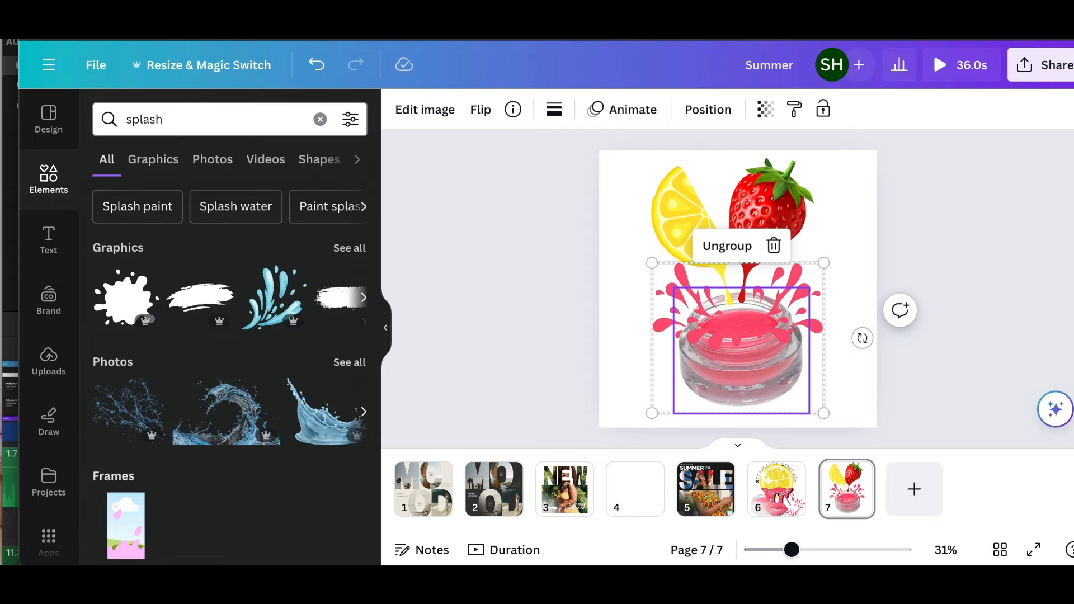
pyautogui.click(349, 250)
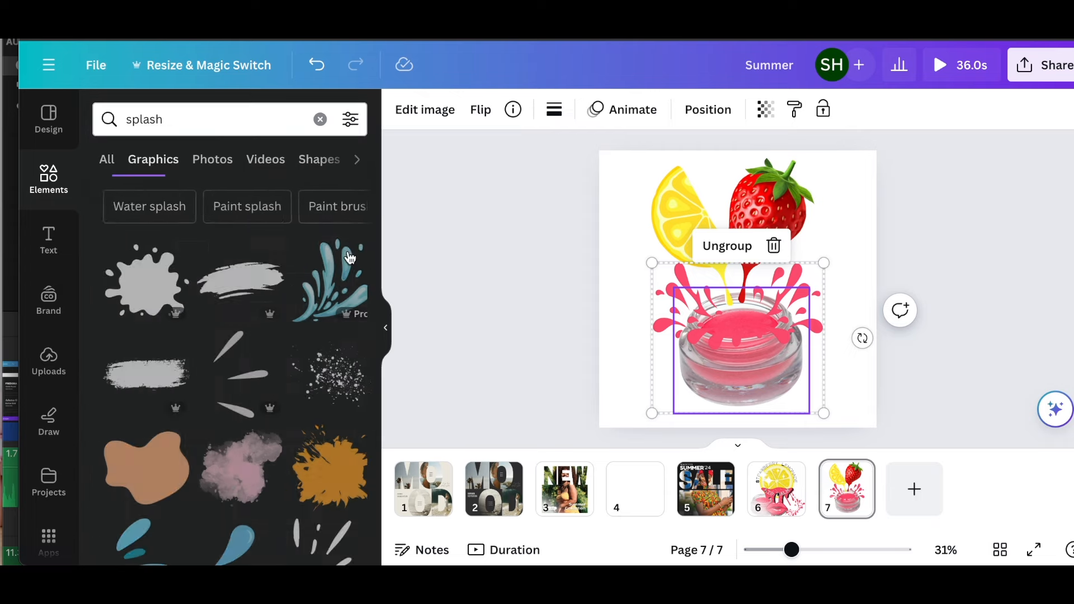
pyautogui.click(246, 376)
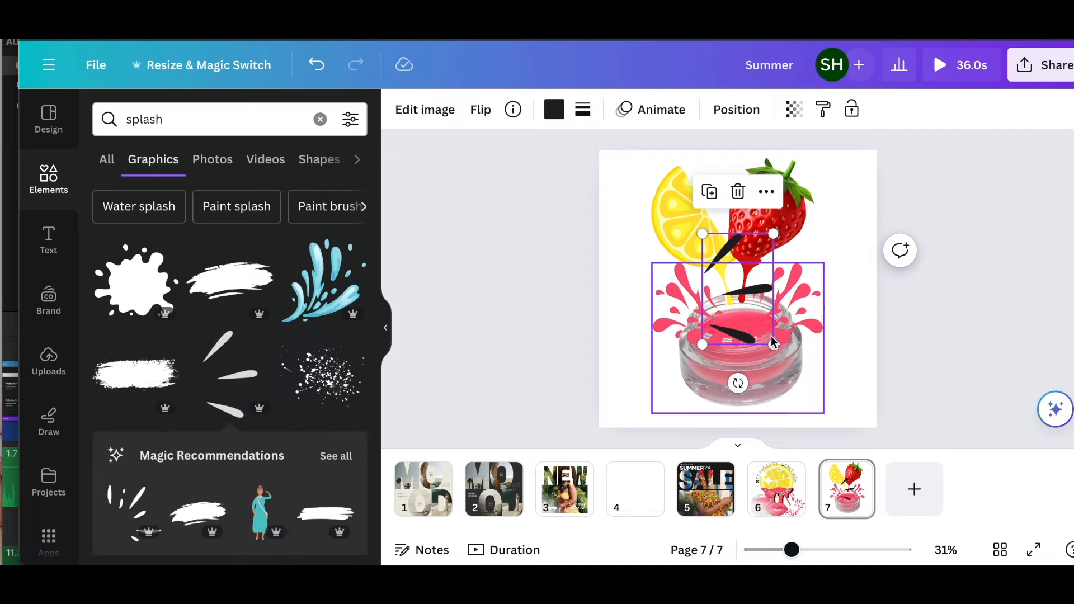
# - Rotate the three-streak splash so its middle streak is vertical, shrink it and place it over the jar's opening
pyautogui.moveTo(738, 384)
pyautogui.mouseDown()
pyautogui.moveTo(635, 343)
pyautogui.moveTo(577, 263)
pyautogui.mouseUp()
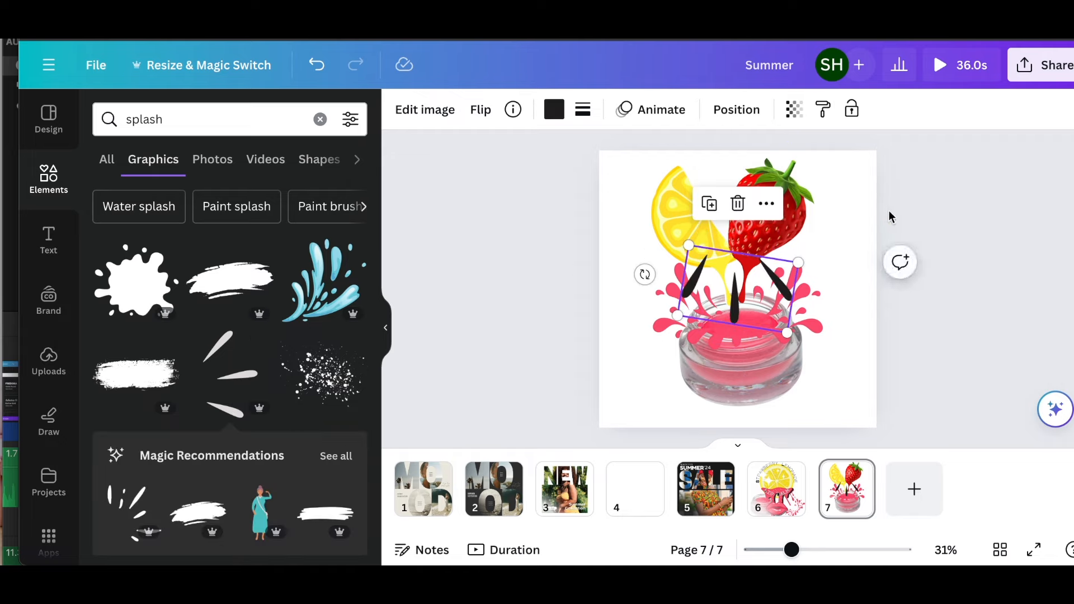
pyautogui.moveTo(745, 288)
pyautogui.mouseDown()
pyautogui.moveTo(749, 325)
pyautogui.moveTo(771, 320)
pyautogui.mouseUp()
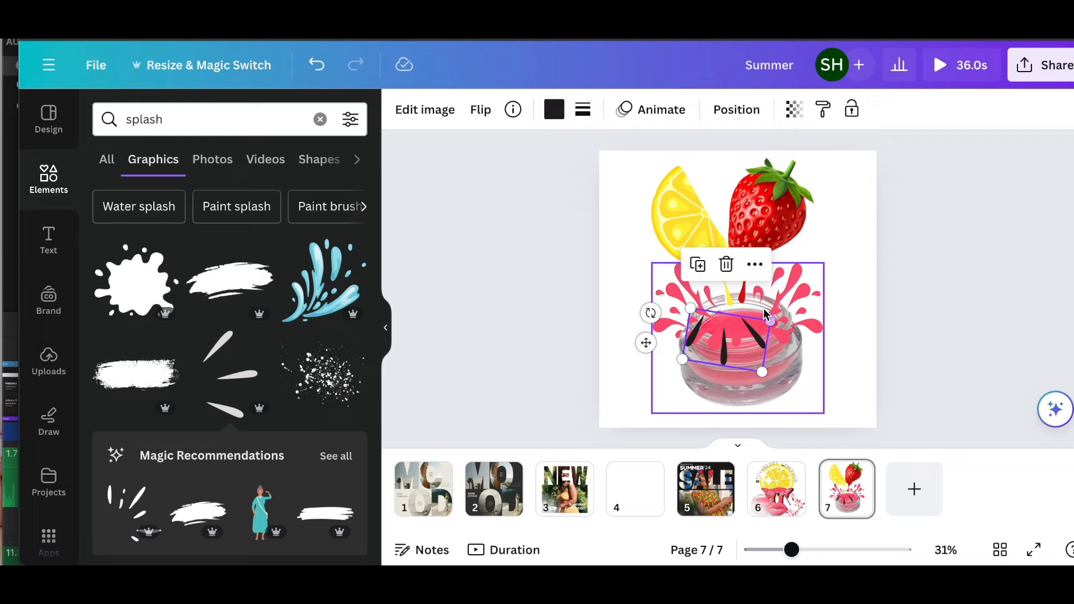
pyautogui.moveTo(723, 363)
pyautogui.mouseDown()
pyautogui.moveTo(740, 345)
pyautogui.moveTo(701, 342)
pyautogui.moveTo(757, 313)
pyautogui.mouseUp()
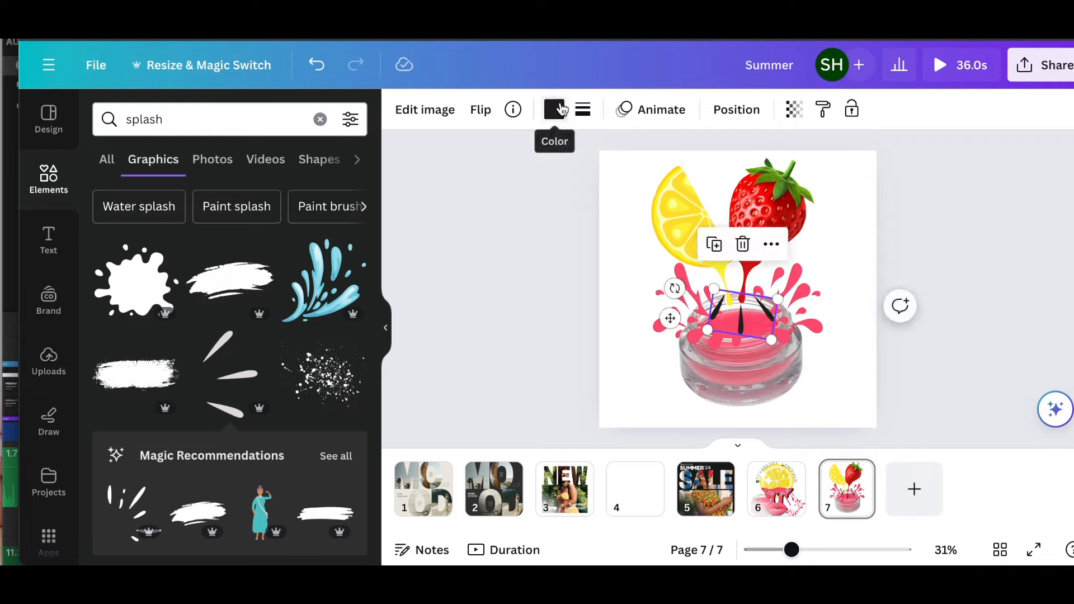
# - Recolor the three-streak splash to the document's pink and raise it to the jar's rim
pyautogui.click(562, 109)
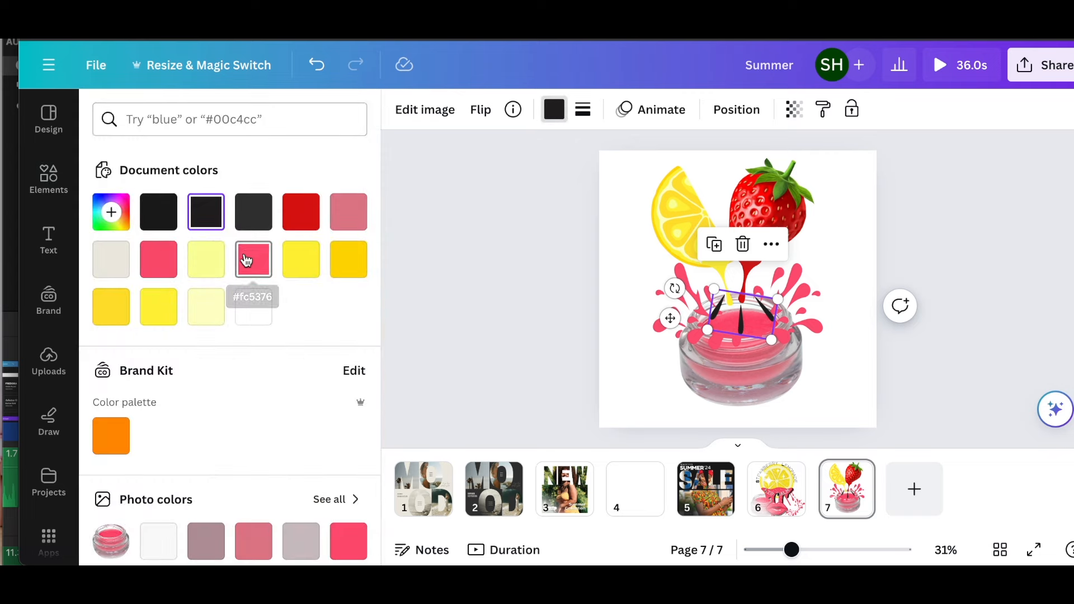
pyautogui.click(157, 260)
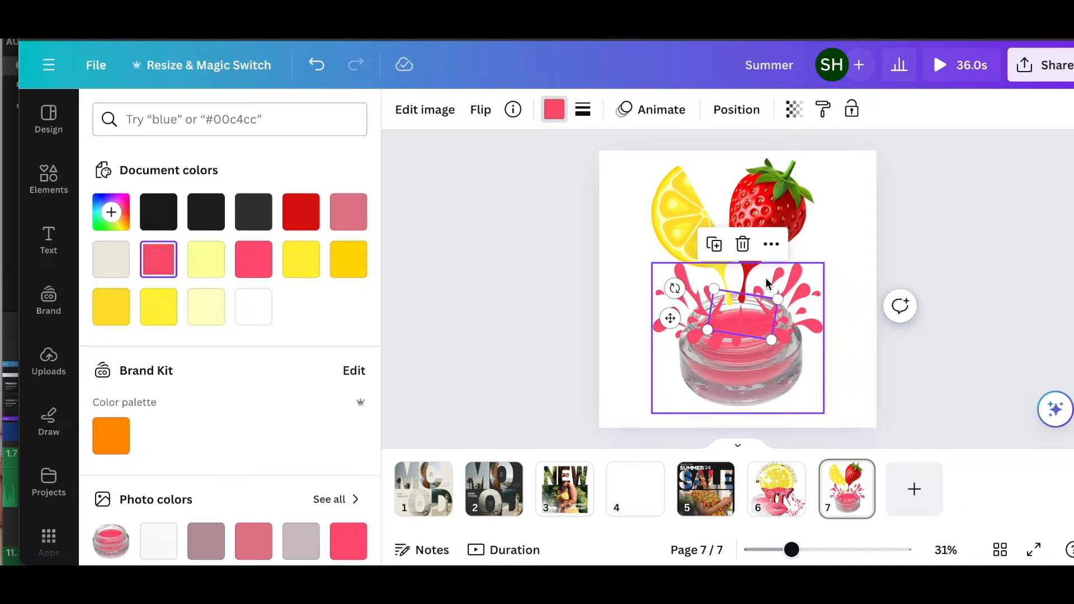
pyautogui.moveTo(758, 324); pyautogui.dragTo(745, 295)
# - Tilt the red drip slightly clockwise and the yellow drip counter-clockwise so their lower ends converge above the jar
pyautogui.click(750, 266)
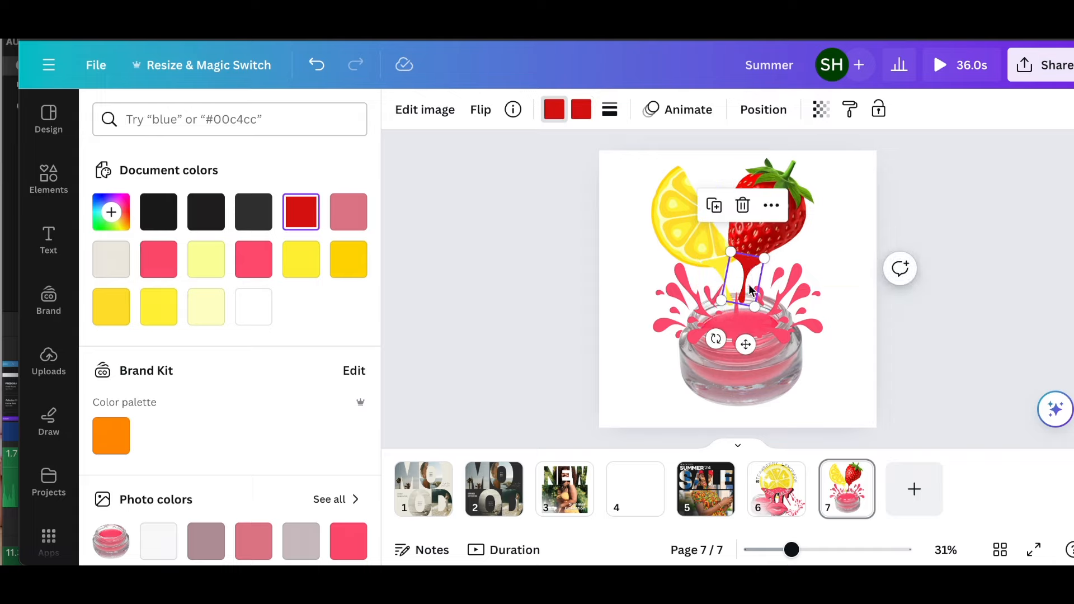
pyautogui.moveTo(717, 339); pyautogui.dragTo(714, 336)
pyautogui.click(716, 273)
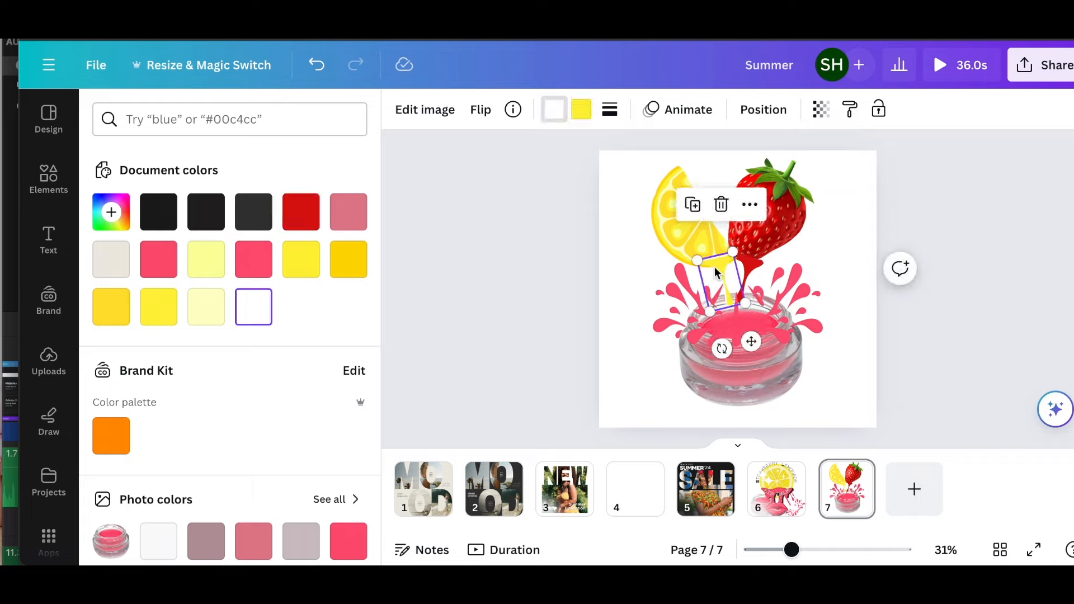
pyautogui.moveTo(722, 349); pyautogui.dragTo(775, 322)
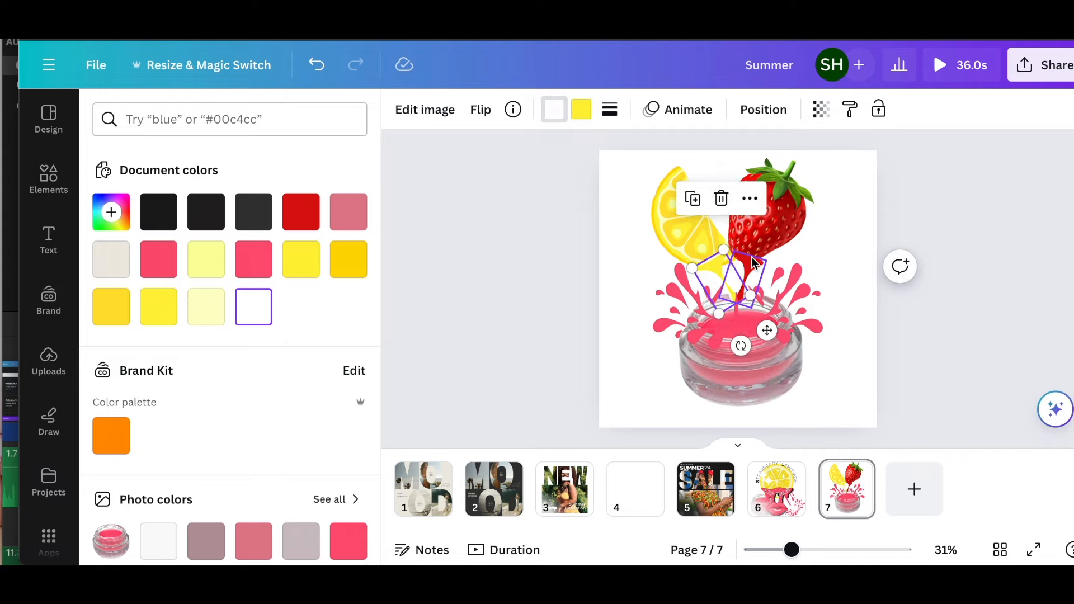
# - Adjust the red drip at the strawberry's tip, then enlarge the yellow drip and turn it clockwise to a more upright angle
pyautogui.click(755, 262)
pyautogui.moveTo(766, 261); pyautogui.dragTo(718, 260)
pyautogui.click(710, 265)
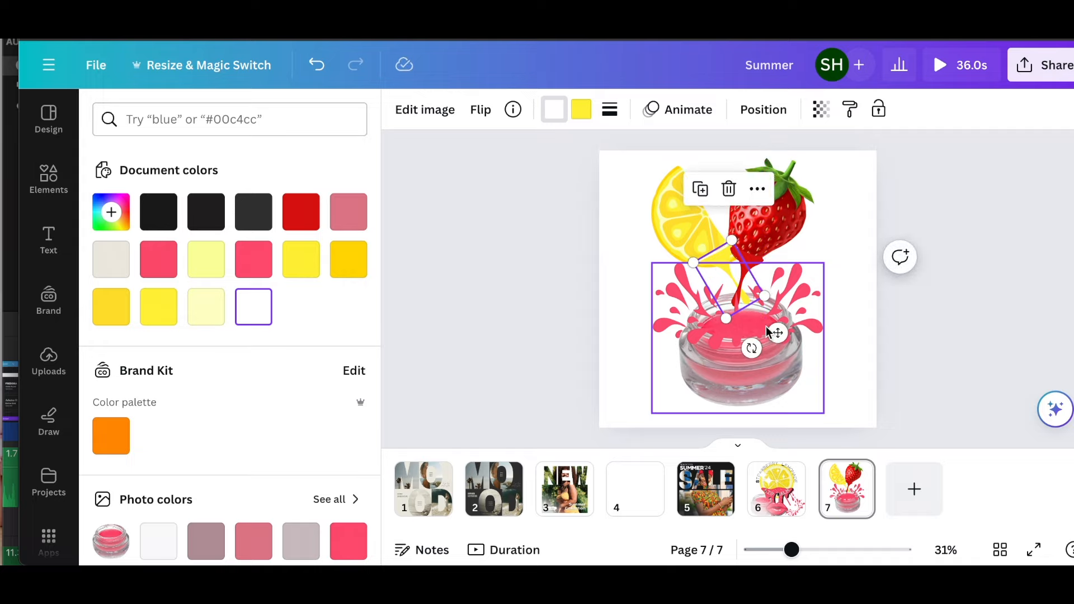
pyautogui.moveTo(751, 348); pyautogui.dragTo(729, 352)
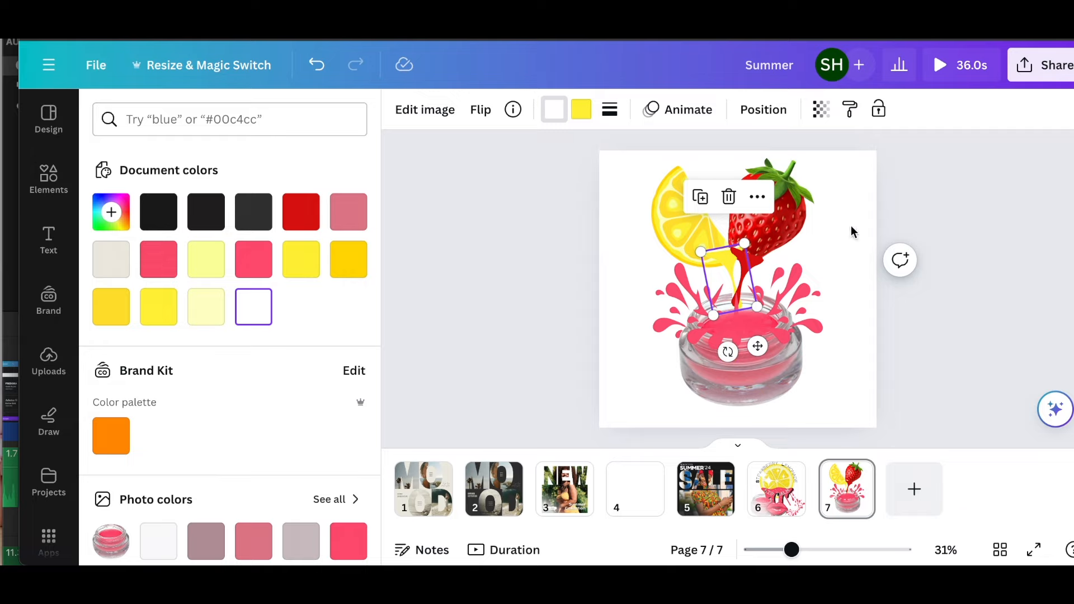
pyautogui.click(863, 177)
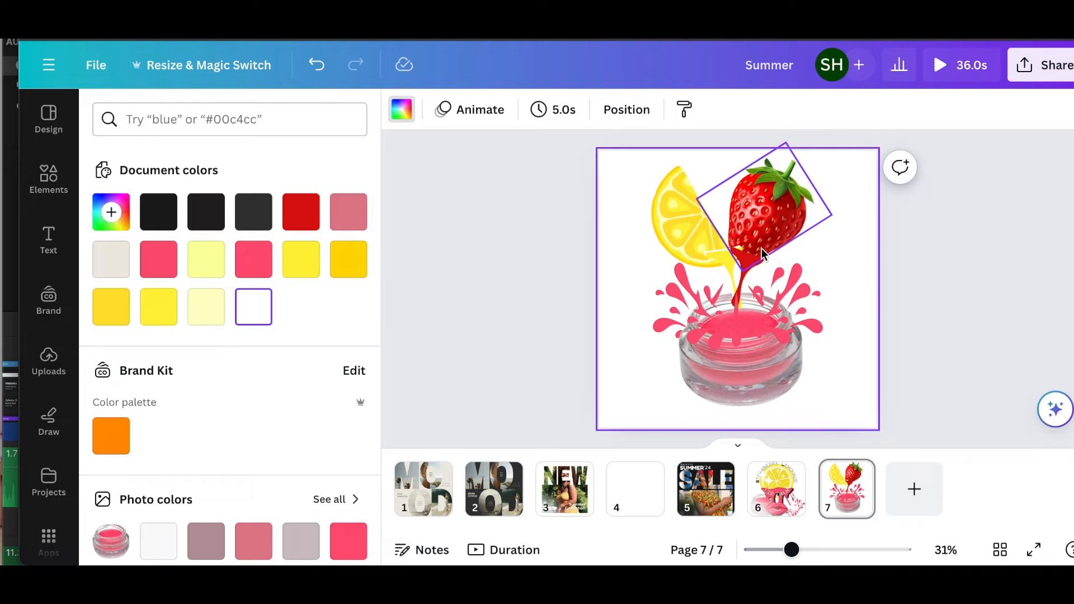
# - Enlarge the yellow drip and tilt it counter-clockwise so it runs from the lemon slice into the jar's opening
pyautogui.moveTo(750, 260); pyautogui.dragTo(715, 256)
pyautogui.click(710, 261)
pyautogui.moveTo(700, 336)
pyautogui.mouseDown()
pyautogui.moveTo(704, 358)
pyautogui.moveTo(700, 339)
pyautogui.mouseUp()
pyautogui.moveTo(737, 370); pyautogui.dragTo(753, 364)
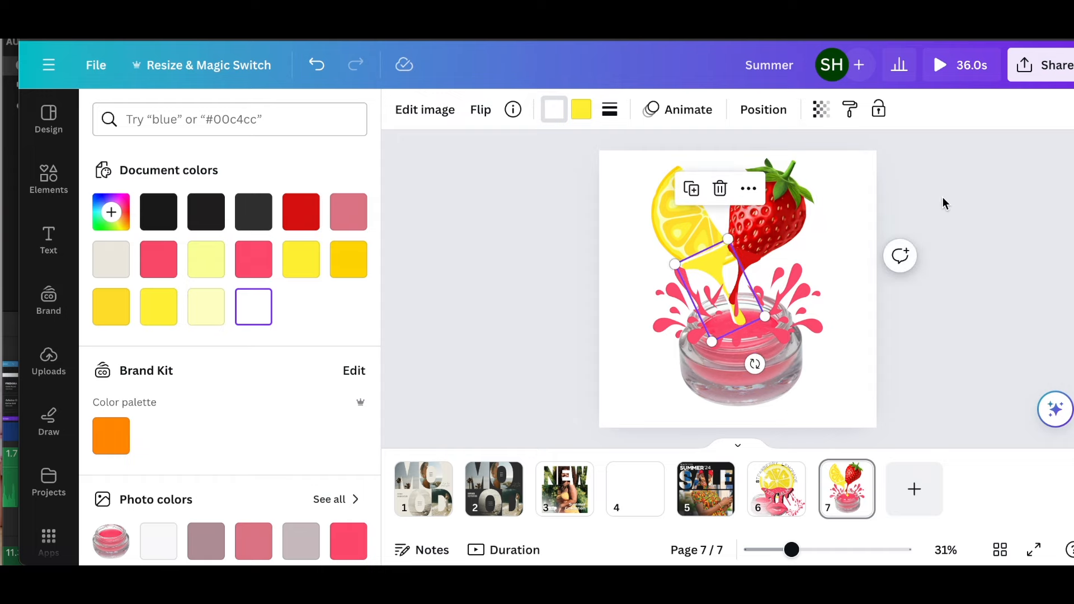
pyautogui.press('Escape')
pyautogui.press('Escape')
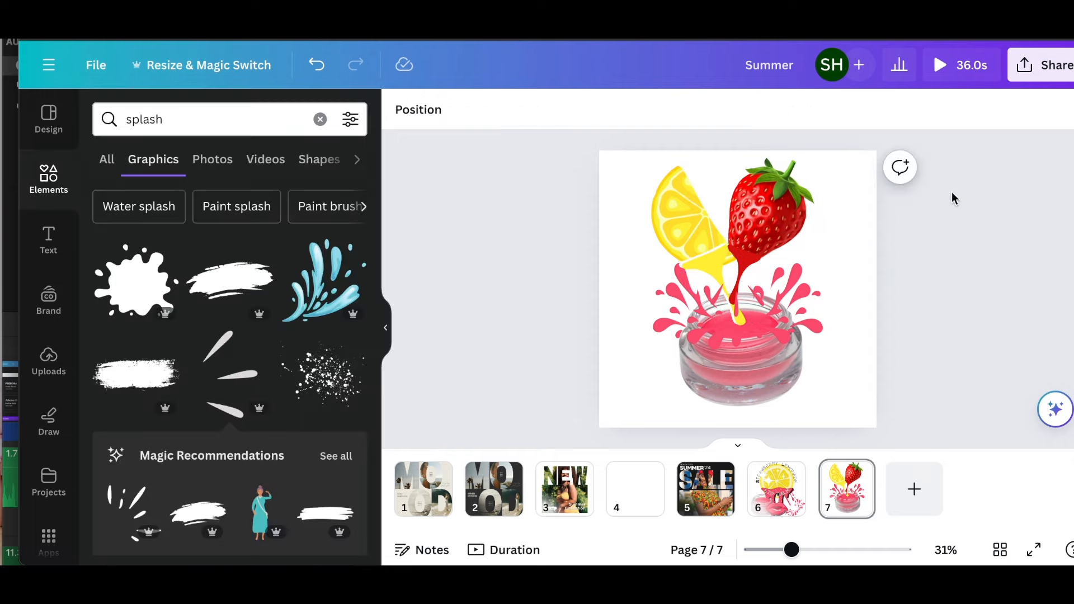
# - Shrink the yellow drip slightly and nudge it up and right against the lemon slice's lower edge
pyautogui.click(716, 266)
pyautogui.moveTo(716, 264)
pyautogui.mouseDown()
pyautogui.moveTo(732, 241)
pyautogui.moveTo(718, 263)
pyautogui.mouseUp()
pyautogui.click(954, 192)
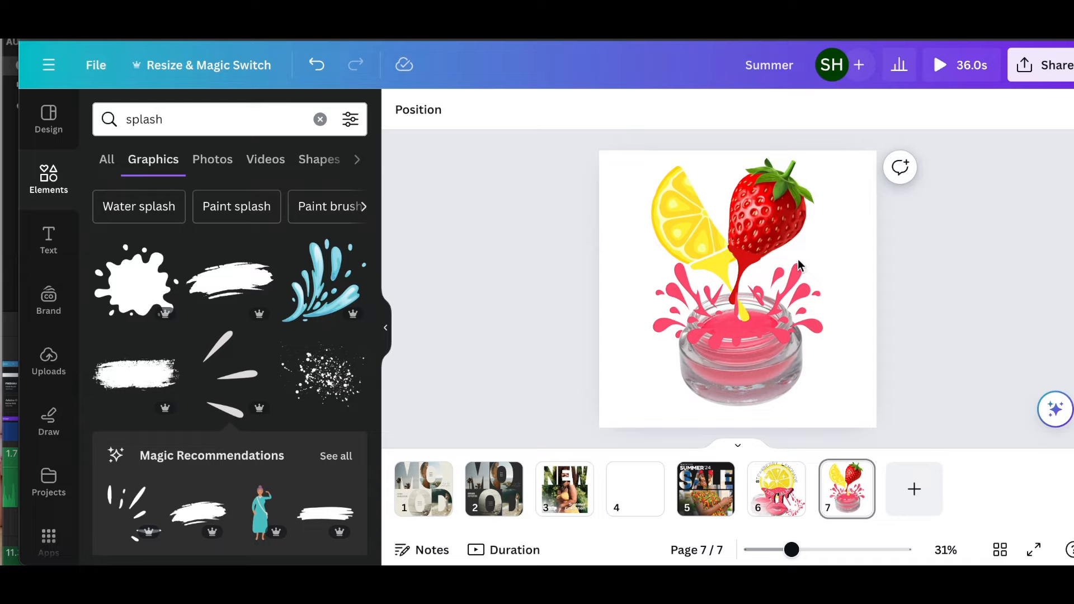
pyautogui.click(746, 314)
pyautogui.moveTo(768, 312)
pyautogui.mouseDown()
pyautogui.moveTo(752, 307)
pyautogui.moveTo(765, 308)
pyautogui.mouseUp()
pyautogui.moveTo(709, 266); pyautogui.dragTo(710, 261)
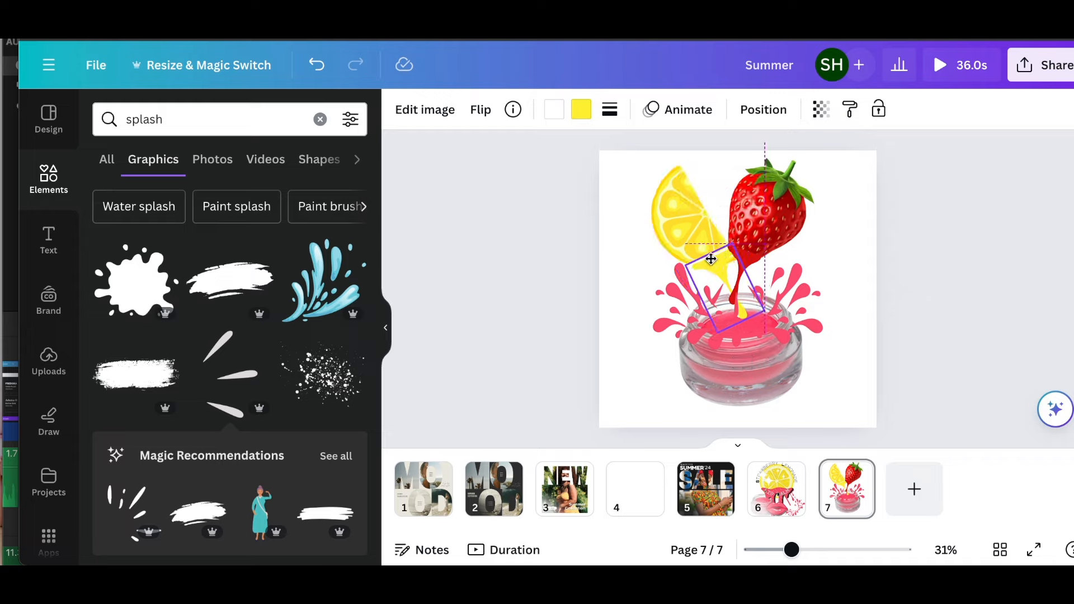
pyautogui.moveTo(712, 263); pyautogui.dragTo(711, 263)
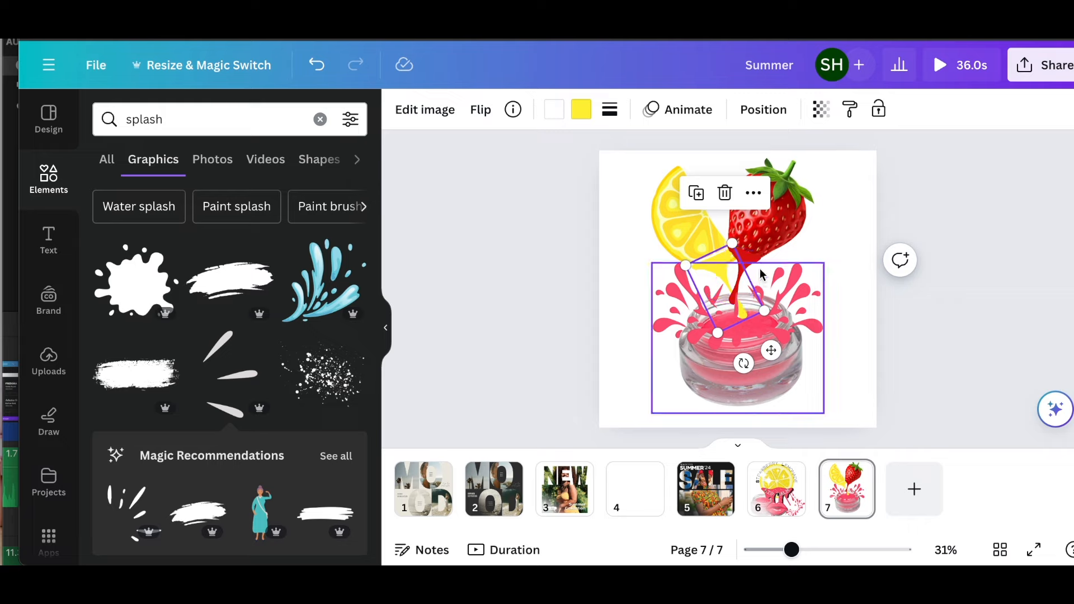
# - Turn the red drip slightly counter-clockwise, enlarge it toward the jar and align it beneath the strawberry's base
pyautogui.click(738, 279)
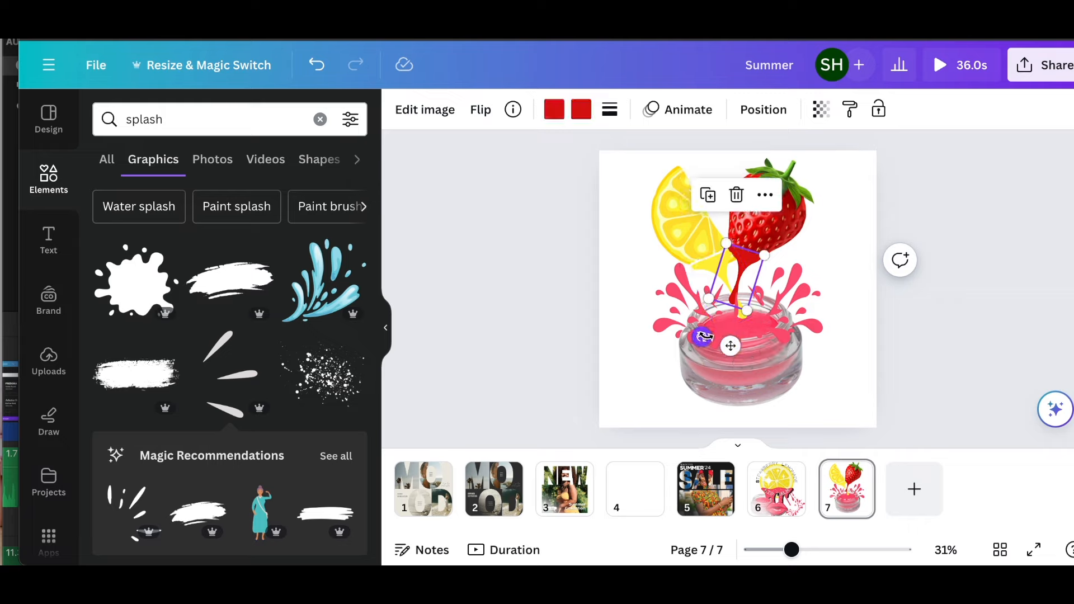
pyautogui.moveTo(702, 336); pyautogui.dragTo(710, 341)
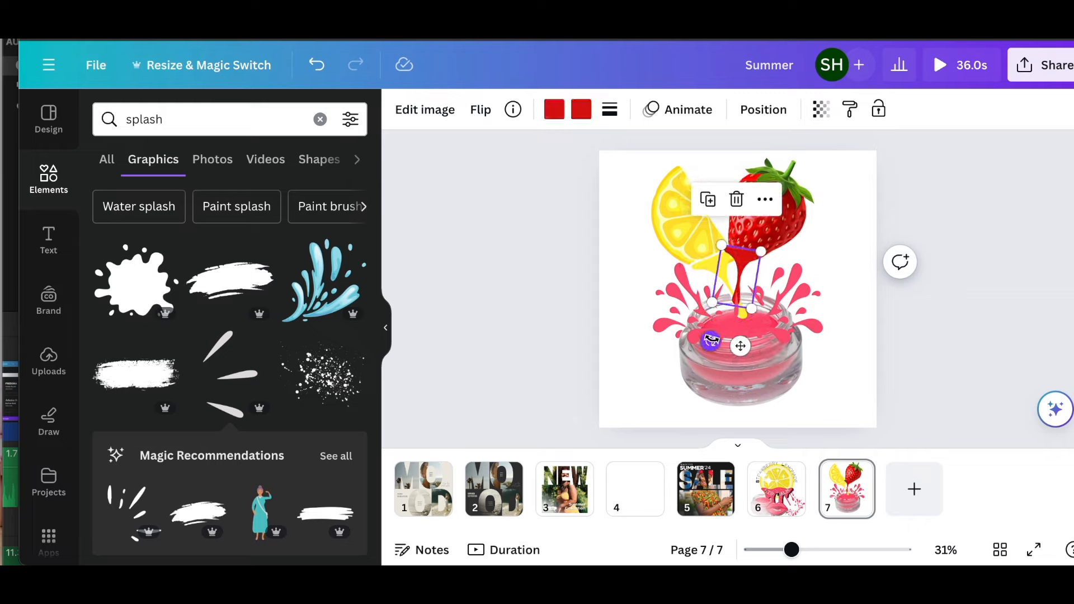
pyautogui.moveTo(749, 309); pyautogui.dragTo(758, 322)
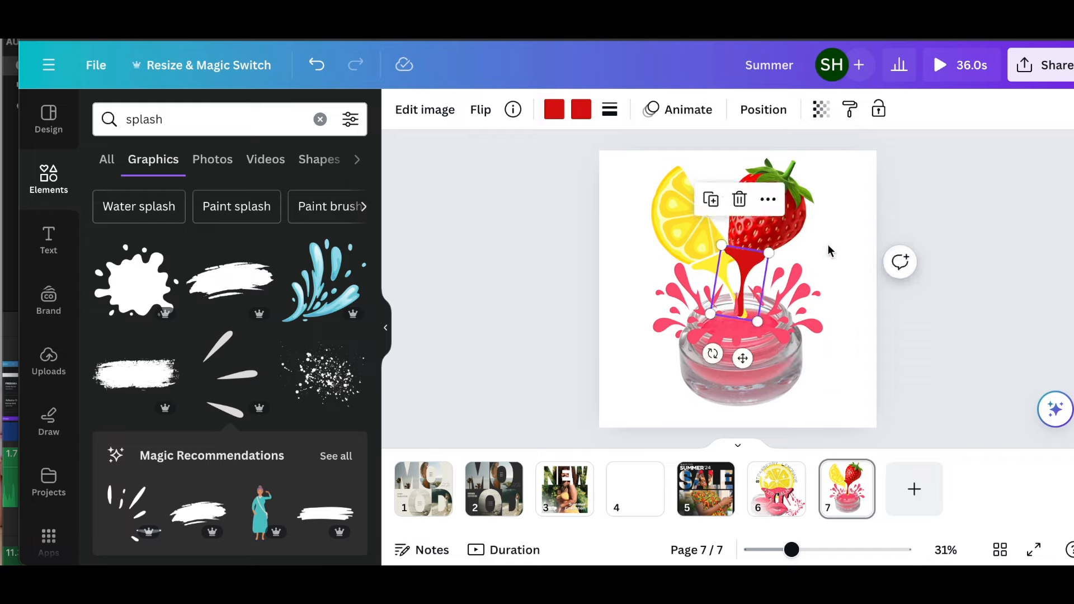
pyautogui.moveTo(755, 259); pyautogui.dragTo(759, 256)
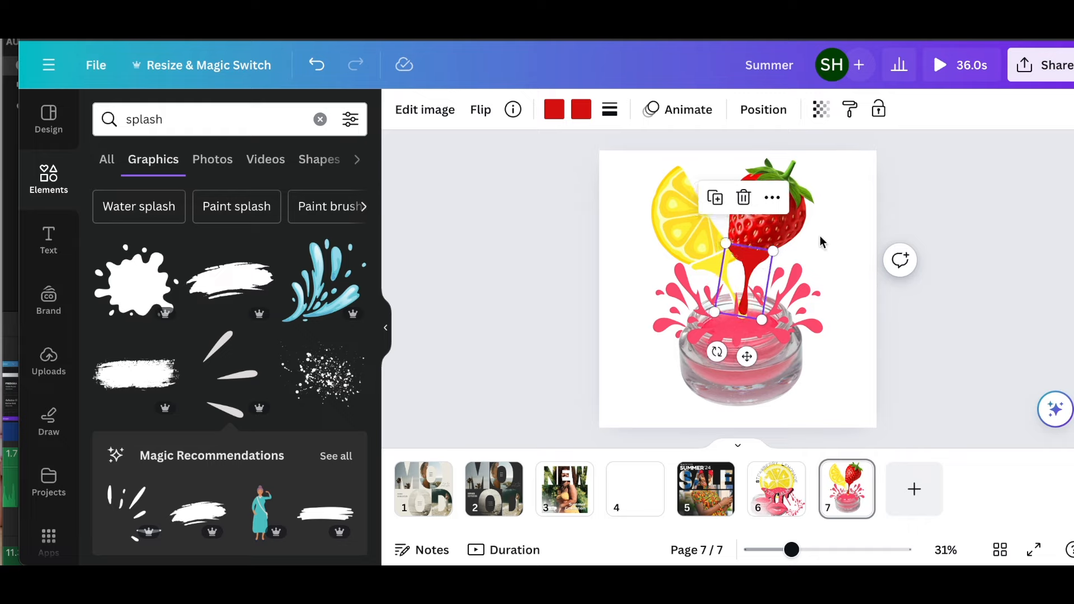
pyautogui.click(829, 226)
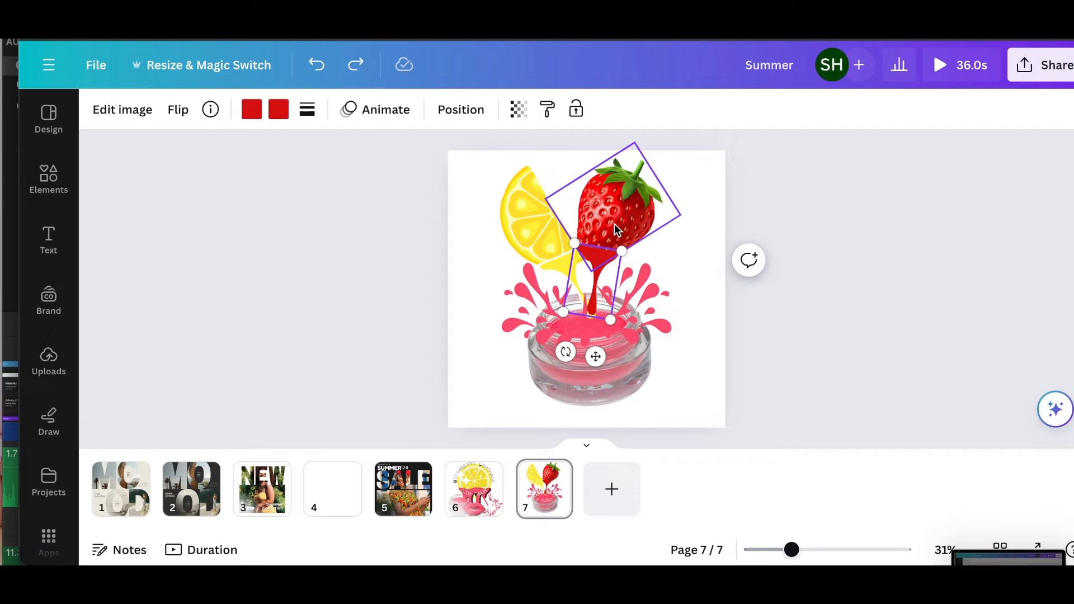
# - Group the strawberry with its red drip, tilt the group slightly clockwise and move it a little down and right
pyautogui.keyDown('shift'); pyautogui.click(614, 225); pyautogui.keyUp('shift')
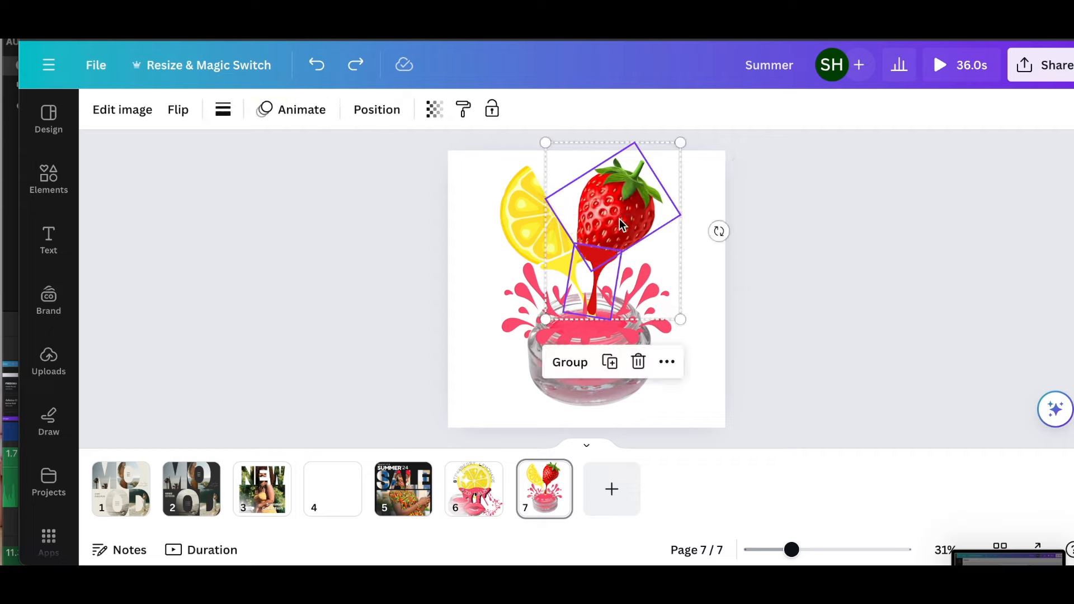
pyautogui.click(571, 362)
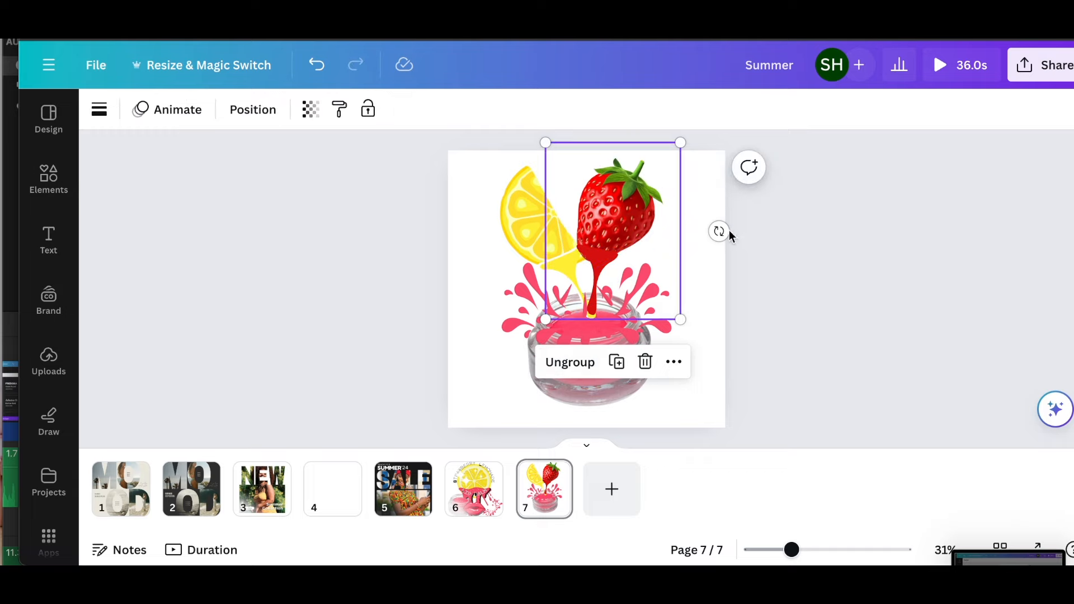
pyautogui.moveTo(720, 231)
pyautogui.mouseDown()
pyautogui.moveTo(728, 251)
pyautogui.moveTo(720, 242)
pyautogui.mouseUp()
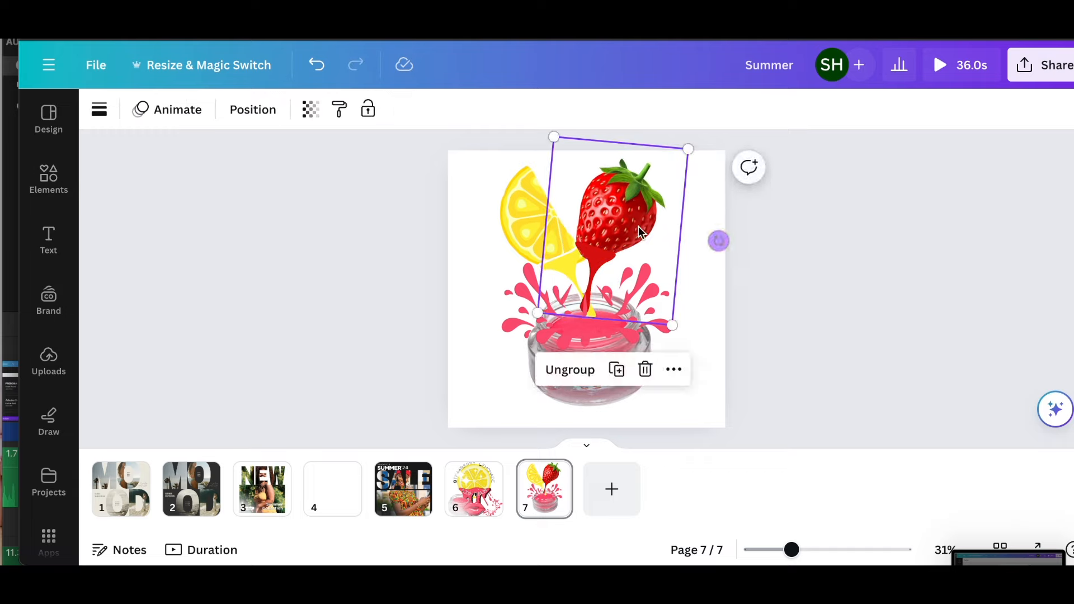
pyautogui.moveTo(619, 218); pyautogui.dragTo(624, 221)
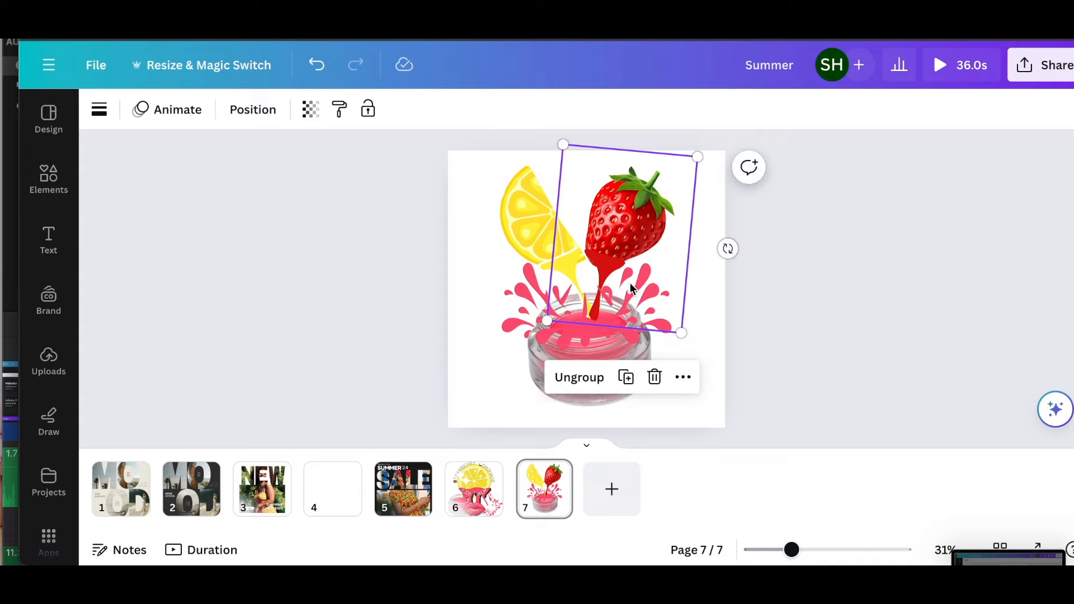
pyautogui.moveTo(728, 248); pyautogui.dragTo(724, 252)
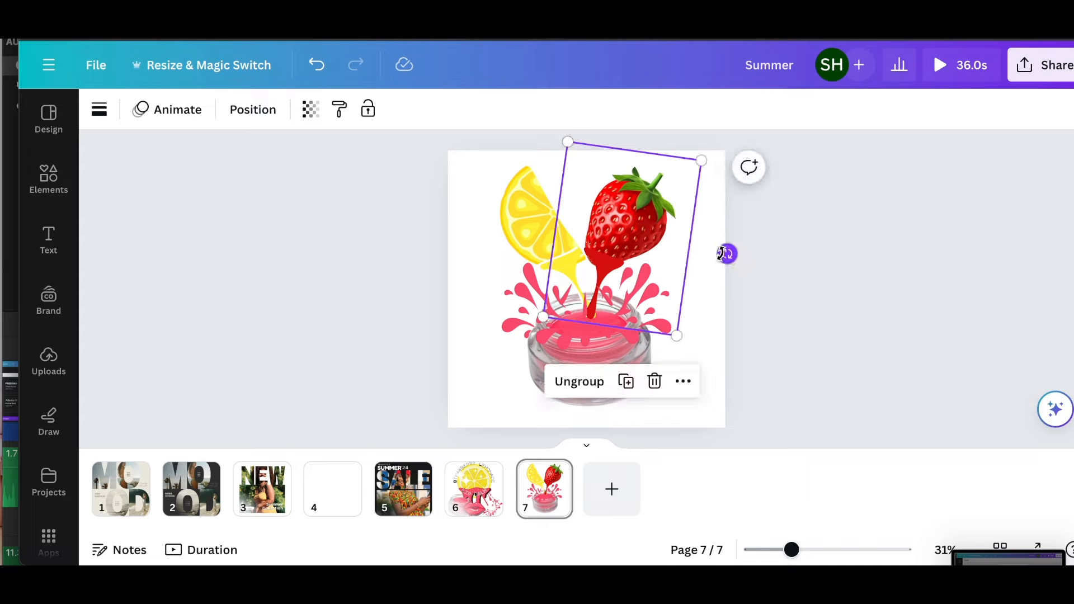
# - Try yellow #ffd900 on the pink splash graphic's first colour and on its second colour, undoing each trial
pyautogui.click(784, 221)
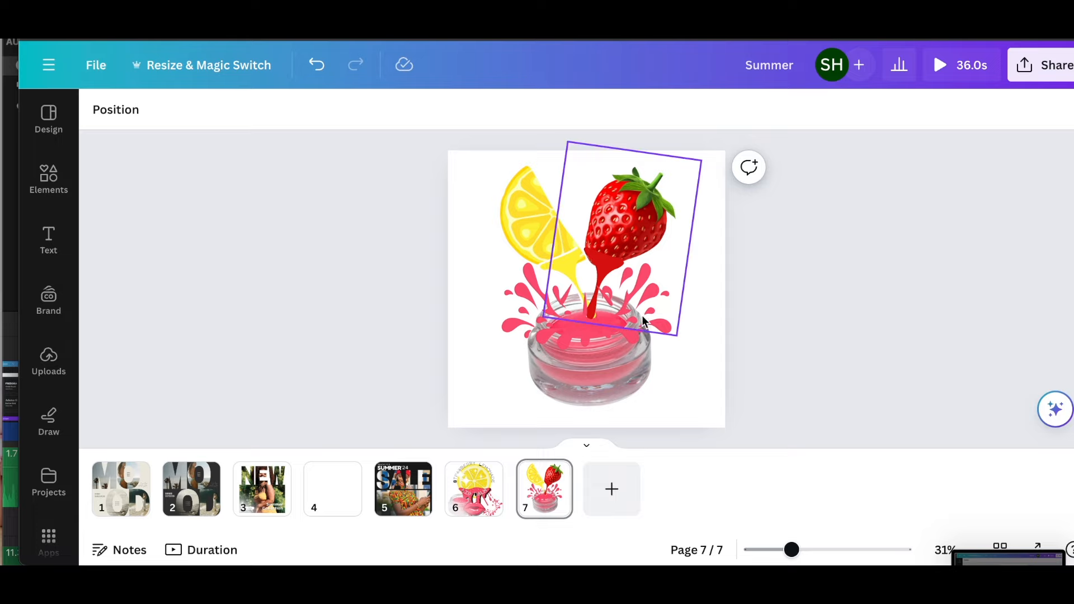
pyautogui.click(651, 347)
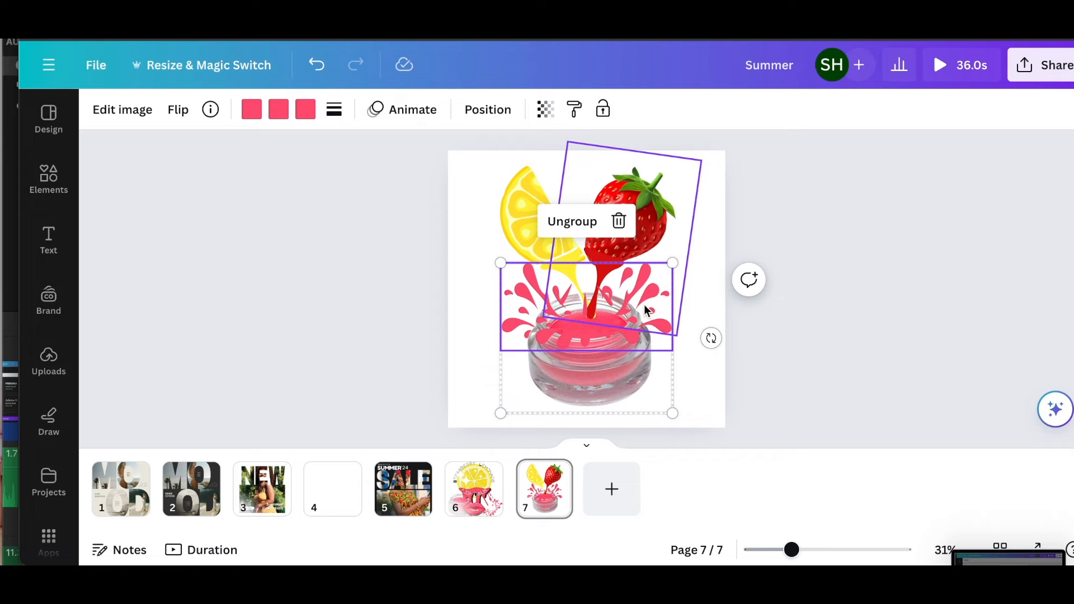
pyautogui.click(251, 110)
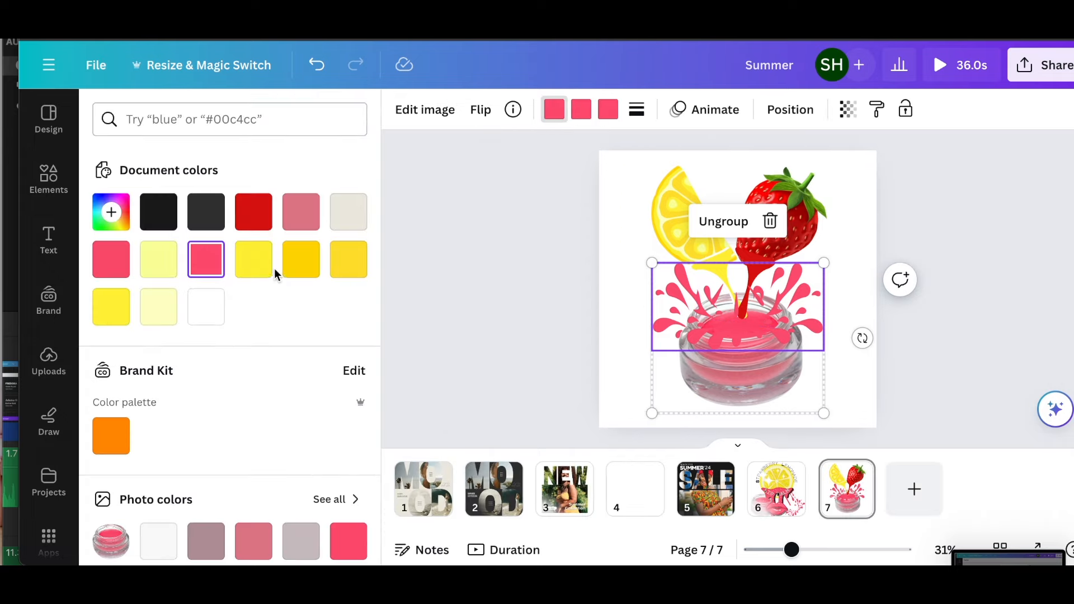
pyautogui.click(301, 273)
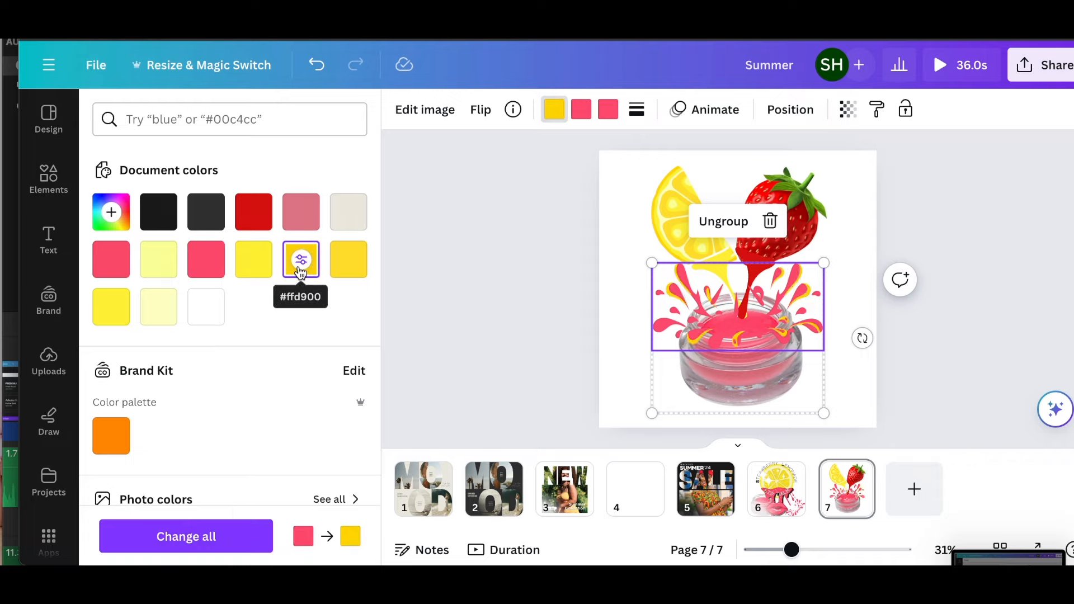
pyautogui.click(315, 66)
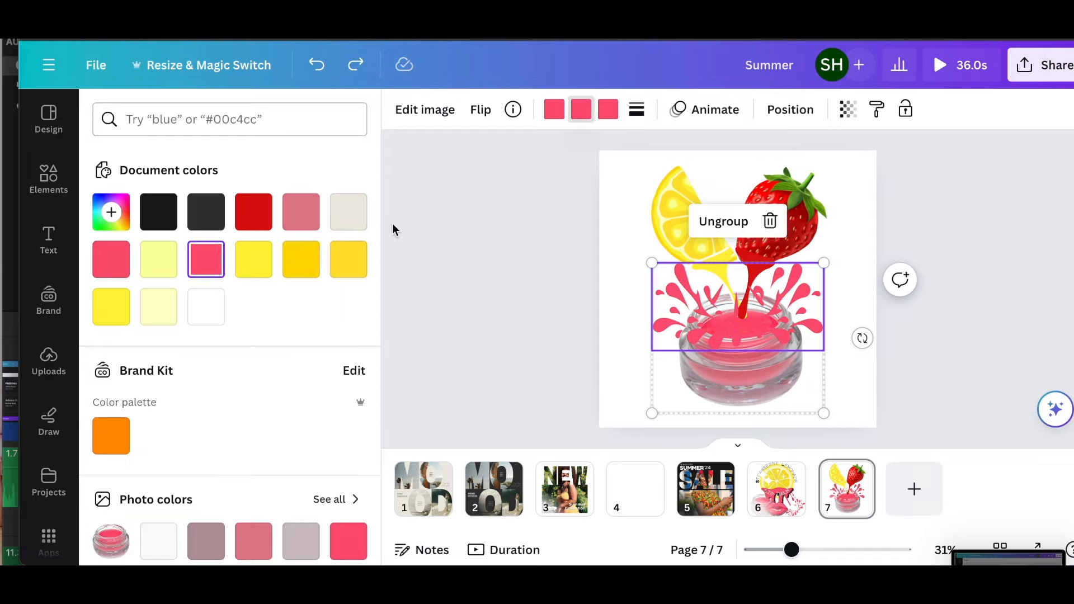
pyautogui.click(307, 264)
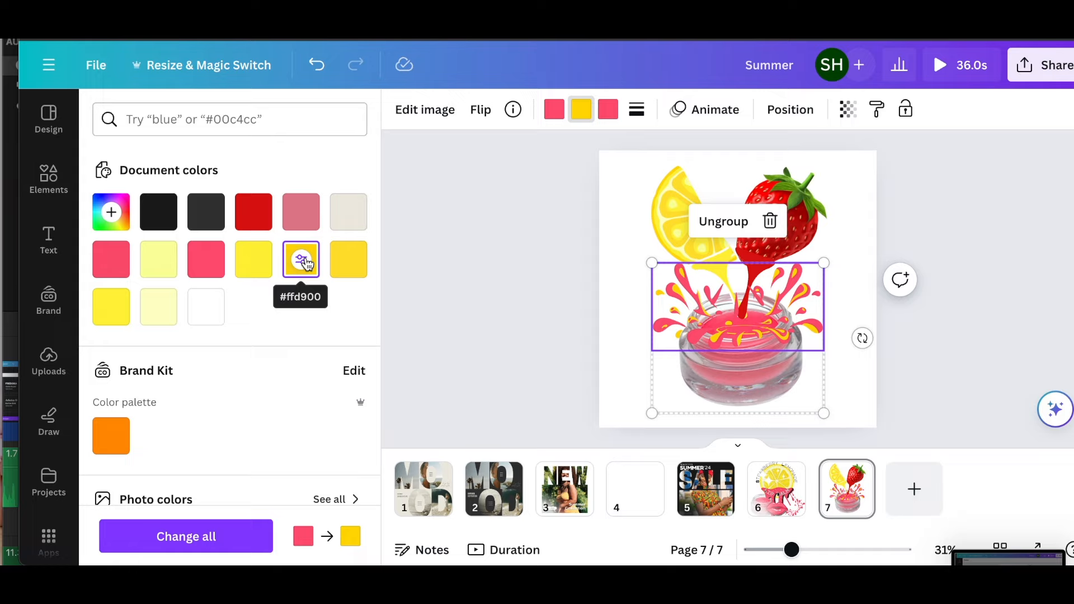
pyautogui.click(317, 64)
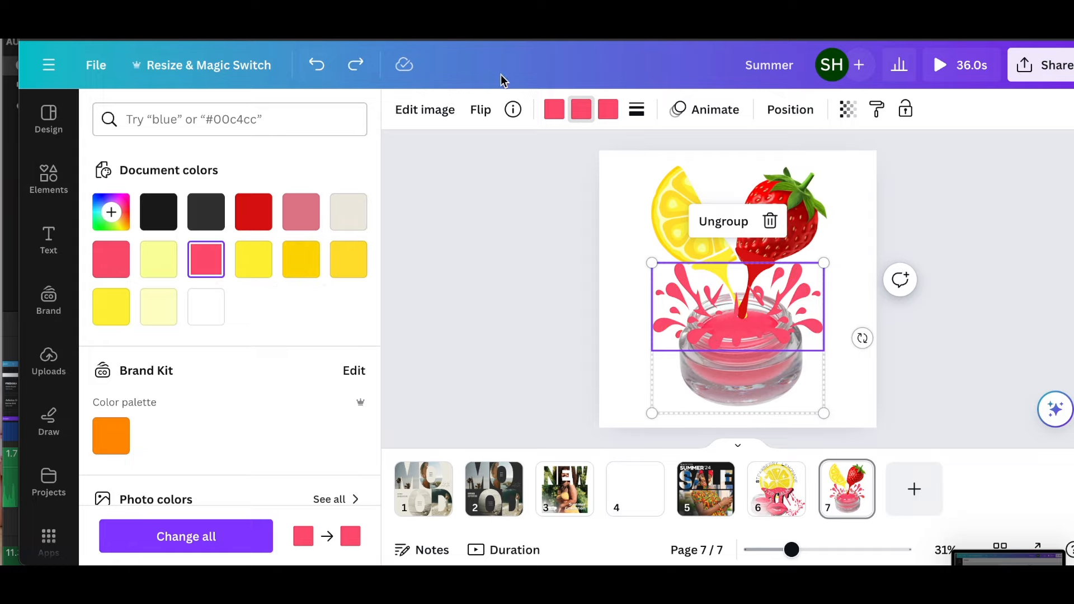
# - Try yellow #fef13a on the splash's third colour, #ffd900 on its second and #fef13a on its first, undoing each trial
pyautogui.click(609, 109)
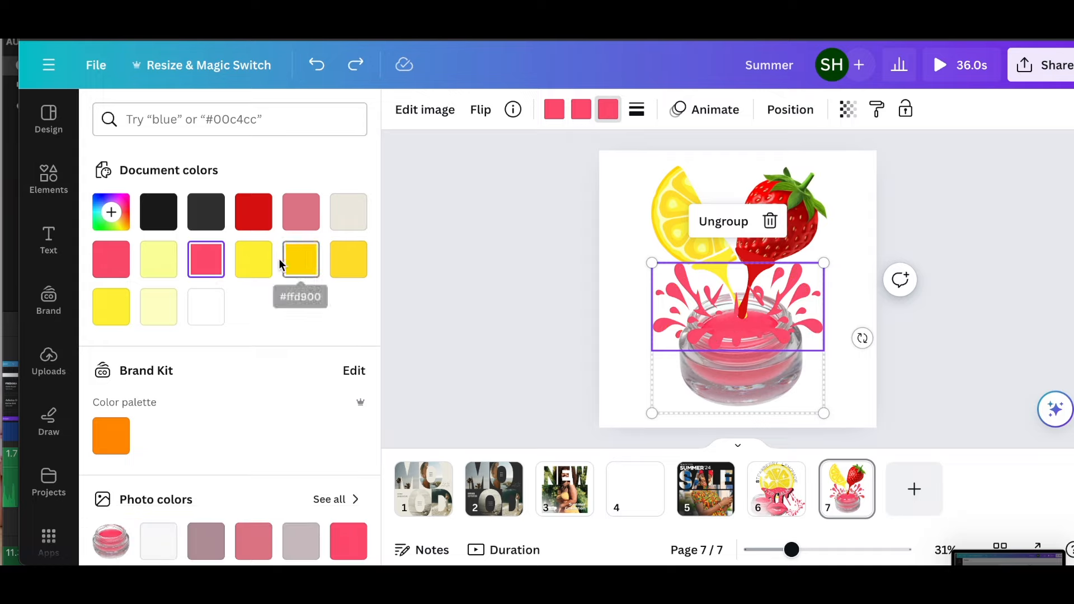
pyautogui.click(255, 259)
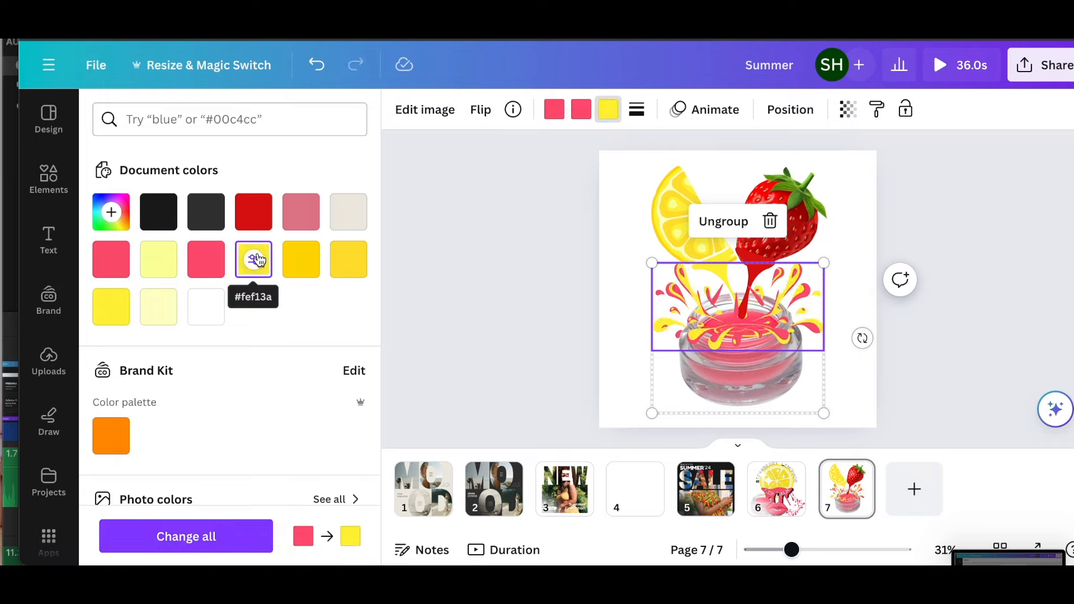
pyautogui.click(317, 65)
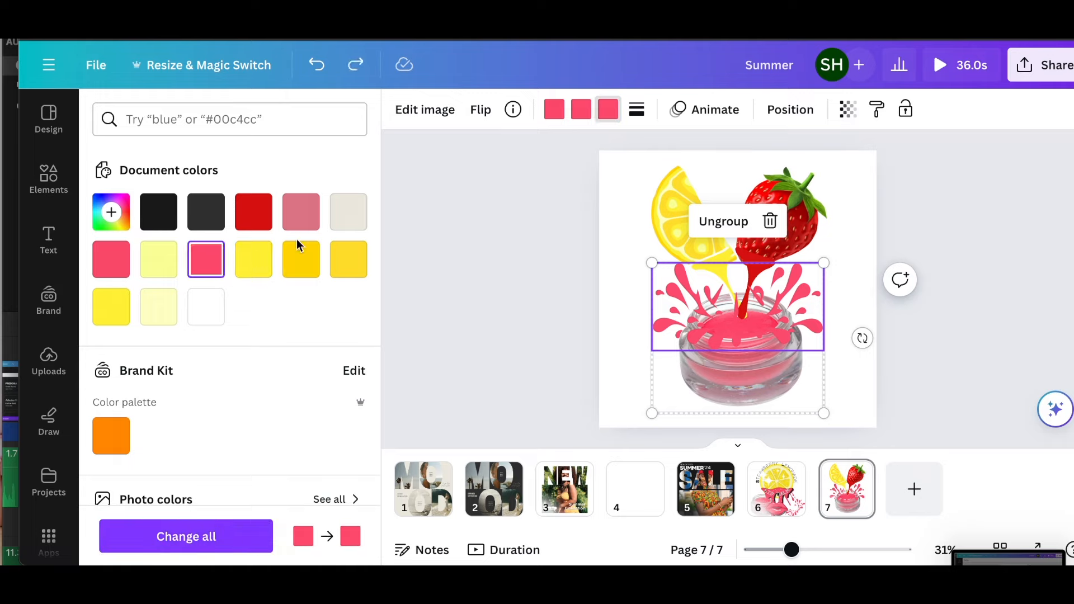
pyautogui.click(580, 114)
pyautogui.click(305, 262)
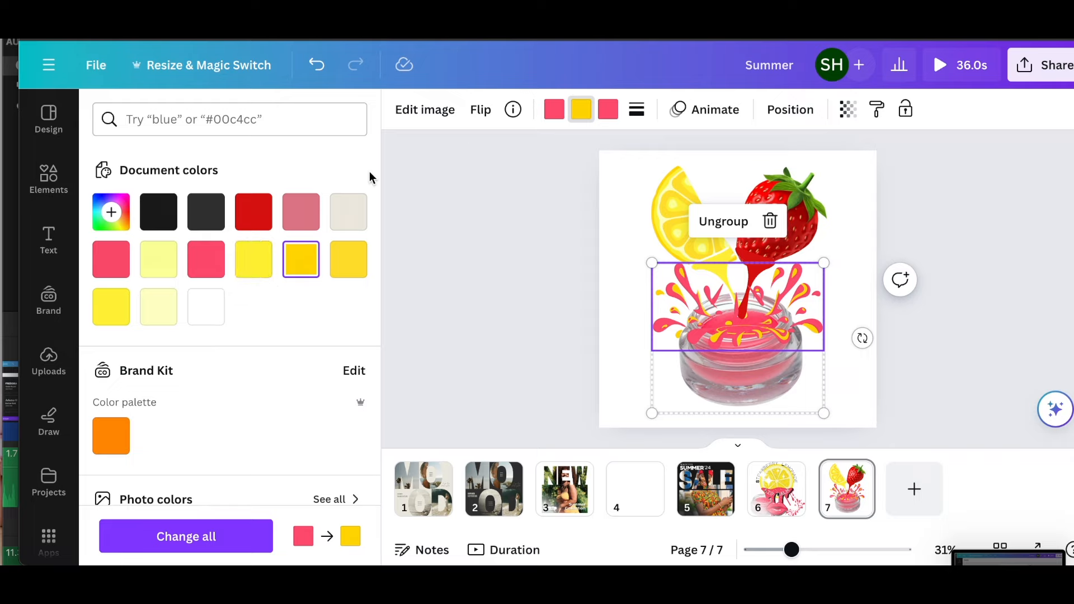
pyautogui.click(310, 68)
pyautogui.click(554, 110)
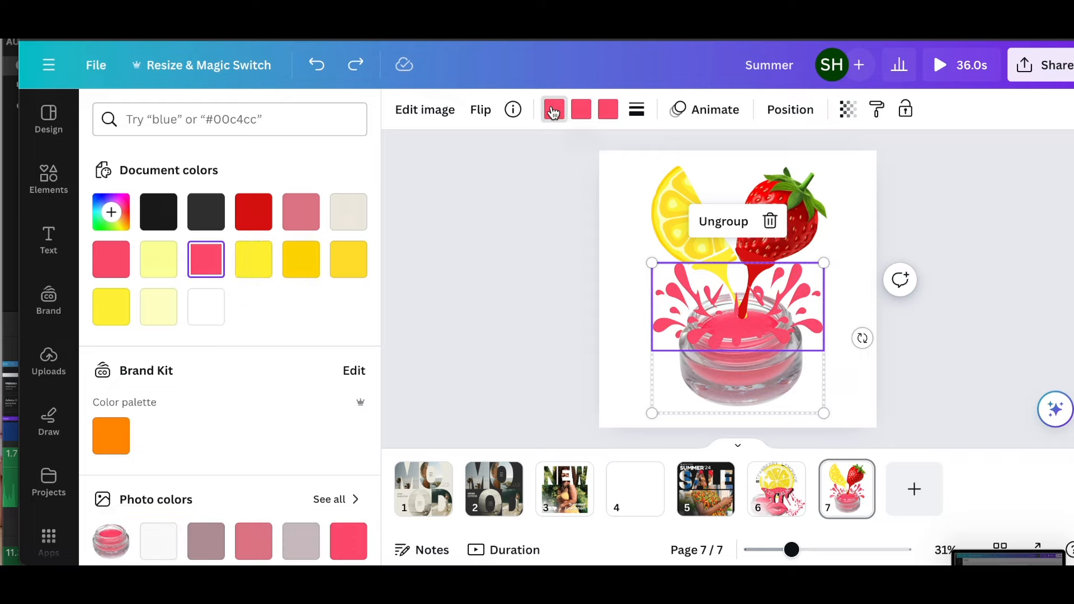
pyautogui.click(253, 261)
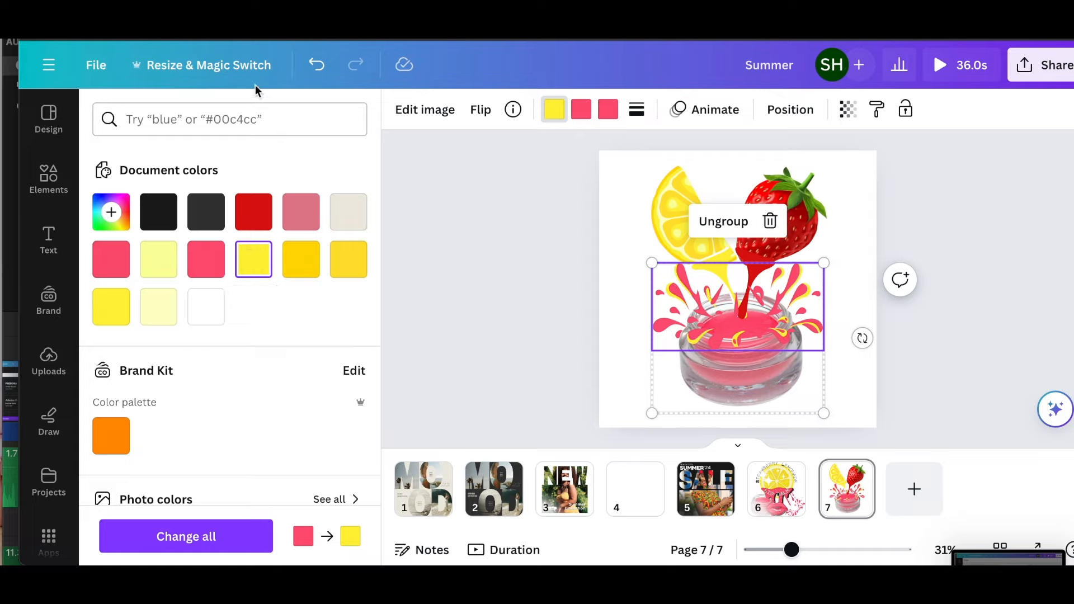
pyautogui.click(316, 65)
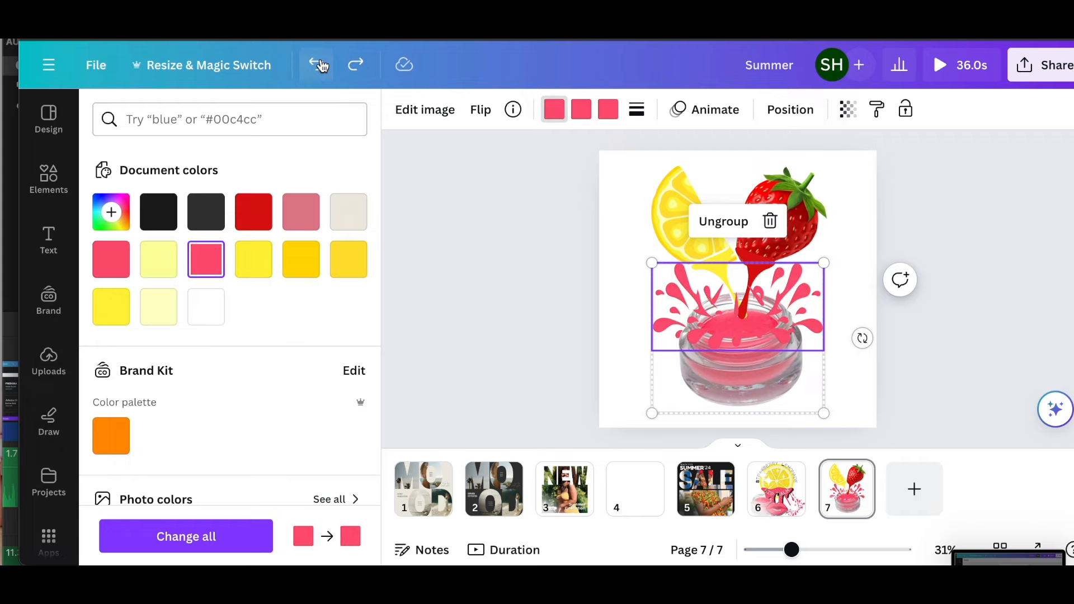
# - Change the splash graphic's second colour to yellow #ffd900 and deselect it
pyautogui.click(581, 108)
pyautogui.click(300, 265)
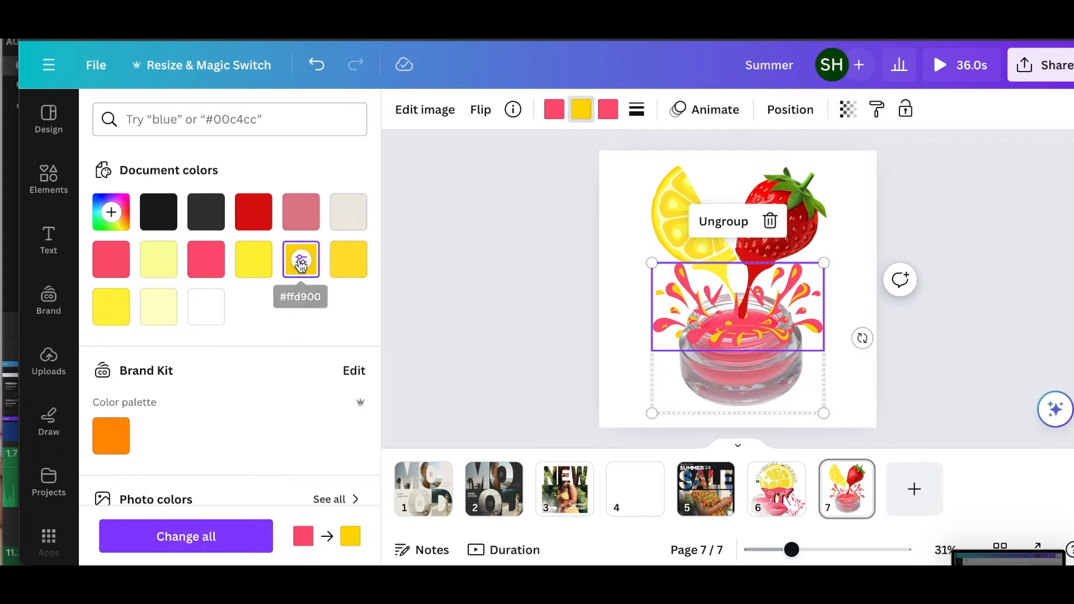
pyautogui.click(478, 337)
pyautogui.click(876, 255)
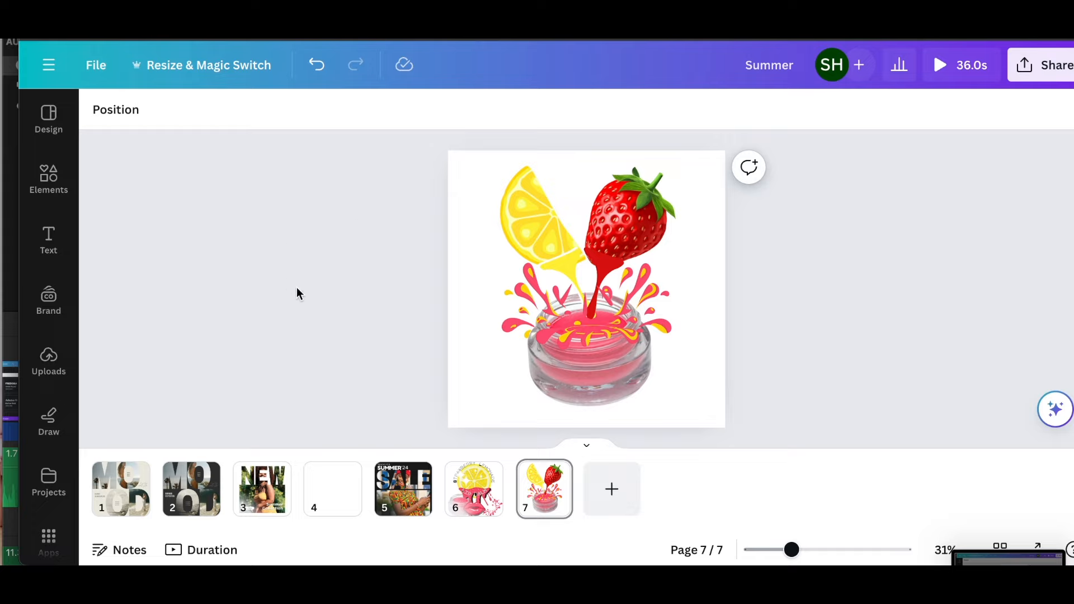
# - Change the splash graphic's first colour to red #db100f and deselect it
pyautogui.click(587, 328)
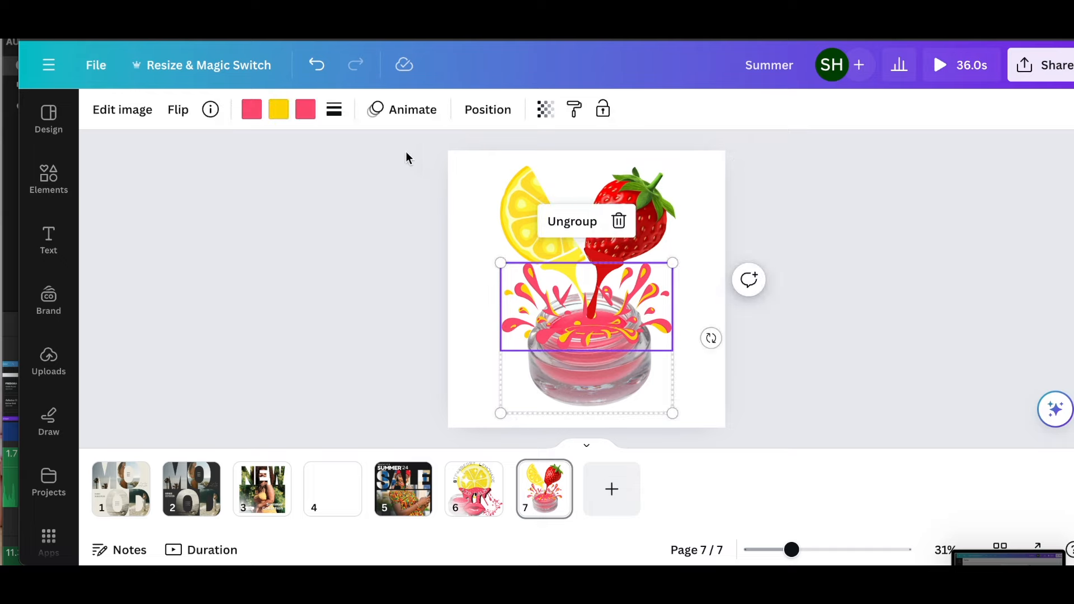
pyautogui.click(249, 112)
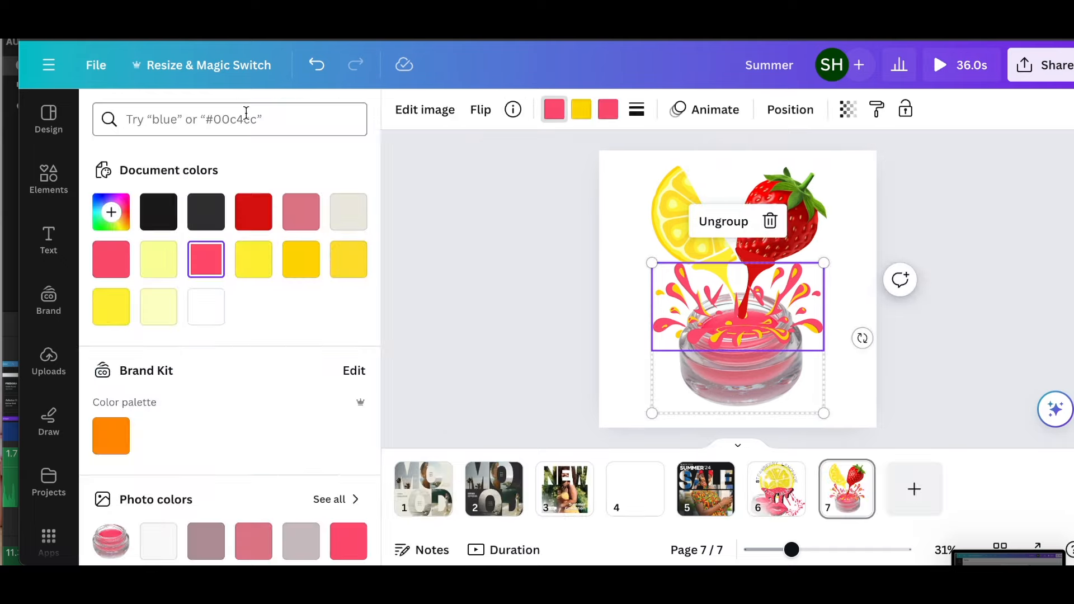
pyautogui.click(252, 217)
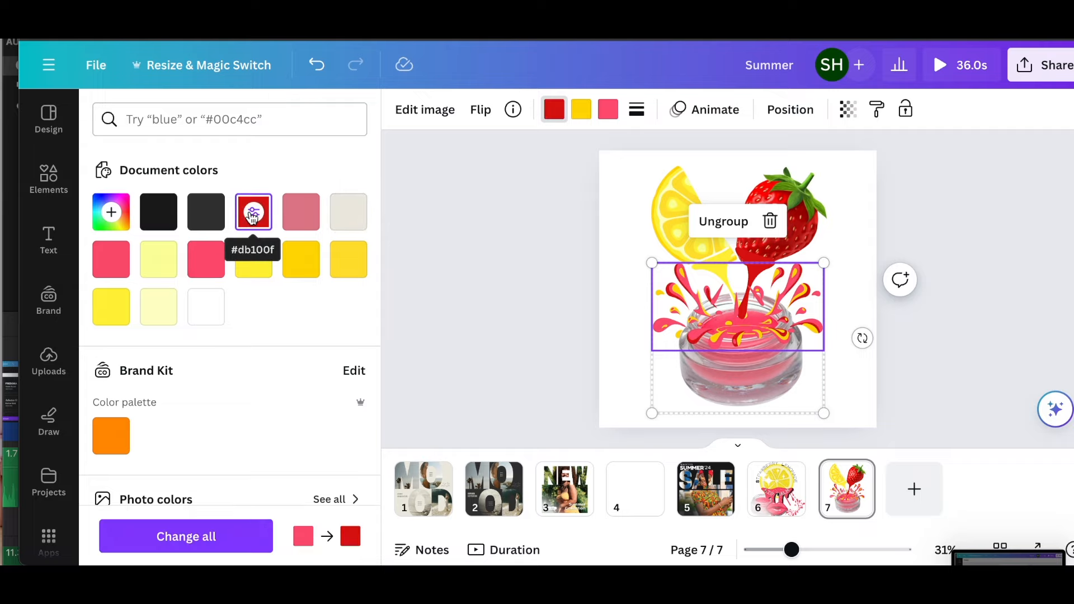
pyautogui.click(518, 217)
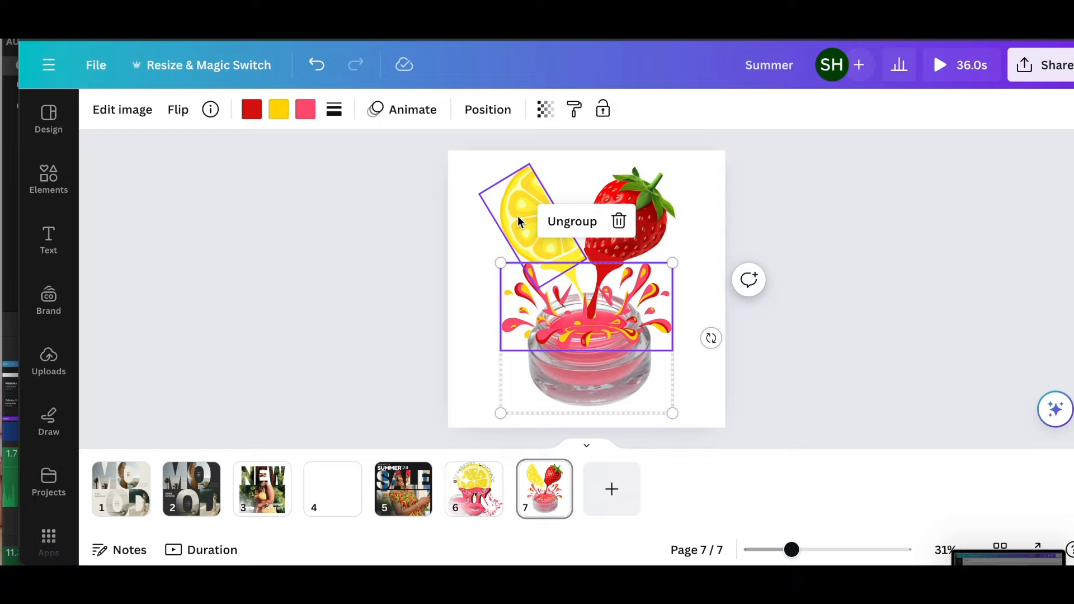
pyautogui.click(803, 244)
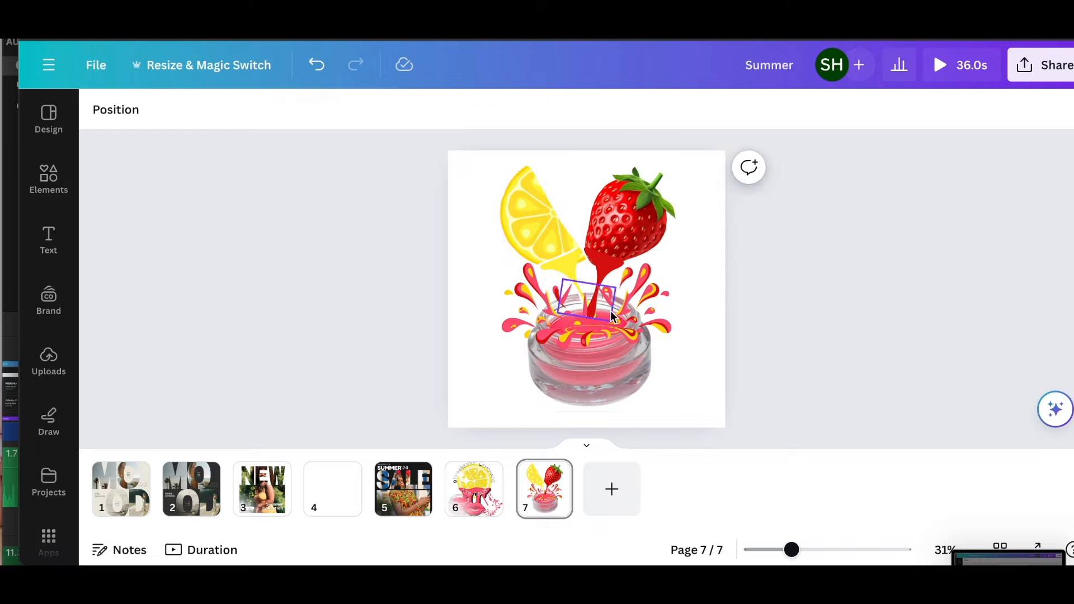
pyautogui.click(705, 240)
pyautogui.click(841, 244)
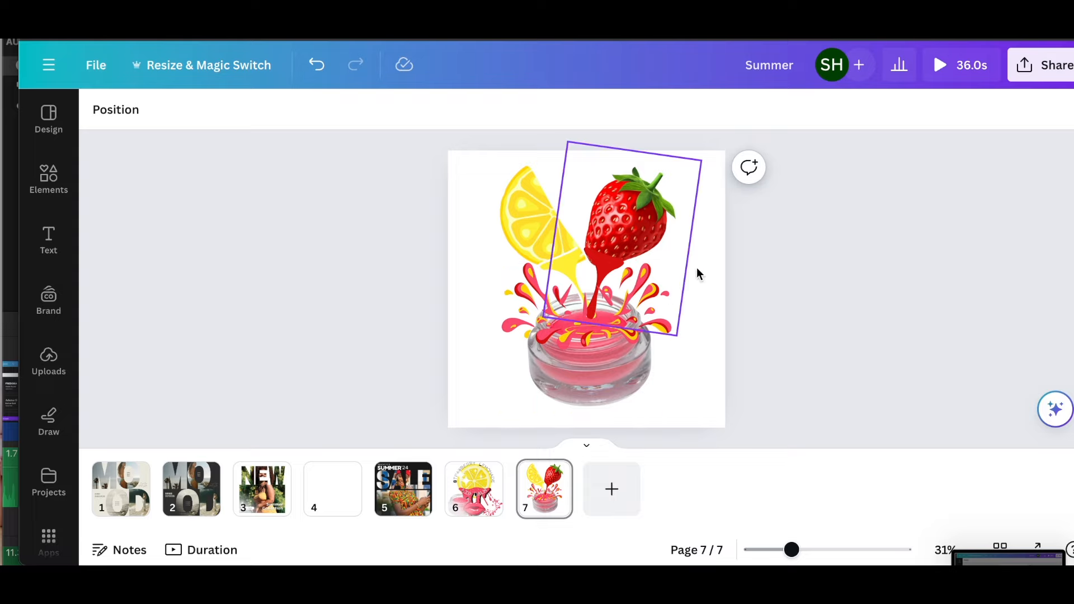
# - Search the elements library for "sparkles" and show all matching graphics
pyautogui.click(47, 193)
pyautogui.click(102, 113)
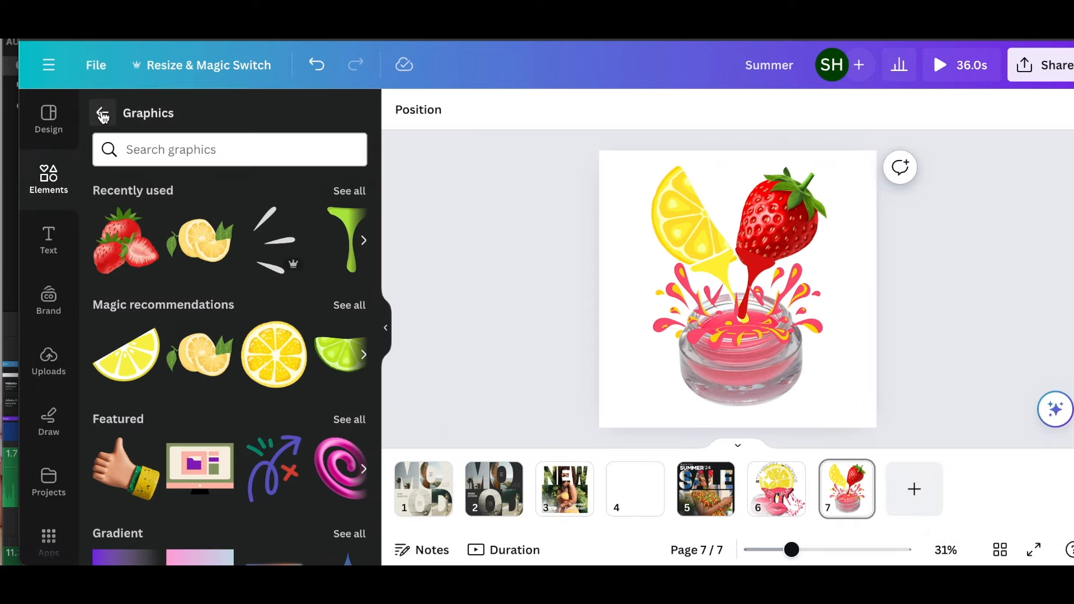
pyautogui.click(102, 115)
pyautogui.click(158, 120)
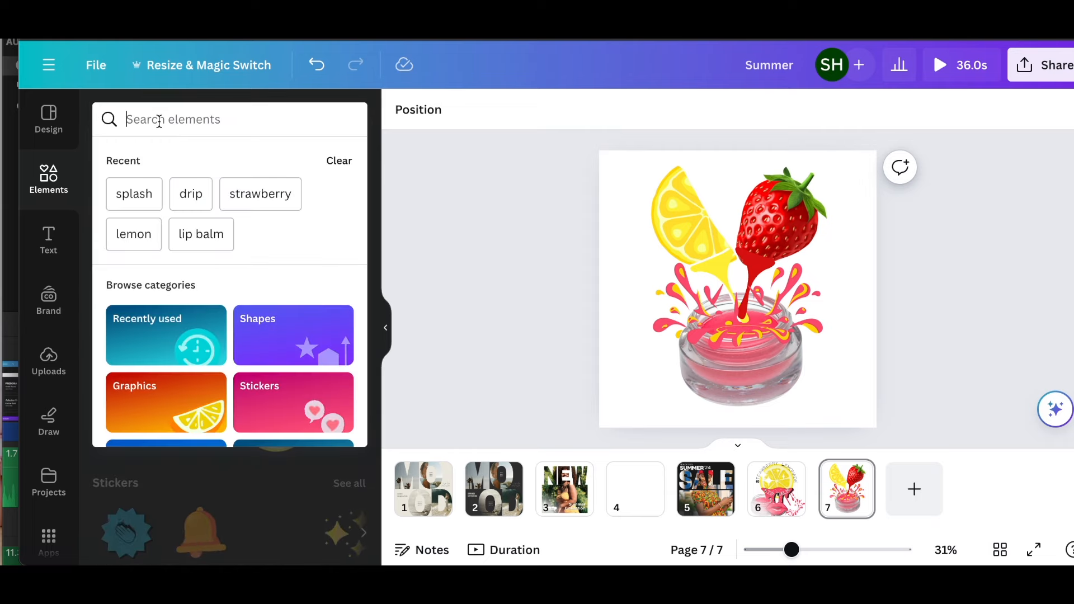
pyautogui.write('sparkles')
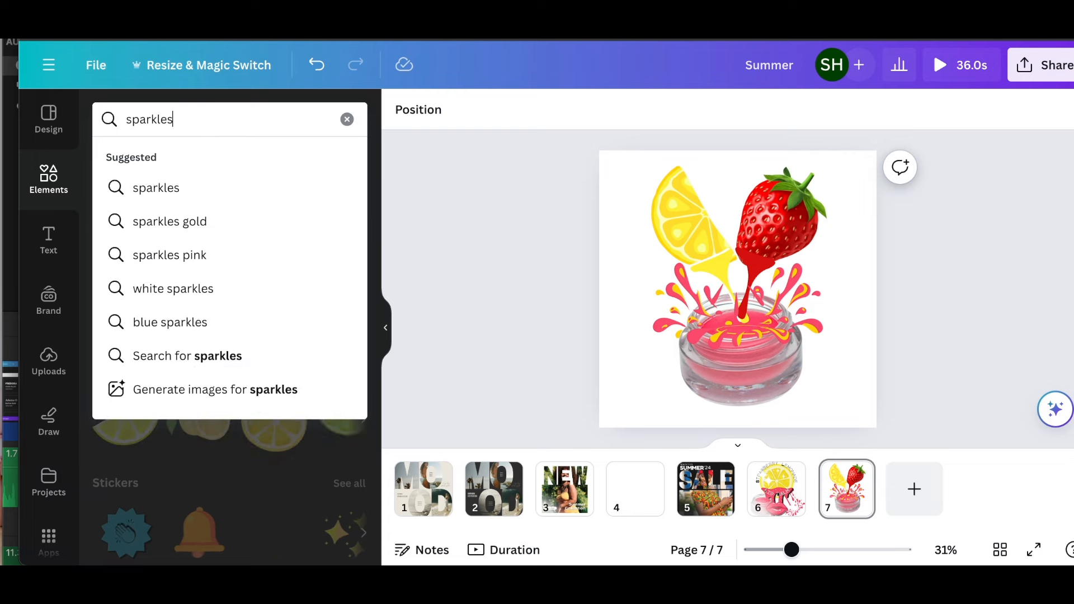
pyautogui.press('Return')
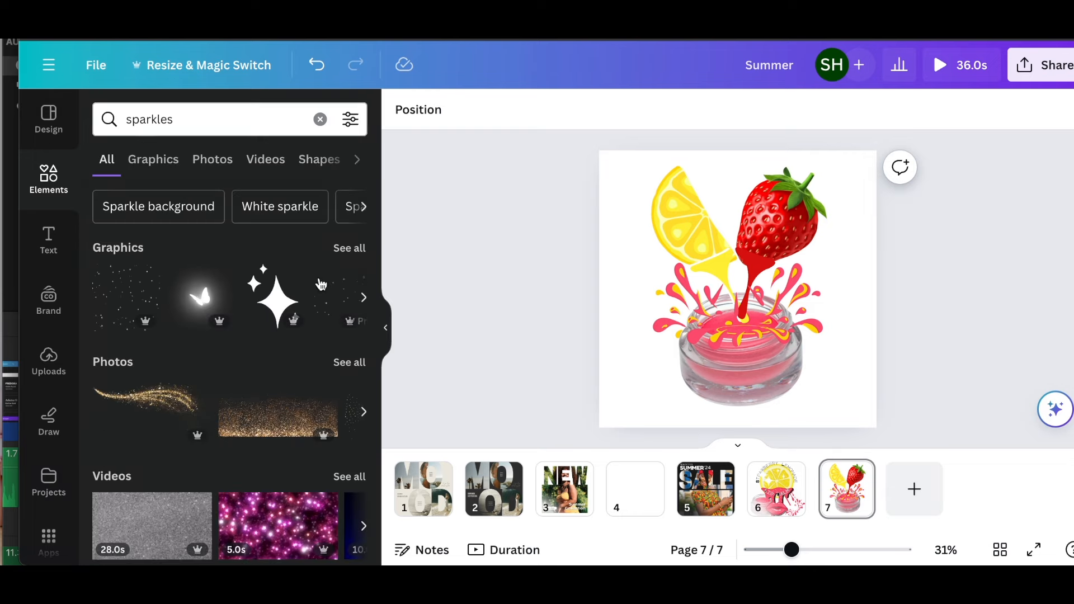
pyautogui.click(350, 248)
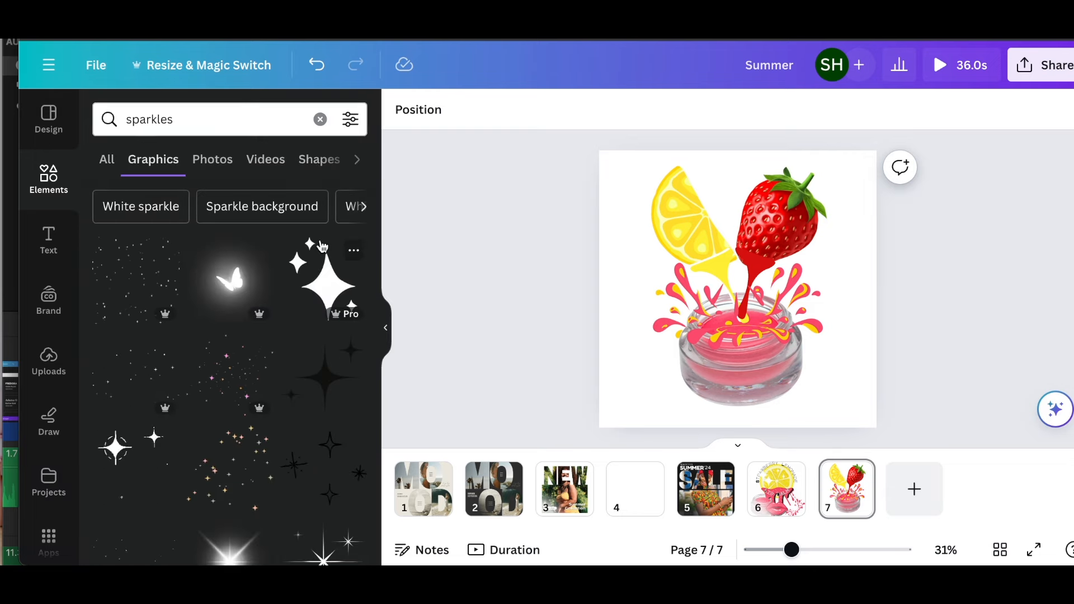
# - Add the free graphic of small scattered white sparkles and resize it to cover the lemon slice
pyautogui.scroll(-5, 330, 251)
pyautogui.scroll(-2, 320, 246)
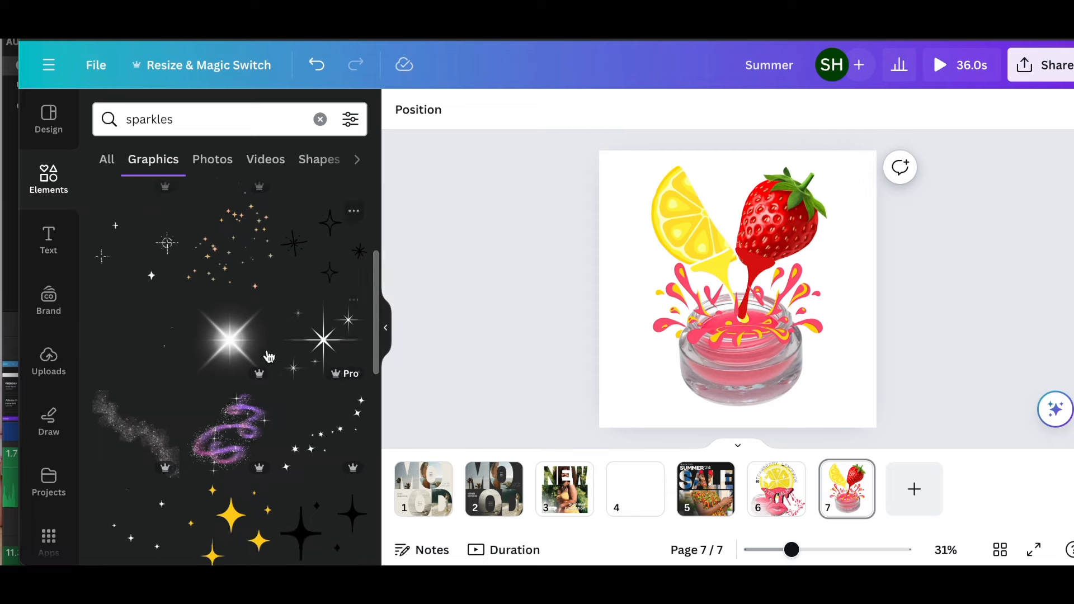
pyautogui.scroll(-4, 169, 391)
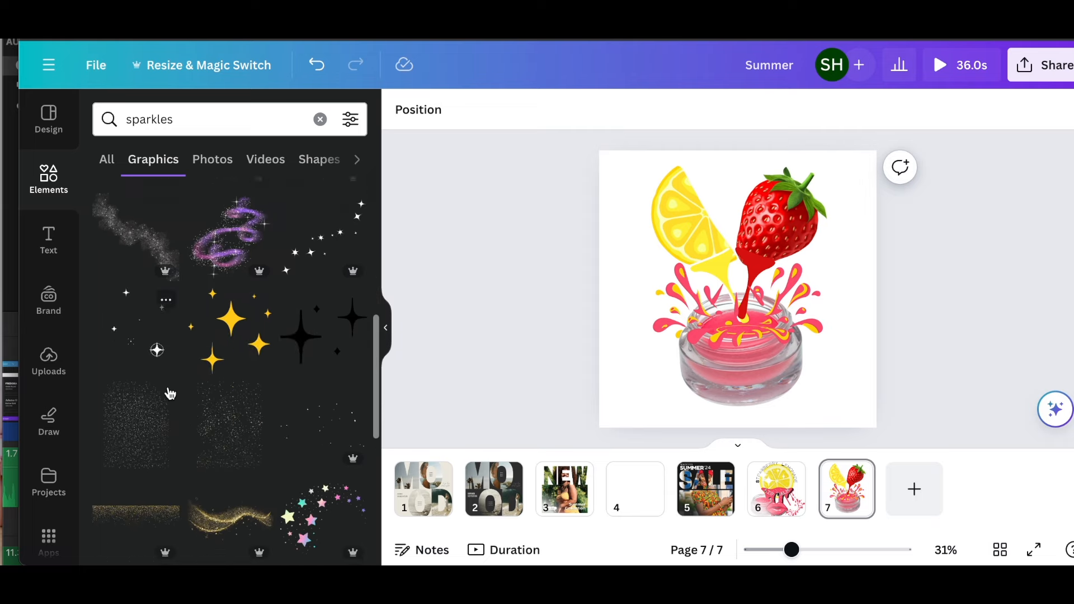
pyautogui.click(155, 348)
pyautogui.moveTo(829, 392); pyautogui.dragTo(726, 271)
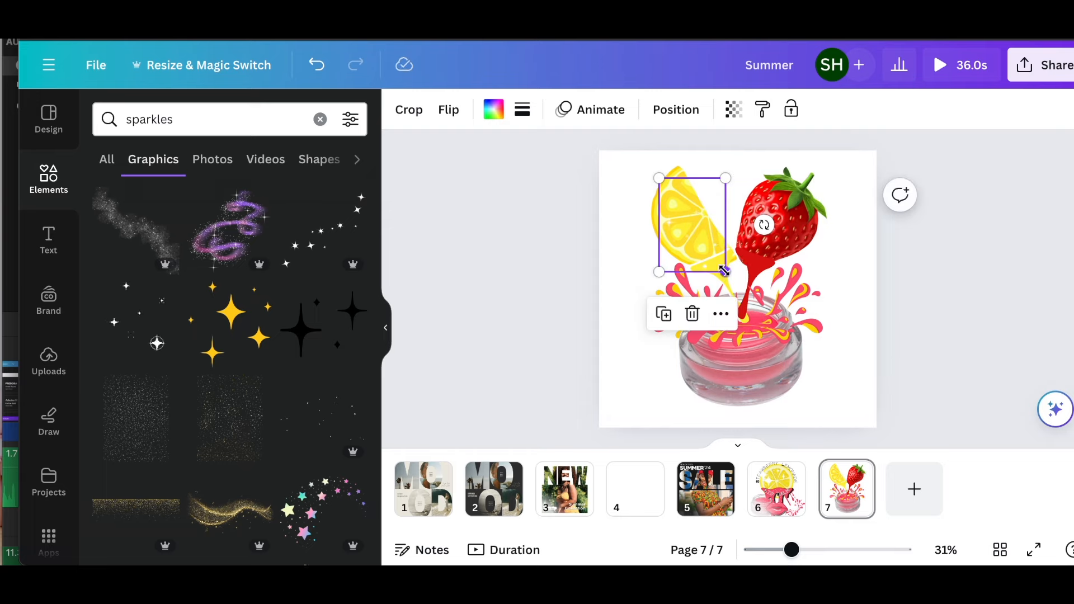
pyautogui.moveTo(702, 192); pyautogui.dragTo(696, 181)
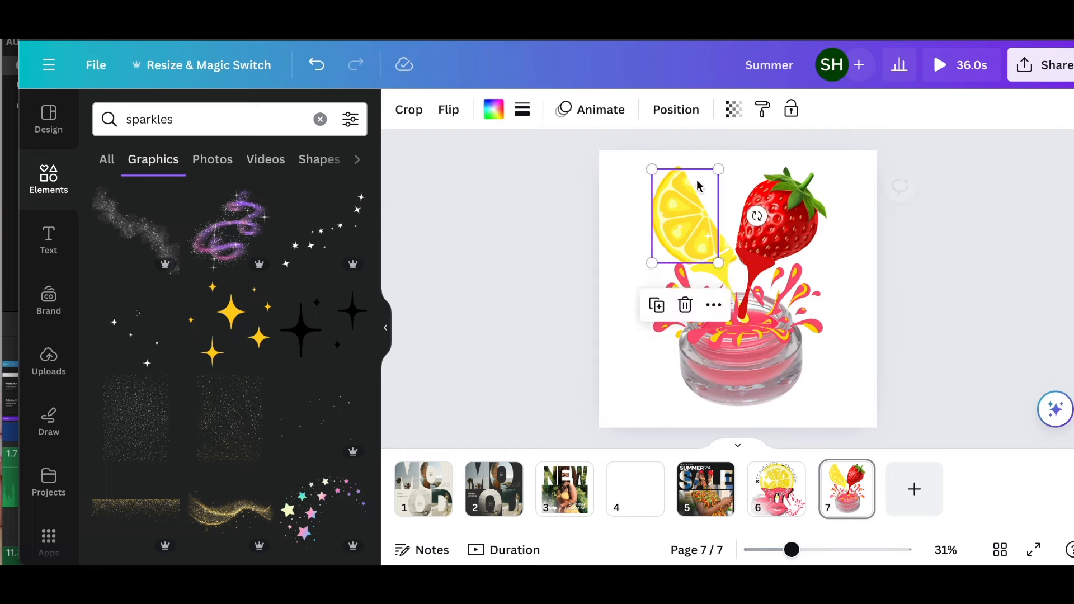
pyautogui.moveTo(718, 260); pyautogui.dragTo(734, 269)
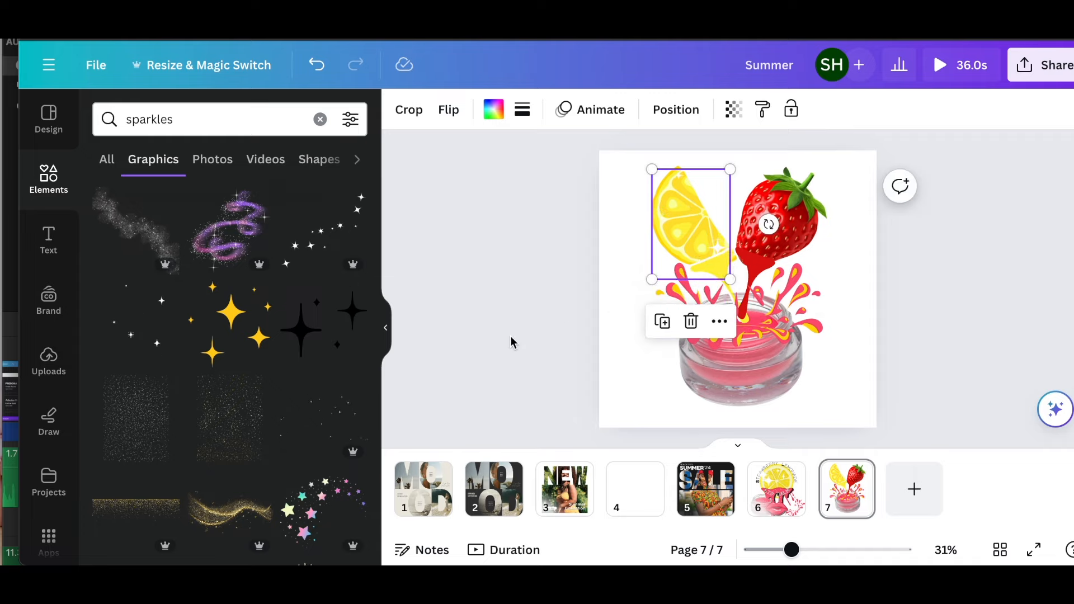
# - Duplicate the white sparkles, move the copy over the strawberry and rotate it clockwise to follow the fruit's tilt
pyautogui.press('super+d')
pyautogui.moveTo(672, 235); pyautogui.dragTo(750, 231)
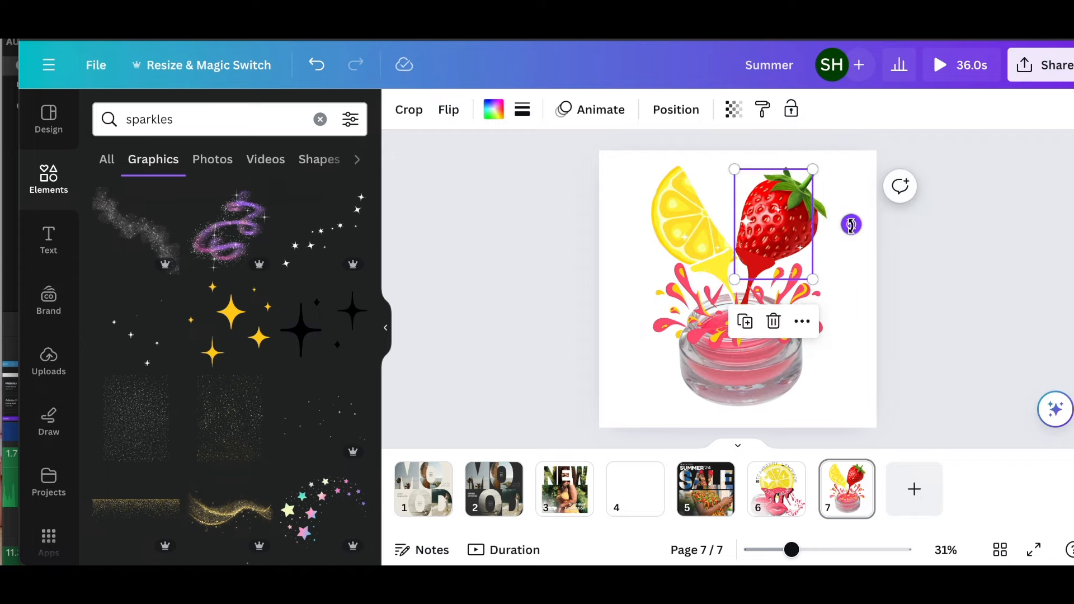
pyautogui.moveTo(848, 235); pyautogui.dragTo(824, 257)
# - Add the white twinkling stars graphic from the sparkles results and fit it, shrunk and tilted, over the lemon's yellow drip
pyautogui.scroll(-5, 233, 371)
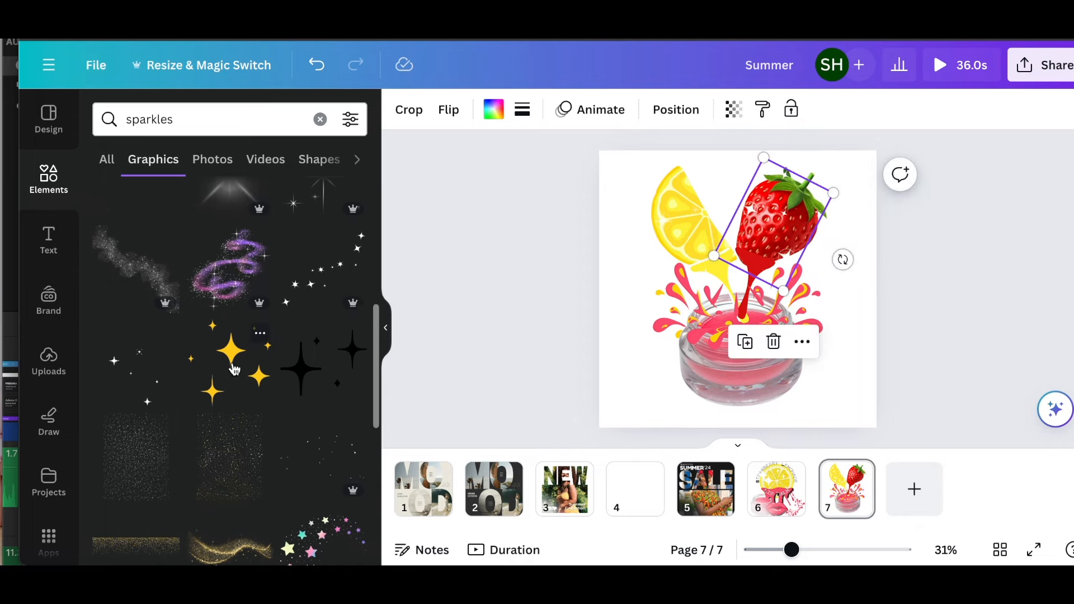
pyautogui.scroll(-3, 232, 364)
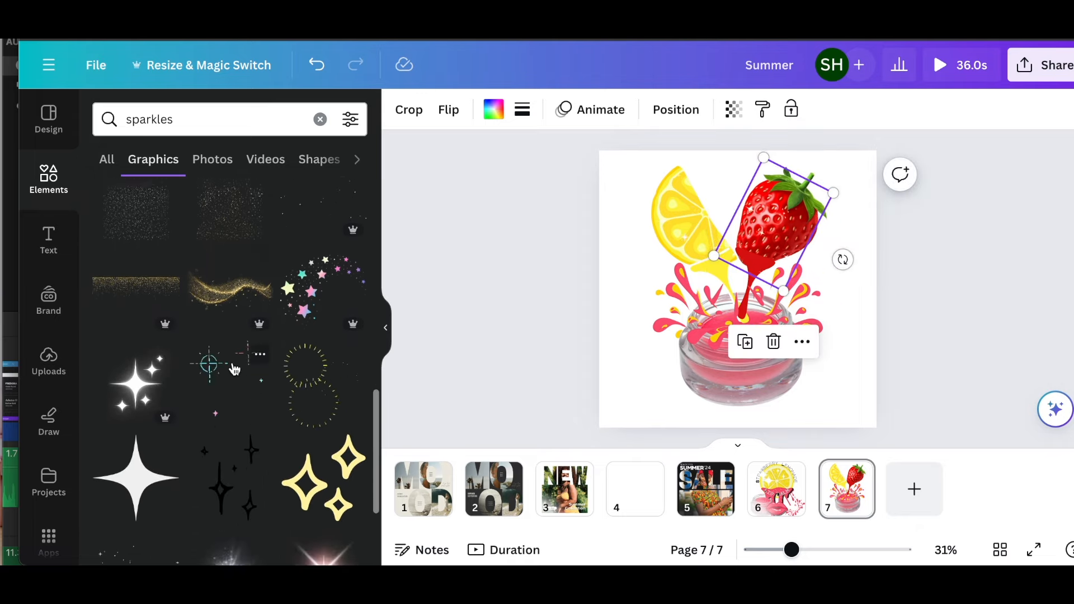
pyautogui.scroll(4, 234, 369)
pyautogui.scroll(5, 234, 368)
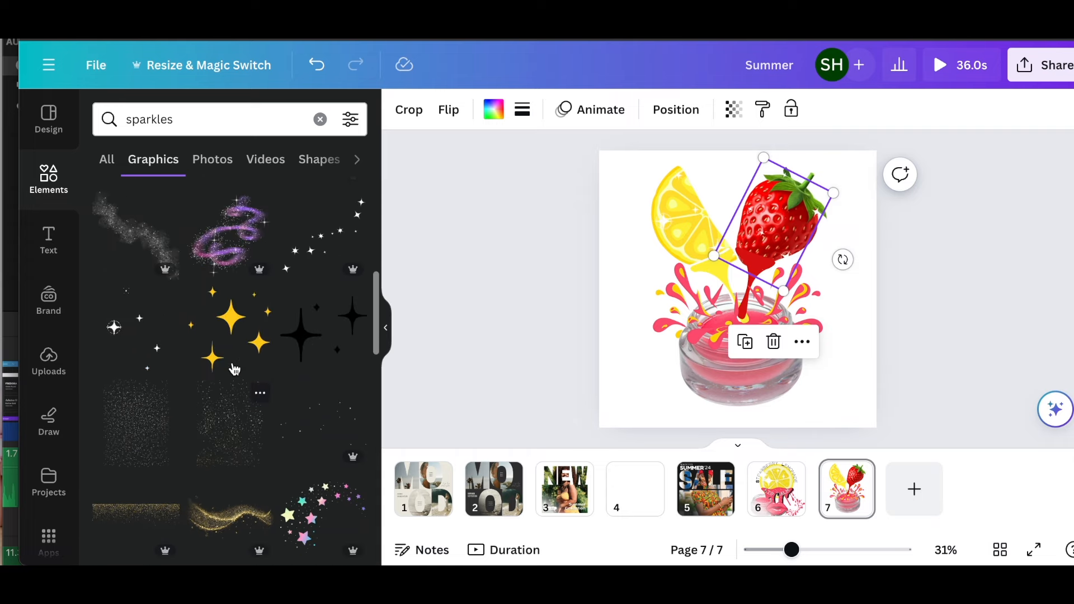
pyautogui.scroll(-1, 233, 368)
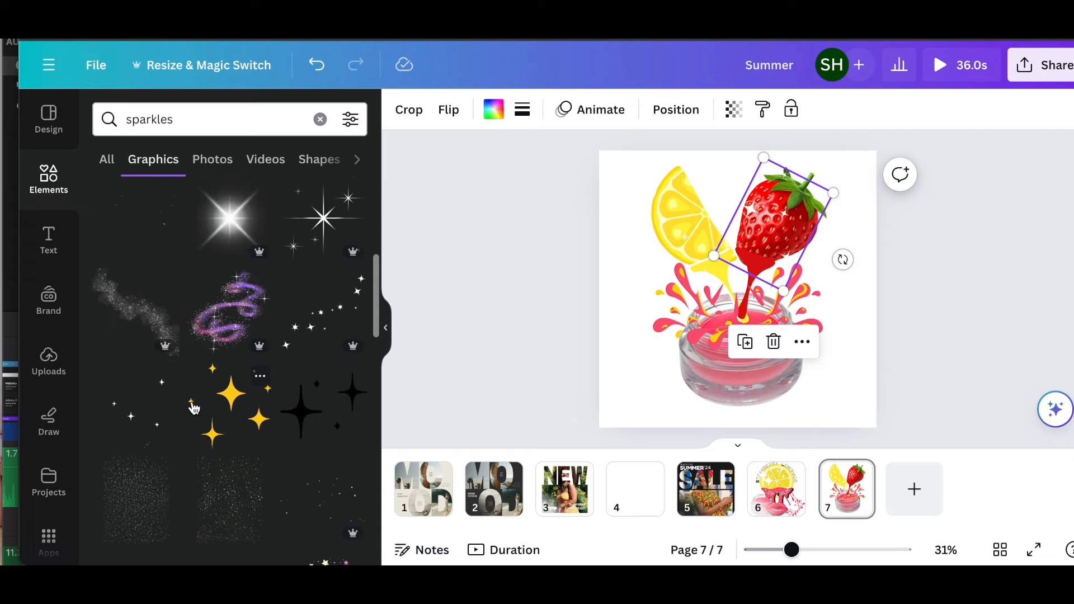
pyautogui.click(795, 394)
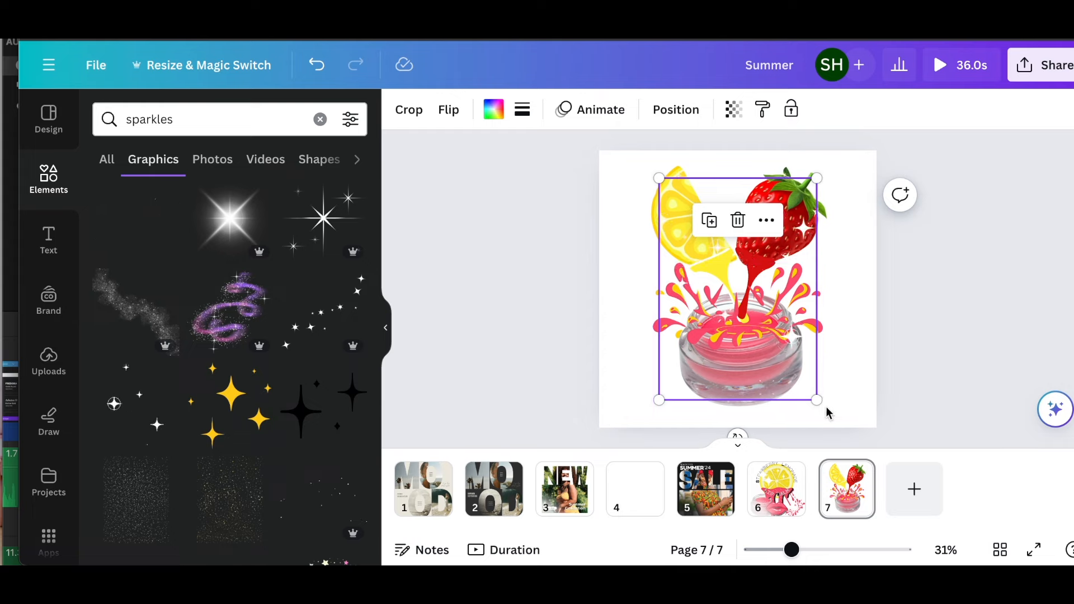
pyautogui.moveTo(816, 400); pyautogui.dragTo(722, 274)
pyautogui.moveTo(698, 342); pyautogui.dragTo(741, 338)
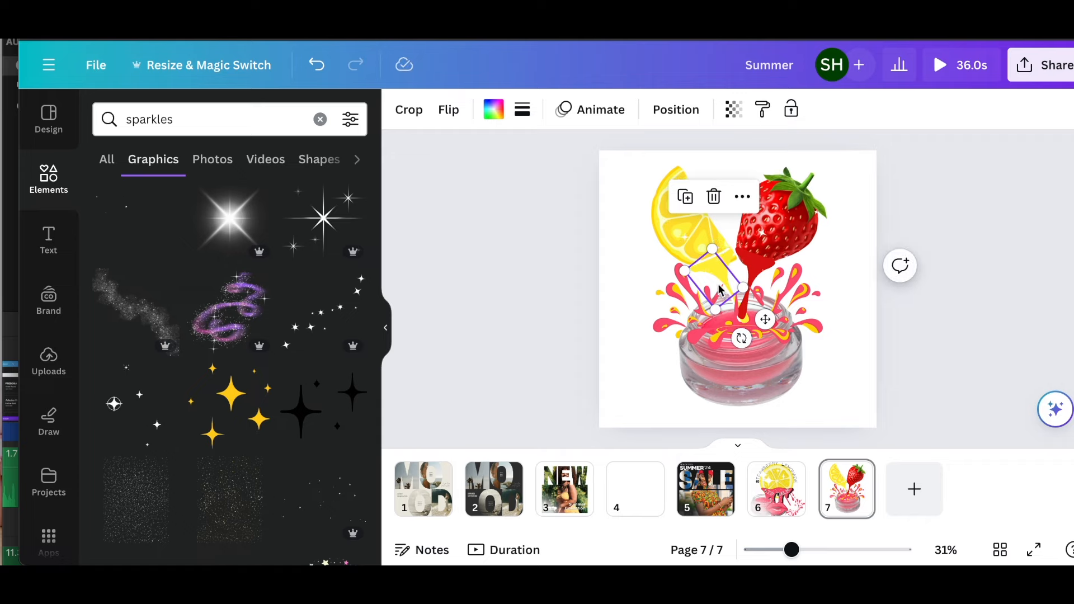
pyautogui.moveTo(715, 273); pyautogui.dragTo(727, 273)
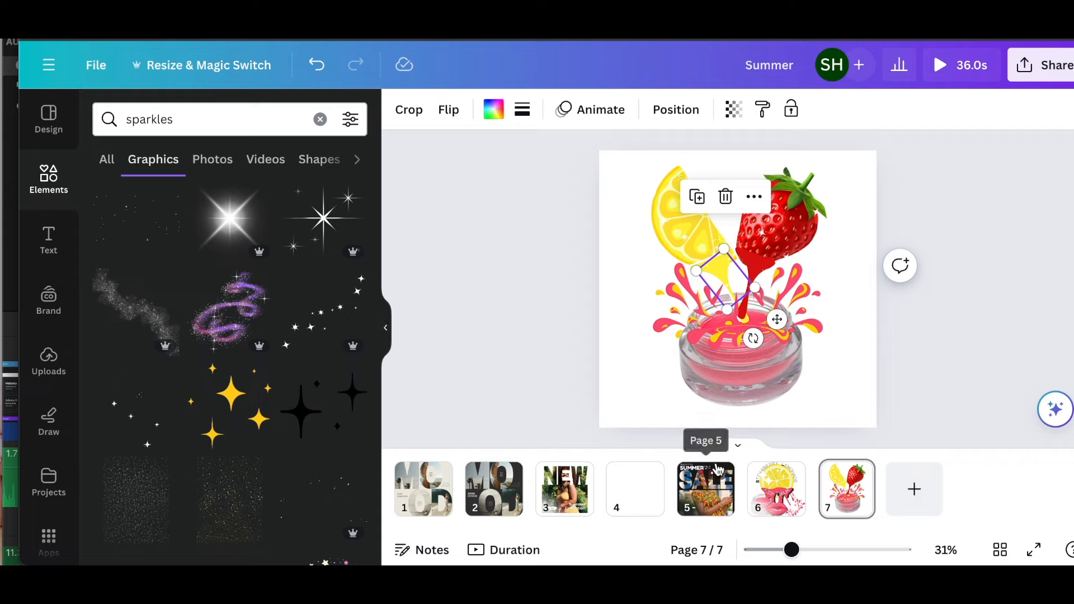
# - Duplicate the small sparkles on the yellow drip and fit the copy, rotated and reduced, over the strawberry's red drip
pyautogui.press('super+d')
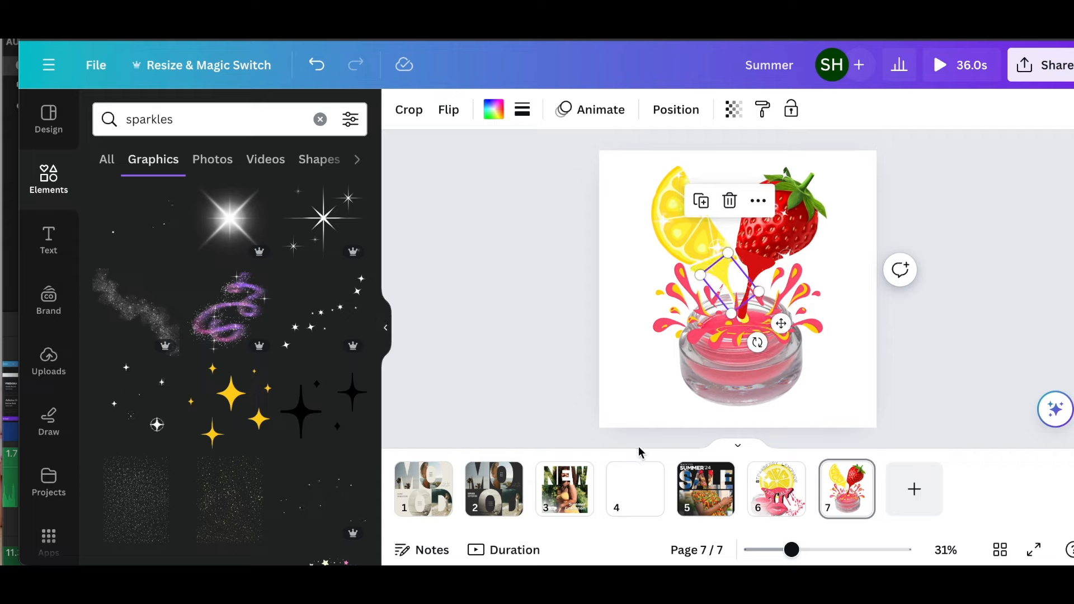
pyautogui.moveTo(759, 343); pyautogui.dragTo(688, 341)
pyautogui.moveTo(725, 286); pyautogui.dragTo(751, 269)
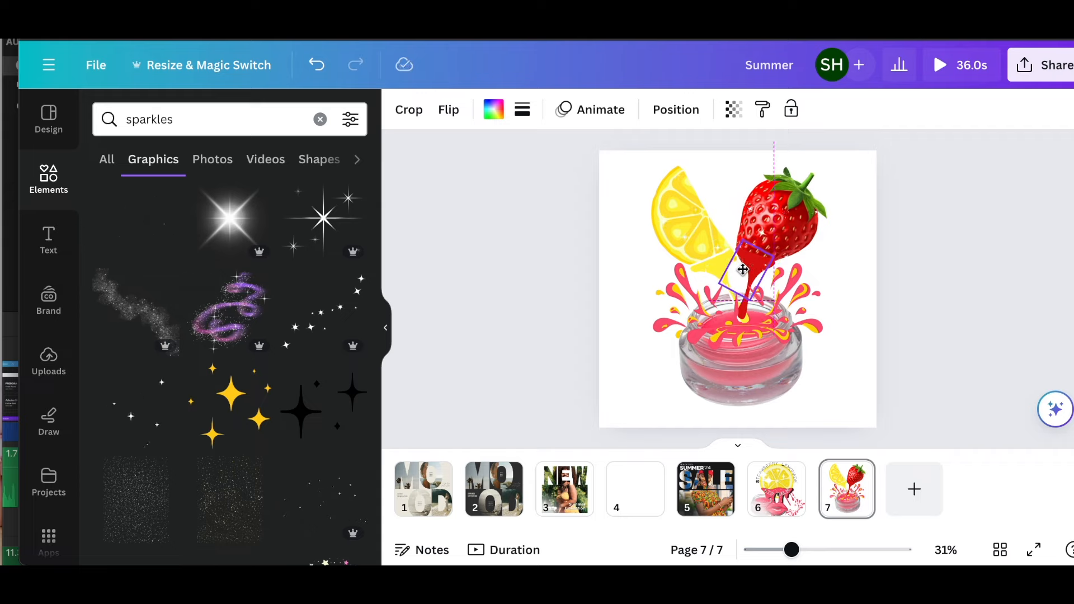
pyautogui.moveTo(743, 270)
pyautogui.mouseDown()
pyautogui.moveTo(734, 287)
pyautogui.moveTo(744, 288)
pyautogui.mouseUp()
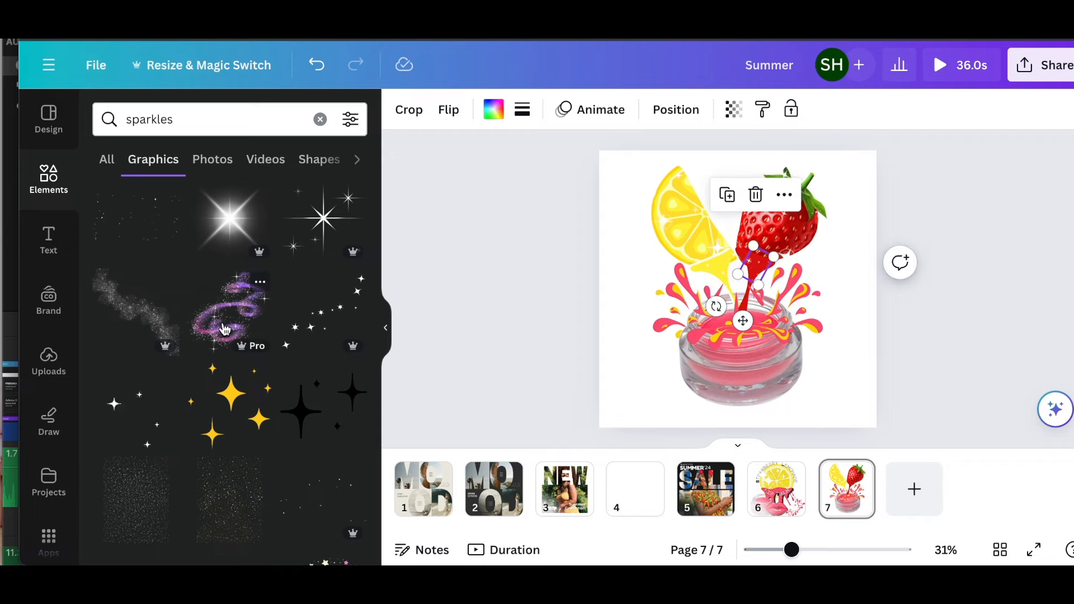
# - Add the free white four-pointed star sparkles graphic and resize it to cover the lip balm jar
pyautogui.scroll(3, 223, 333)
pyautogui.scroll(2, 224, 329)
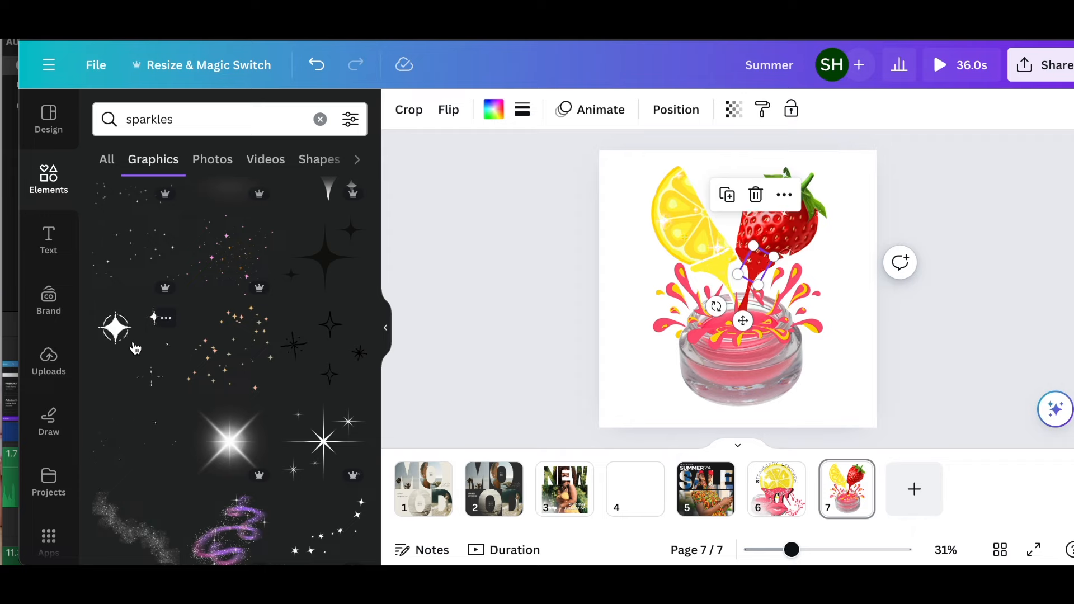
pyautogui.click(134, 347)
pyautogui.moveTo(846, 401); pyautogui.dragTo(684, 234)
pyautogui.moveTo(645, 203); pyautogui.dragTo(719, 334)
pyautogui.moveTo(758, 365); pyautogui.dragTo(790, 400)
pyautogui.moveTo(706, 399); pyautogui.dragTo(697, 407)
pyautogui.moveTo(771, 366); pyautogui.dragTo(770, 358)
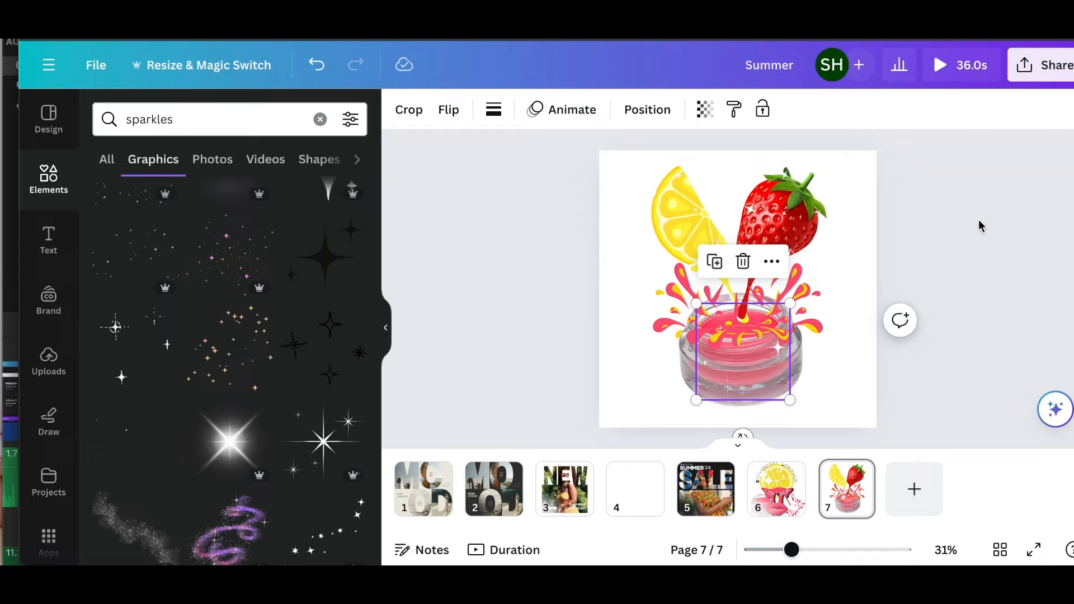
pyautogui.click(963, 225)
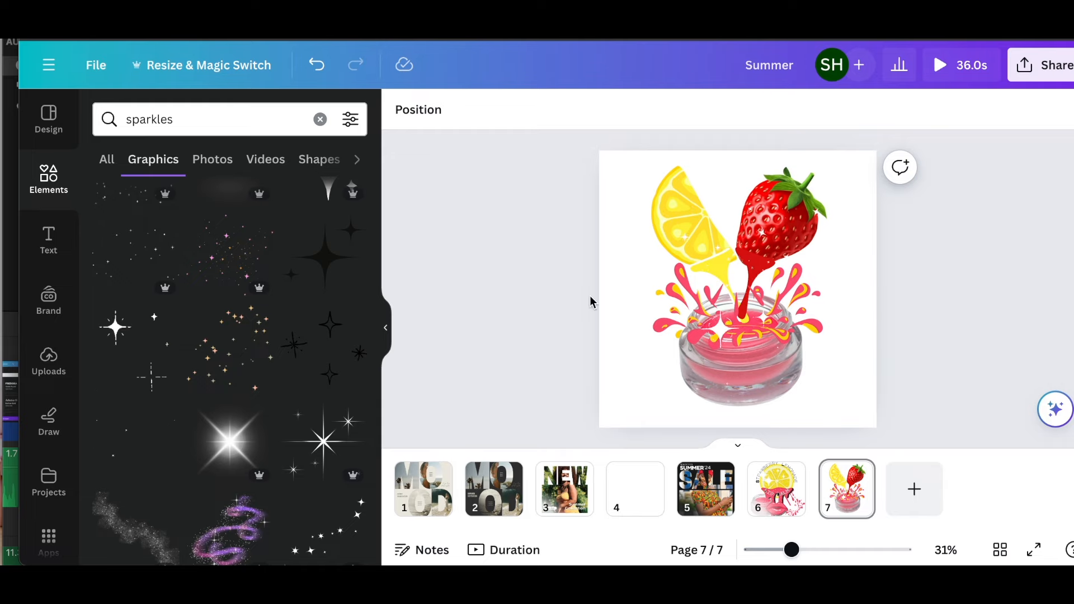
# - Add a subheading text reading "Strawberry Lemonade"
pyautogui.click(386, 328)
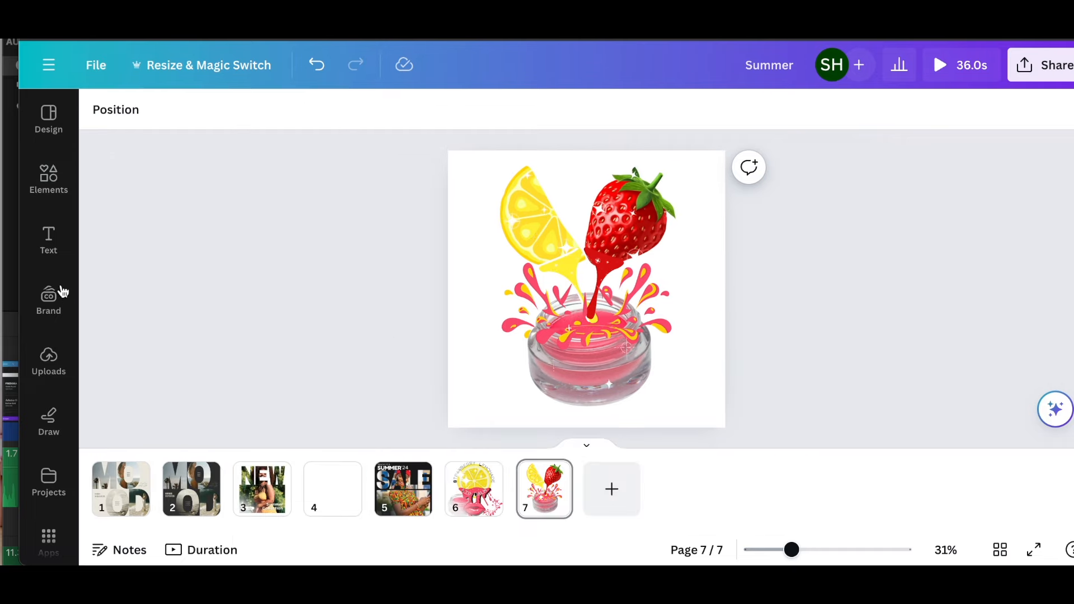
pyautogui.click(49, 246)
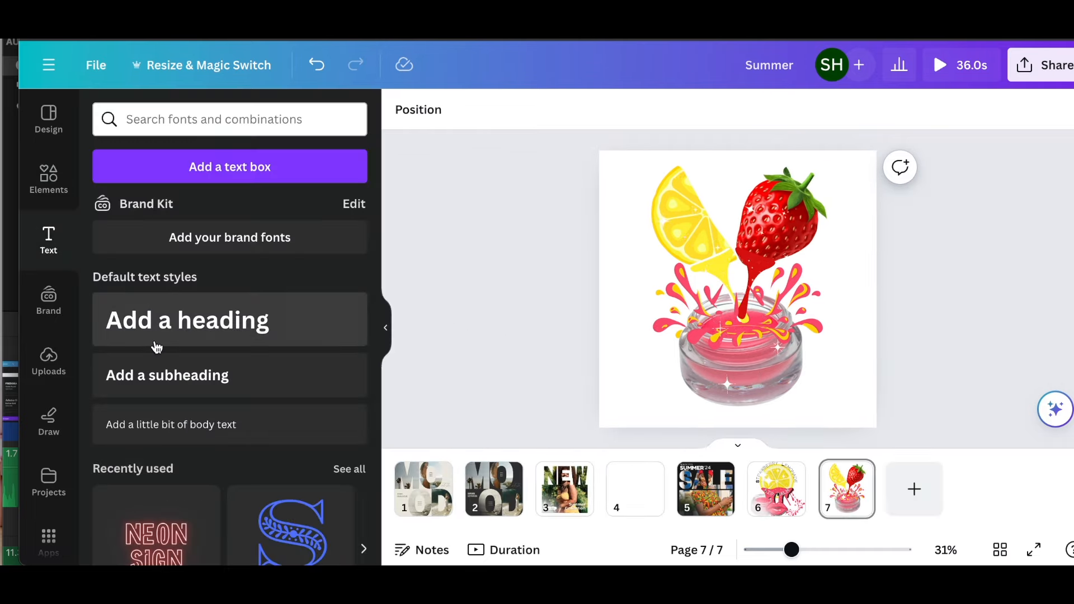
pyautogui.click(157, 376)
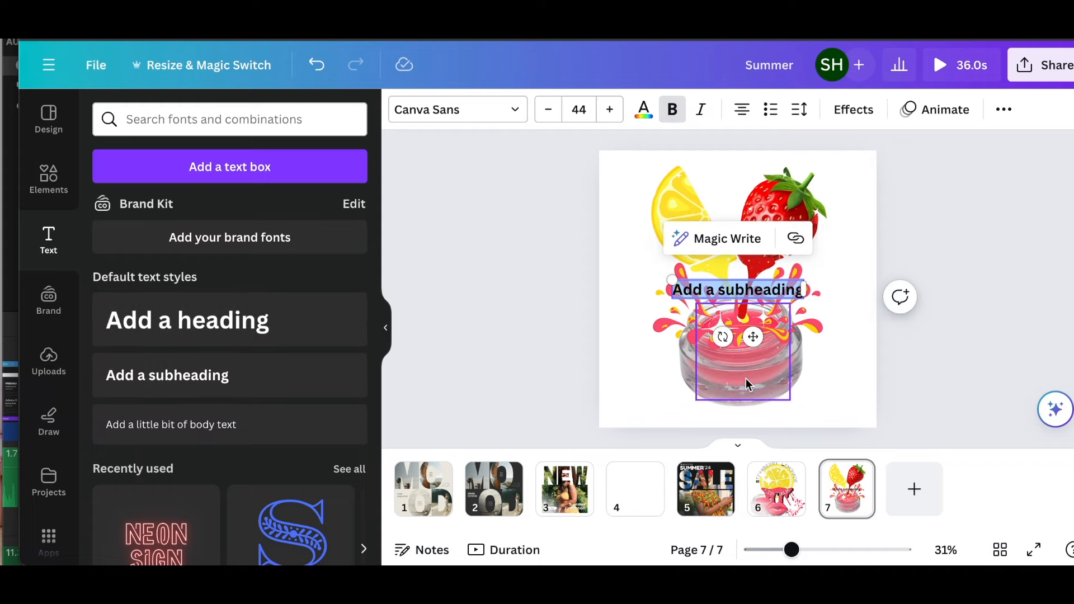
pyautogui.write('Sta')
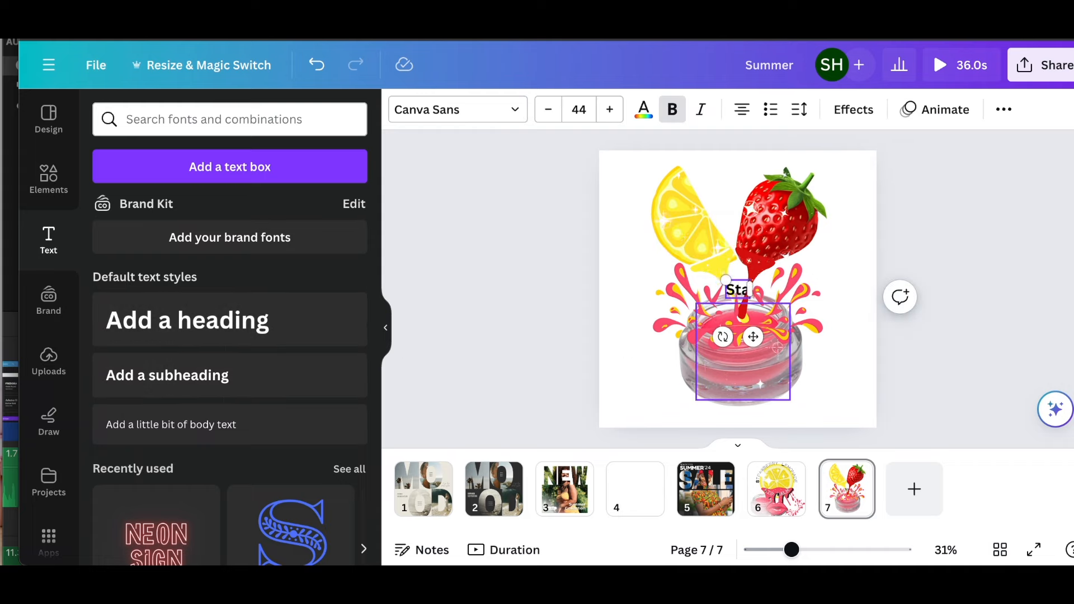
pyautogui.write('rw')
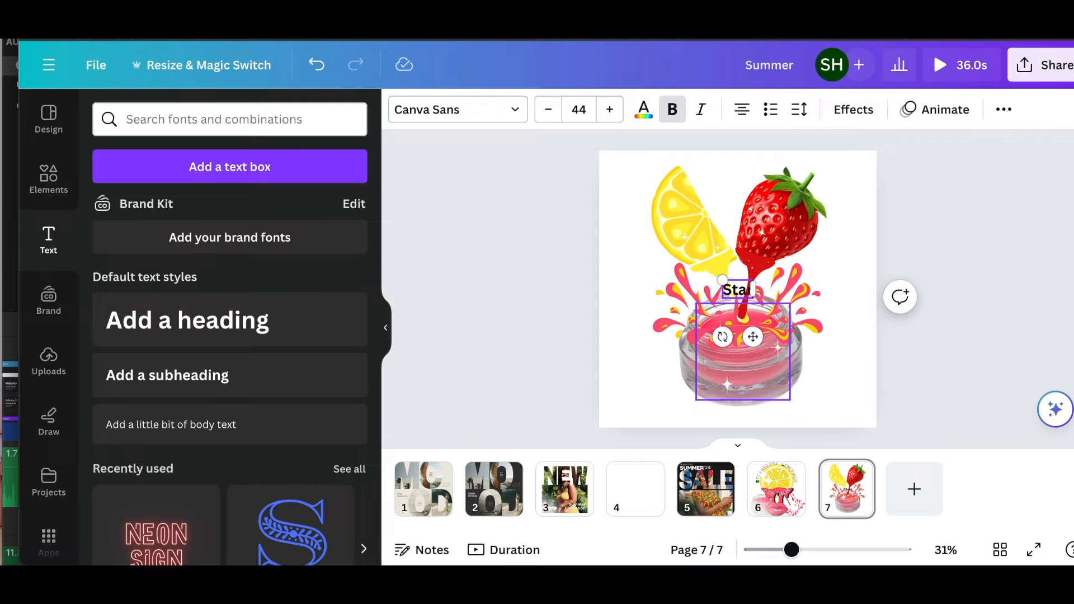
pyautogui.write('r')
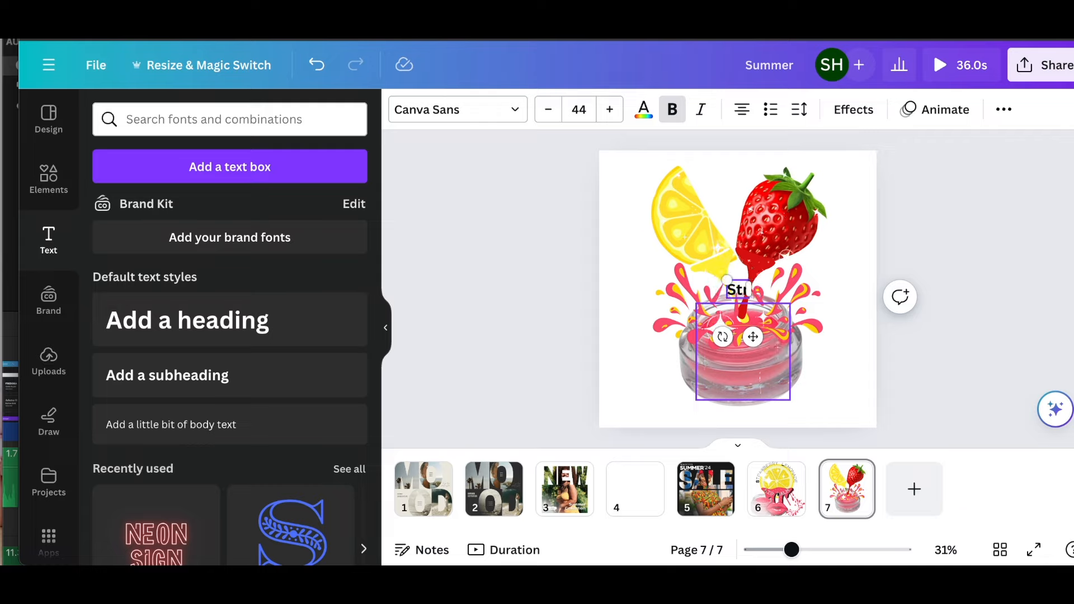
pyautogui.write('aw')
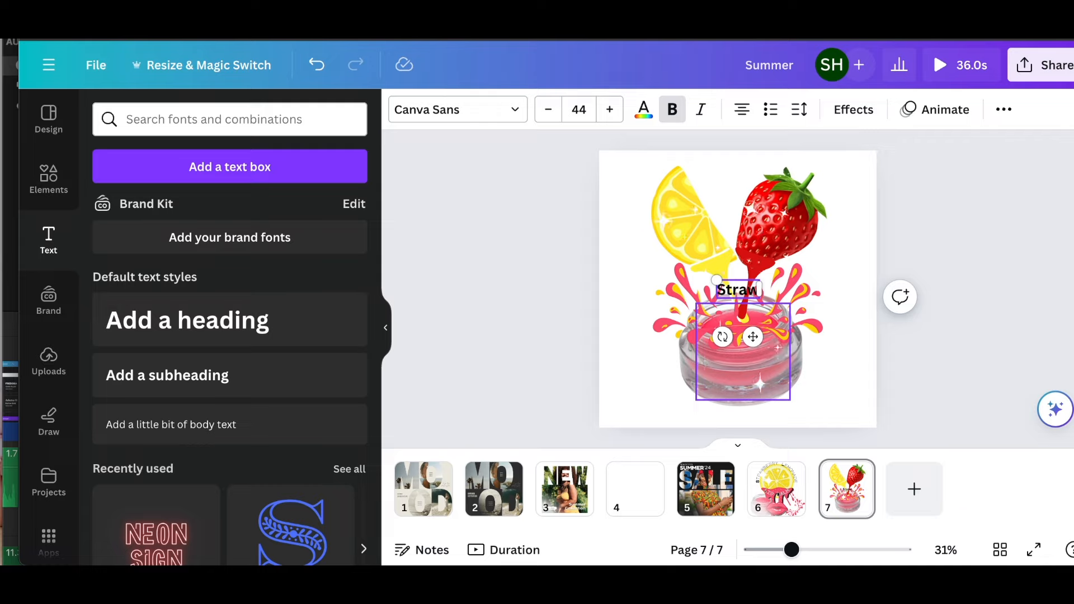
pyautogui.write('berry')
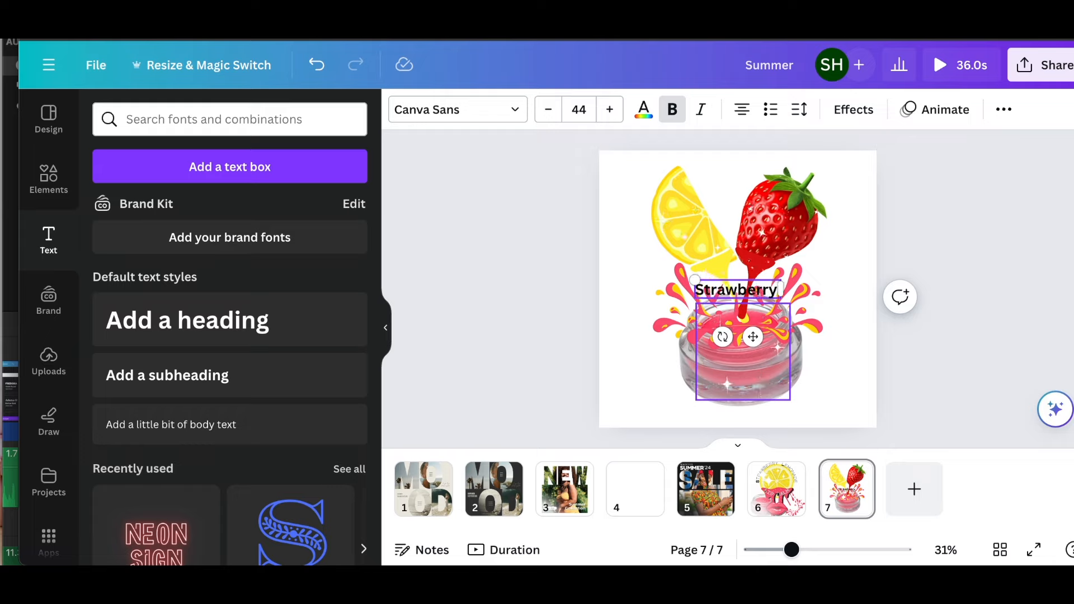
pyautogui.write(' Le')
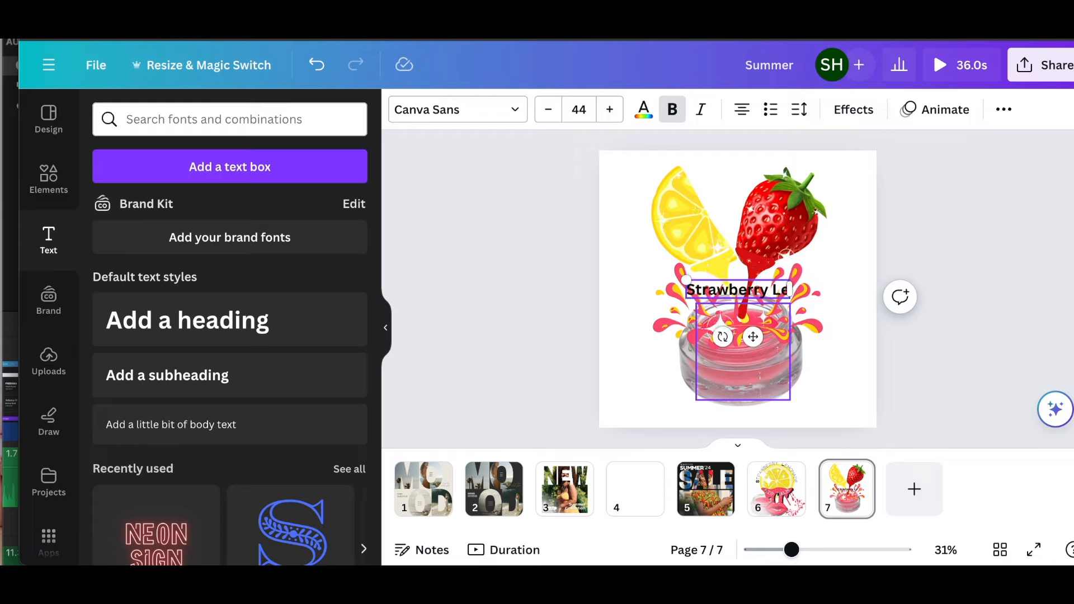
pyautogui.write('mondade')
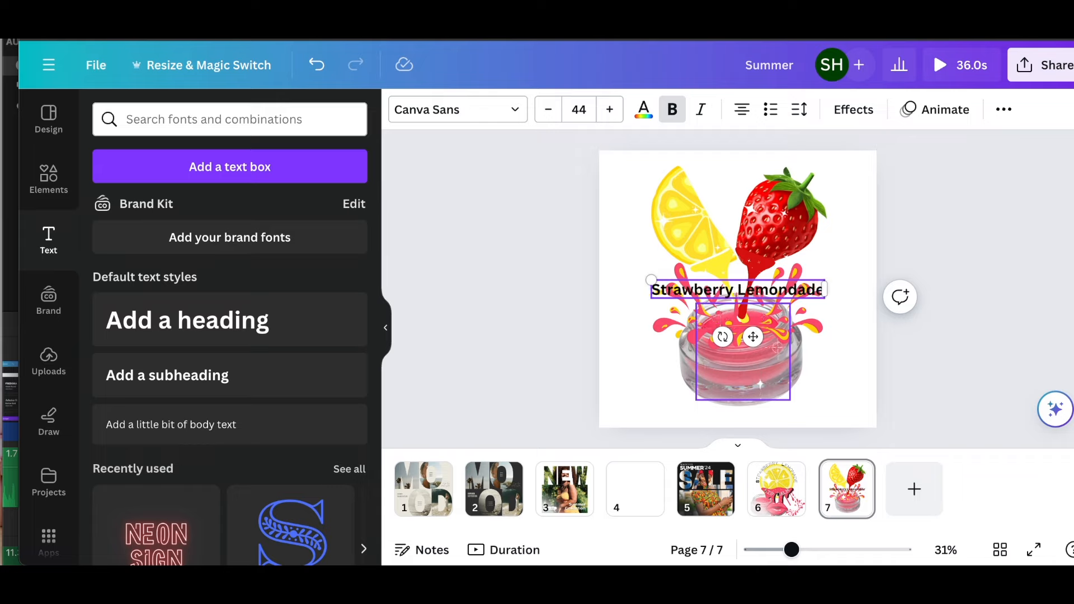
pyautogui.press('BackSpace')
pyautogui.press('BackSpace')
pyautogui.press('BackSpace')
pyautogui.press('BackSpace')
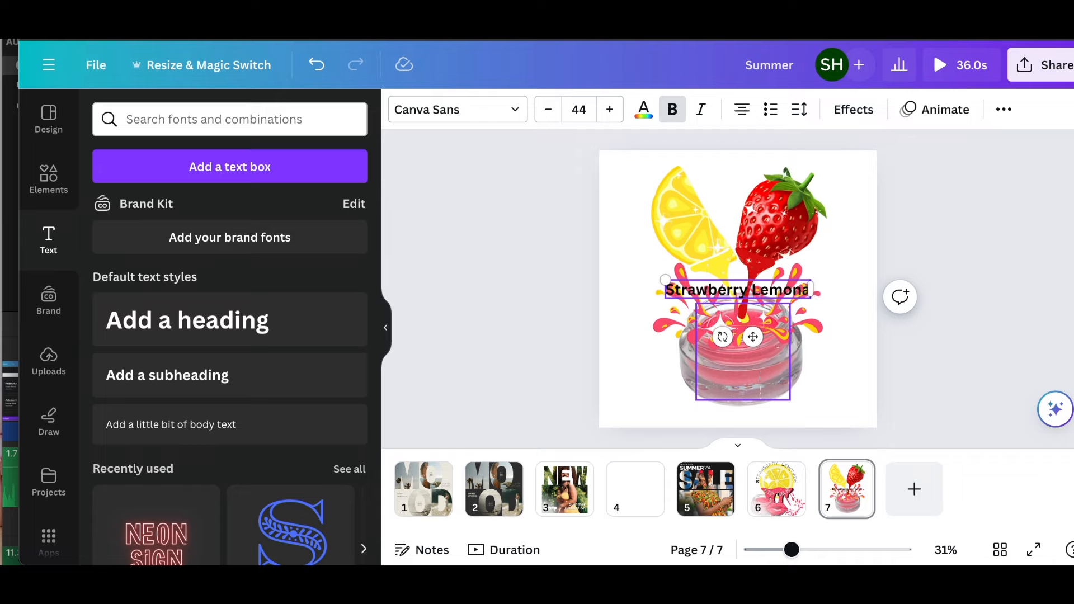
pyautogui.write('ade')
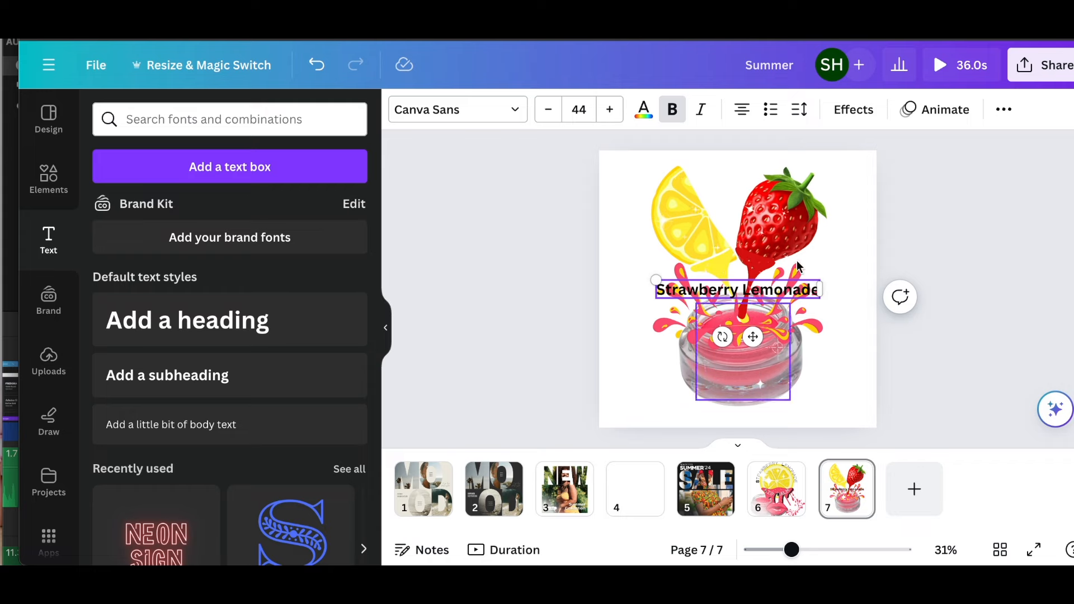
# - Apply the Curve shape to the "Strawberry Lemonade" text, enlarge it to about size 90 and centre it over the fruit
pyautogui.click(852, 112)
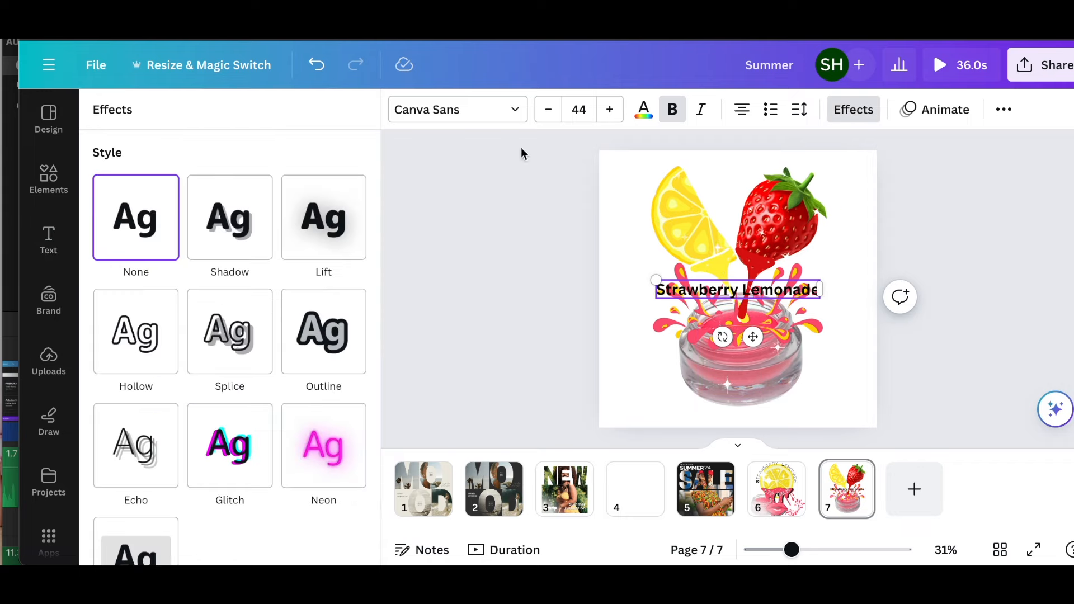
pyautogui.scroll(-4, 217, 333)
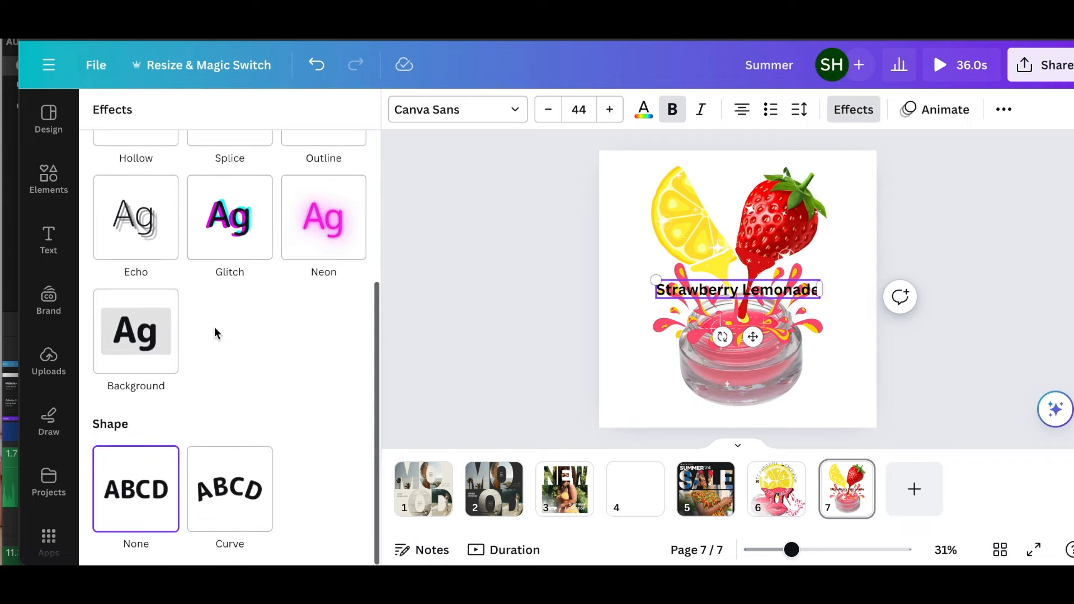
pyautogui.click(212, 514)
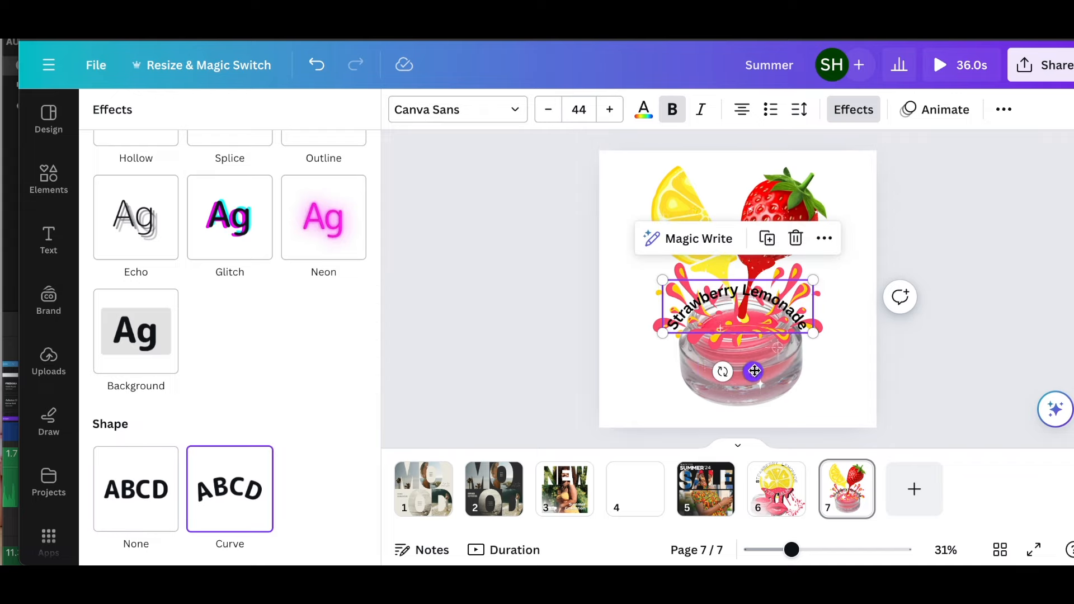
pyautogui.moveTo(753, 371); pyautogui.dragTo(711, 240)
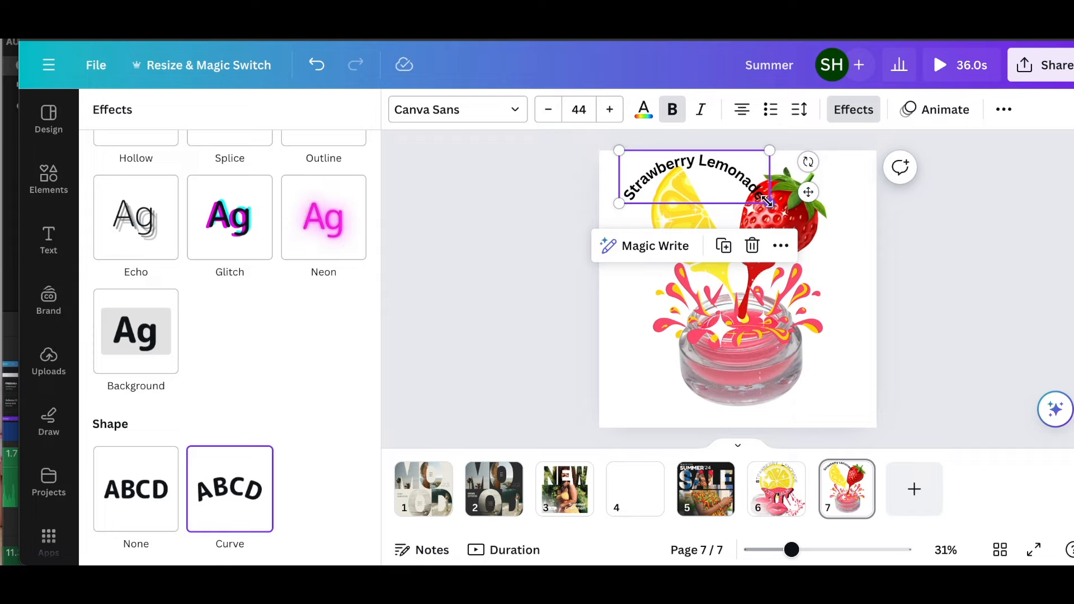
pyautogui.moveTo(770, 203); pyautogui.dragTo(877, 394)
pyautogui.moveTo(845, 201); pyautogui.dragTo(813, 198)
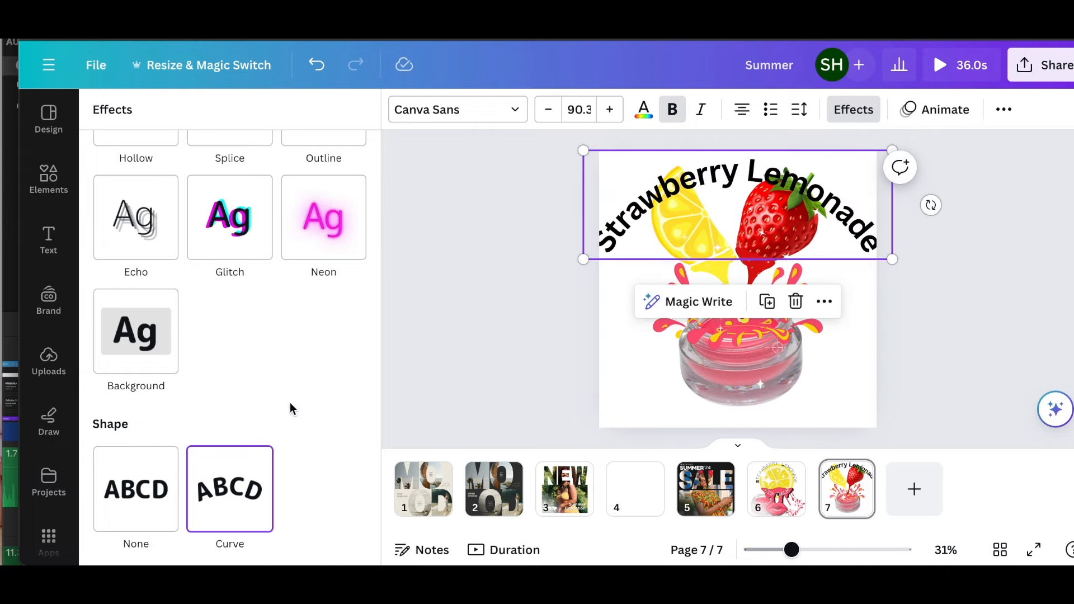
# - Set the curve of the Strawberry Lemonade text to 63 and position it at the top of the page, arching over the fruit
pyautogui.scroll(-2, 290, 401)
pyautogui.moveTo(263, 529)
pyautogui.mouseDown()
pyautogui.moveTo(335, 530)
pyautogui.moveTo(277, 523)
pyautogui.mouseUp()
pyautogui.moveTo(841, 226)
pyautogui.mouseDown()
pyautogui.moveTo(841, 209)
pyautogui.moveTo(836, 229)
pyautogui.mouseUp()
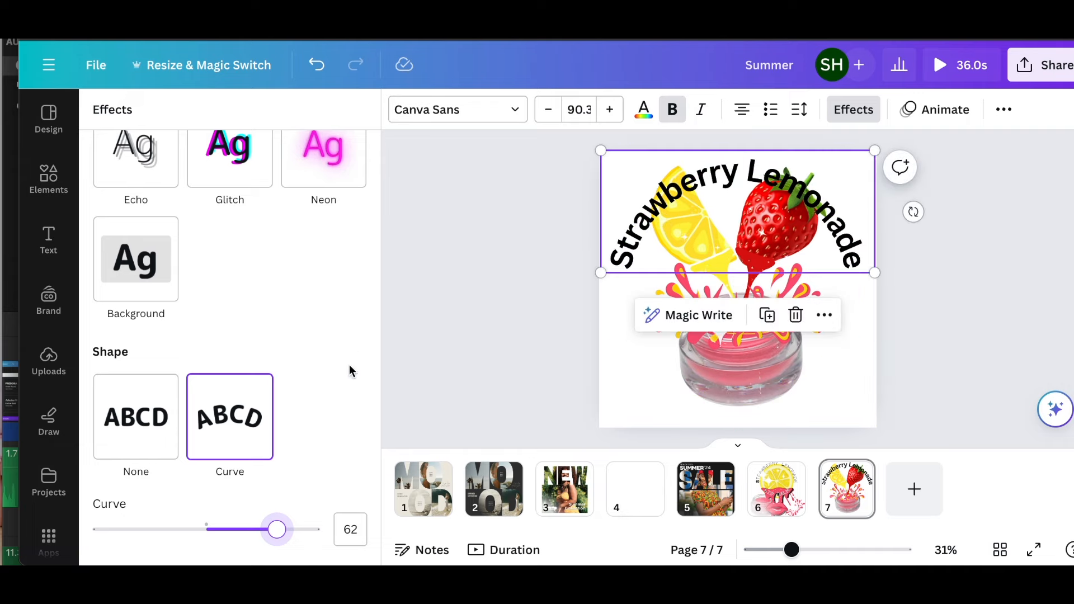
pyautogui.moveTo(282, 536); pyautogui.dragTo(282, 532)
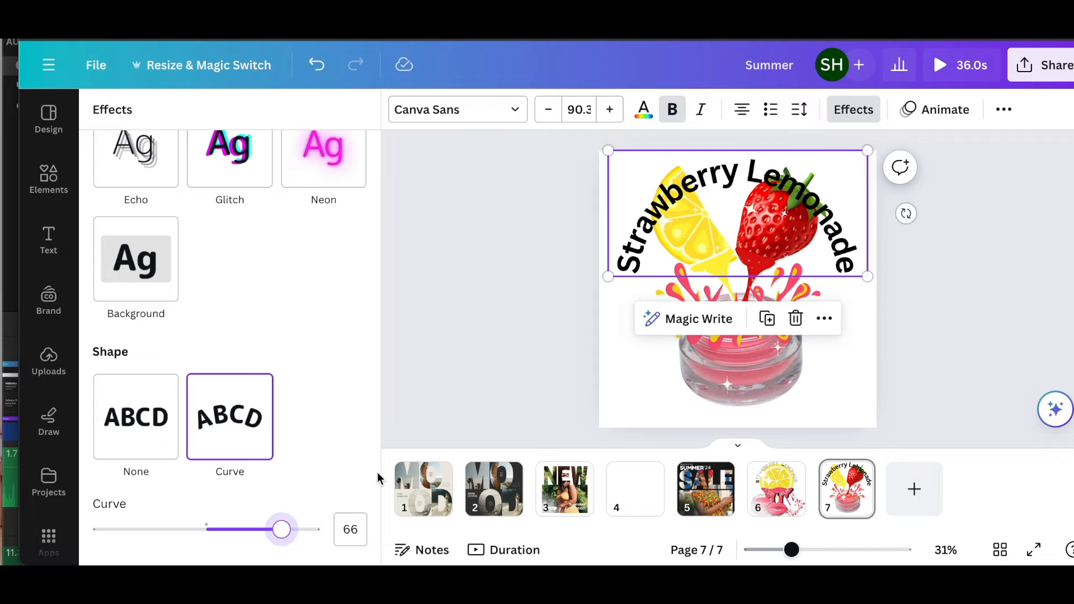
pyautogui.moveTo(801, 189); pyautogui.dragTo(801, 181)
pyautogui.moveTo(286, 541); pyautogui.dragTo(271, 538)
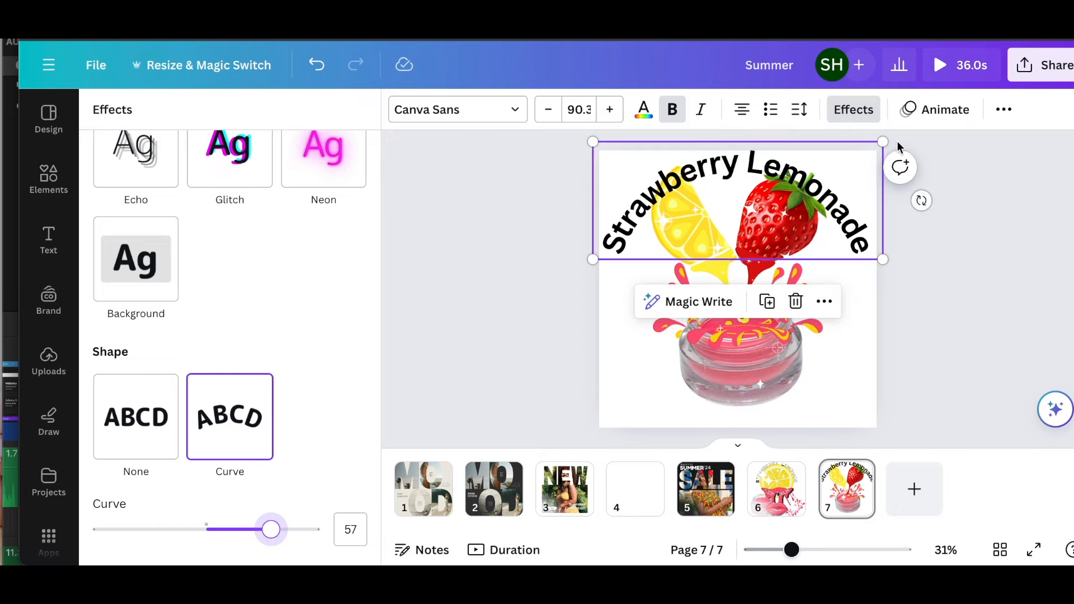
pyautogui.moveTo(271, 529); pyautogui.dragTo(278, 529)
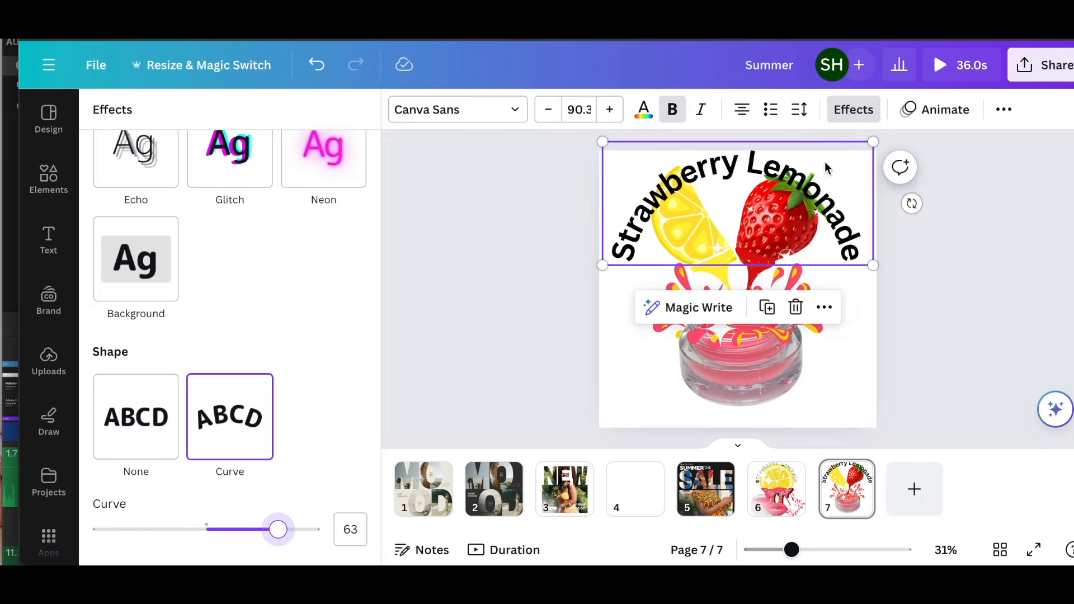
pyautogui.moveTo(813, 191); pyautogui.dragTo(821, 206)
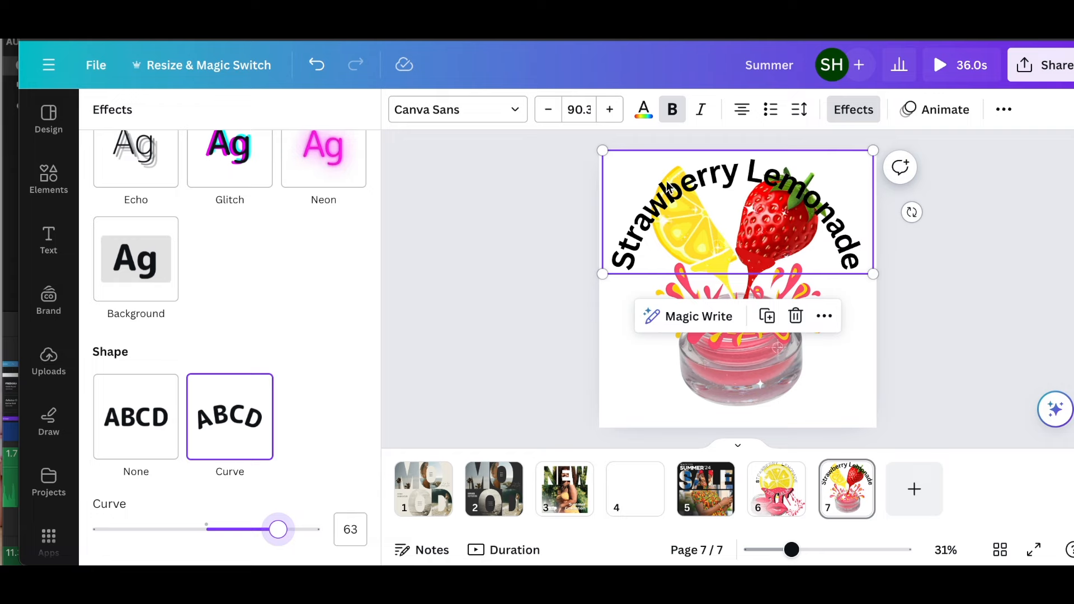
# - Change the font of the curved Strawberry Lemonade text to Major Mono Display
pyautogui.click(515, 110)
pyautogui.scroll(-1, 196, 283)
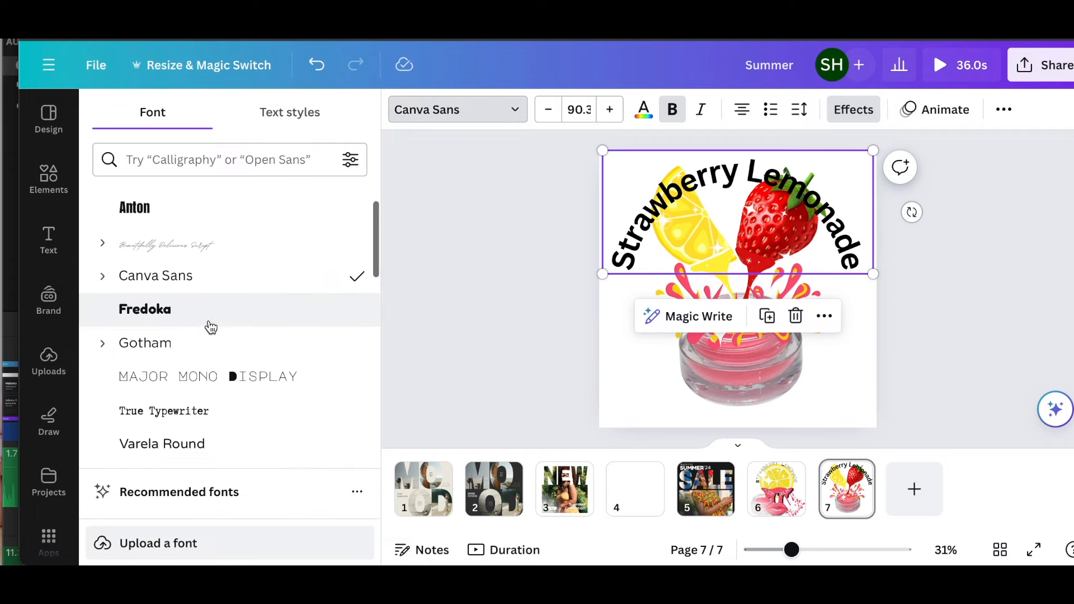
pyautogui.click(197, 380)
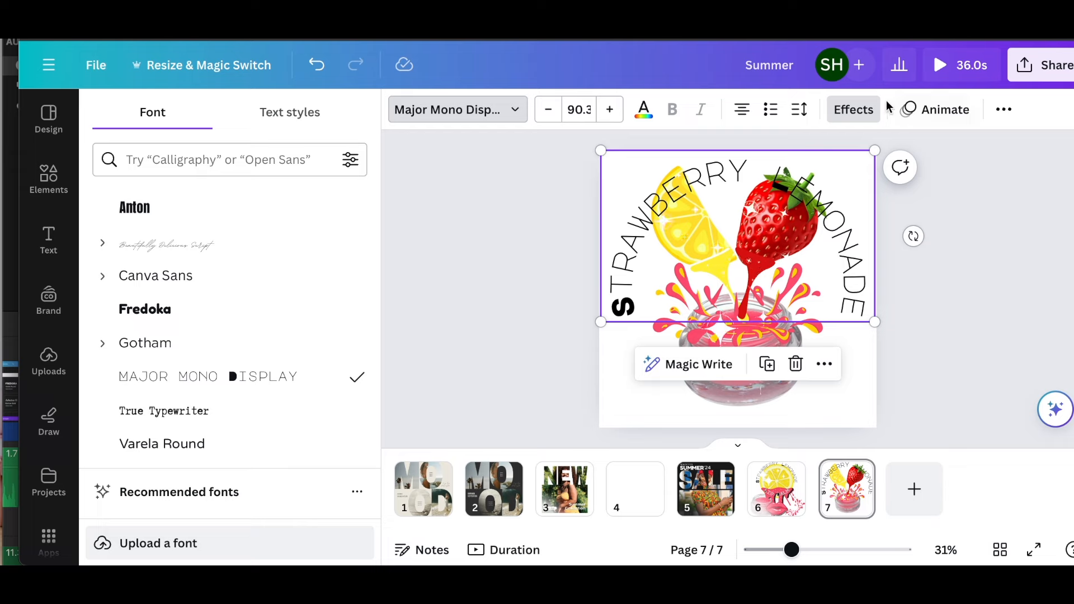
# - Set the Strawberry Lemonade text's curve to 60, scale it down to about size 86.9, and align it within the page
pyautogui.click(847, 110)
pyautogui.scroll(-5, 183, 537)
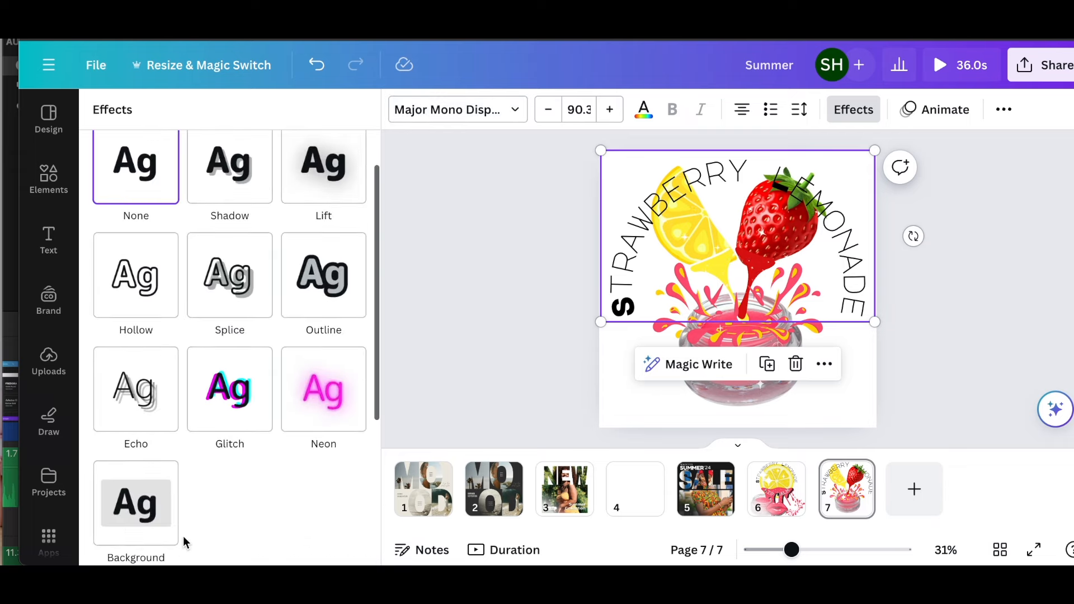
pyautogui.moveTo(282, 532); pyautogui.dragTo(275, 531)
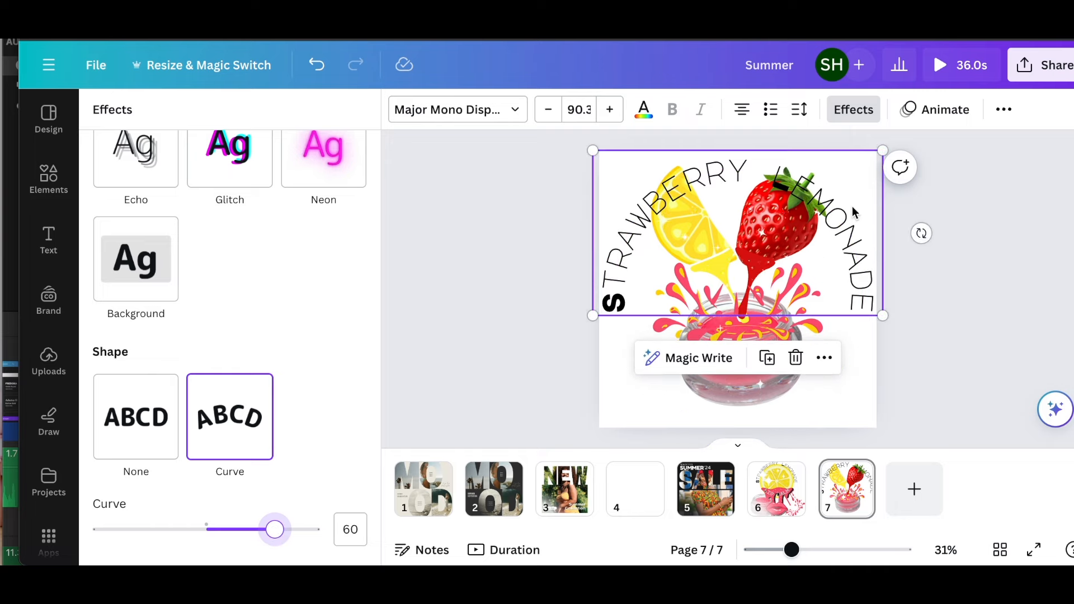
pyautogui.moveTo(839, 216); pyautogui.dragTo(842, 217)
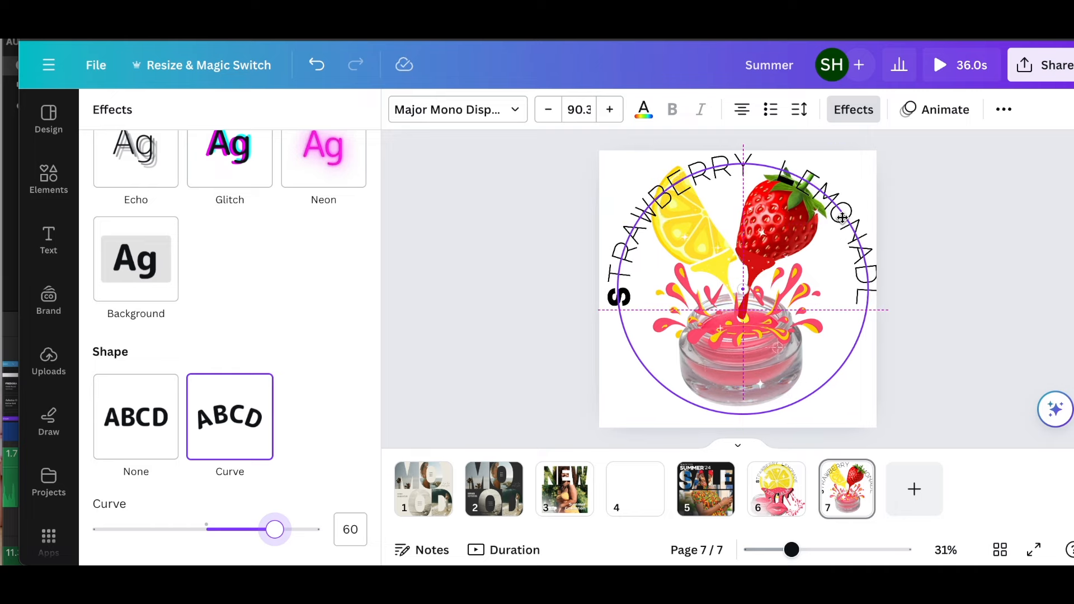
pyautogui.moveTo(842, 218); pyautogui.dragTo(845, 222)
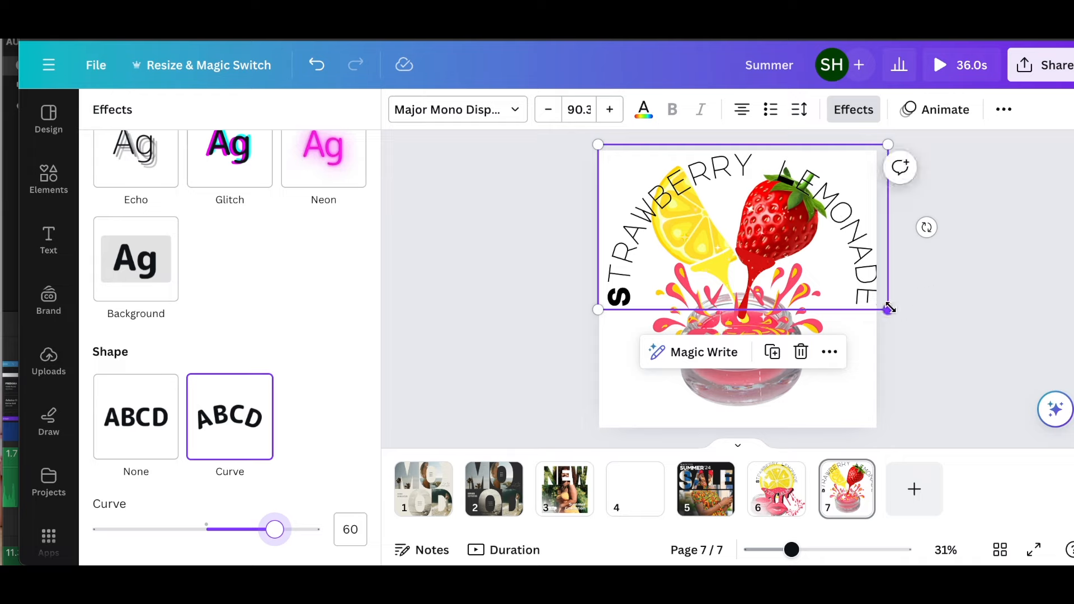
pyautogui.moveTo(888, 308); pyautogui.dragTo(877, 303)
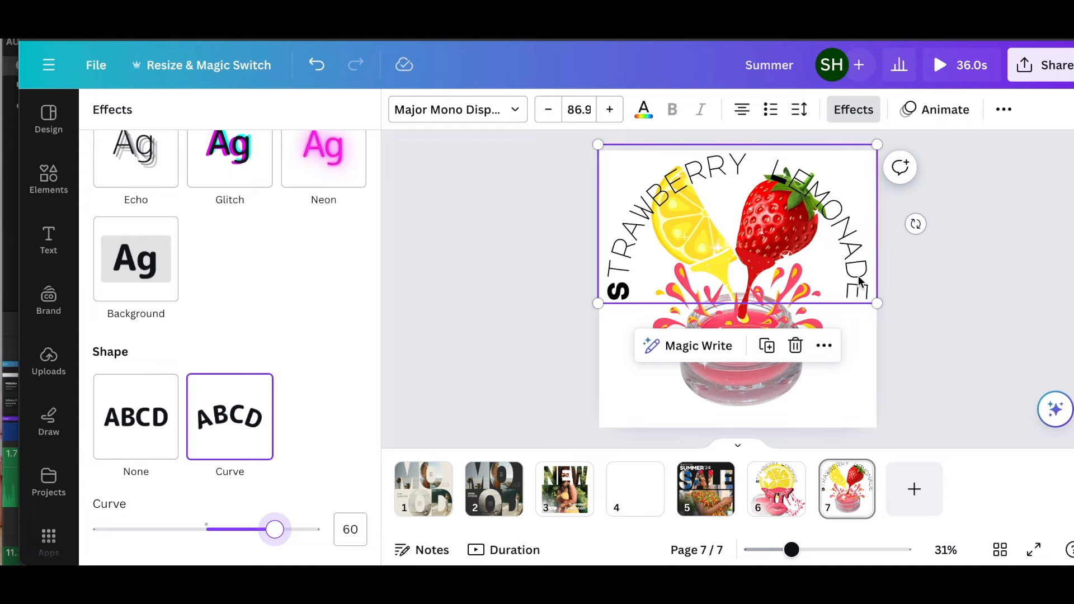
pyautogui.moveTo(854, 269); pyautogui.dragTo(854, 270)
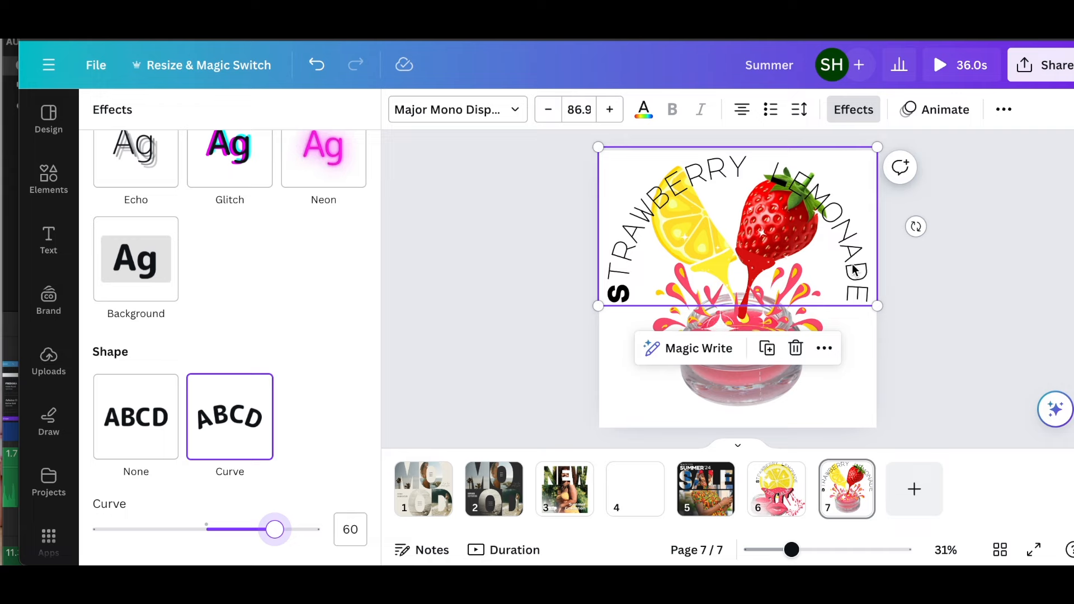
pyautogui.click(845, 232)
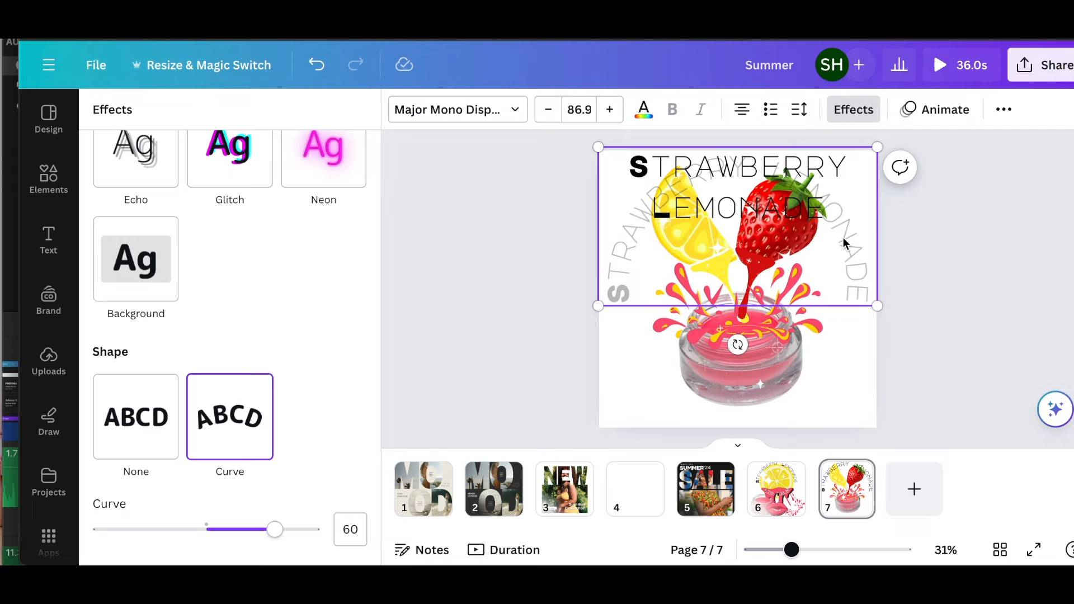
pyautogui.click(904, 220)
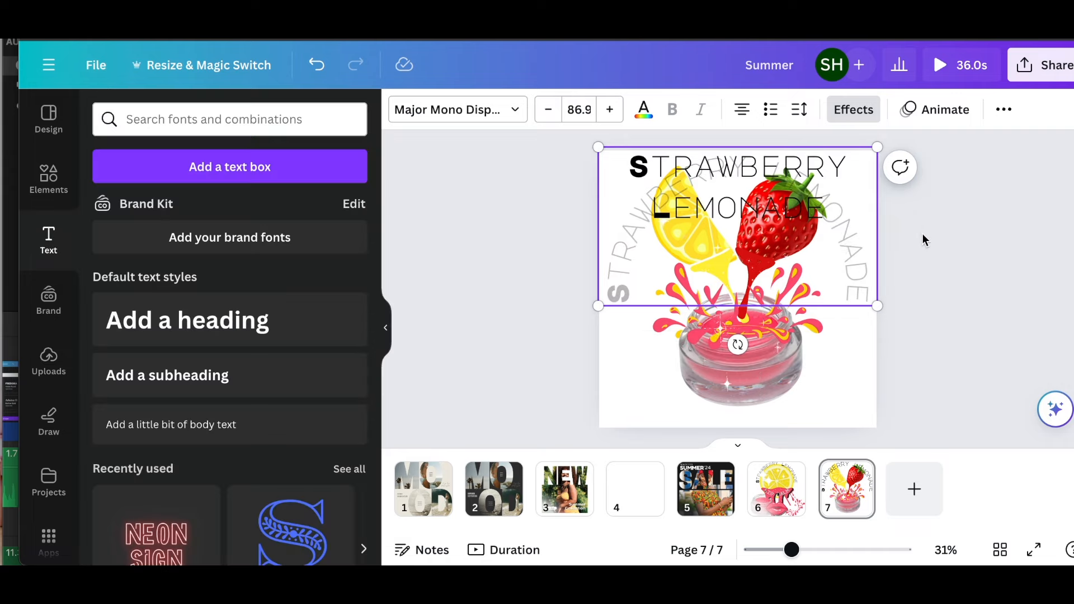
# - Duplicate the curved Strawberry Lemonade text lower on the page and replace the copy's wording with "LipBalm"
pyautogui.click(848, 212)
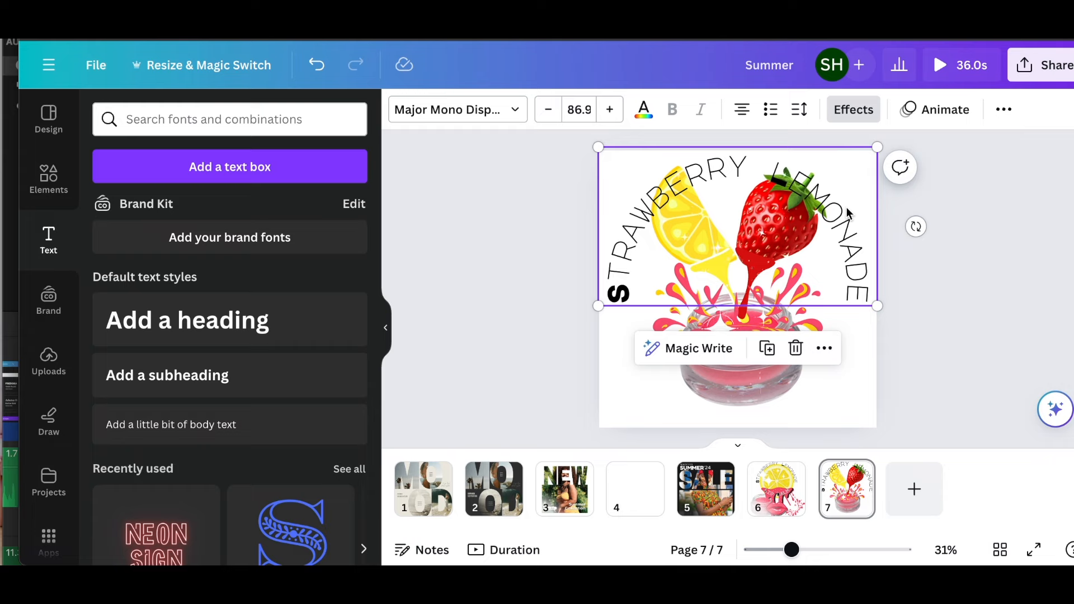
pyautogui.moveTo(847, 211); pyautogui.dragTo(828, 295)
pyautogui.doubleClick(828, 294)
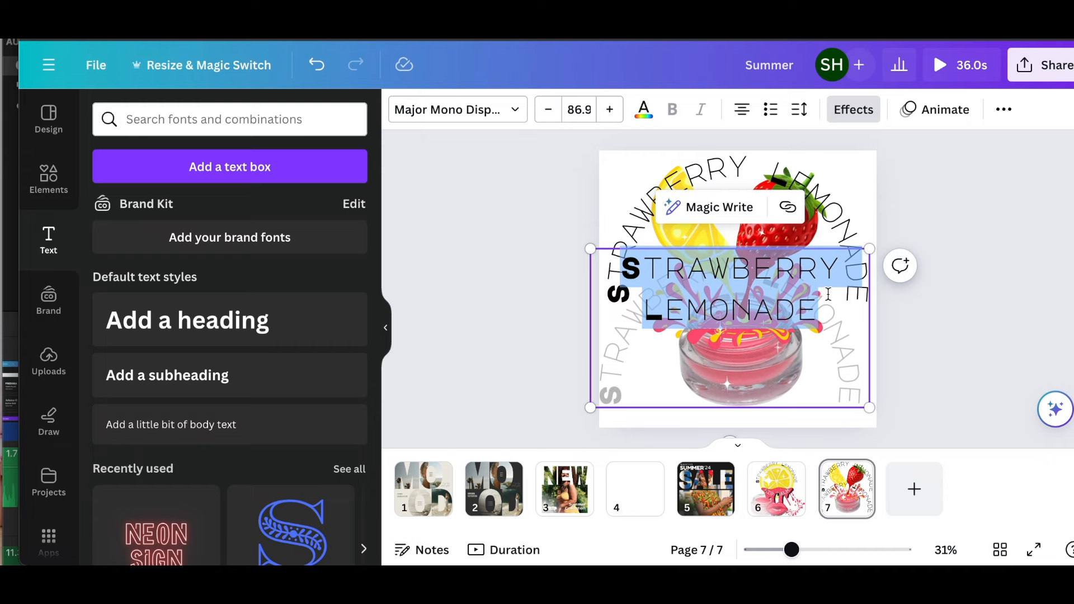
pyautogui.write('L')
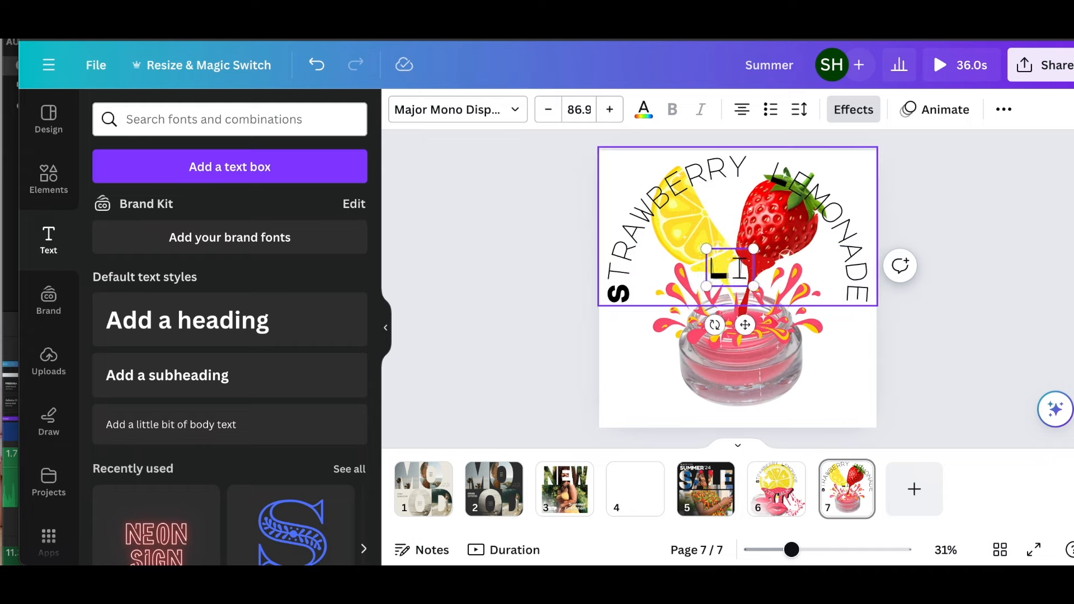
pyautogui.write('IPBALM')
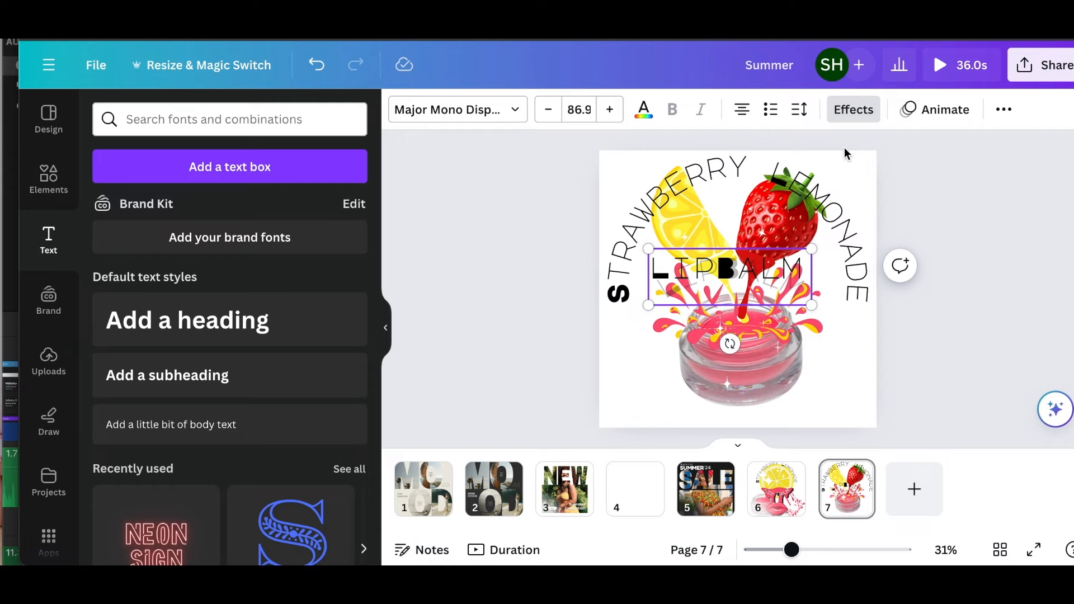
# - Curve the LipBalm text upward at its ends with a value of -53 and move it onto the lower part of the jar
pyautogui.click(851, 110)
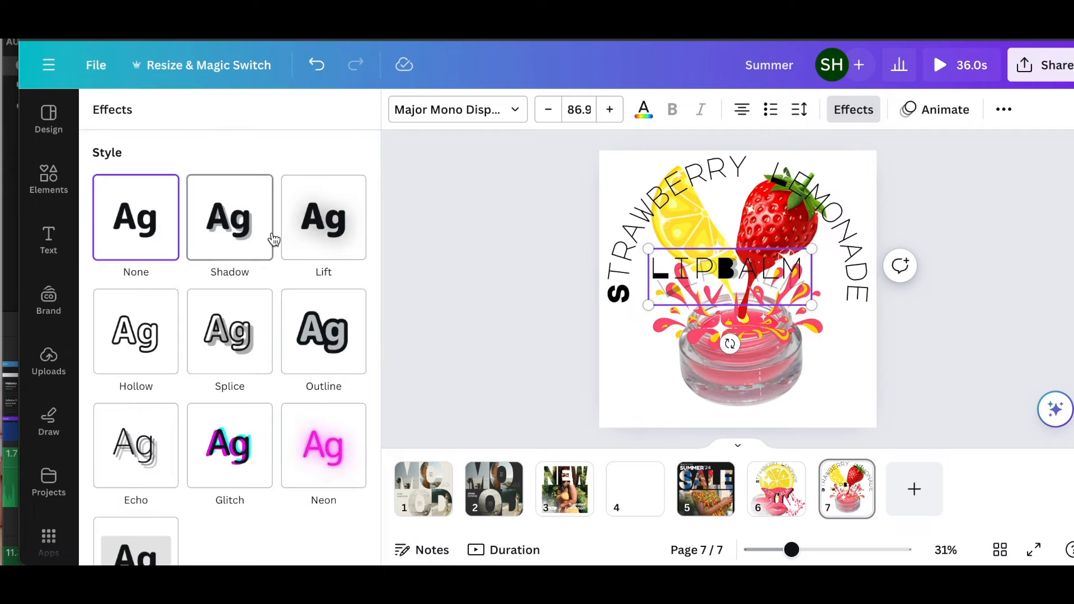
pyautogui.scroll(-5, 271, 238)
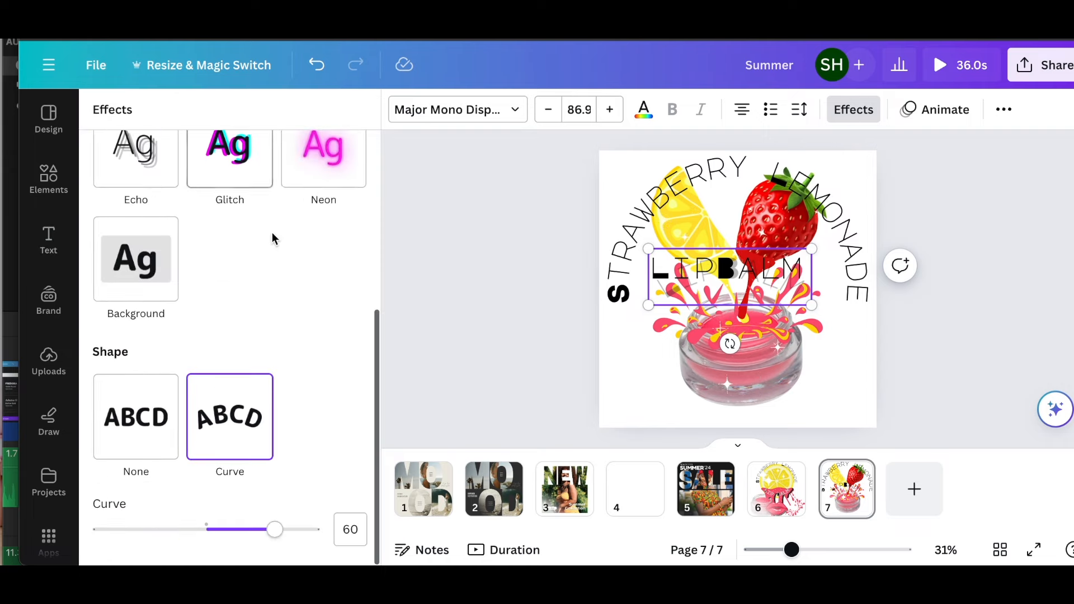
pyautogui.click(279, 529)
pyautogui.moveTo(280, 529); pyautogui.dragTo(147, 529)
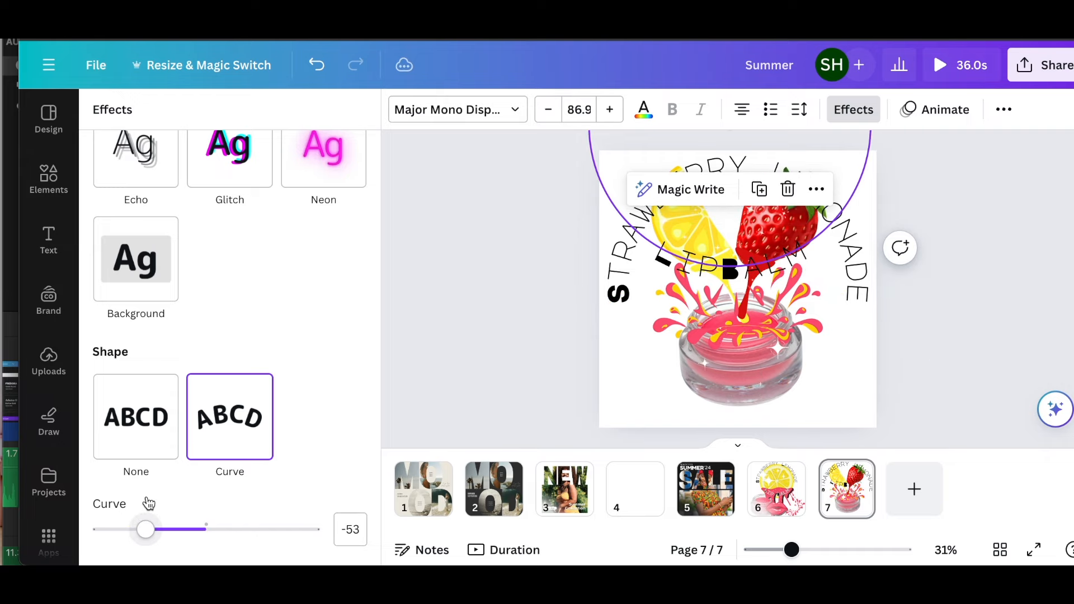
pyautogui.moveTo(744, 274); pyautogui.dragTo(749, 403)
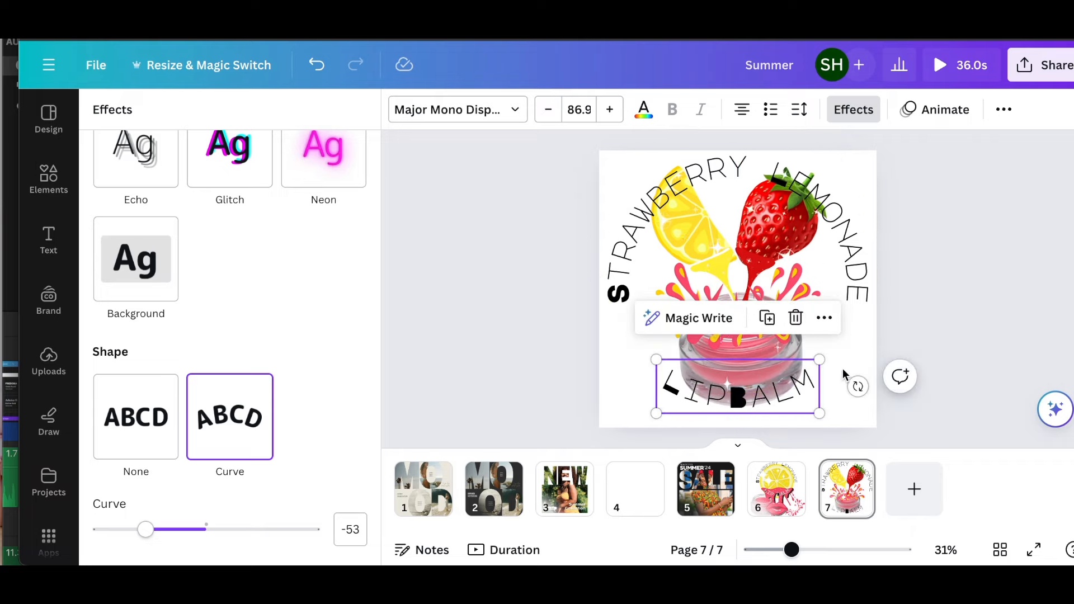
# - Scale the Strawberry Lemonade text down to about size 83.7 and reposition it over the fruit
pyautogui.click(857, 258)
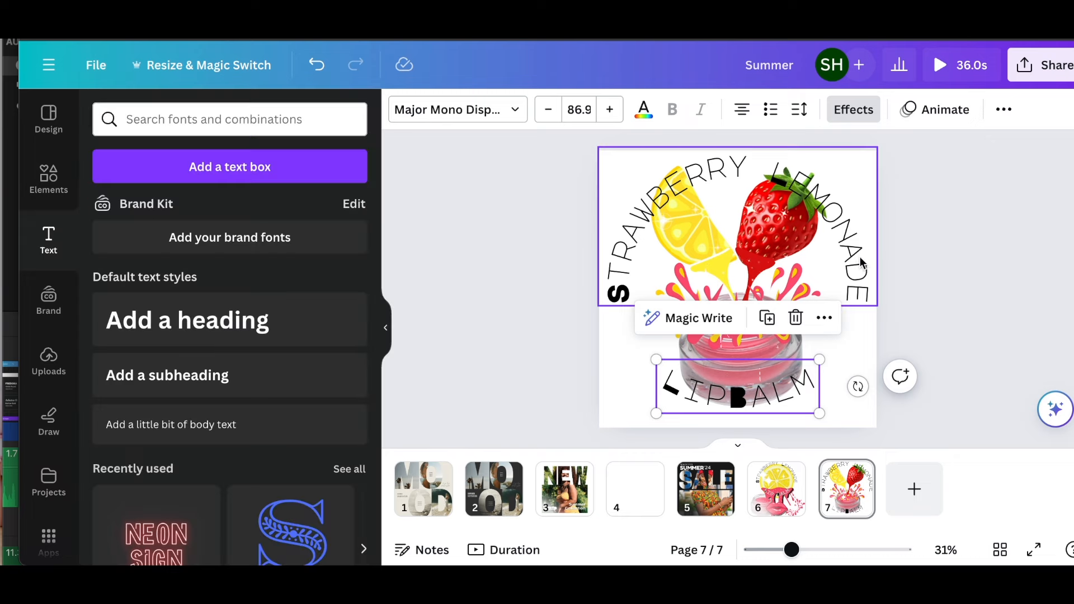
pyautogui.moveTo(856, 258); pyautogui.dragTo(857, 263)
pyautogui.moveTo(870, 306); pyautogui.dragTo(862, 305)
pyautogui.moveTo(836, 257); pyautogui.dragTo(846, 264)
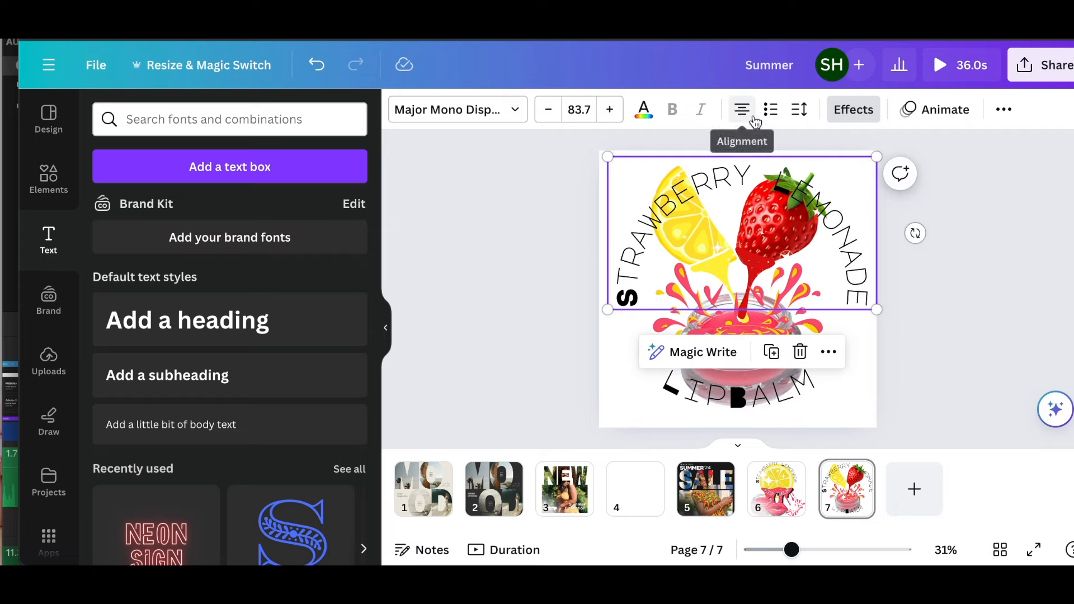
# - Set the Strawberry Lemonade text's curve to 57, move it slightly higher on the page, and deselect it
pyautogui.click(848, 117)
pyautogui.scroll(-5, 174, 394)
pyautogui.moveTo(275, 528); pyautogui.dragTo(282, 532)
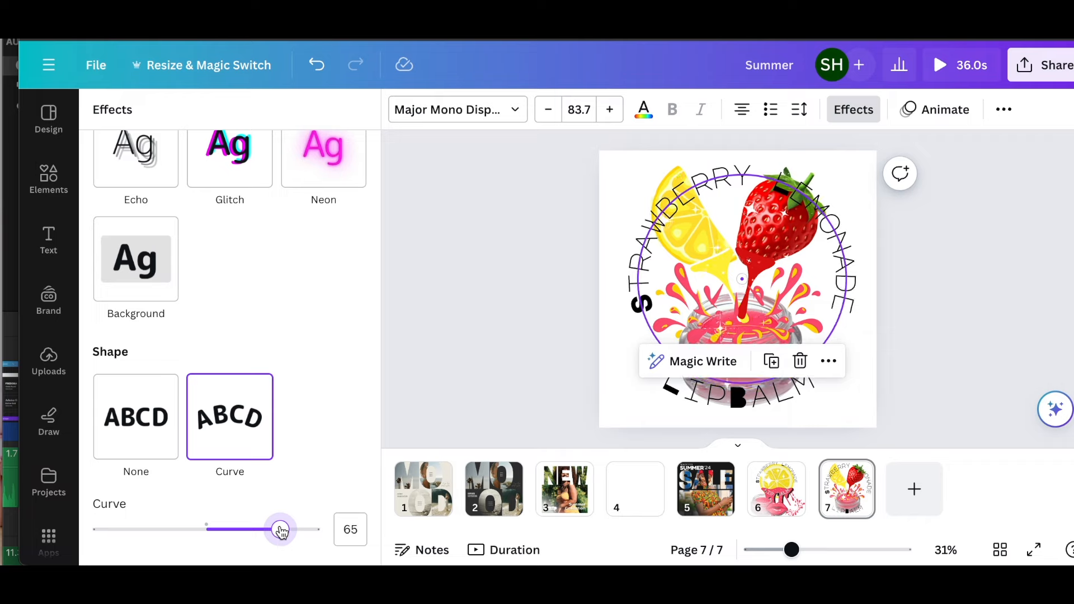
pyautogui.moveTo(282, 532); pyautogui.dragTo(271, 530)
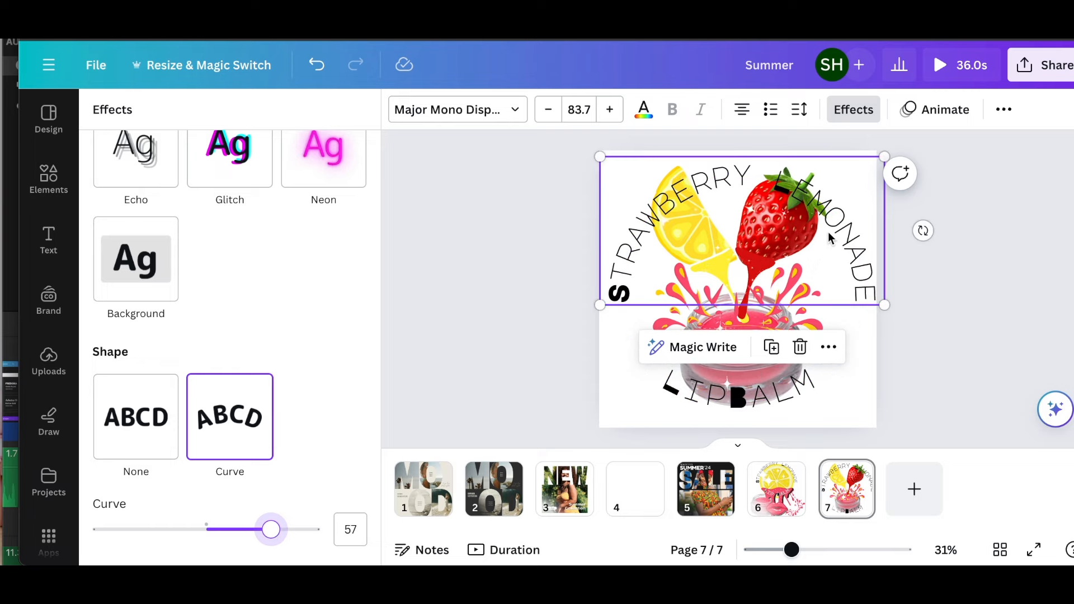
pyautogui.moveTo(838, 224); pyautogui.dragTo(838, 208)
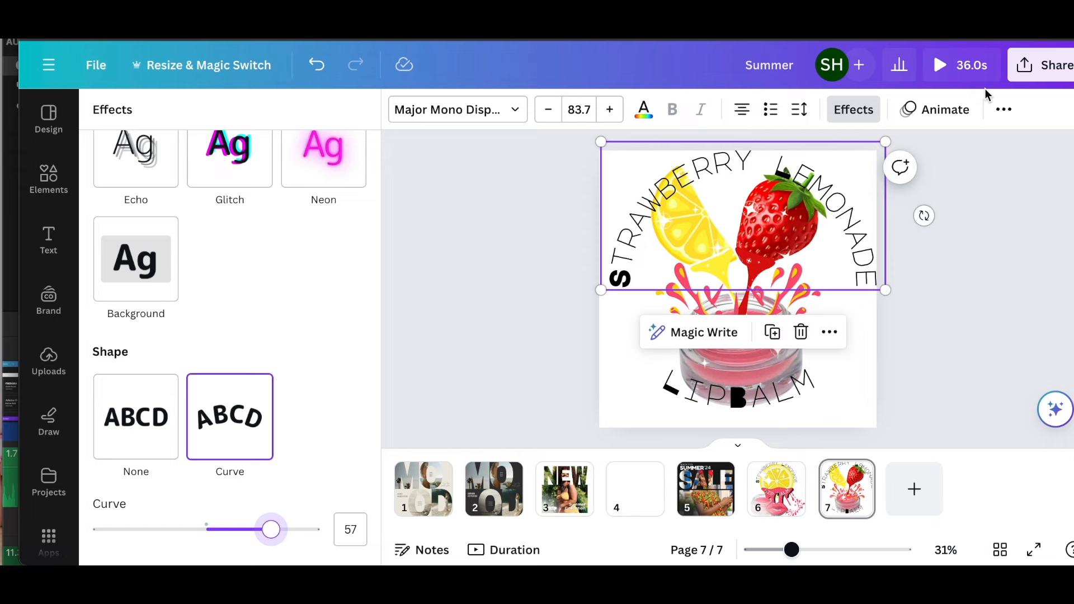
pyautogui.click(966, 187)
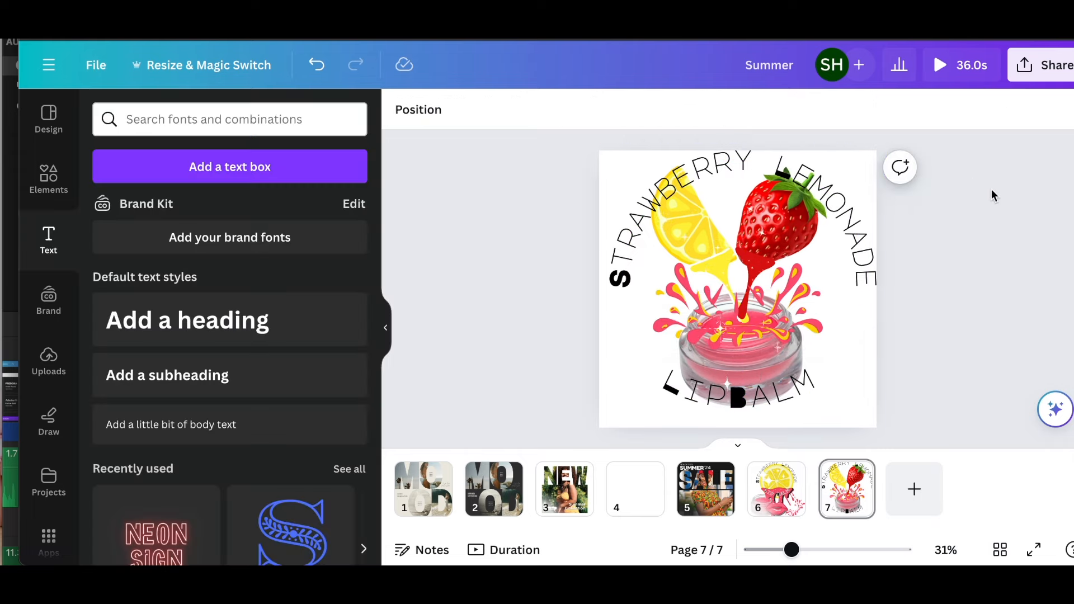
# - Select the fruit, drip, splash, jar and sparkle layers together, scale them down, and center the artwork between the two curved texts
pyautogui.click(420, 118)
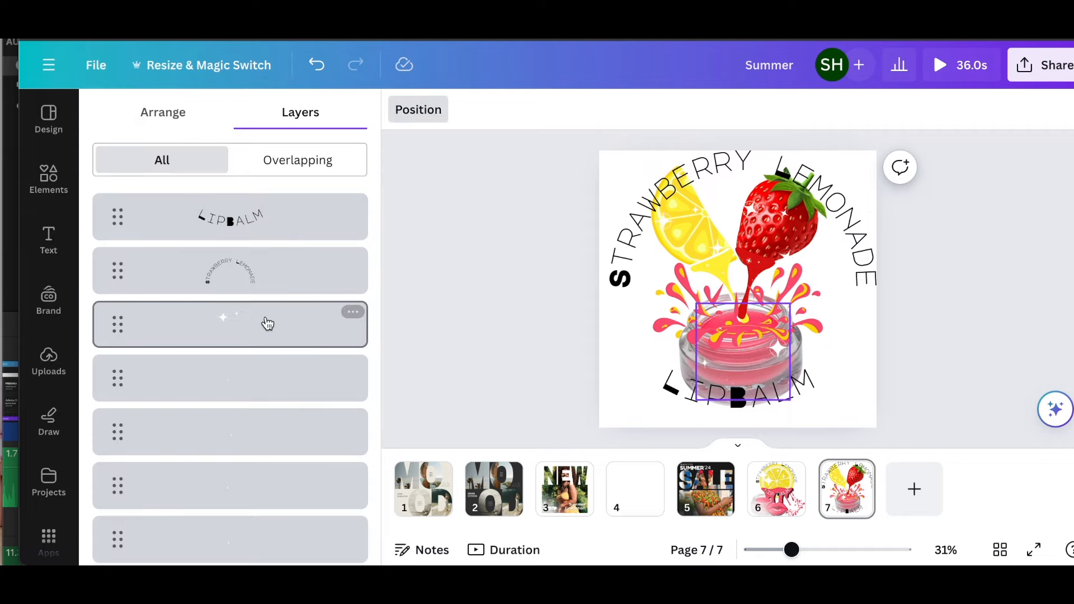
pyautogui.scroll(-3, 266, 320)
pyautogui.scroll(-3, 266, 318)
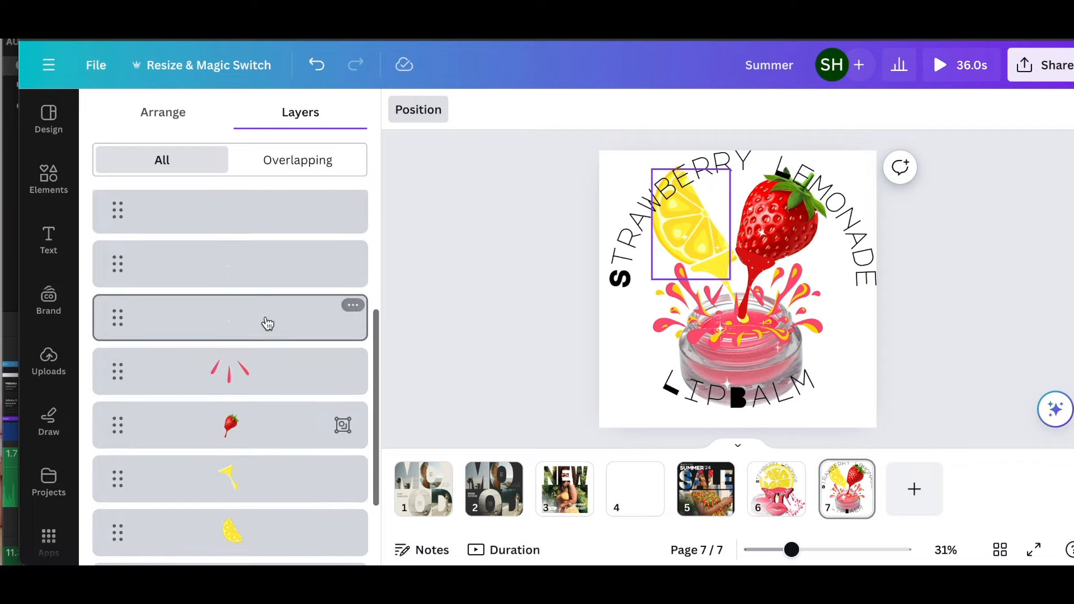
pyautogui.scroll(1, 267, 320)
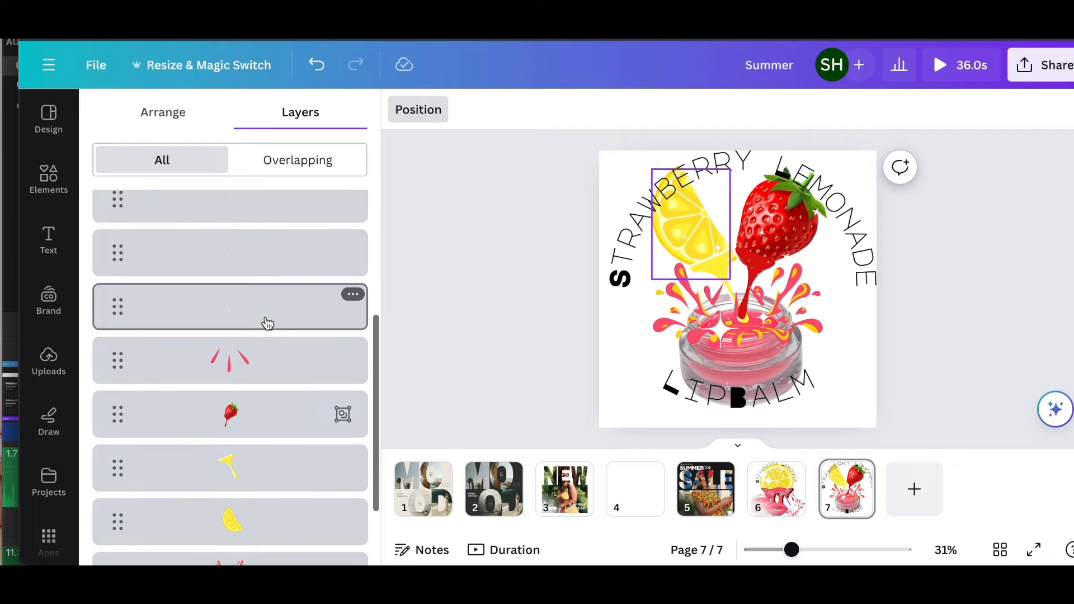
pyautogui.click(273, 266)
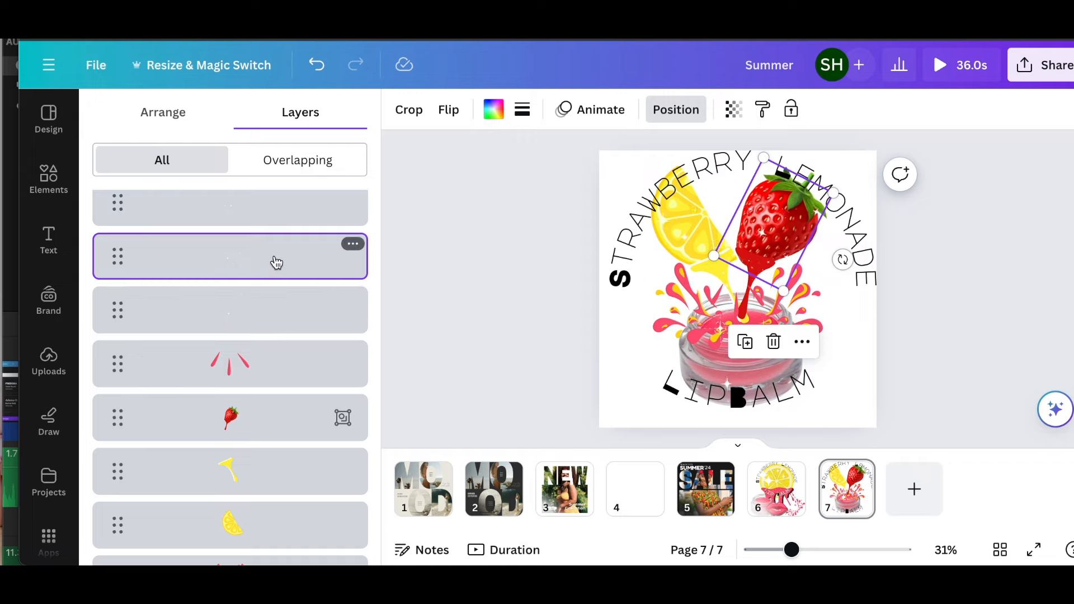
pyautogui.keyDown('shift'); pyautogui.click(271, 317); pyautogui.keyUp('shift')
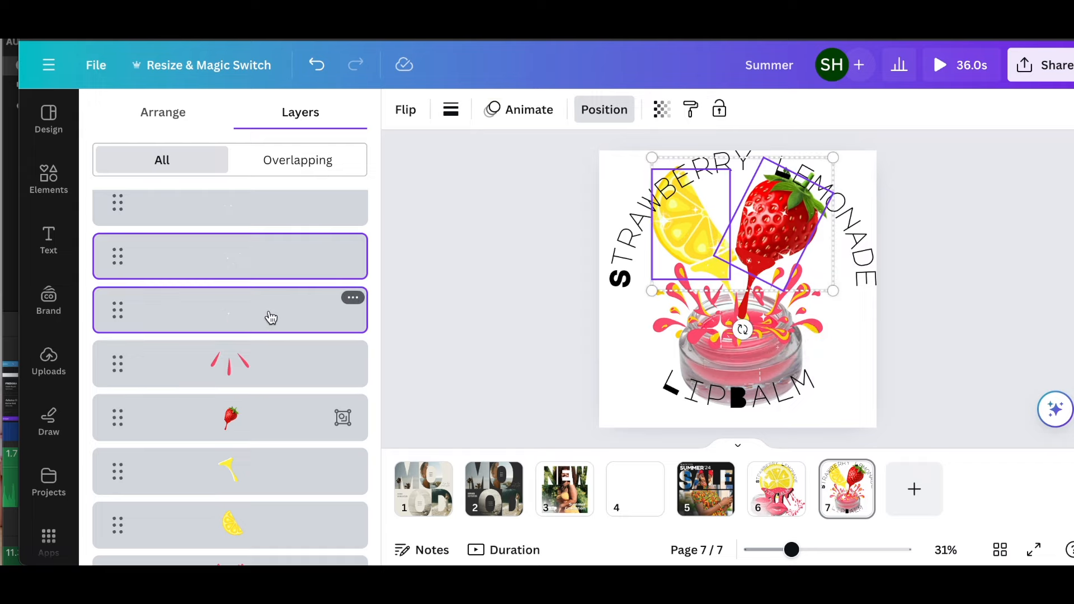
pyautogui.keyDown('shift'); pyautogui.click(264, 370); pyautogui.keyUp('shift')
pyautogui.keyDown('shift'); pyautogui.click(262, 414); pyautogui.keyUp('shift')
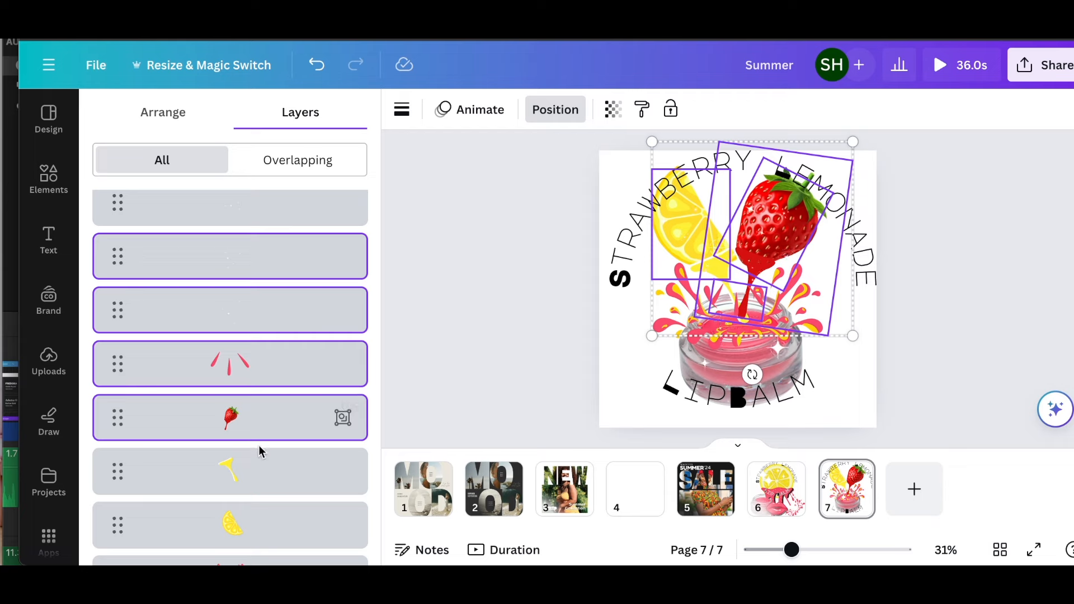
pyautogui.keyDown('shift'); pyautogui.click(259, 470); pyautogui.keyUp('shift')
pyautogui.keyDown('shift'); pyautogui.click(253, 534); pyautogui.keyUp('shift')
pyautogui.scroll(-2, 253, 534)
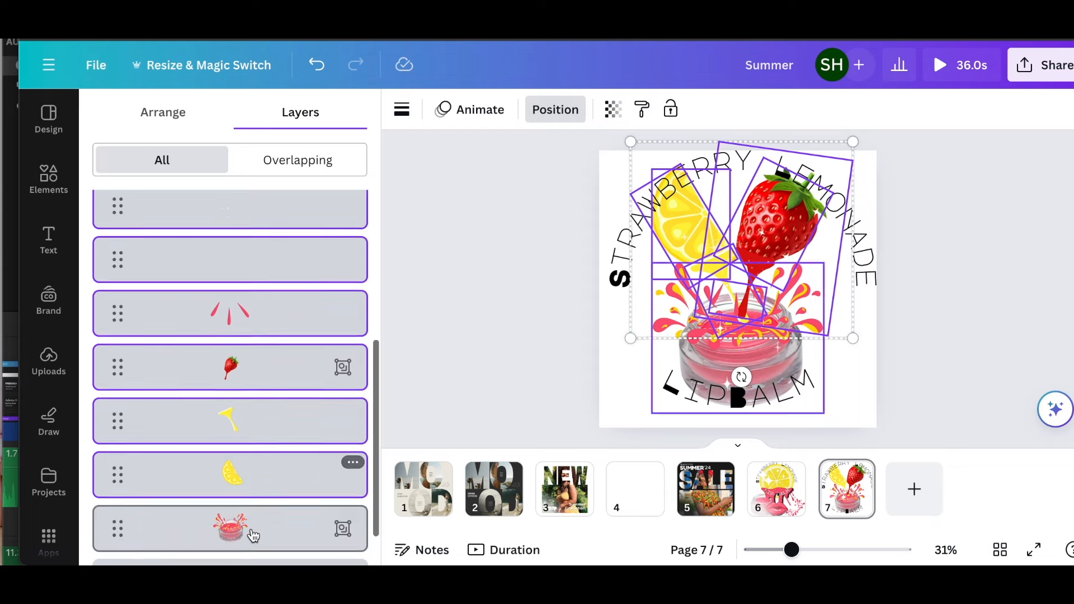
pyautogui.keyDown('shift'); pyautogui.click(252, 476); pyautogui.keyUp('shift')
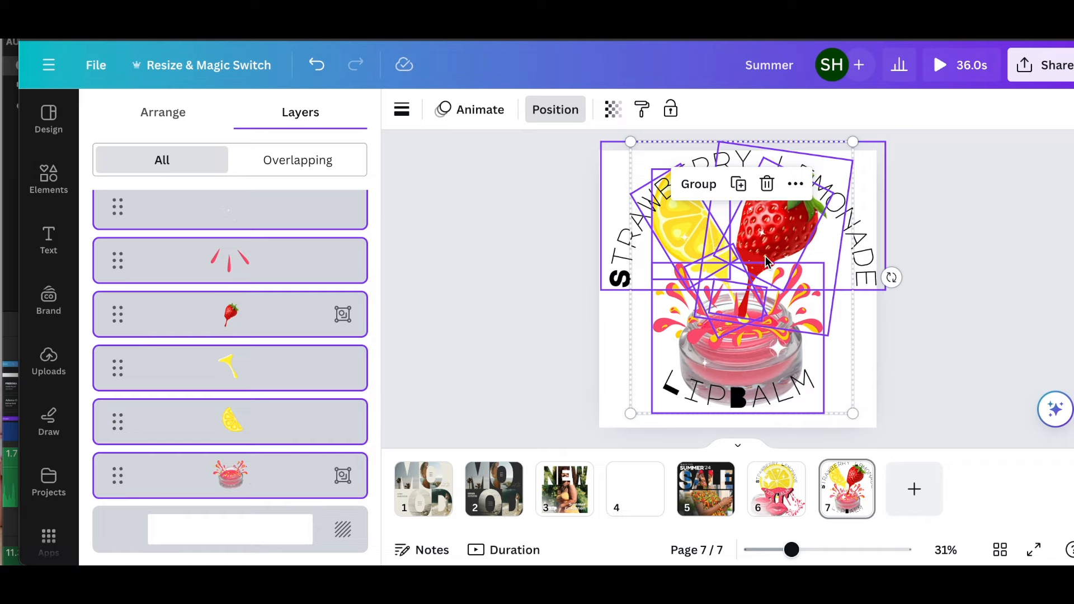
pyautogui.moveTo(859, 408); pyautogui.dragTo(809, 360)
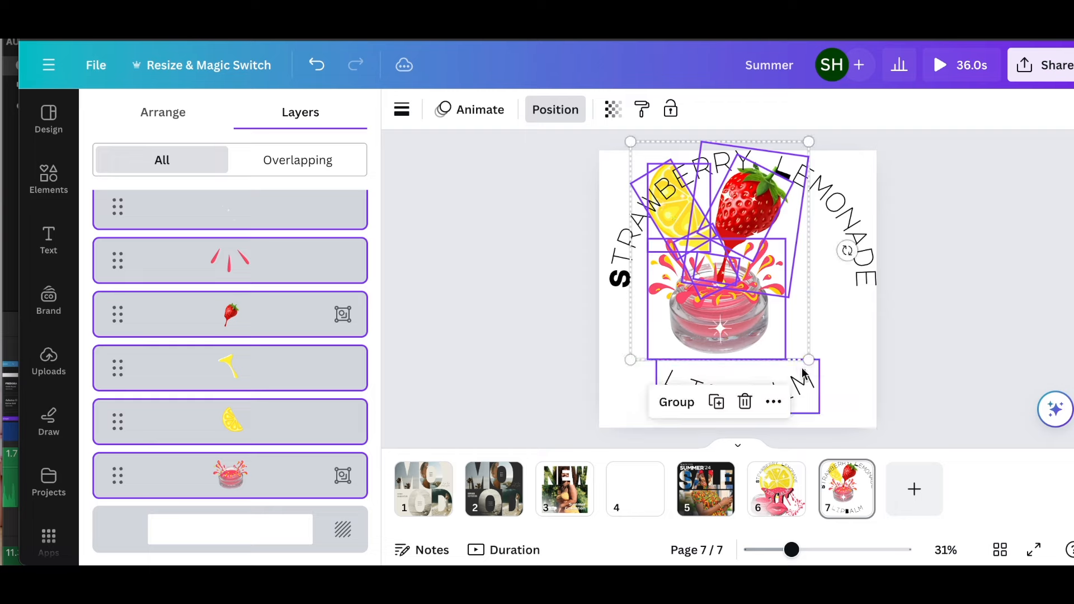
pyautogui.moveTo(744, 250); pyautogui.dragTo(767, 280)
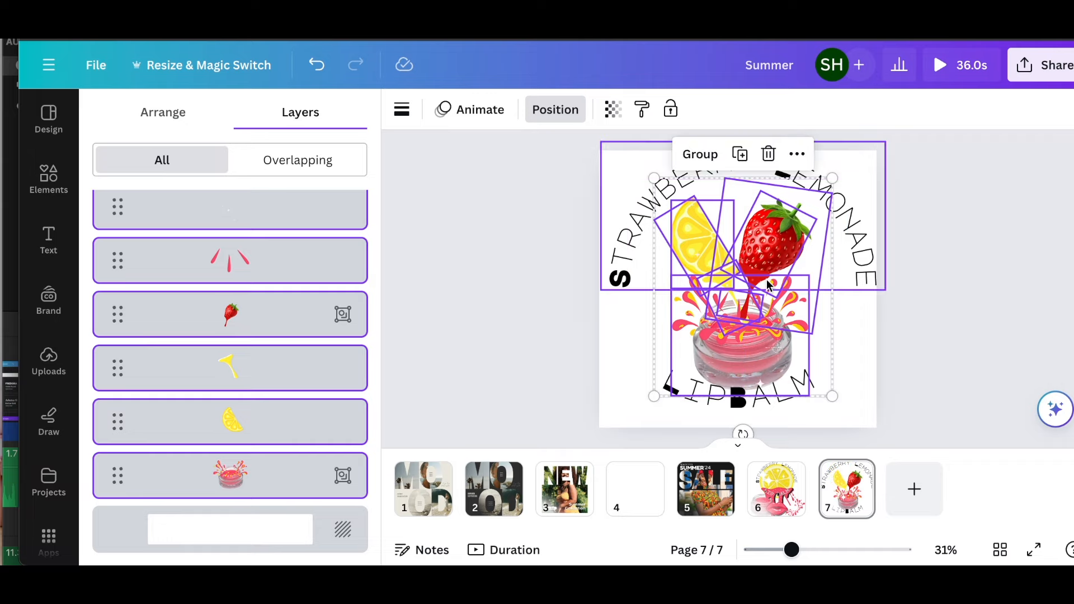
pyautogui.click(938, 245)
pyautogui.click(938, 244)
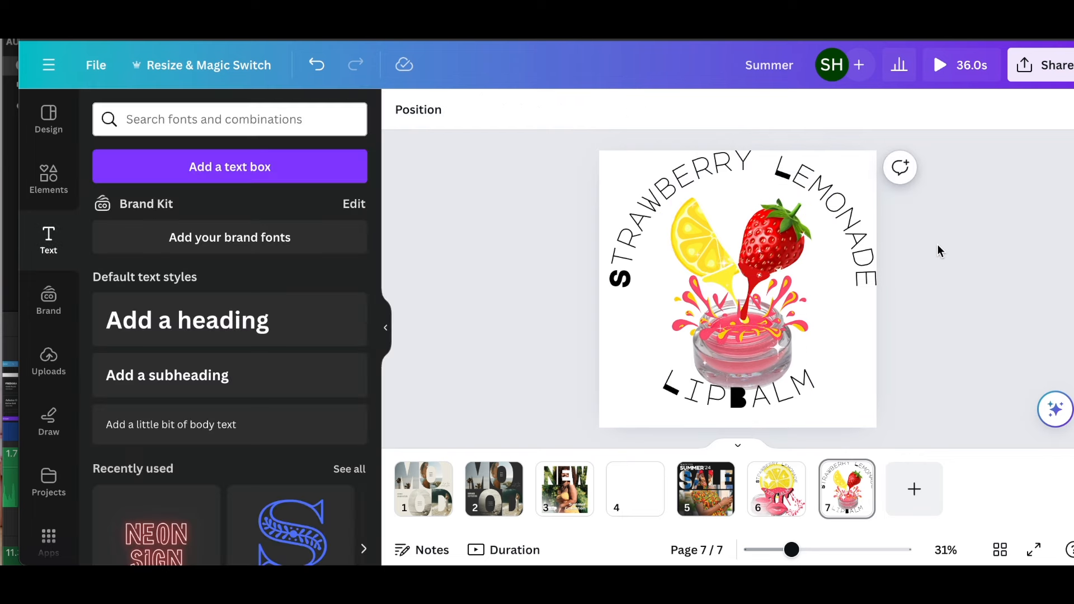
# - Set the Strawberry Lemonade text's curve to 65 and move it slightly lower so it sits fully inside the page
pyautogui.click(863, 239)
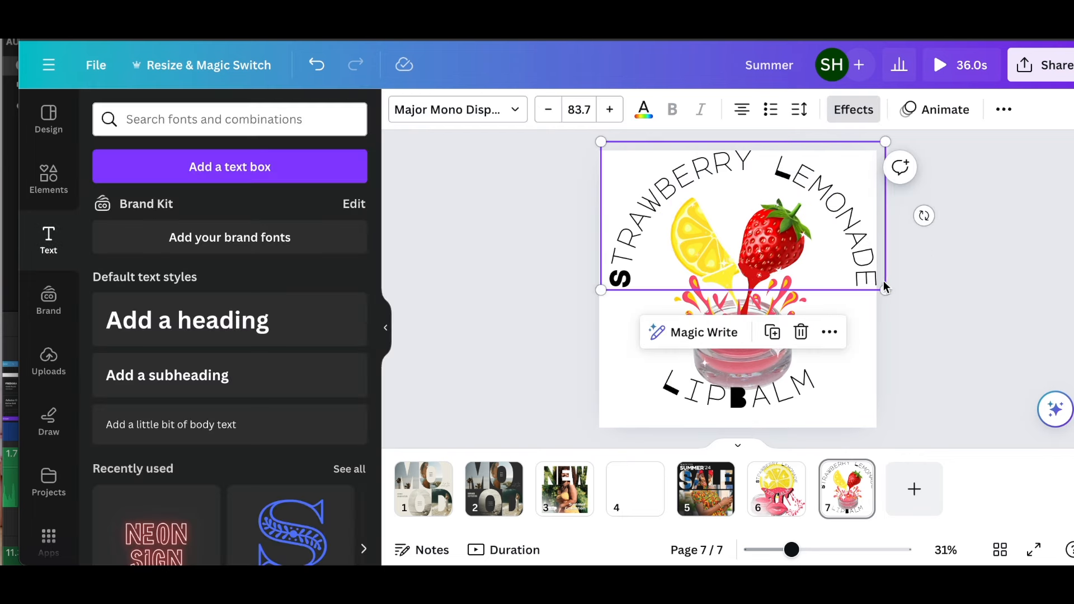
pyautogui.click(848, 111)
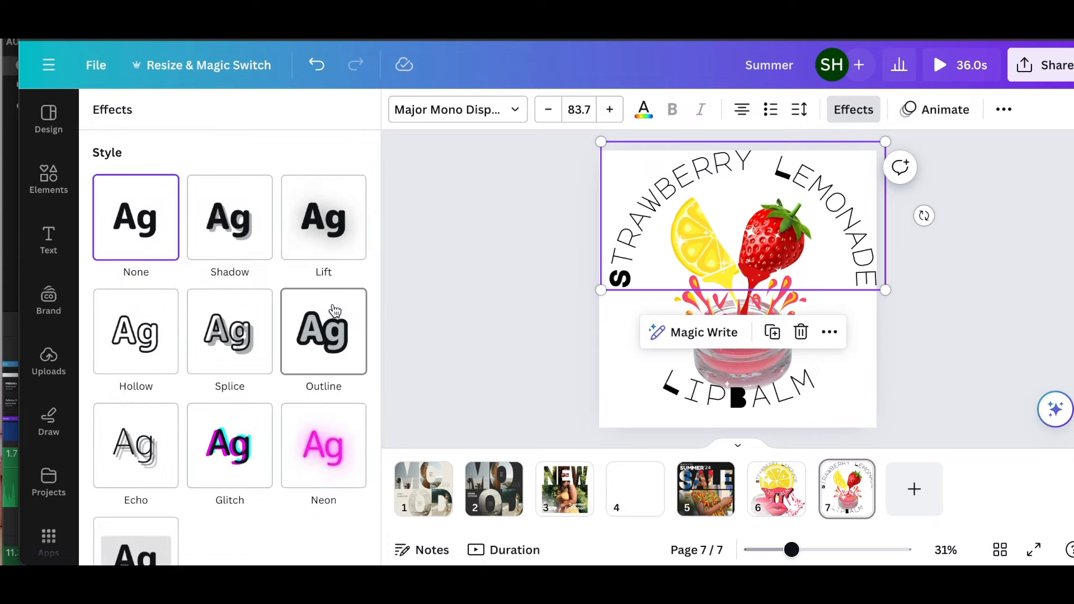
pyautogui.scroll(-5, 330, 313)
pyautogui.moveTo(271, 530); pyautogui.dragTo(281, 530)
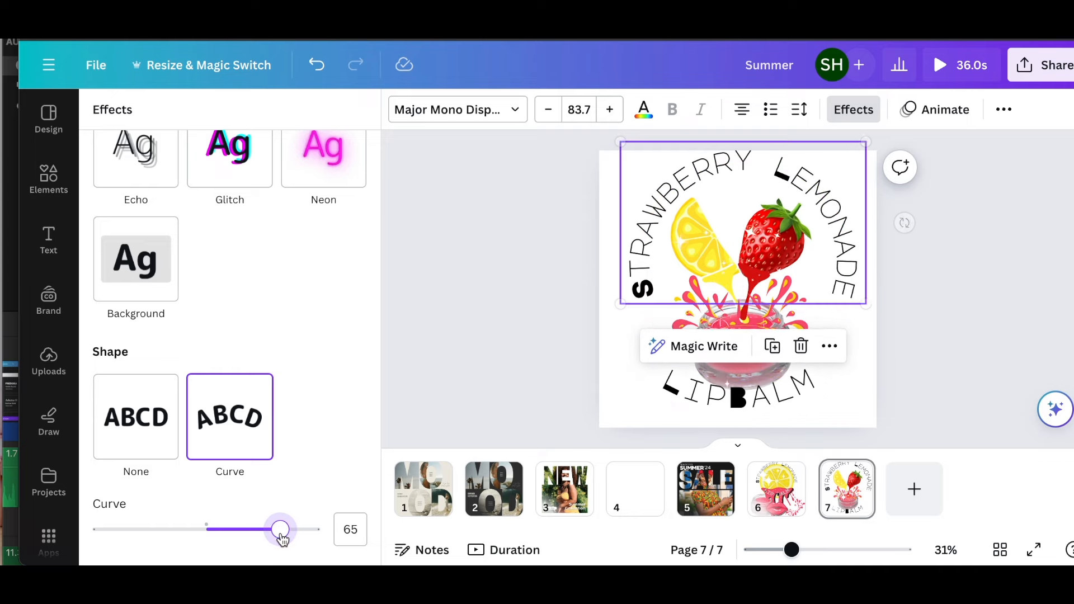
pyautogui.click(831, 196)
pyautogui.click(922, 203)
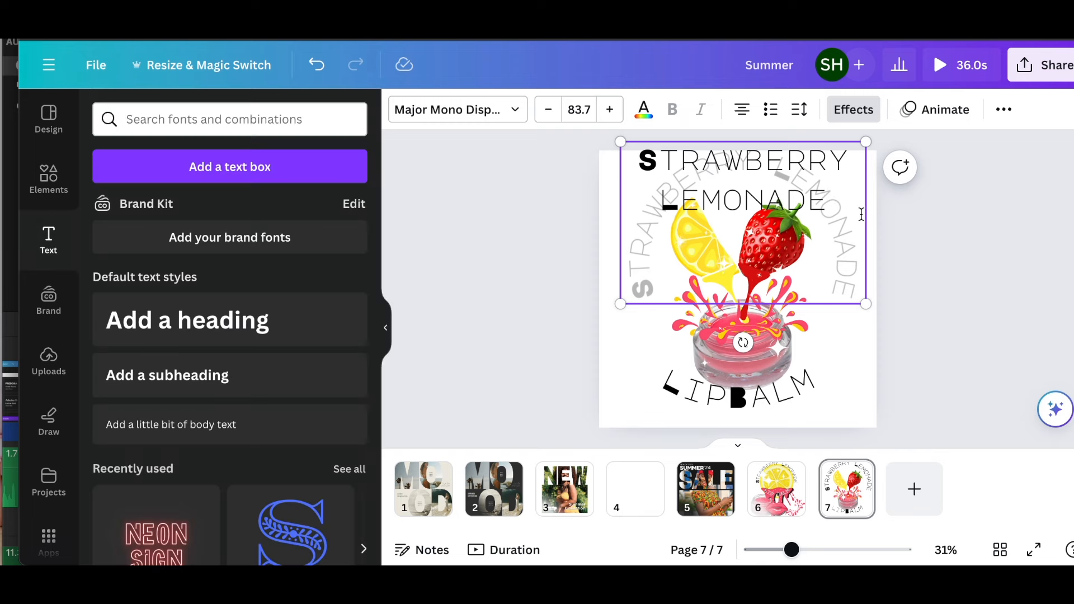
pyautogui.moveTo(846, 210); pyautogui.dragTo(845, 223)
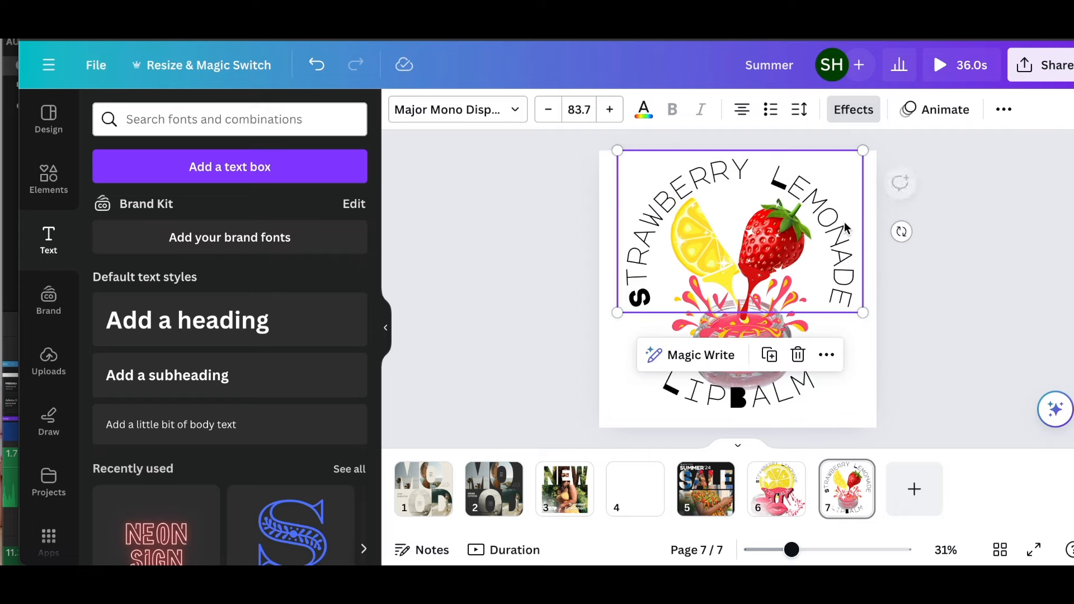
pyautogui.click(934, 223)
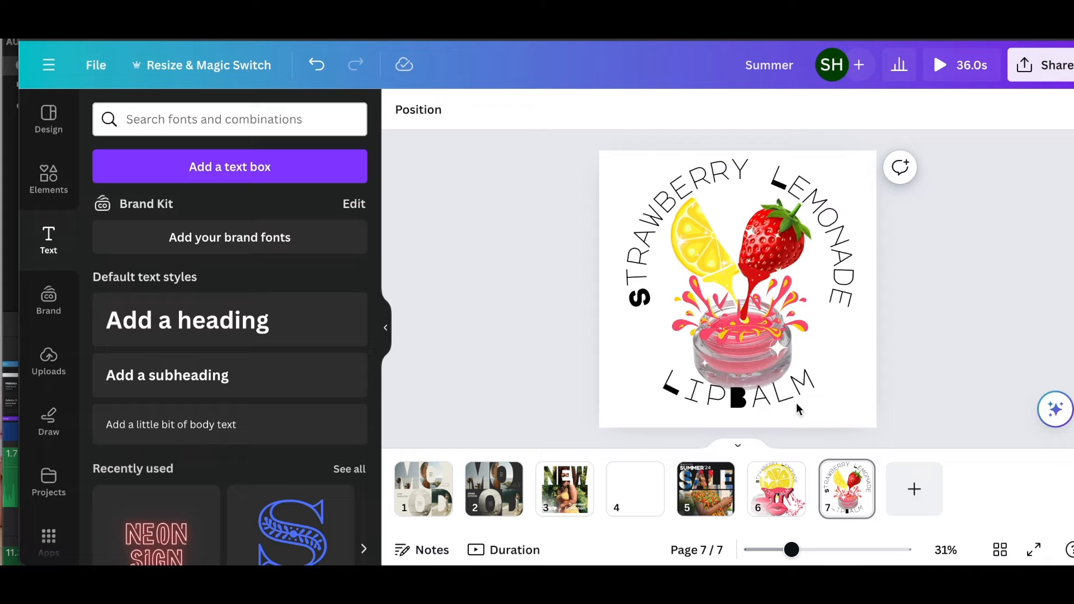
# - Move the LipBalm text slightly lower beneath the jar and set its curve to -85
pyautogui.click(780, 398)
pyautogui.moveTo(780, 399); pyautogui.dragTo(782, 407)
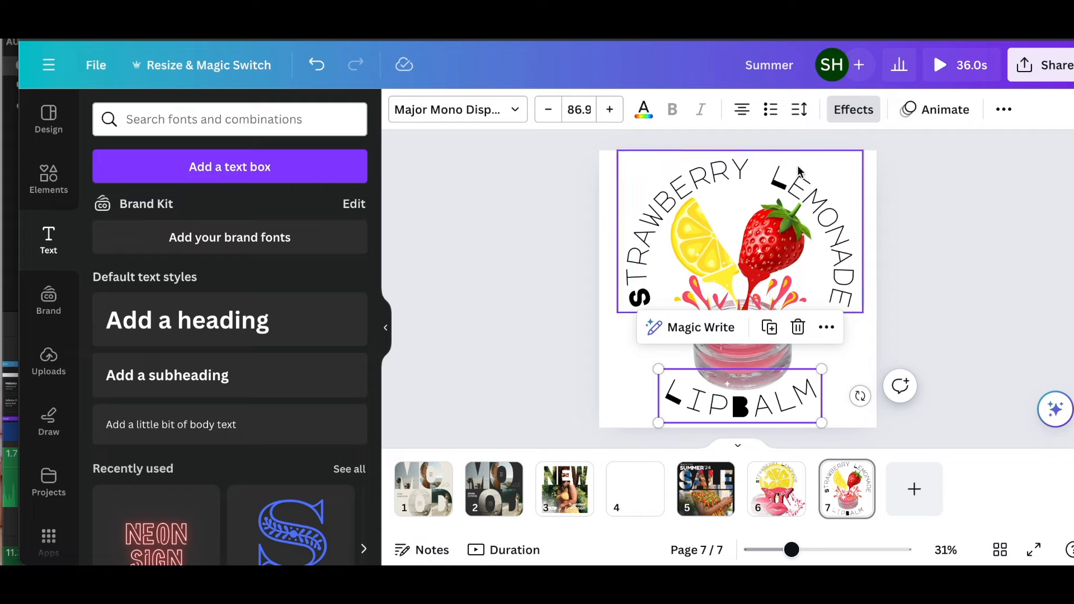
pyautogui.click(853, 109)
pyautogui.scroll(-5, 231, 408)
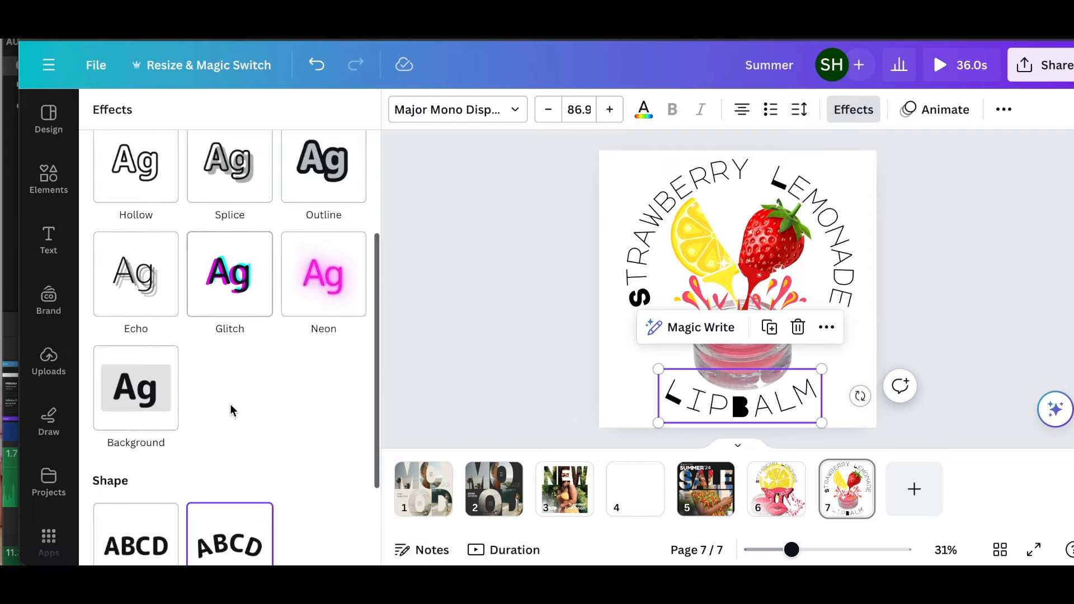
pyautogui.moveTo(150, 532); pyautogui.dragTo(110, 512)
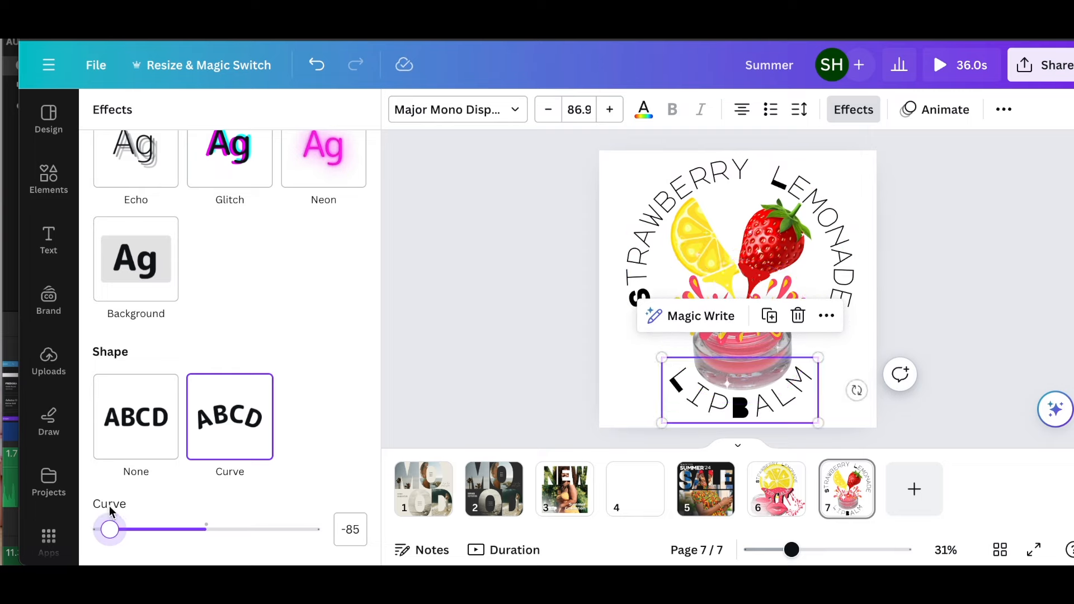
pyautogui.click(798, 391)
pyautogui.click(914, 301)
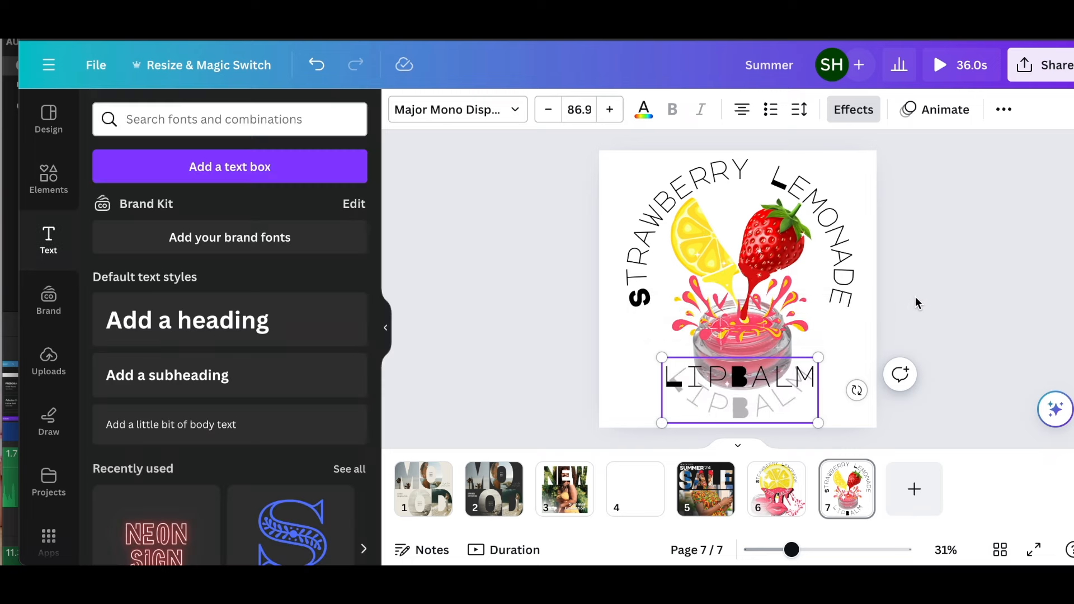
# - Color the whole Strawberry Lemonade text pink with document color #f95373
pyautogui.click(838, 247)
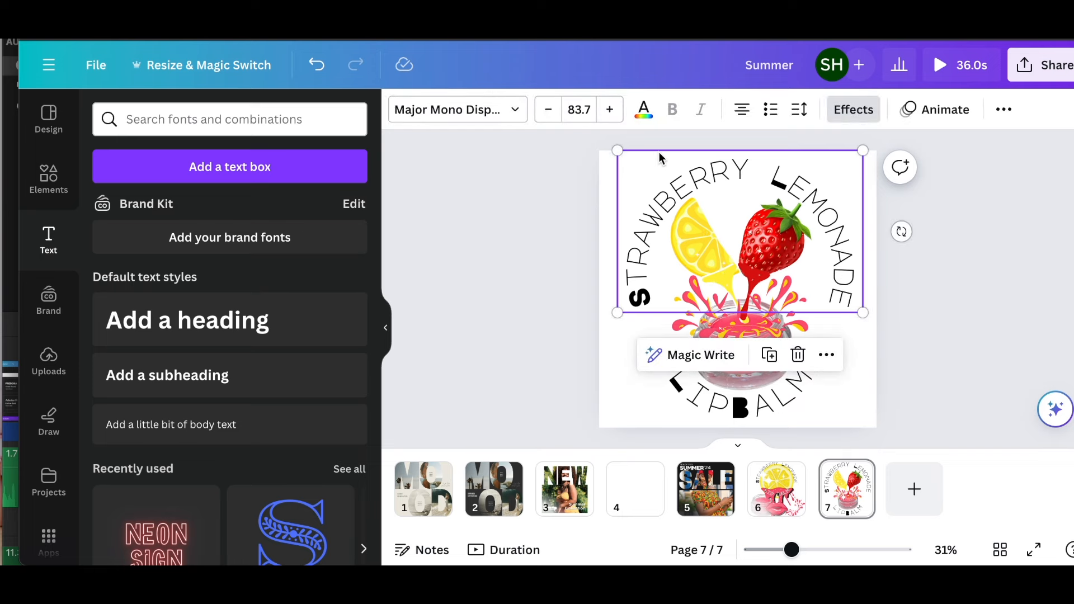
pyautogui.click(644, 109)
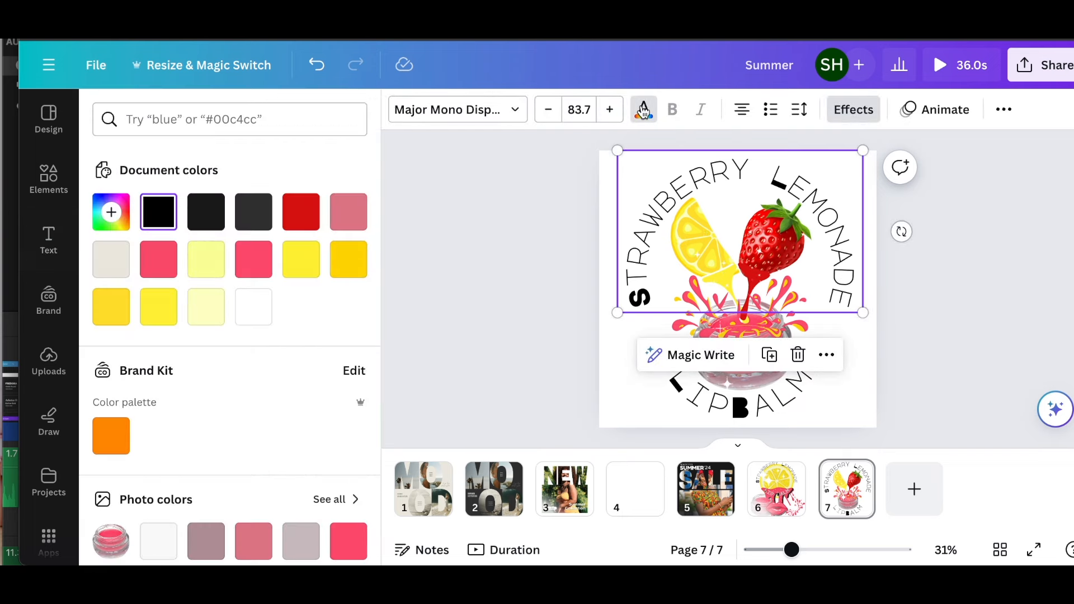
pyautogui.click(158, 273)
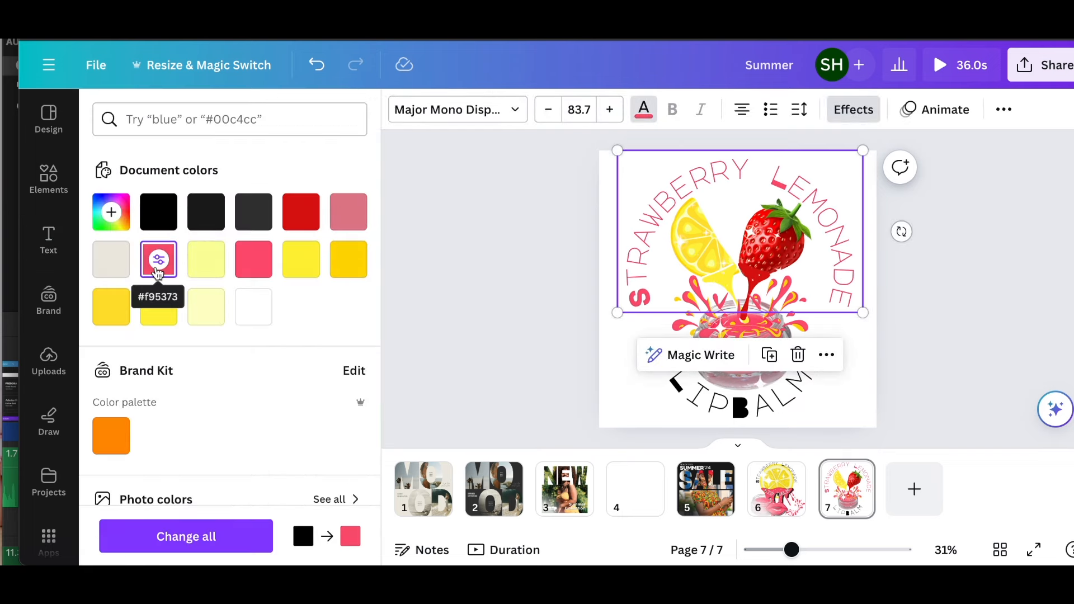
pyautogui.scroll(-8, 157, 273)
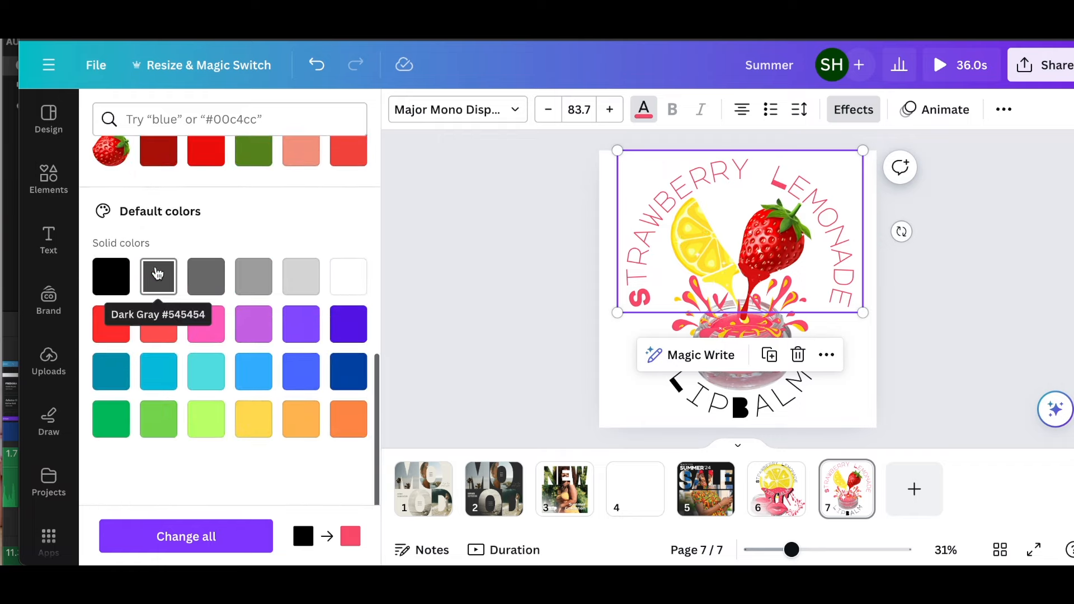
pyautogui.scroll(5, 157, 273)
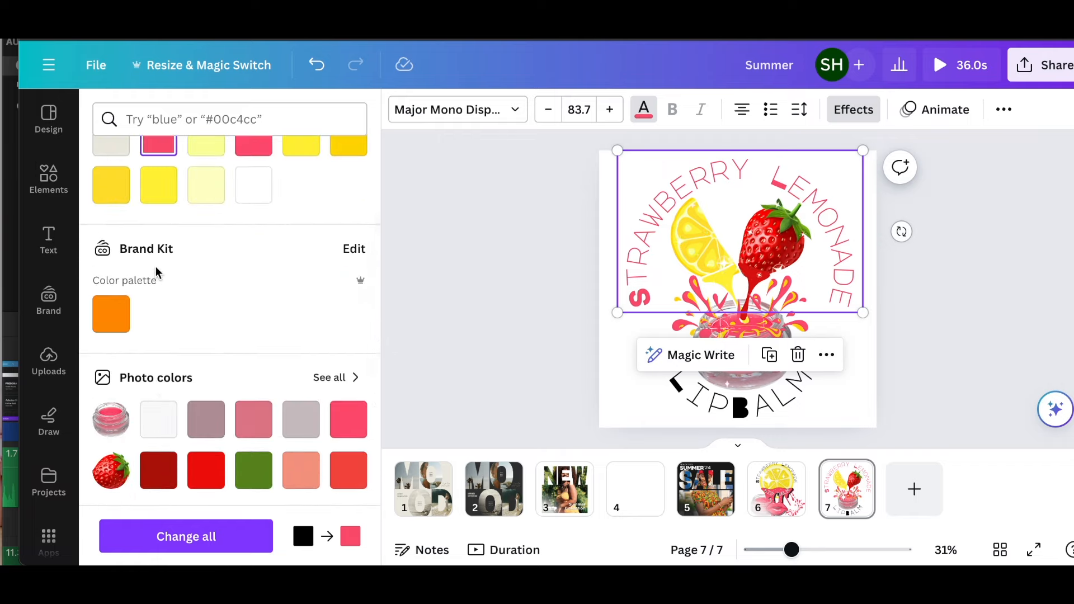
pyautogui.scroll(-2, 156, 267)
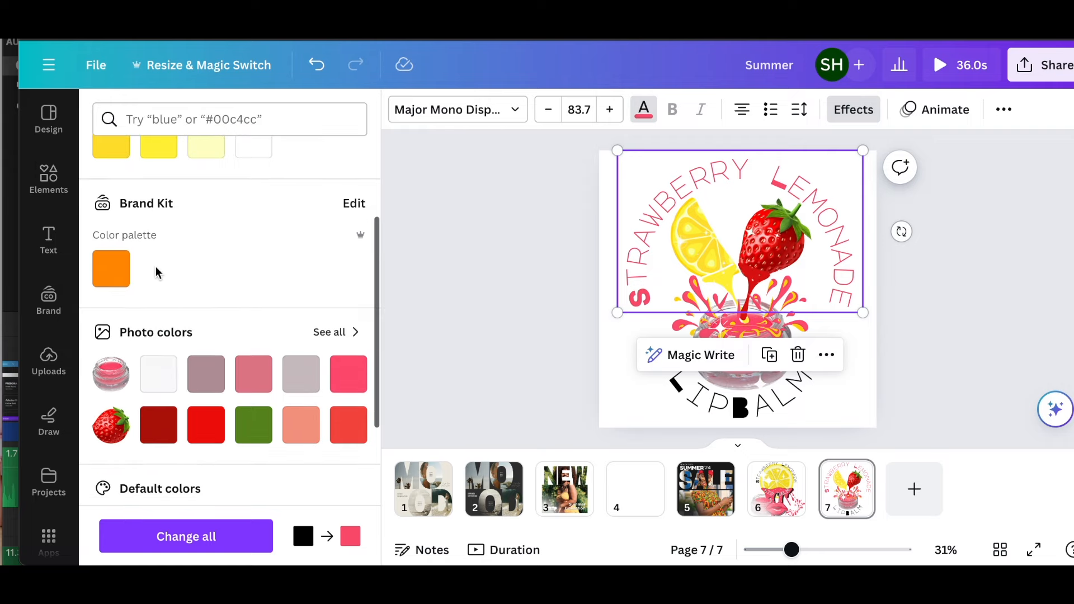
# - Recolor only the word Lemonade in the curved text yellow with document color #fef13a and deselect the text
pyautogui.click(777, 185)
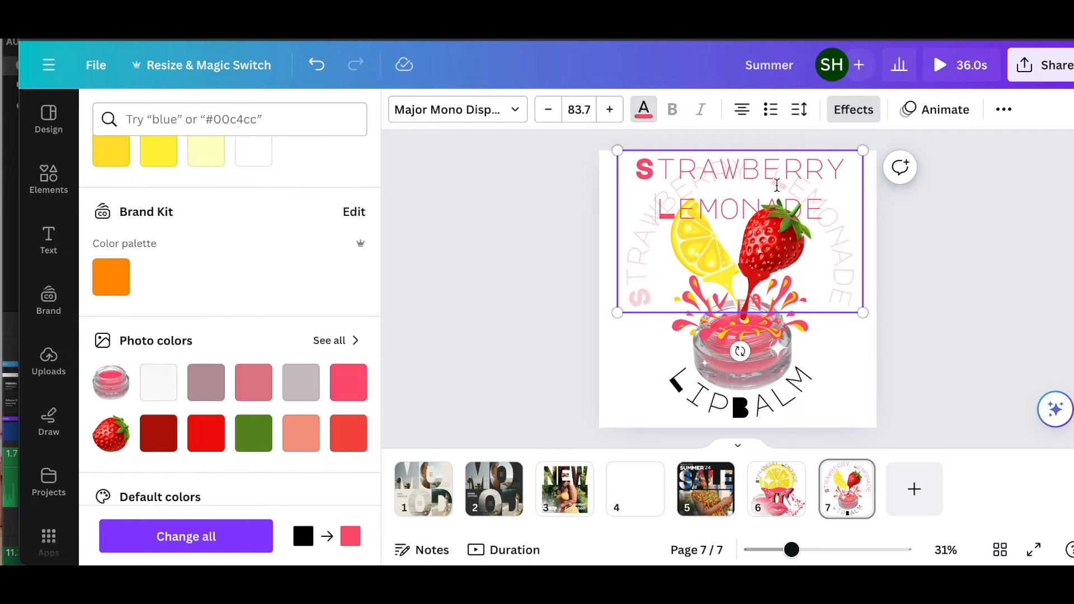
pyautogui.click(751, 219)
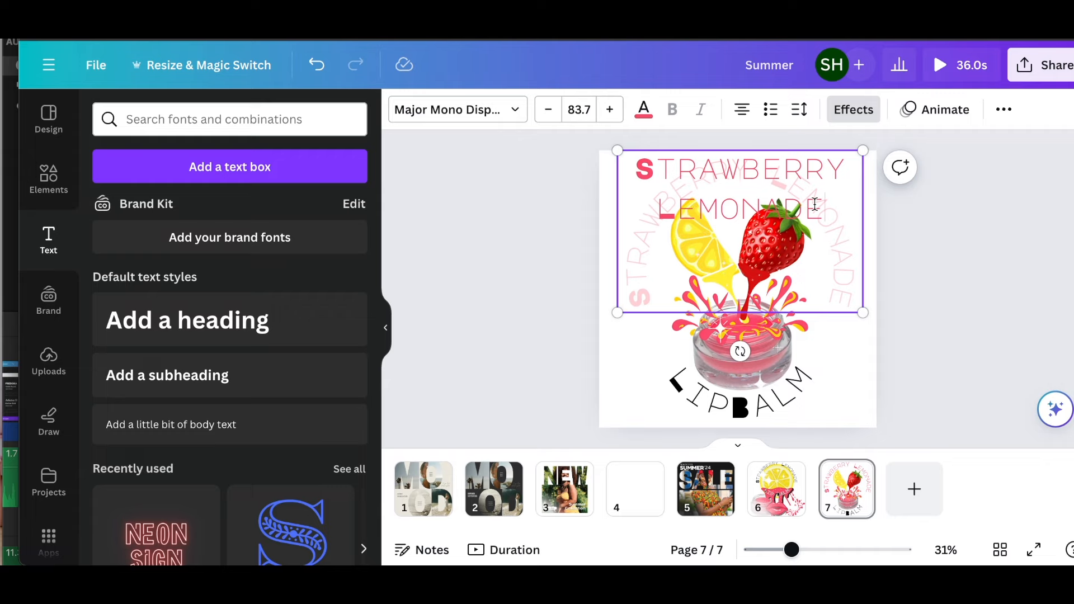
pyautogui.moveTo(824, 208); pyautogui.dragTo(656, 210)
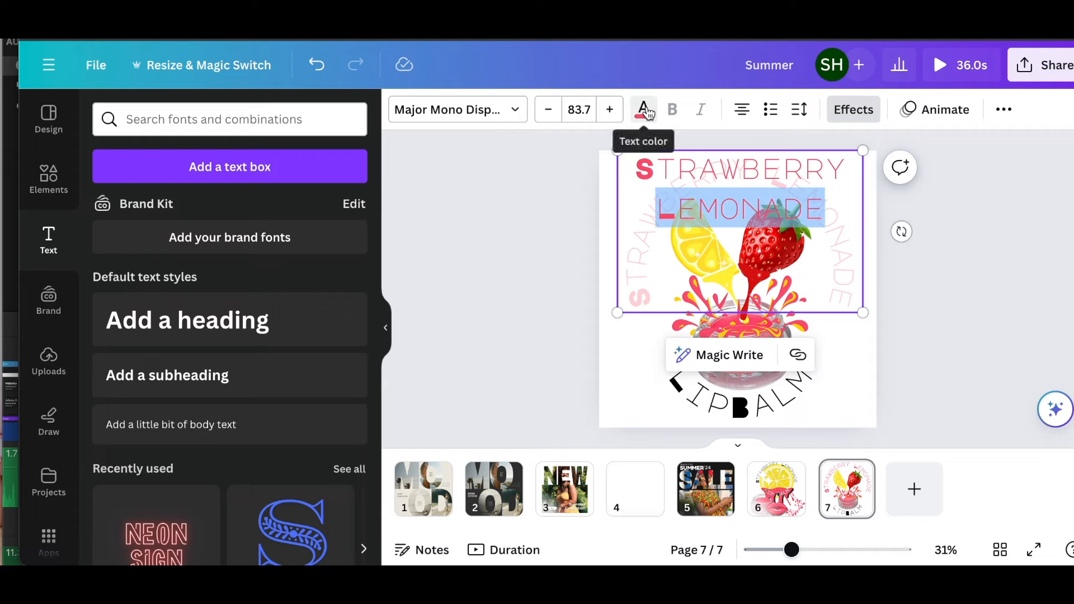
pyautogui.click(644, 112)
pyautogui.click(301, 259)
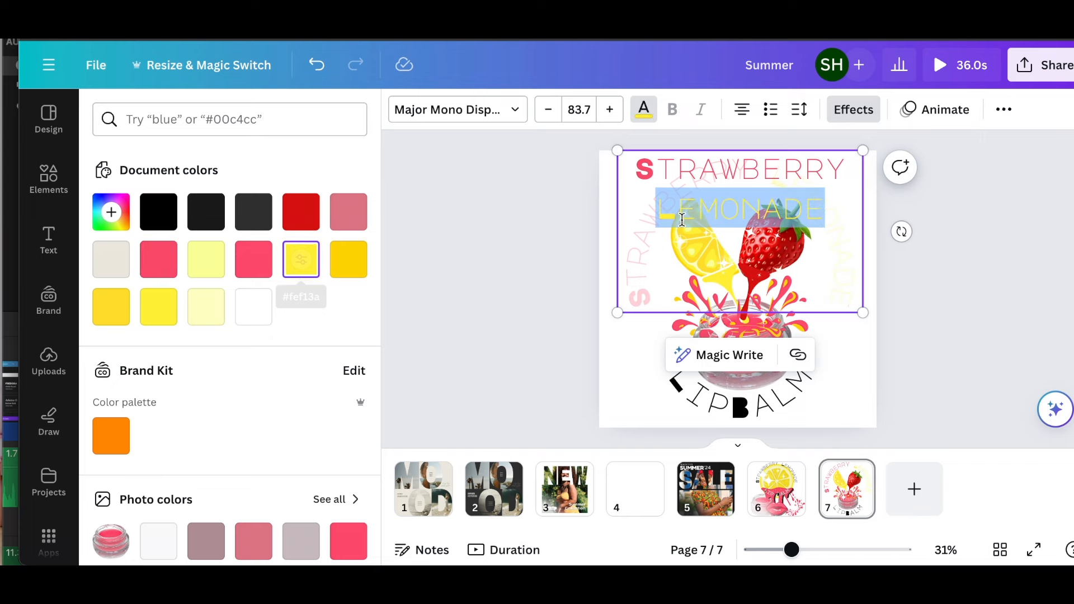
pyautogui.click(952, 201)
pyautogui.click(938, 203)
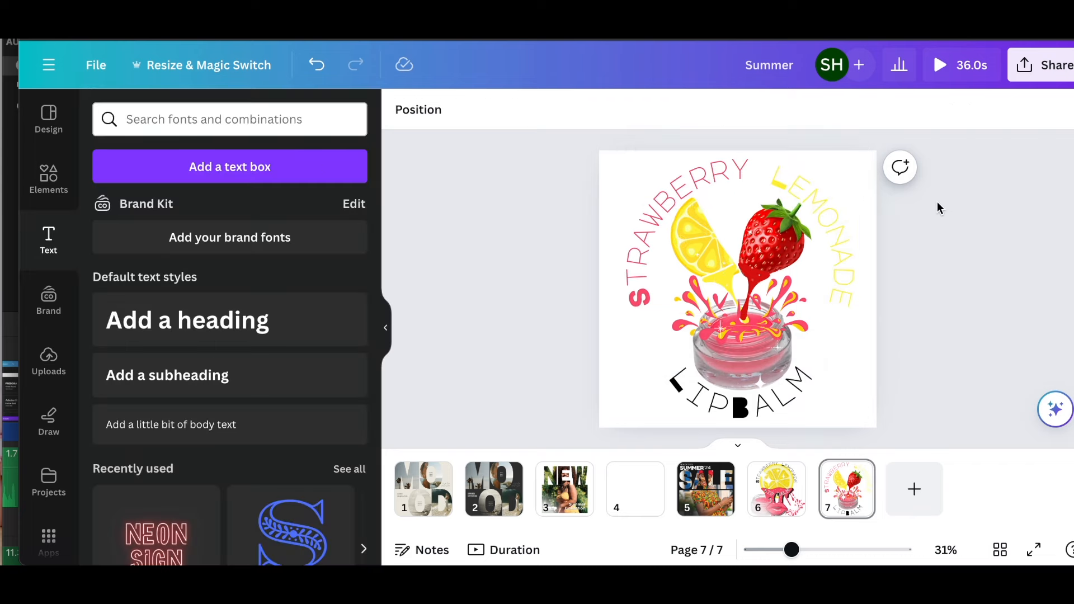
# - Color the LipBalm text with the pink document color #f95373 to match the word Strawberry
pyautogui.click(767, 410)
pyautogui.click(645, 112)
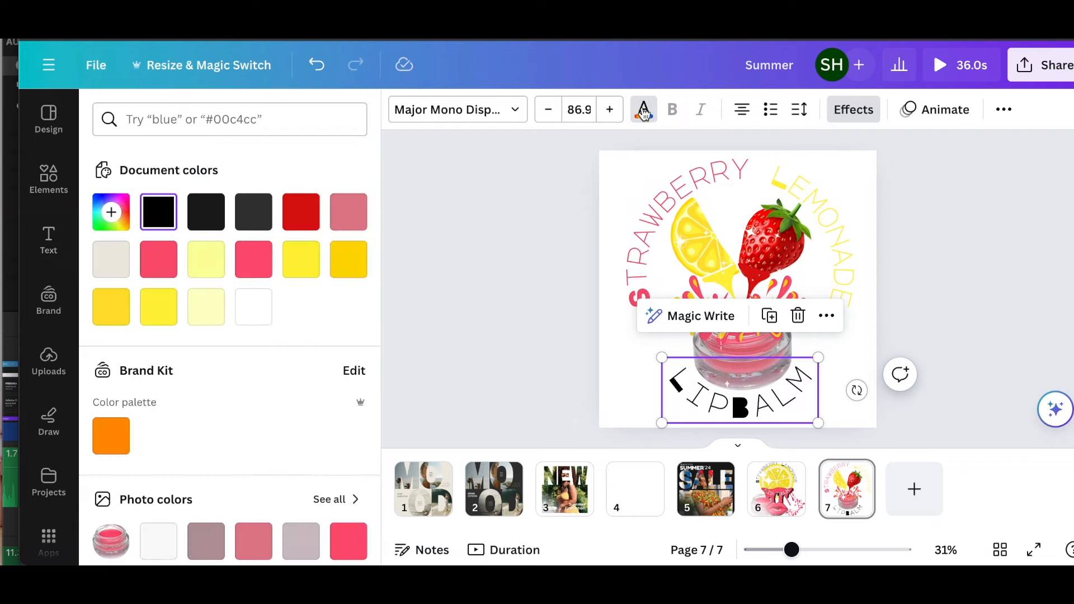
pyautogui.click(250, 271)
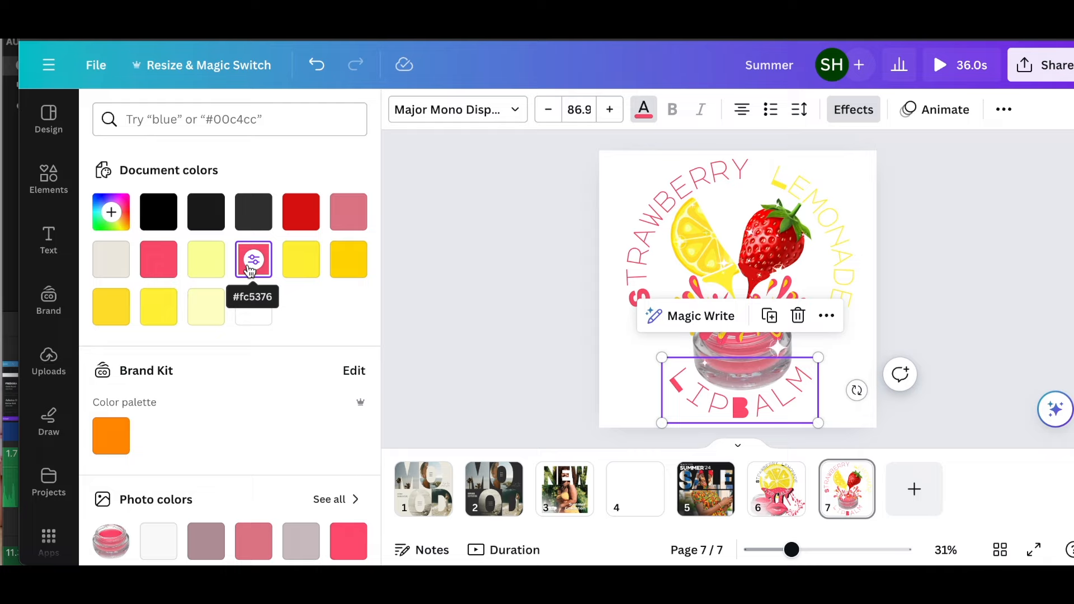
pyautogui.click(156, 261)
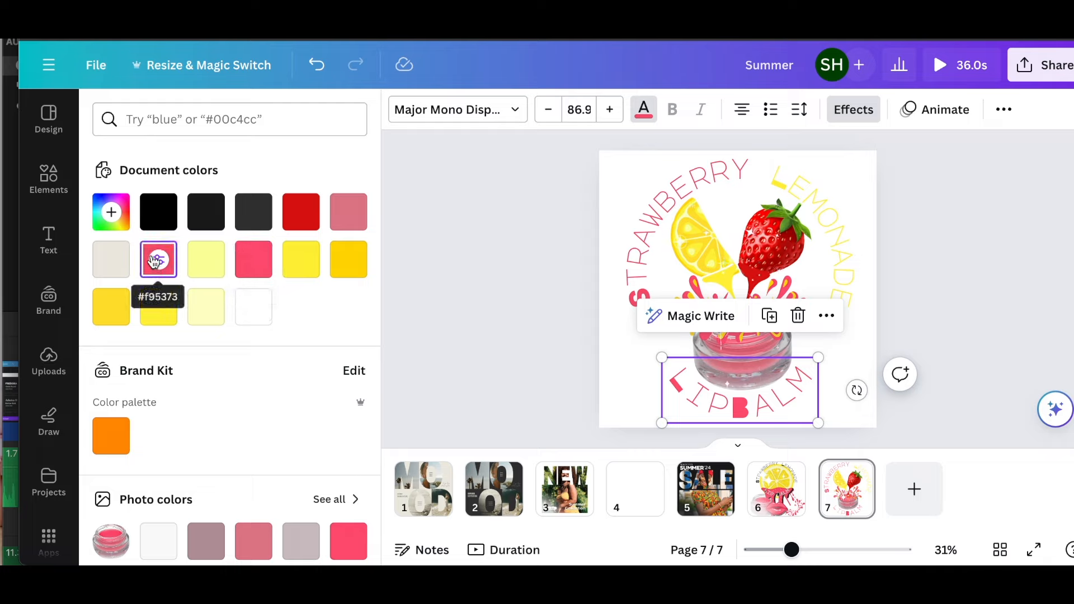
# - Recolor only the word Strawberry in the curved text red with document color #db100f and deselect the text
pyautogui.click(699, 193)
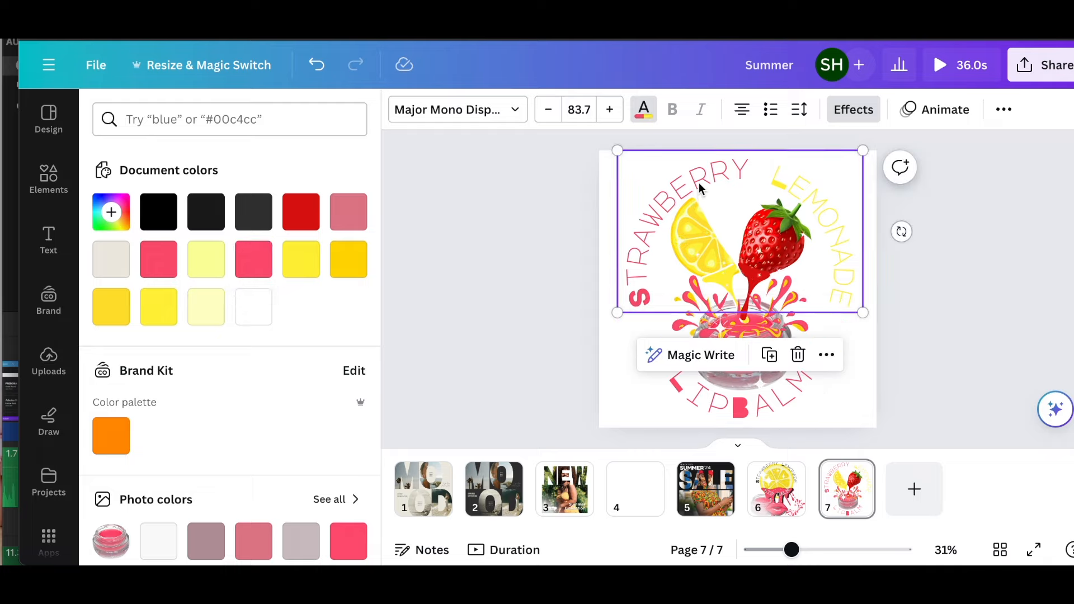
pyautogui.doubleClick(700, 190)
pyautogui.click(638, 116)
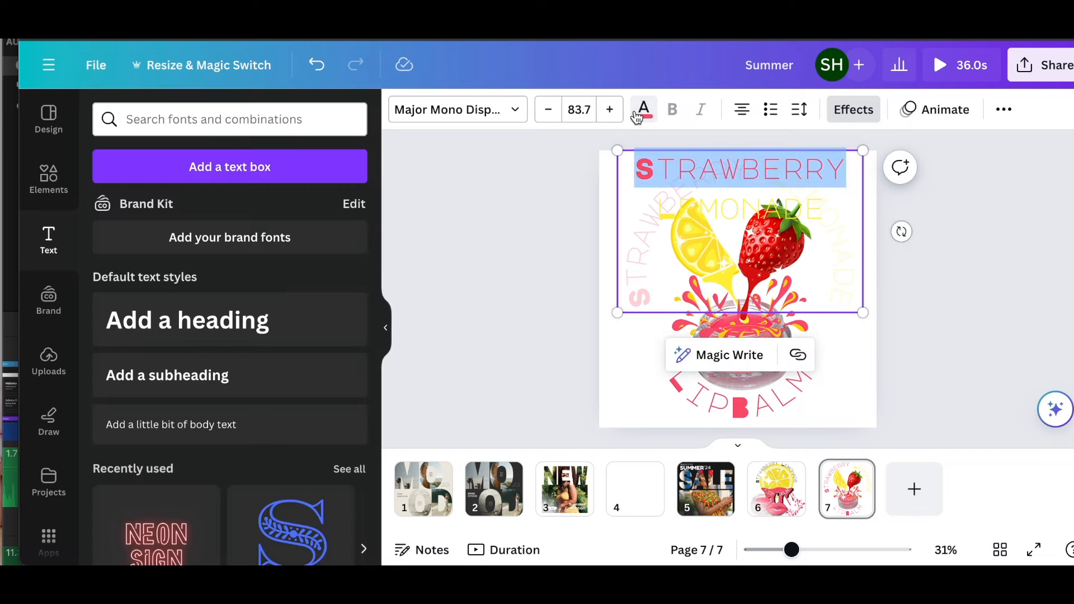
pyautogui.click(642, 112)
pyautogui.click(255, 223)
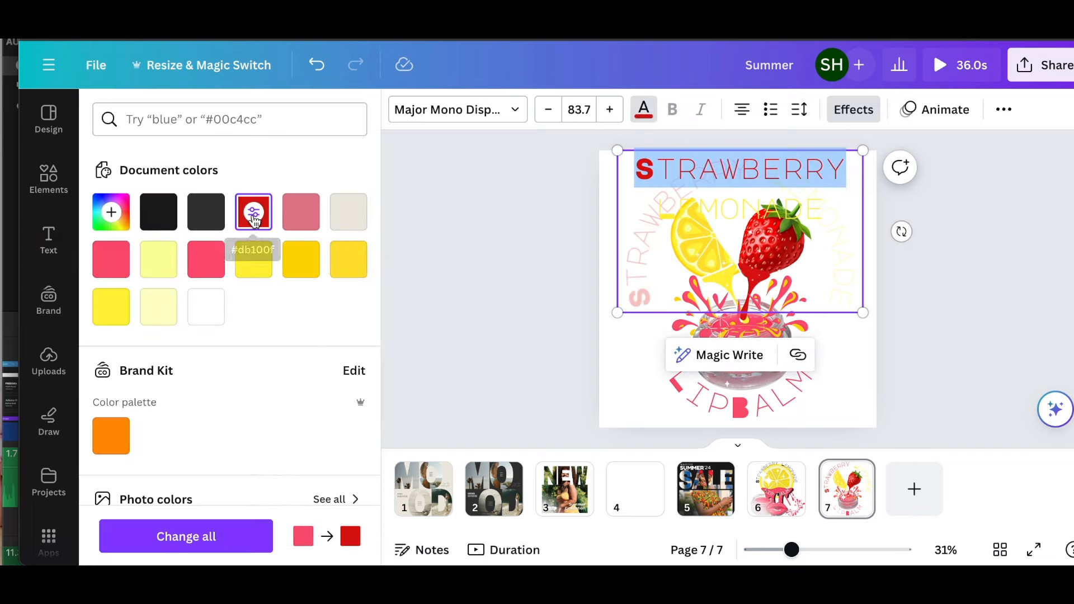
pyautogui.click(931, 216)
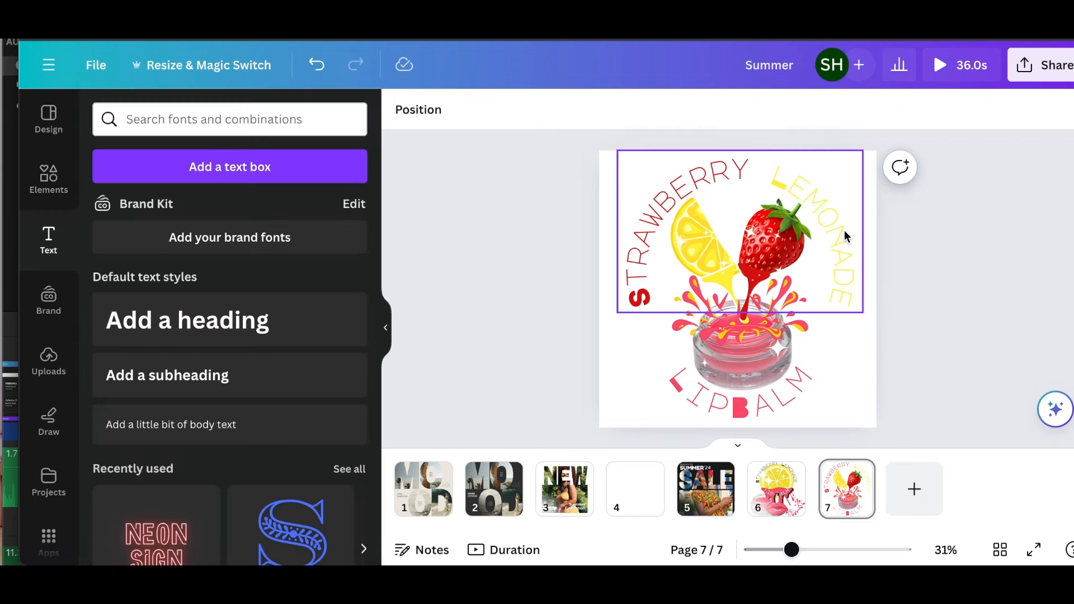
# - Enlarge the LipBalm text to a font size of about 94.6 and reposition it beneath the jar
pyautogui.click(798, 394)
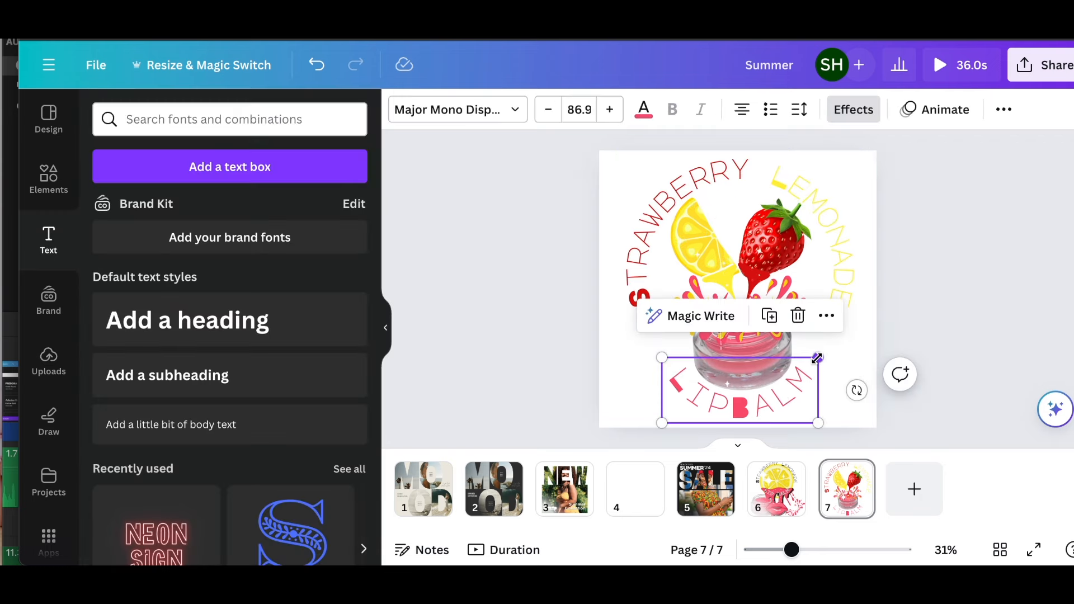
pyautogui.moveTo(818, 357); pyautogui.dragTo(832, 352)
pyautogui.moveTo(786, 386); pyautogui.dragTo(783, 379)
# - Set the curve of the Strawberry Lemonade text to 66 and deselect the text
pyautogui.click(849, 237)
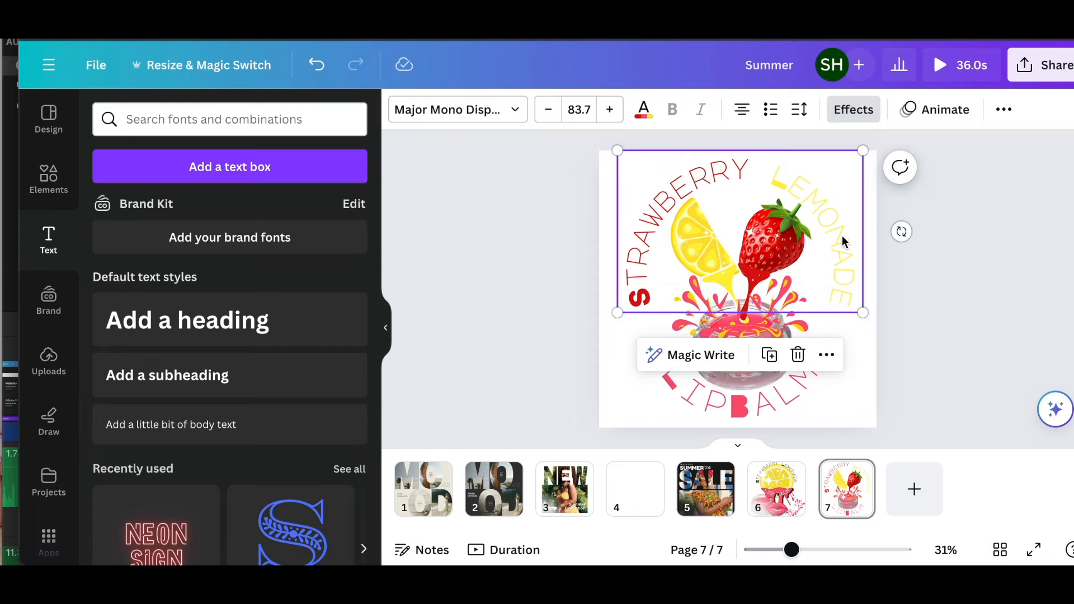
pyautogui.click(855, 110)
pyautogui.scroll(-3, 193, 423)
pyautogui.scroll(-3, 192, 423)
pyautogui.moveTo(276, 529)
pyautogui.mouseDown()
pyautogui.moveTo(251, 534)
pyautogui.moveTo(276, 534)
pyautogui.moveTo(279, 549)
pyautogui.mouseUp()
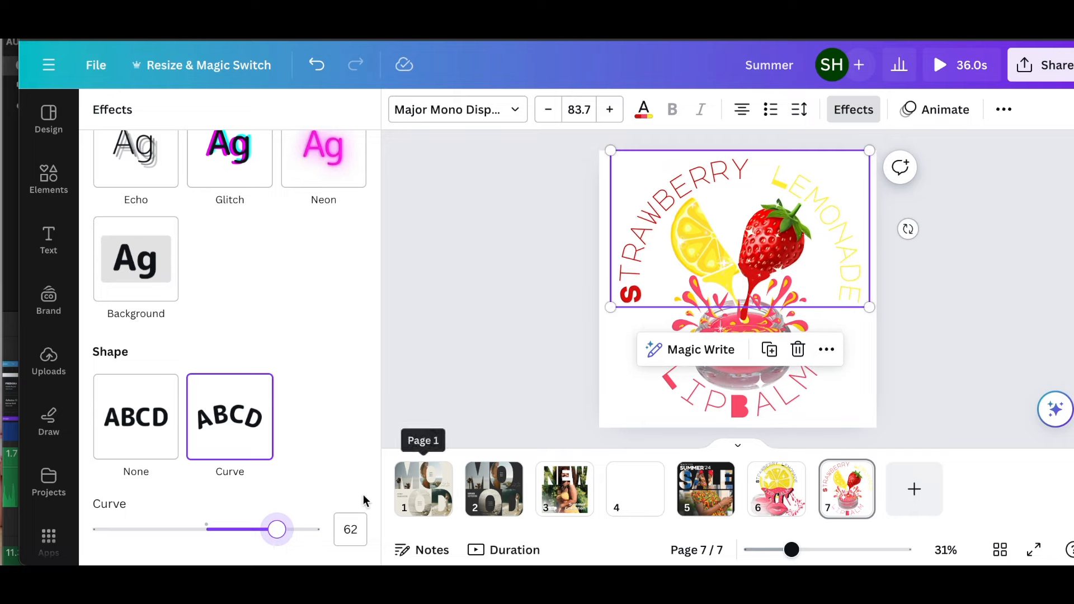
pyautogui.moveTo(280, 535)
pyautogui.mouseDown()
pyautogui.moveTo(288, 538)
pyautogui.moveTo(281, 533)
pyautogui.mouseUp()
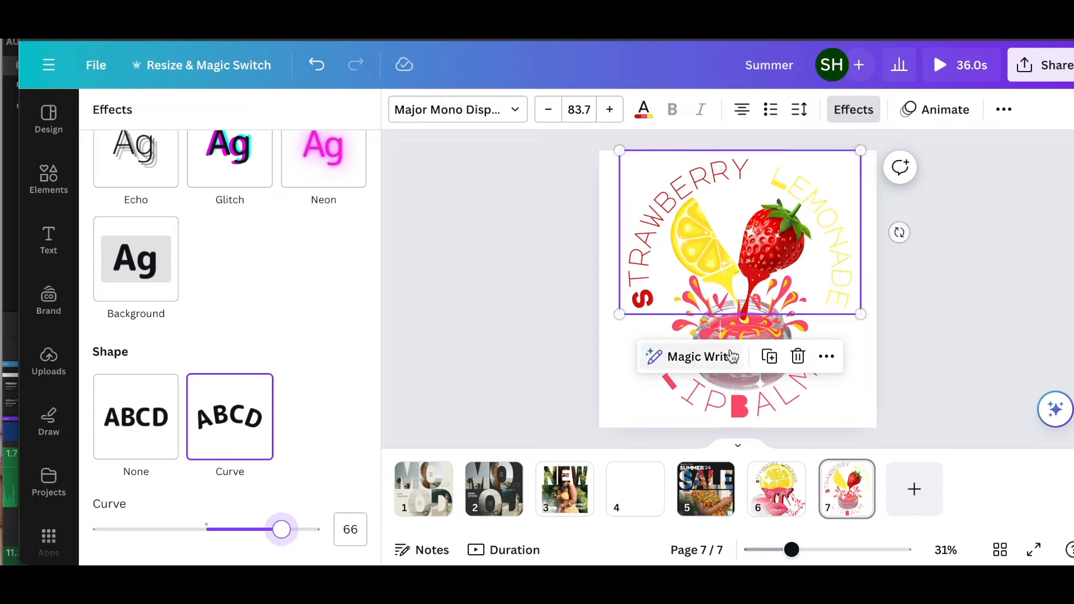
pyautogui.click(865, 340)
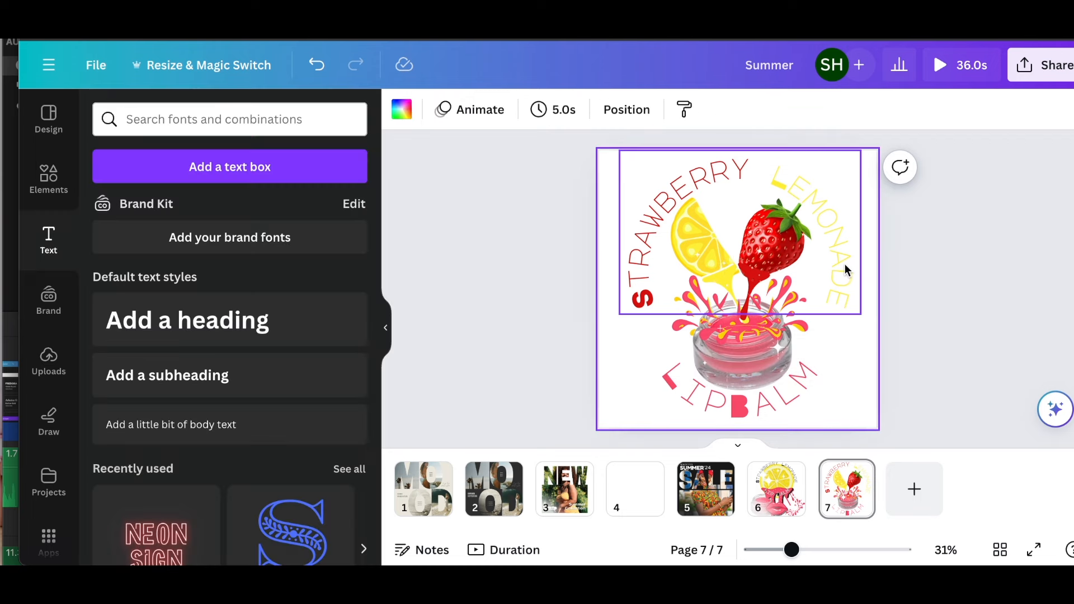
# - Nudge the Strawberry Lemonade text slightly right at the page's top edge and fine-tune the LipBalm text's position beneath the jar
pyautogui.click(844, 269)
pyautogui.moveTo(844, 269); pyautogui.dragTo(844, 270)
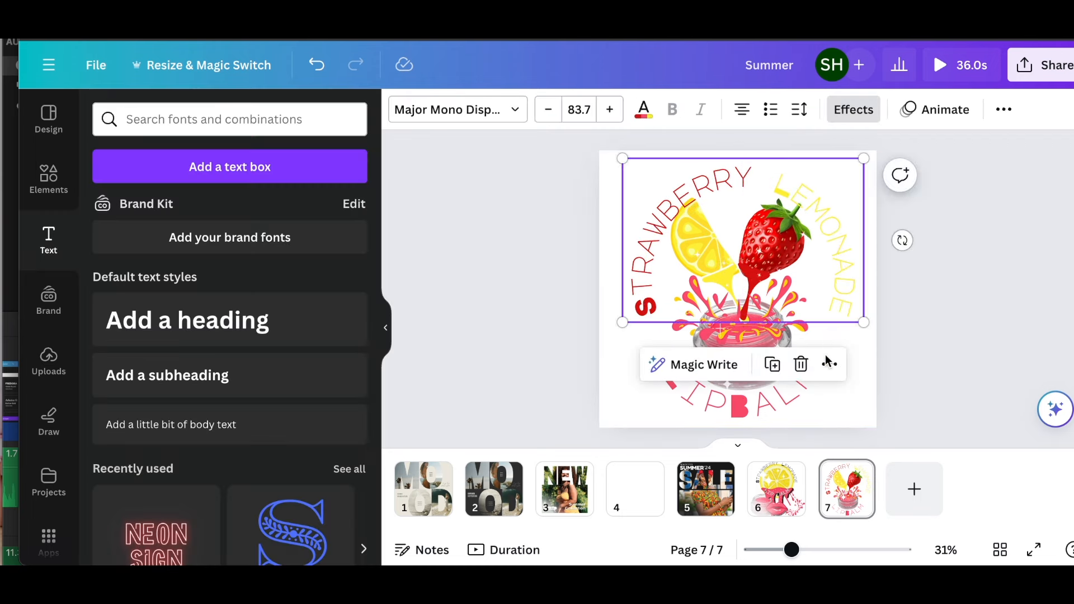
pyautogui.click(799, 403)
pyautogui.moveTo(792, 398); pyautogui.dragTo(795, 397)
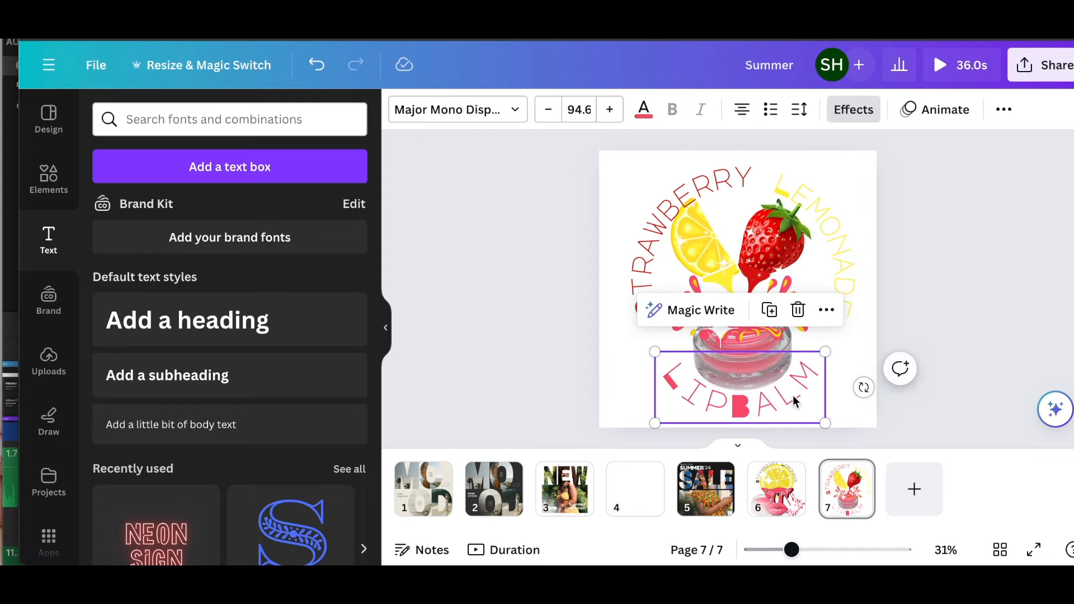
pyautogui.moveTo(806, 192); pyautogui.dragTo(808, 191)
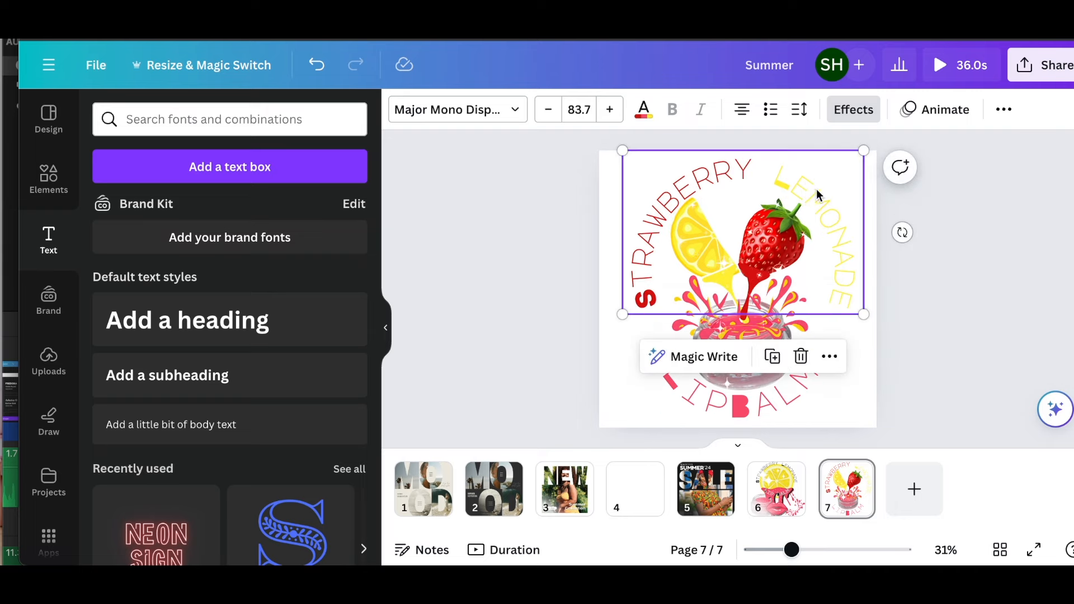
pyautogui.click(942, 236)
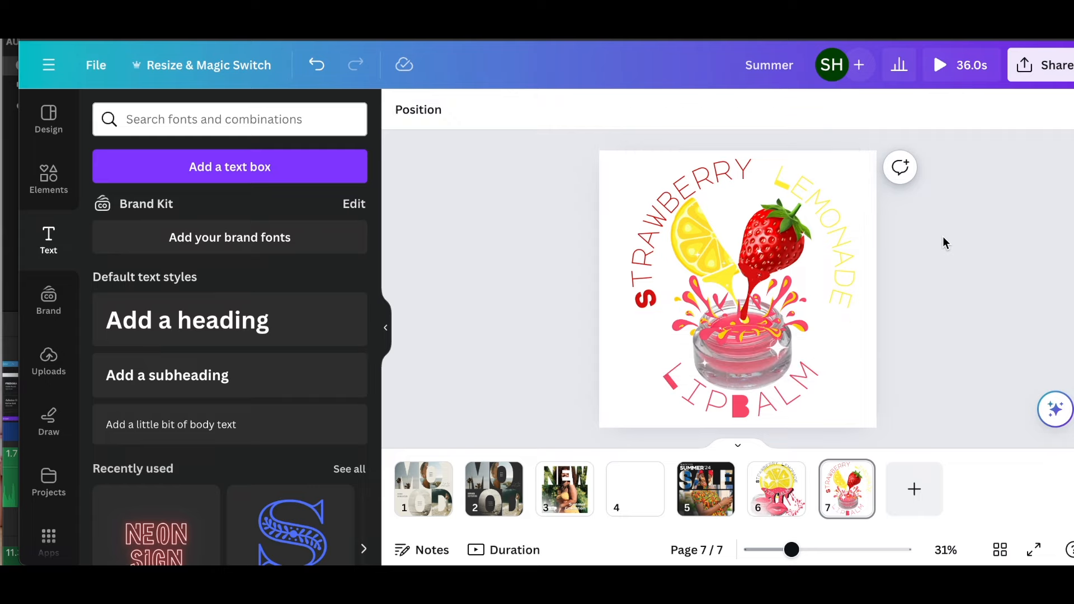
# - Change the page background to the near-black document color #1a1a1a
pyautogui.click(606, 165)
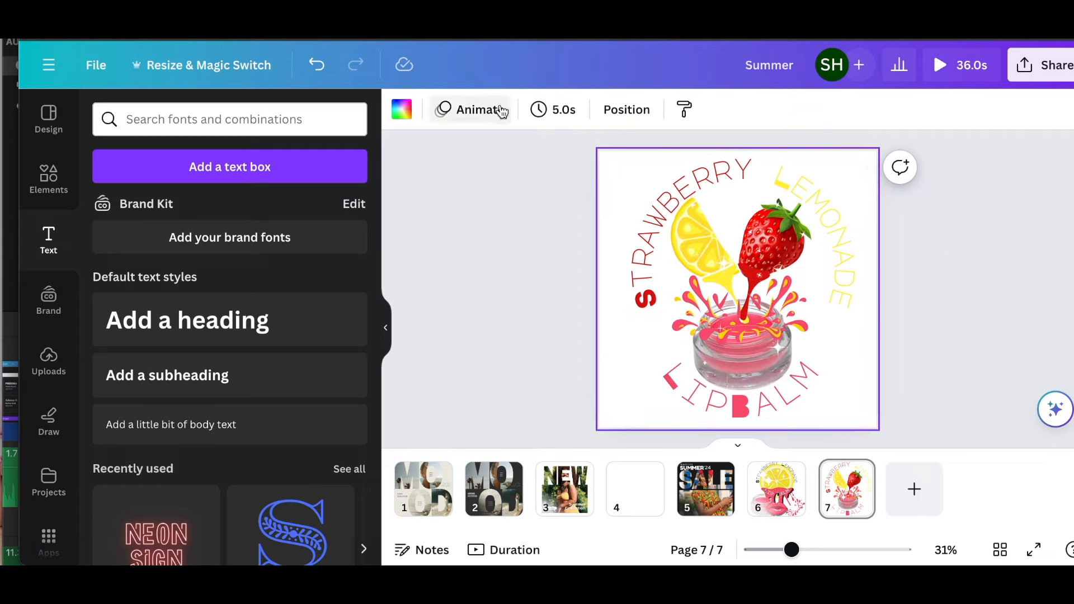
pyautogui.click(403, 110)
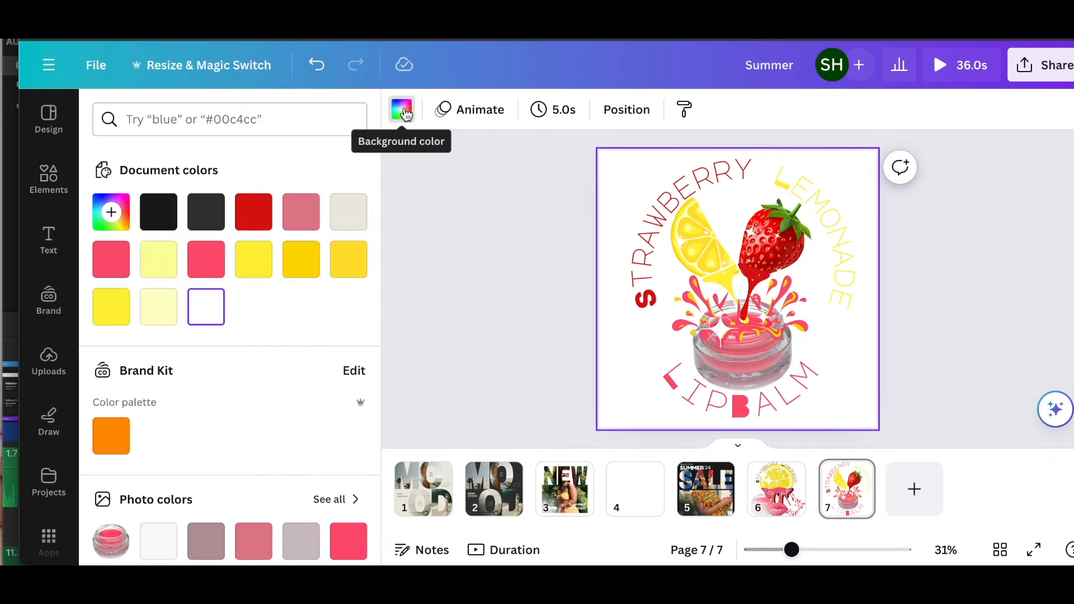
pyautogui.click(157, 221)
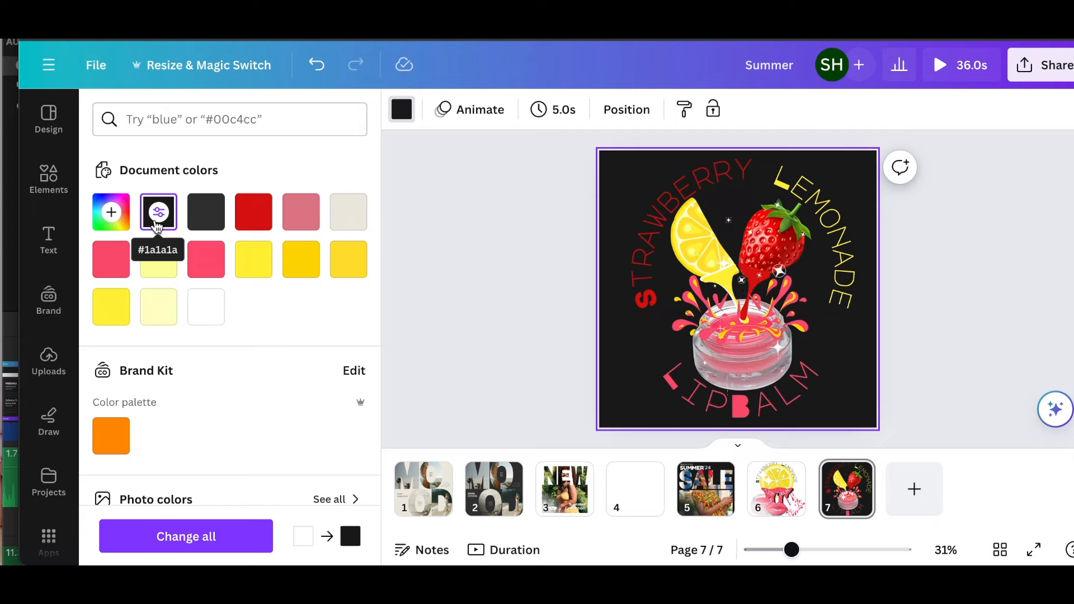
pyautogui.click(505, 211)
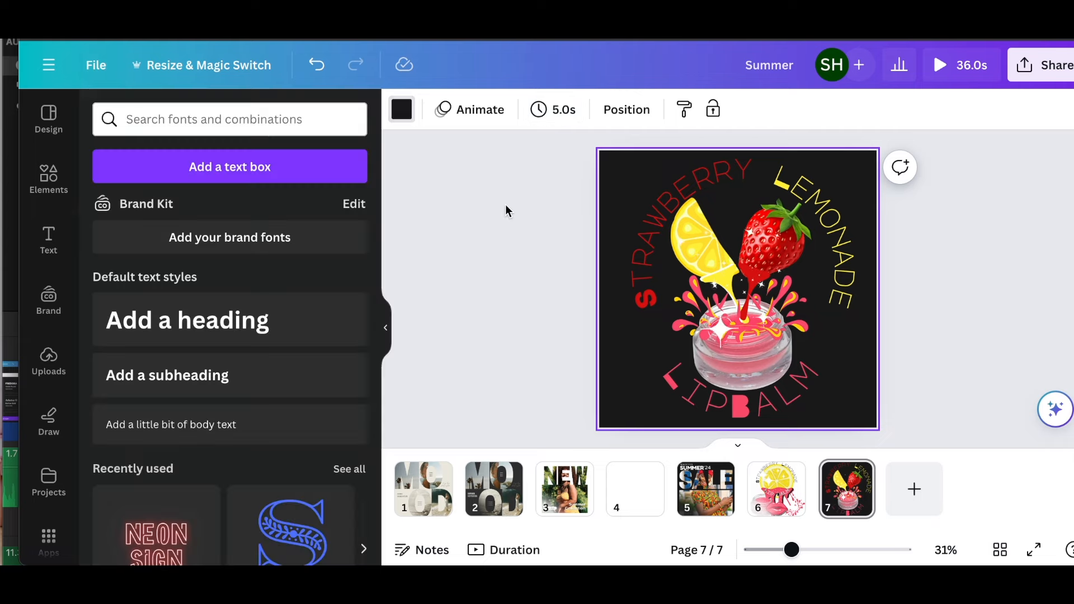
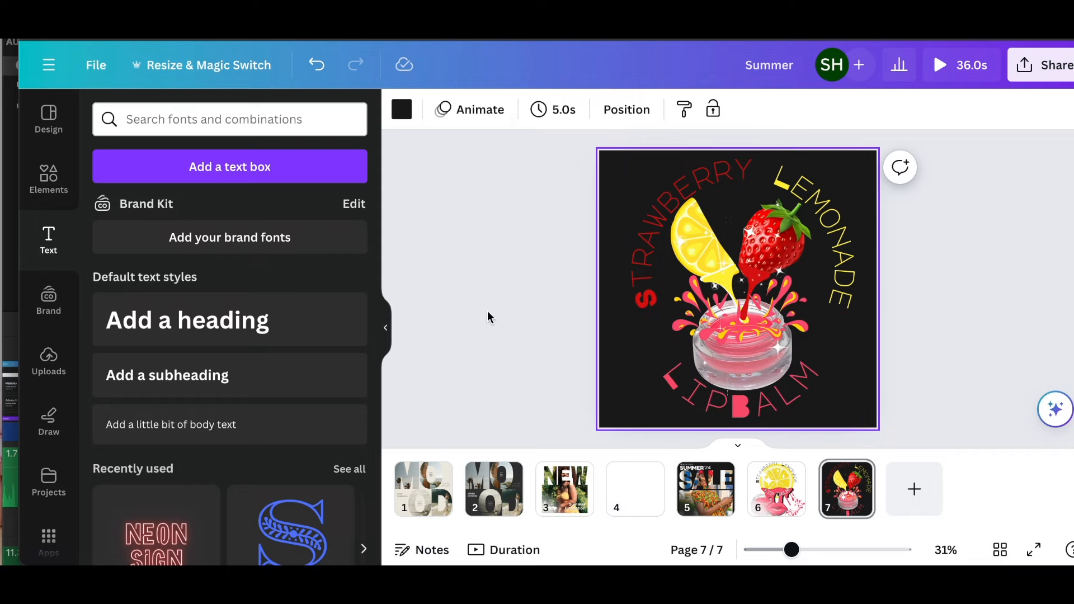
# - Search the elements library for "pour" and show all matching graphics
pyautogui.click(385, 329)
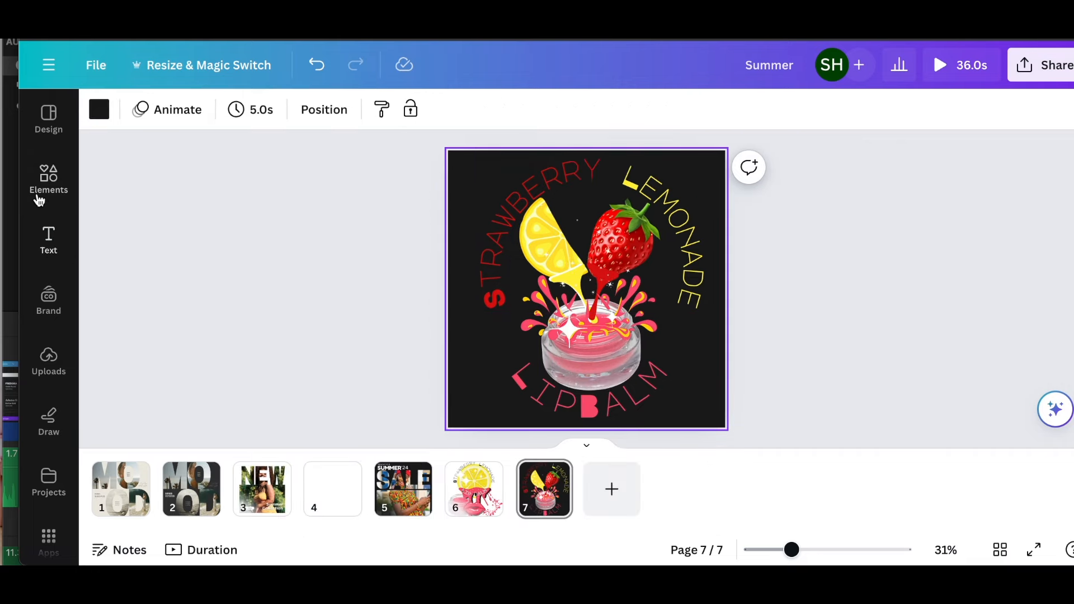
pyautogui.click(48, 178)
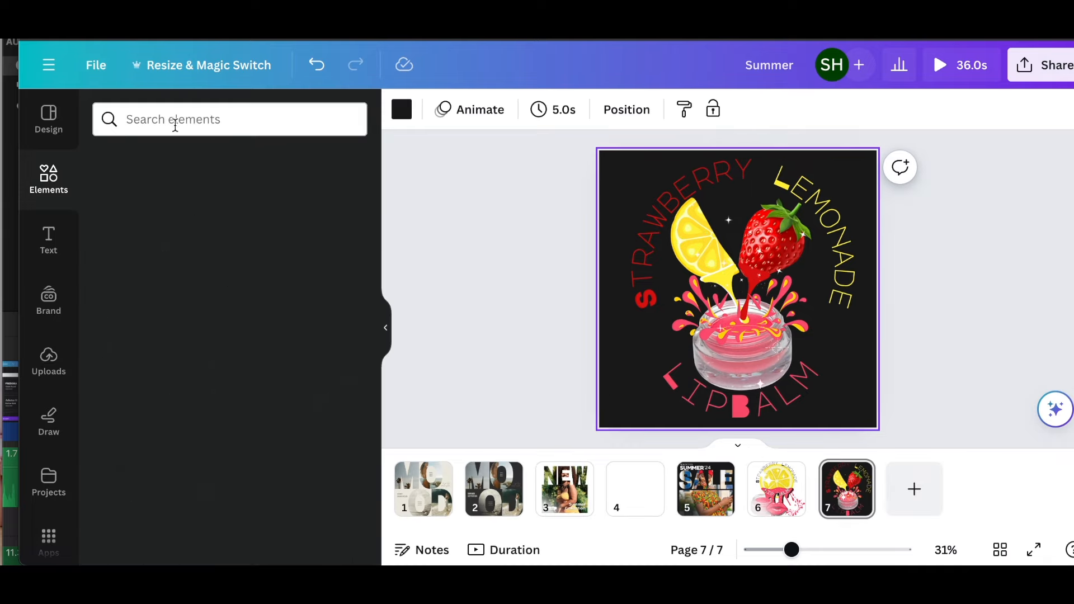
pyautogui.click(270, 116)
pyautogui.write('pour')
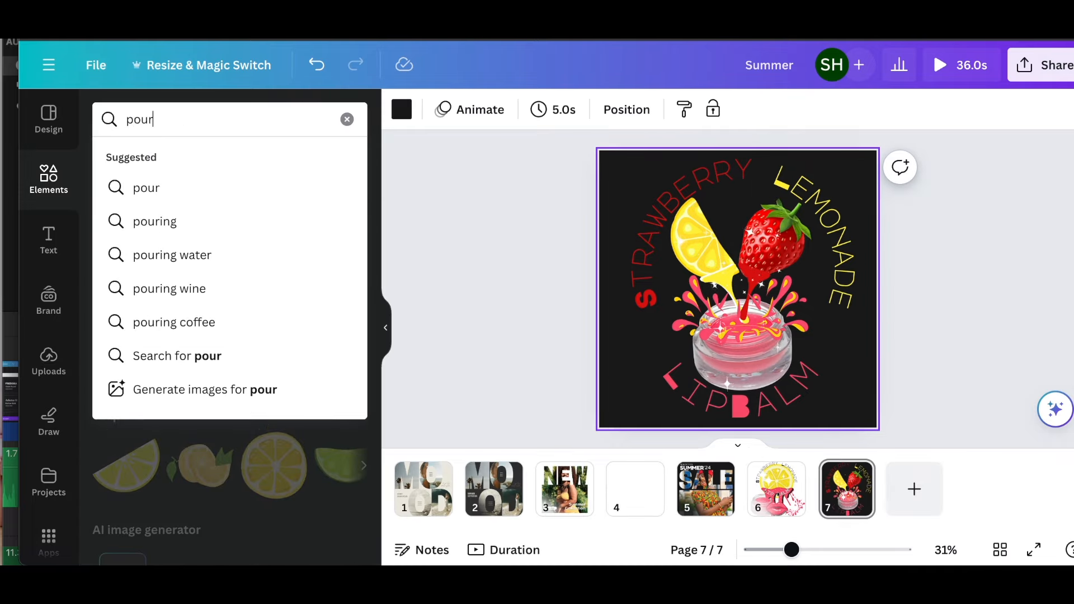
pyautogui.press('Return')
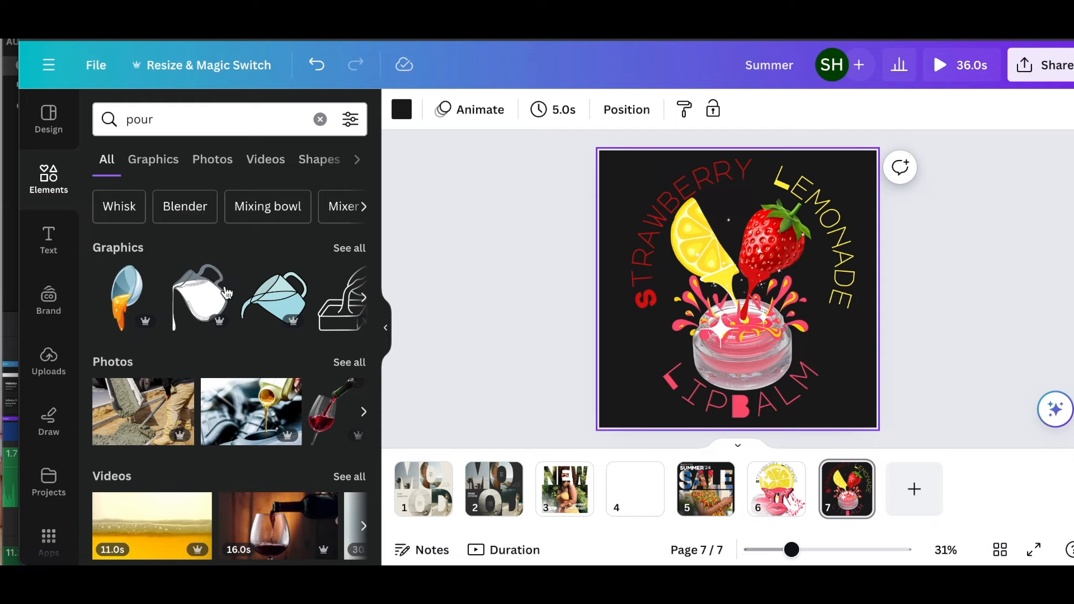
pyautogui.scroll(-1, 349, 251)
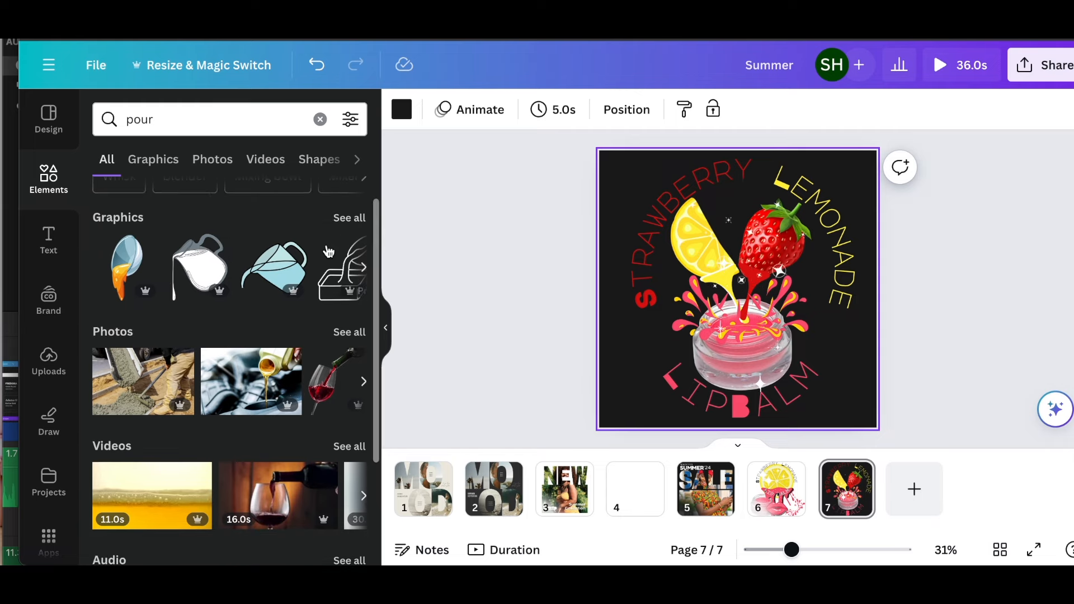
pyautogui.click(347, 219)
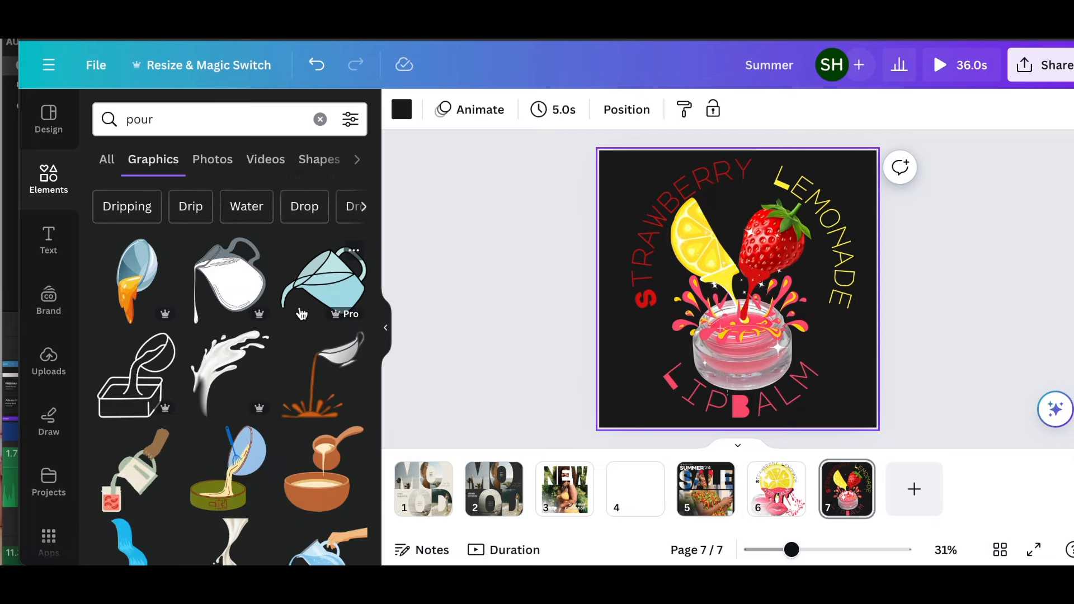
pyautogui.scroll(-1, 263, 325)
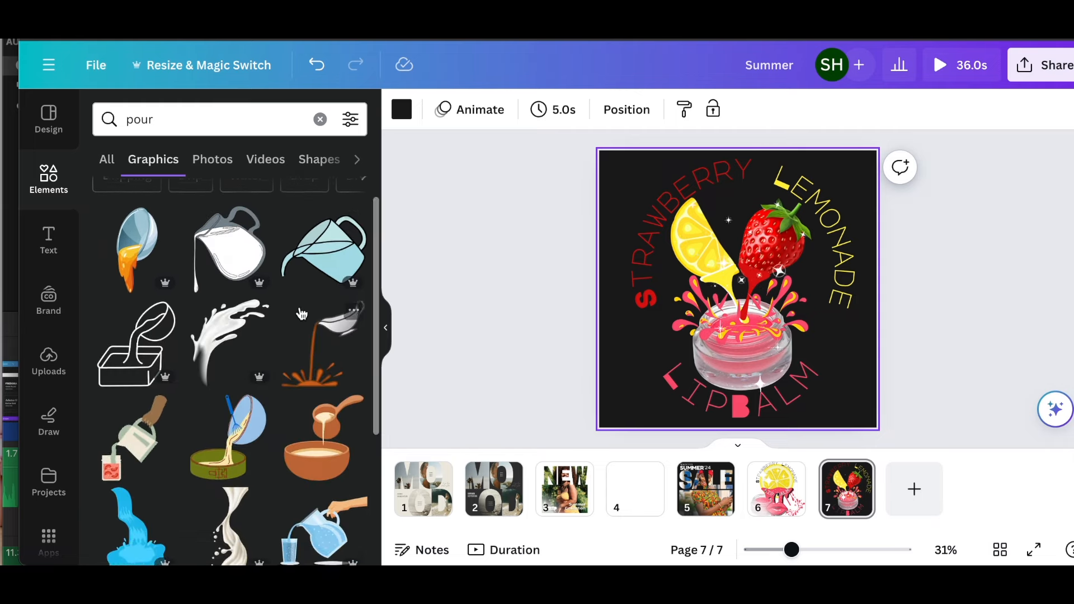
# - Try the white milk splash graphic on the page, delete it, and look through more pour graphics
pyautogui.click(225, 325)
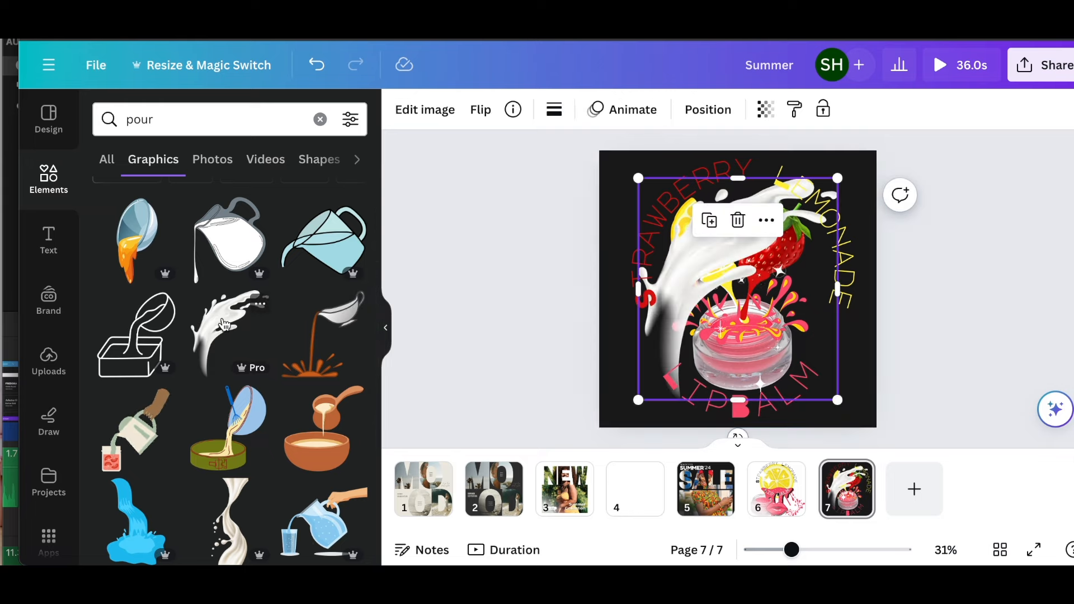
pyautogui.press('Delete')
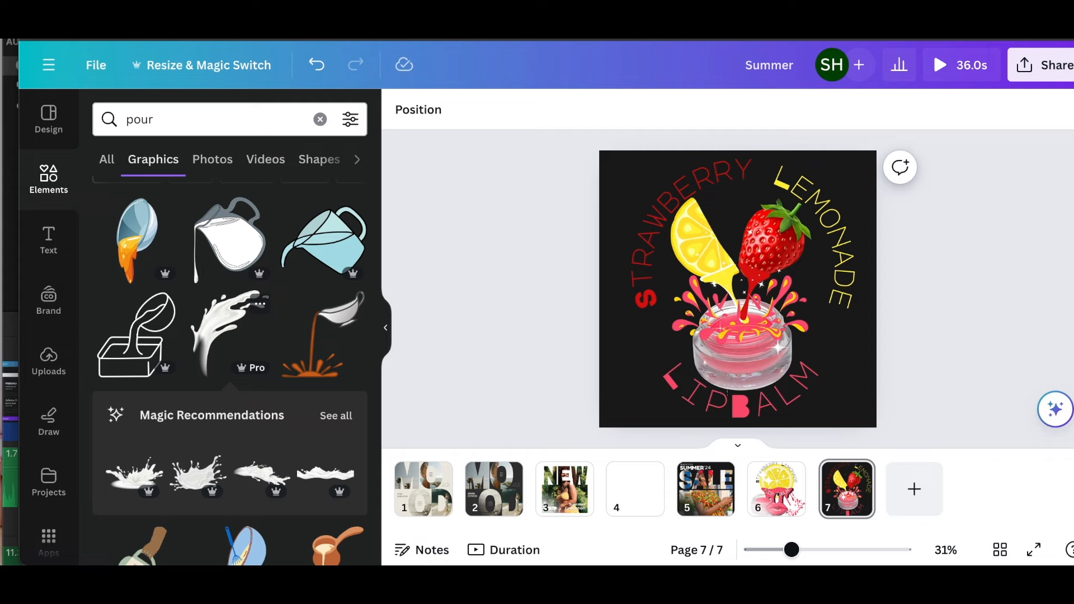
pyautogui.scroll(-3, 160, 378)
pyautogui.scroll(-5, 160, 378)
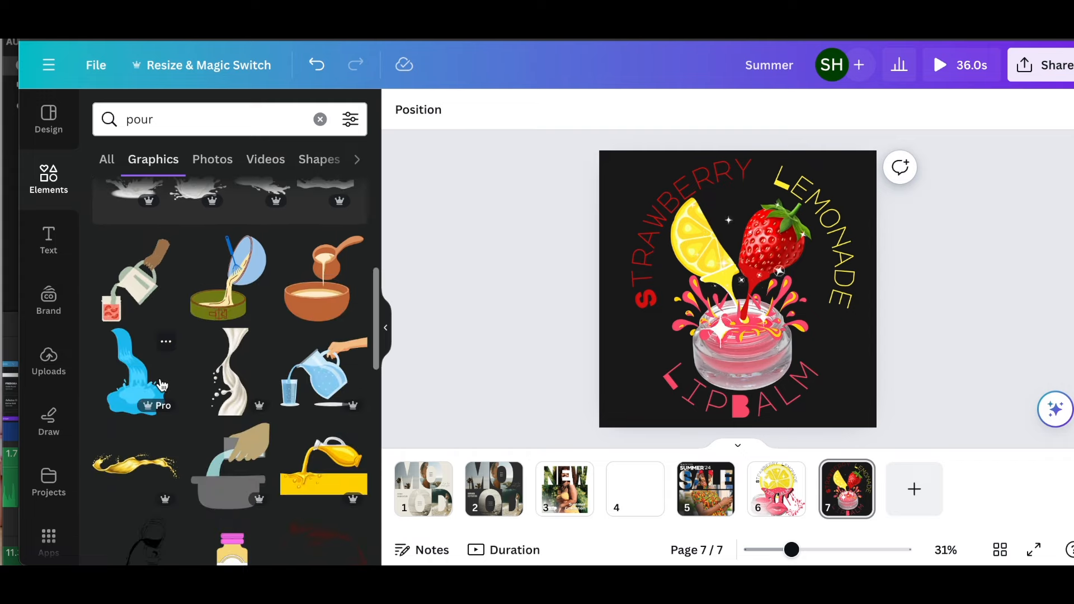
pyautogui.scroll(10, 161, 385)
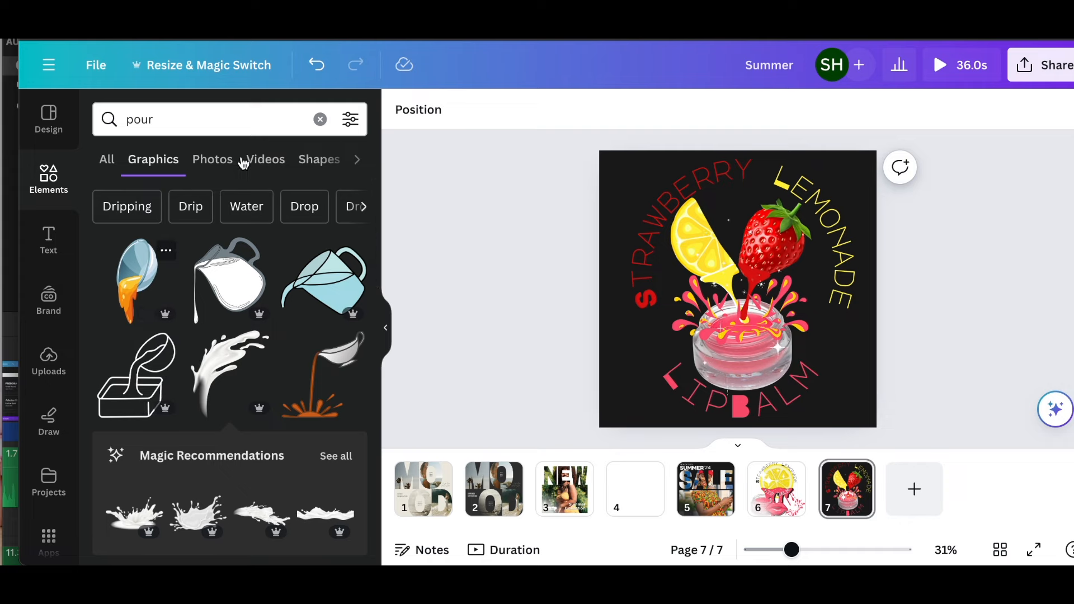
# - Search the elements library for "glitter fall" and limit the results to graphics
pyautogui.click(320, 122)
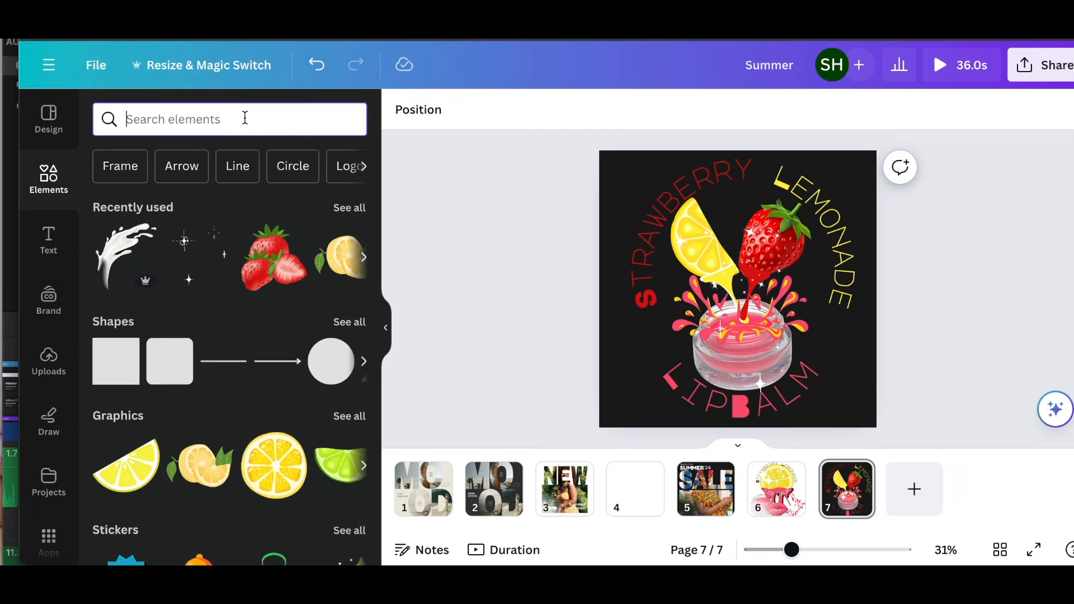
pyautogui.write('glitter fall')
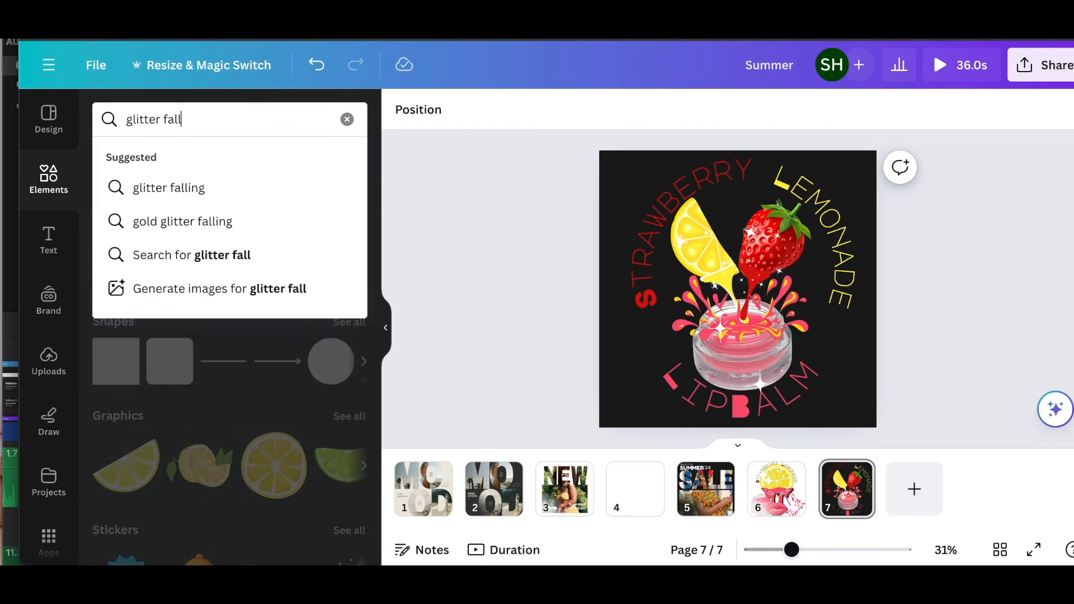
pyautogui.press('Return')
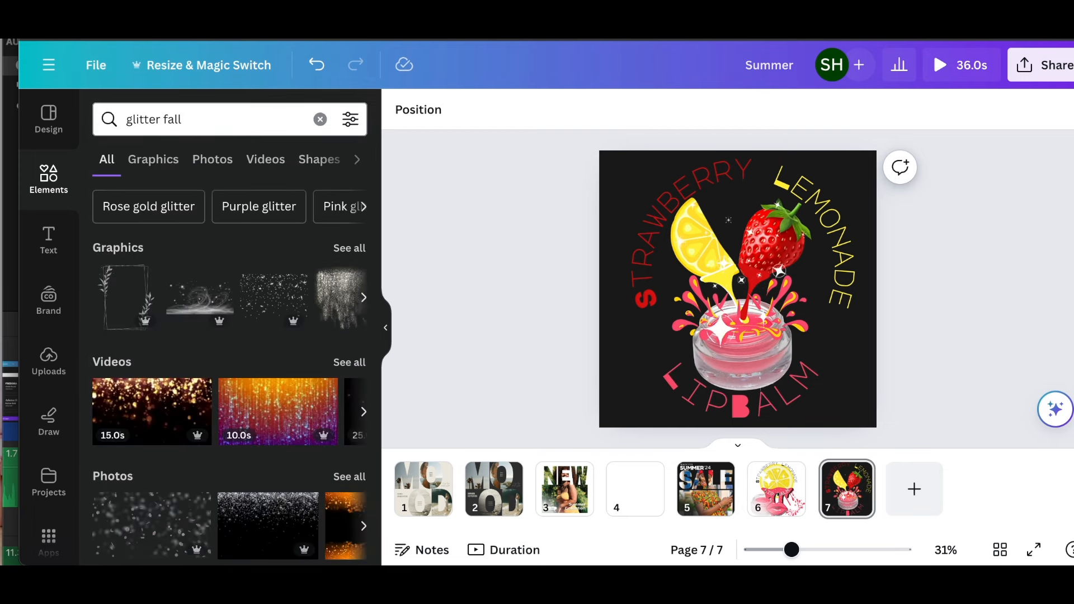
pyautogui.scroll(-2, 175, 558)
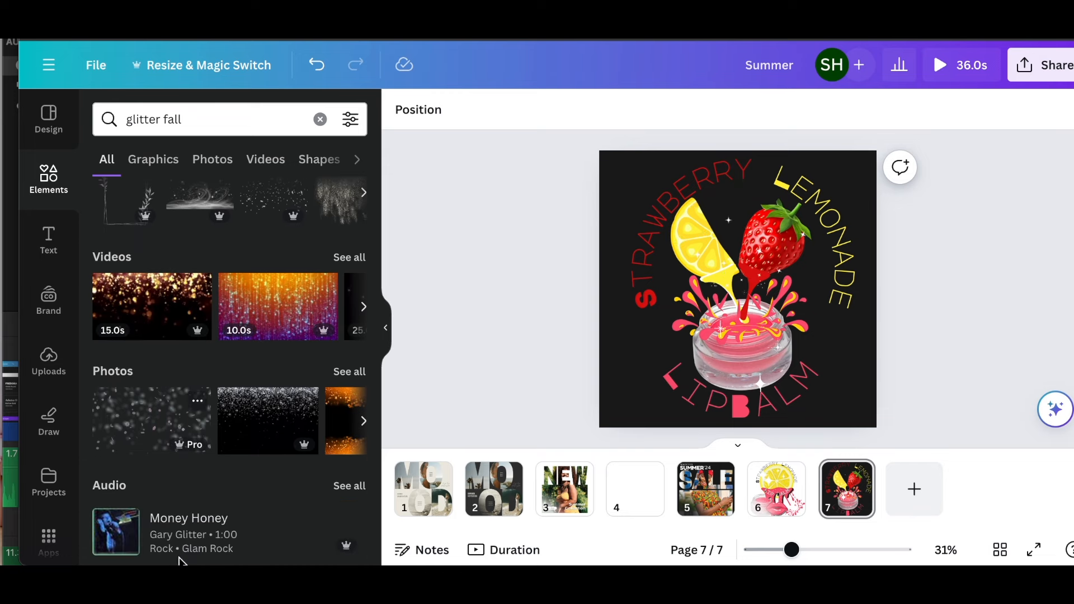
pyautogui.scroll(3, 240, 221)
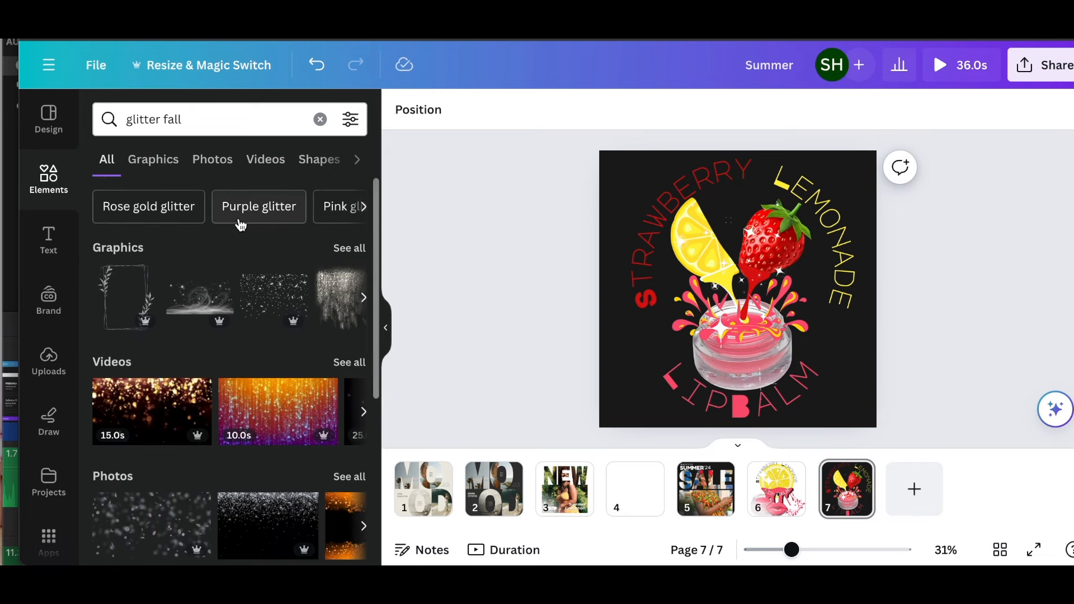
pyautogui.click(158, 161)
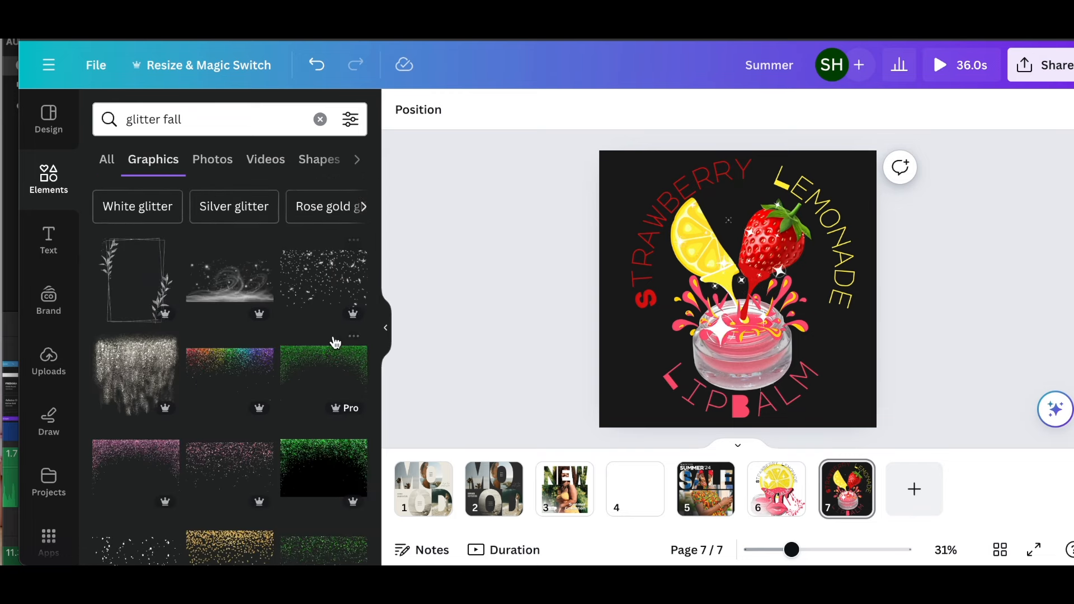
# - Add the white scattered-sparkle glitter graphic, shrink it to about 196 × 112, and place it tilted between the lemon and strawberry drips
pyautogui.scroll(-5, 336, 341)
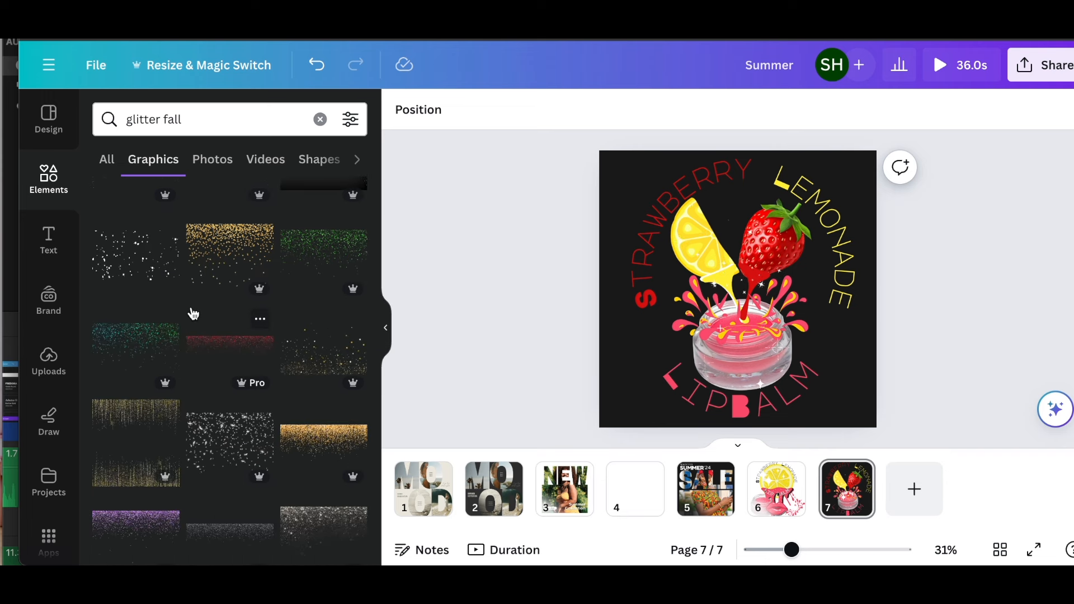
pyautogui.click(141, 274)
pyautogui.moveTo(817, 283); pyautogui.dragTo(833, 336)
pyautogui.moveTo(874, 405); pyautogui.dragTo(624, 328)
pyautogui.moveTo(670, 290); pyautogui.dragTo(734, 320)
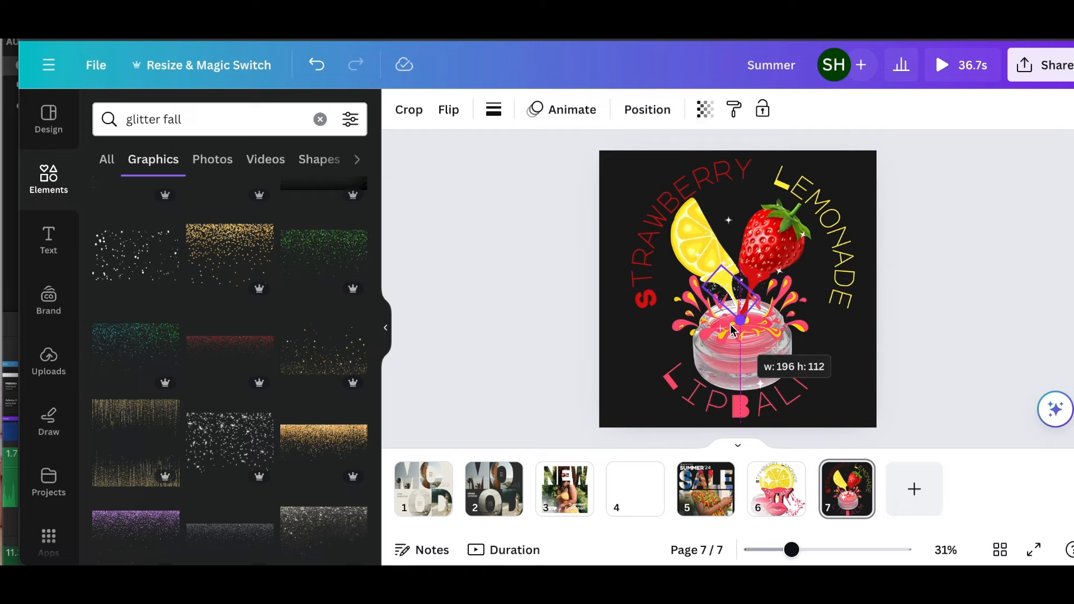
pyautogui.moveTo(732, 327); pyautogui.dragTo(734, 328)
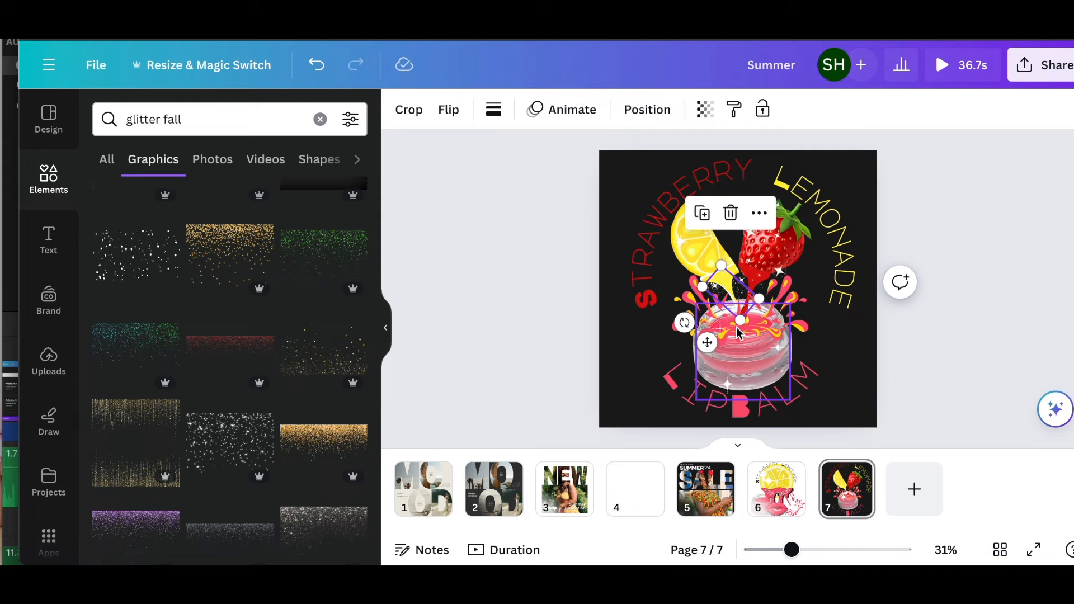
# - Duplicate the small glitter graphic, shift the copy toward the lemon drip, and rotate it to a steeper angle
pyautogui.press('super+d')
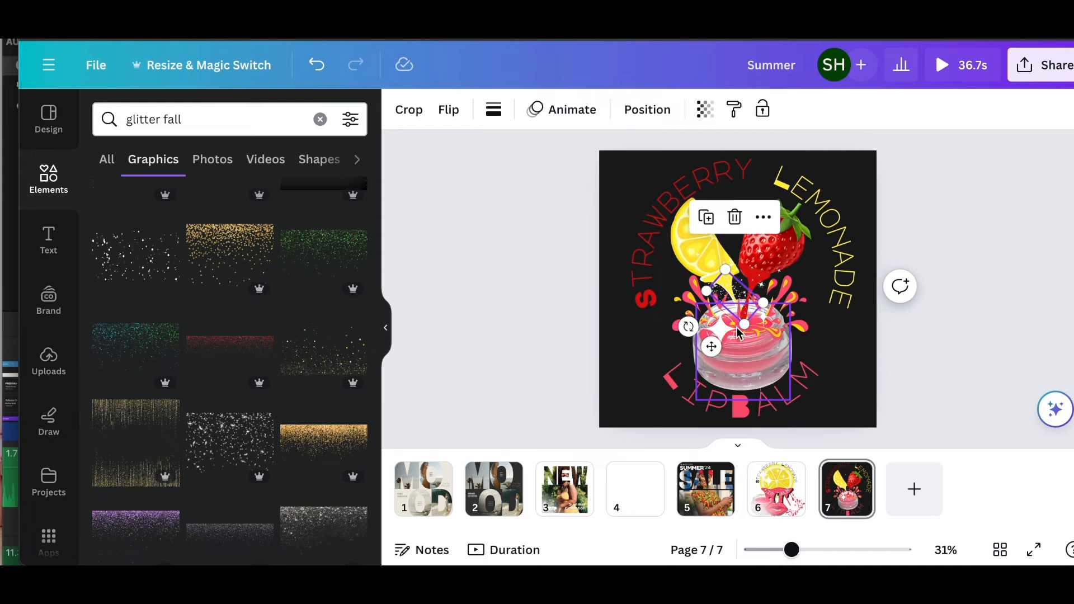
pyautogui.moveTo(733, 295)
pyautogui.mouseDown()
pyautogui.moveTo(764, 289)
pyautogui.moveTo(723, 287)
pyautogui.mouseUp()
pyautogui.moveTo(683, 325); pyautogui.dragTo(666, 325)
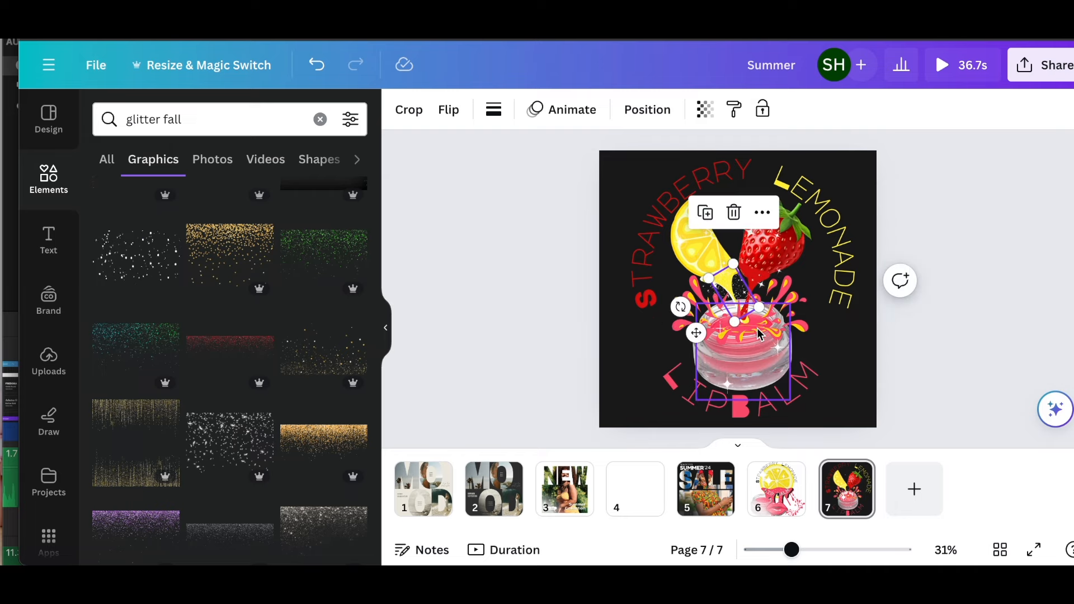
# - Duplicate the glitter graphic again and position the copy, rotated past upright, over the strawberry drip
pyautogui.press('super+d')
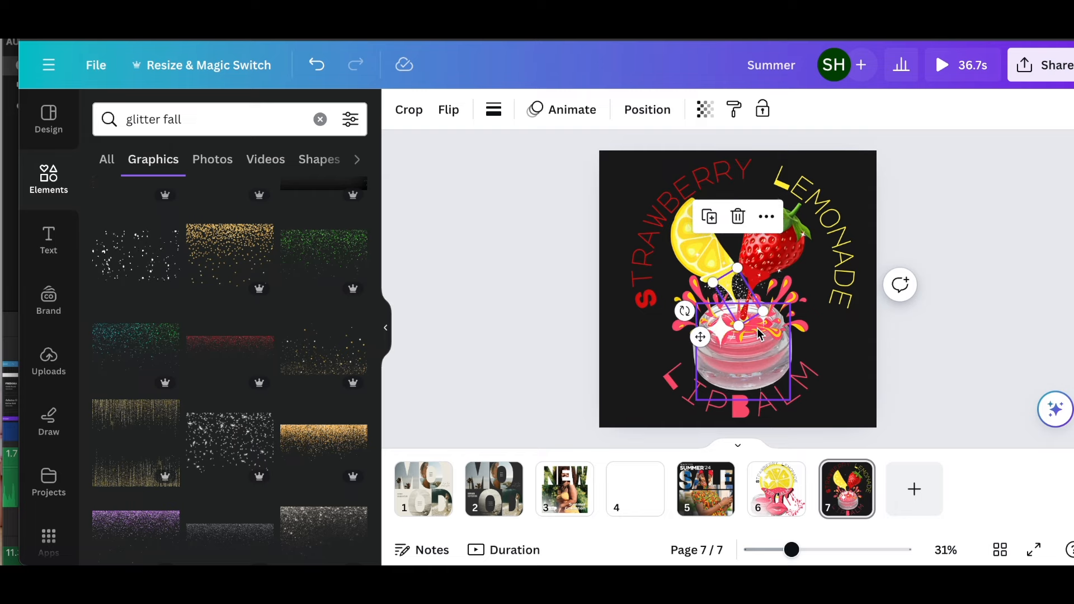
pyautogui.moveTo(738, 296); pyautogui.dragTo(760, 288)
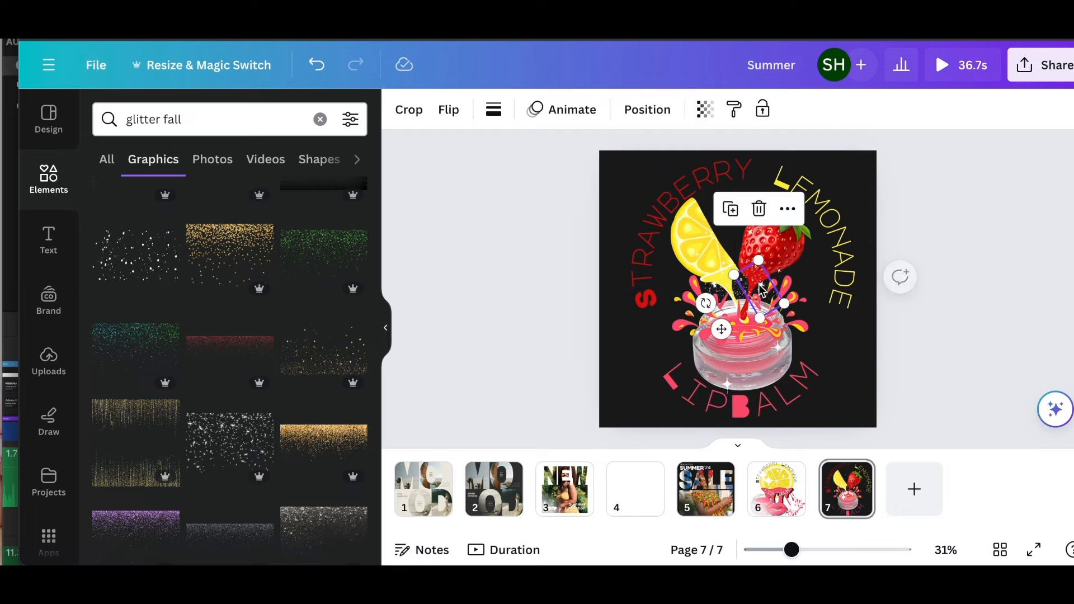
pyautogui.moveTo(702, 308); pyautogui.dragTo(676, 301)
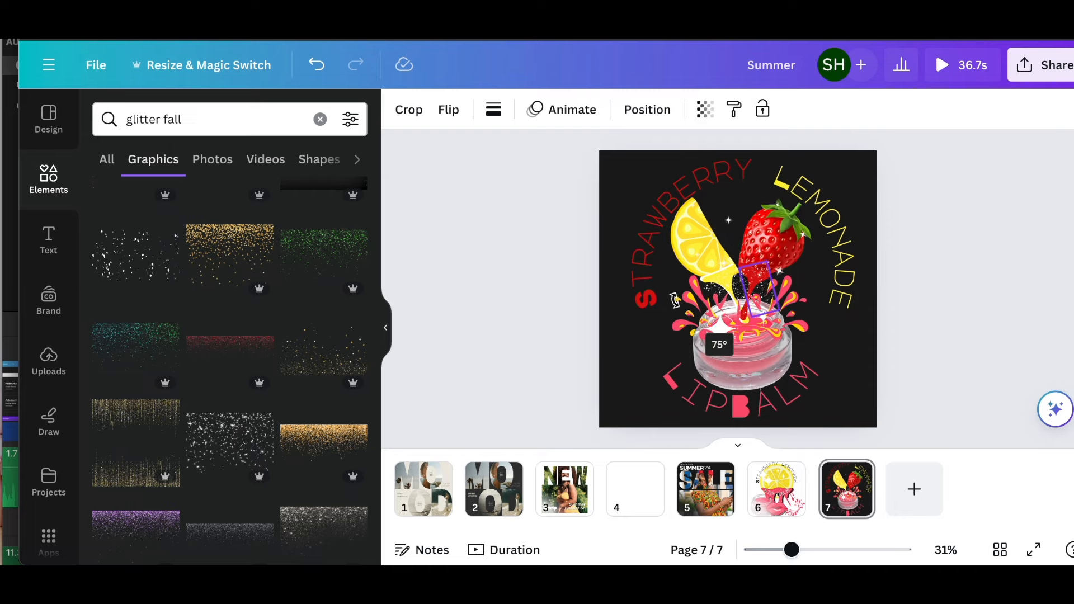
pyautogui.moveTo(699, 248); pyautogui.dragTo(759, 333)
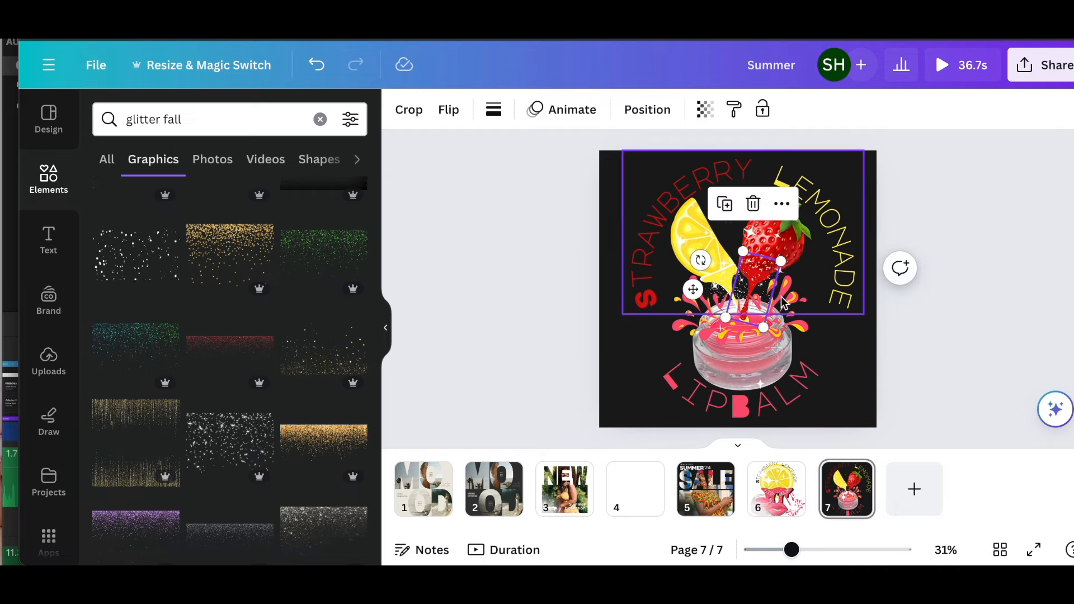
pyautogui.moveTo(764, 272); pyautogui.dragTo(767, 276)
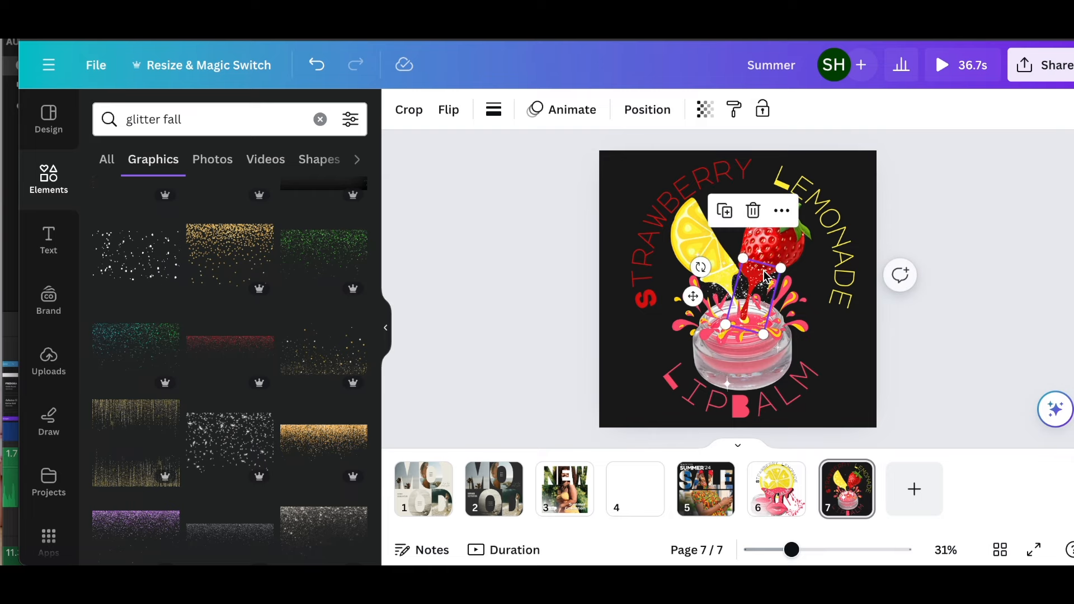
pyautogui.click(970, 219)
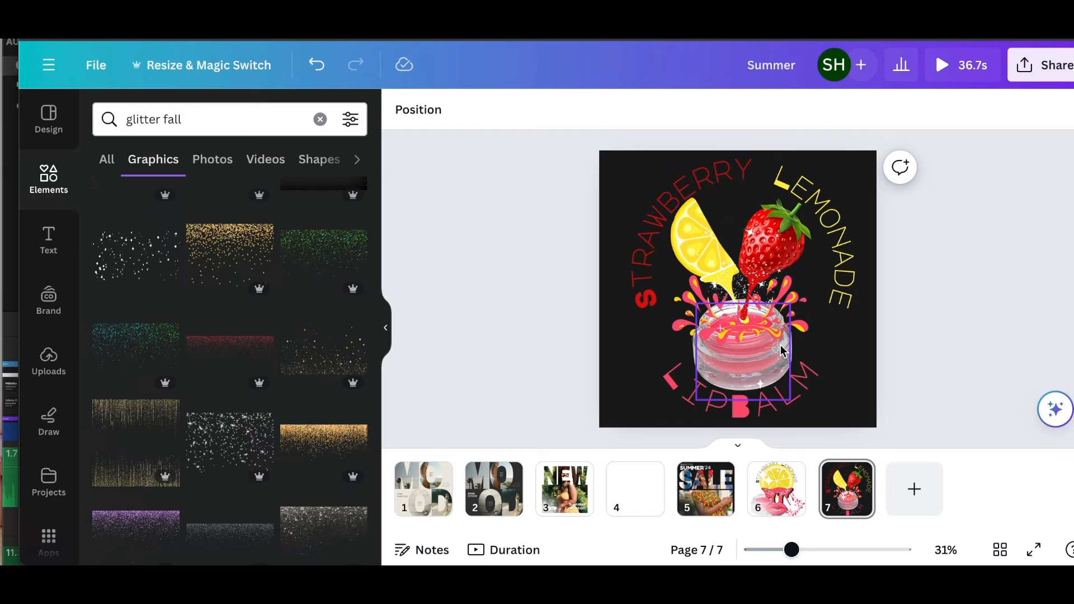
# - Rotate the glitter copy on the strawberry drip to nearly horizontal and make it smaller above the jar
pyautogui.click(758, 287)
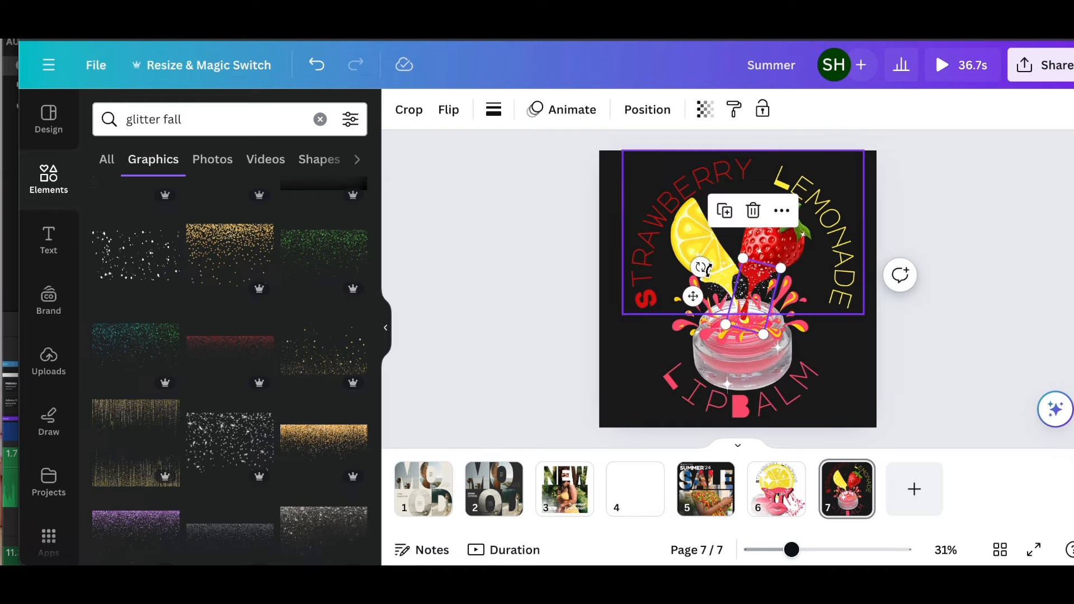
pyautogui.moveTo(701, 267); pyautogui.dragTo(719, 222)
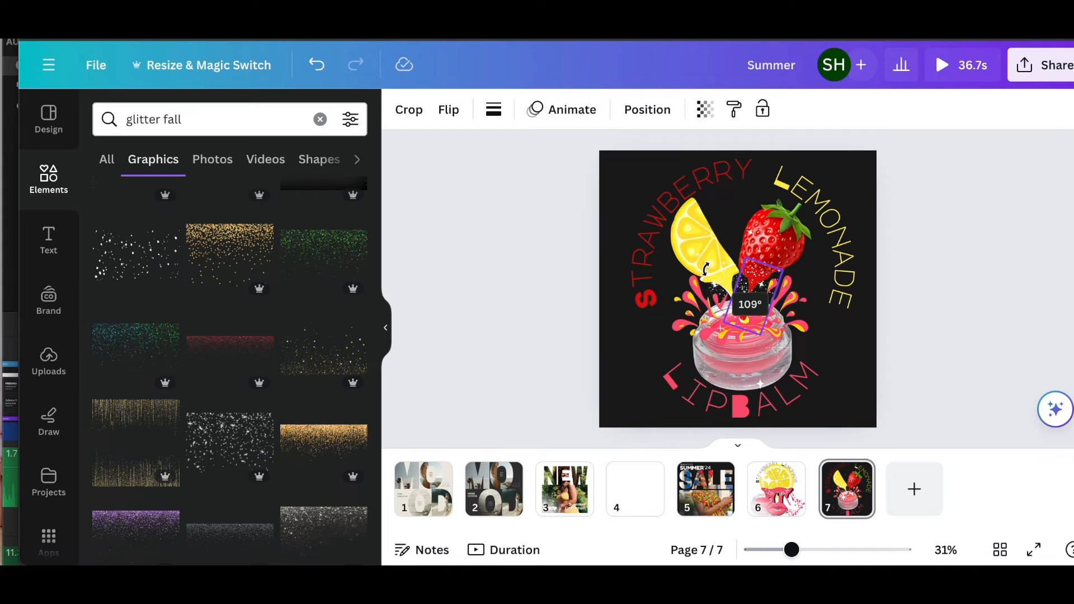
pyautogui.moveTo(770, 263); pyautogui.dragTo(742, 321)
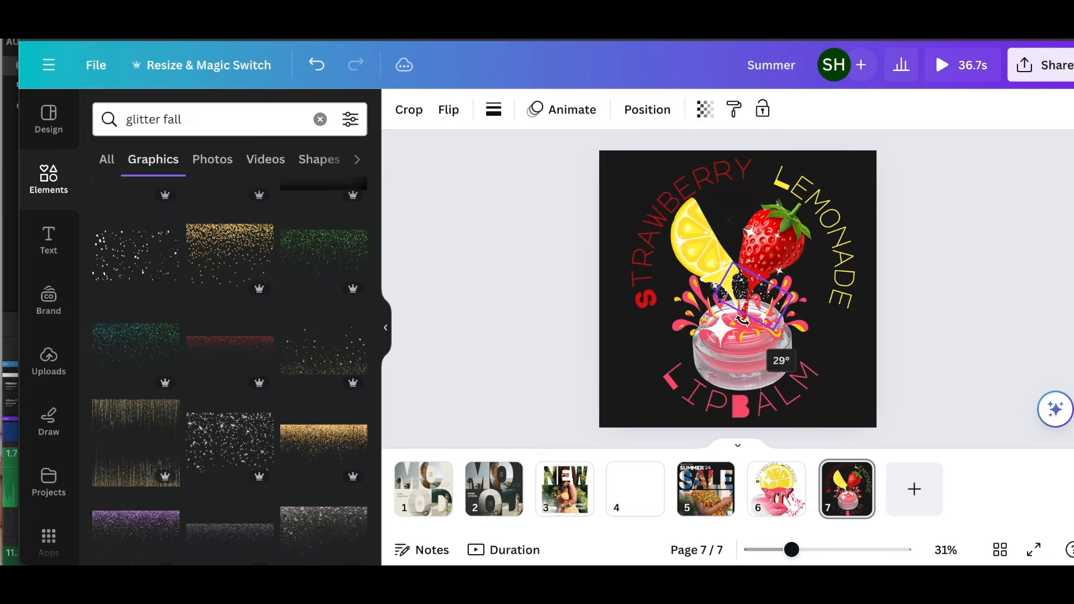
pyautogui.moveTo(748, 324); pyautogui.dragTo(749, 322)
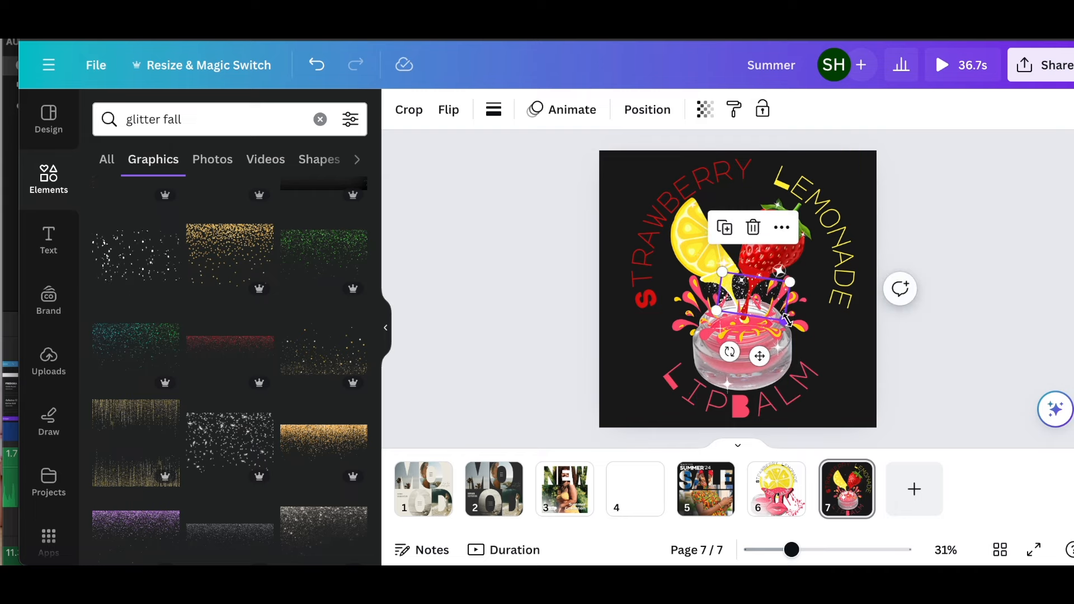
pyautogui.moveTo(787, 320); pyautogui.dragTo(760, 333)
pyautogui.press('Escape')
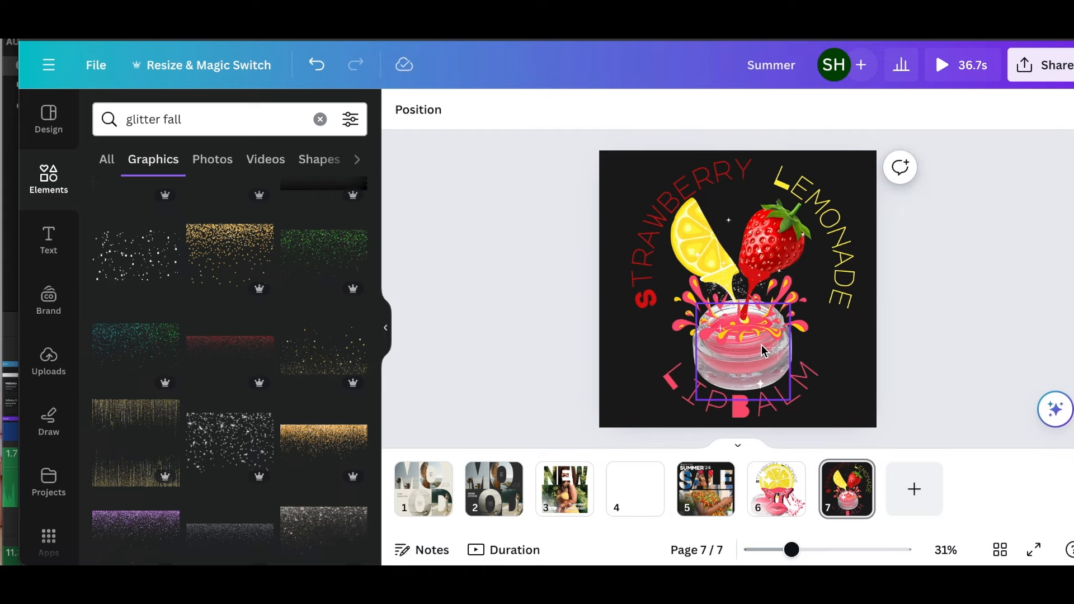
# - Rotate the glitter copy beside the lemon drip until it stands almost upright
pyautogui.click(725, 281)
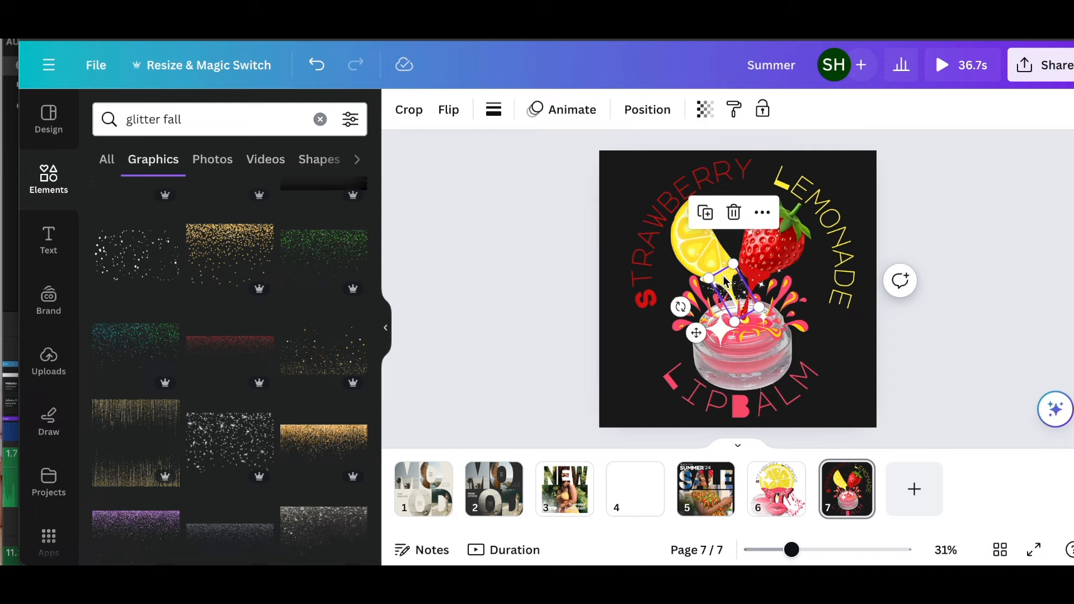
pyautogui.moveTo(681, 308); pyautogui.dragTo(703, 313)
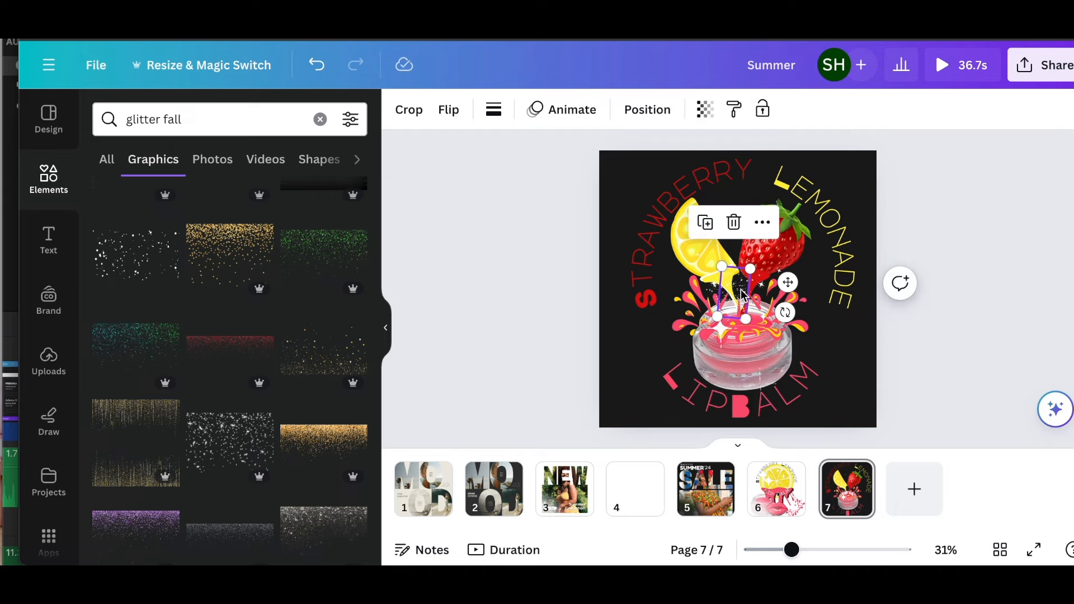
pyautogui.press('Escape')
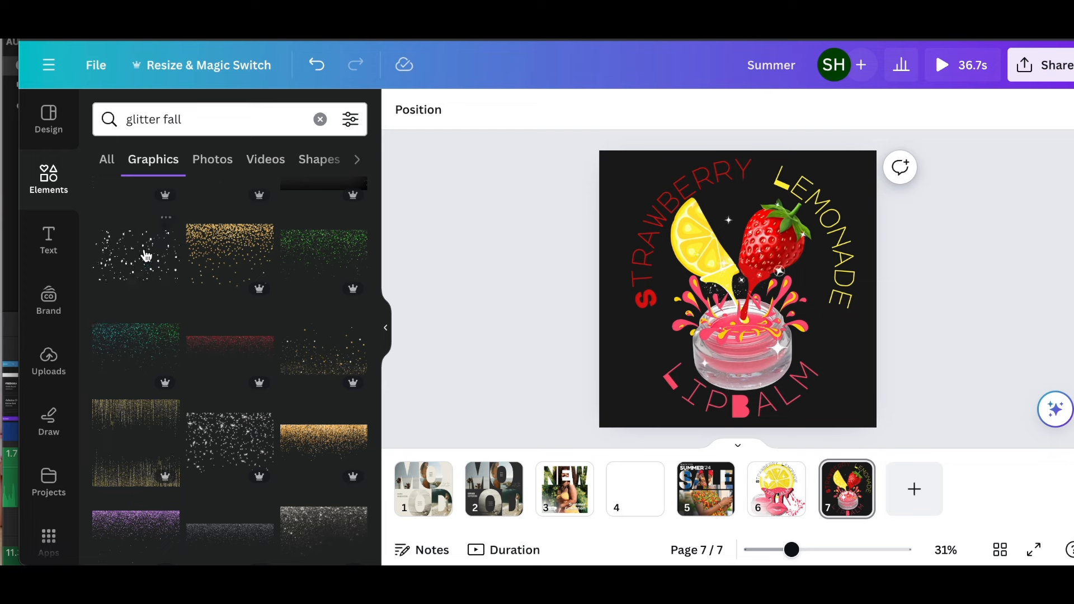
# - Find the sparse pink confetti graphic among the glitter results, add it to the page, shrink it, and place it above the jar
pyautogui.scroll(-3, 206, 285)
pyautogui.scroll(-5, 206, 288)
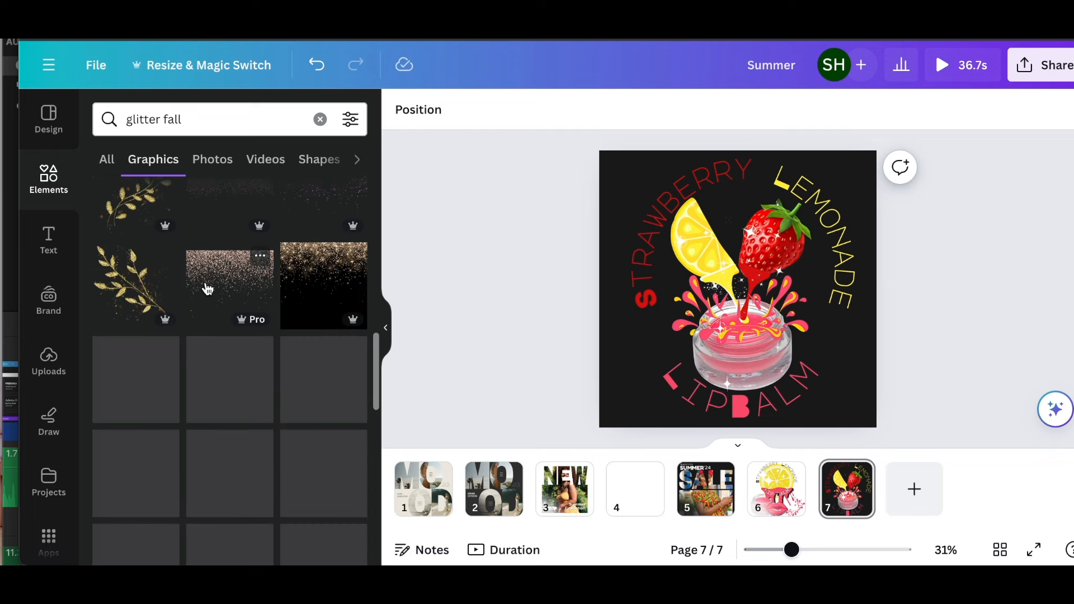
pyautogui.scroll(-5, 261, 278)
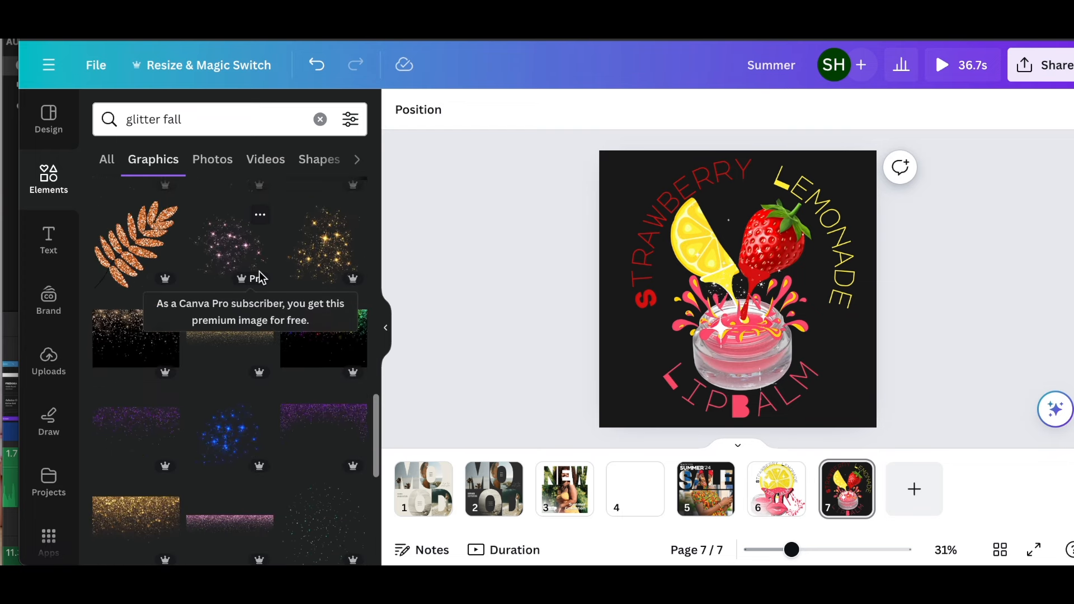
pyautogui.scroll(-3, 261, 279)
pyautogui.scroll(-4, 261, 279)
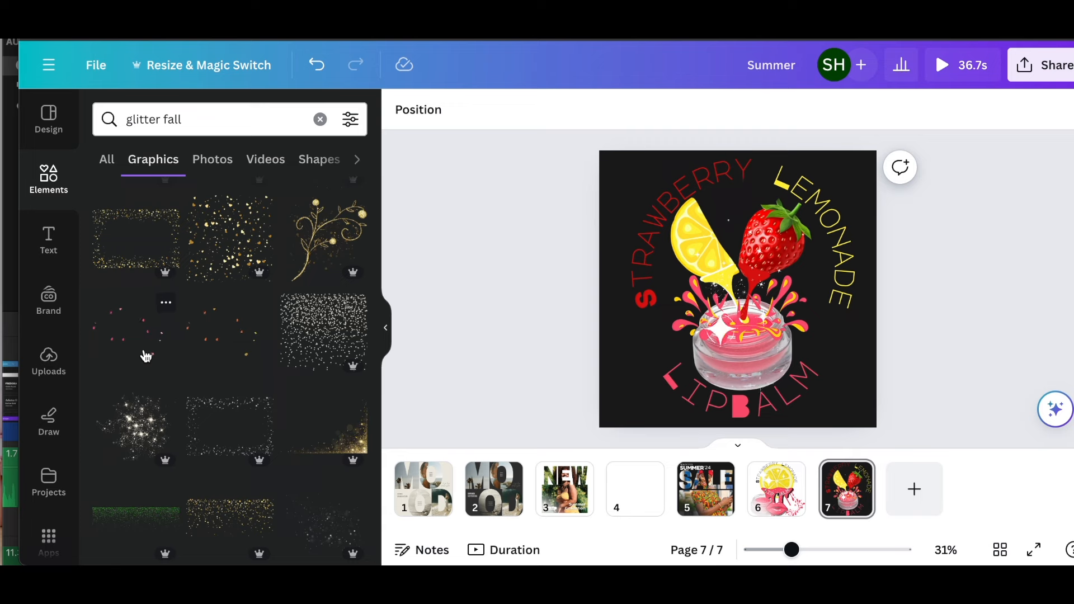
pyautogui.click(146, 357)
pyautogui.moveTo(851, 353); pyautogui.dragTo(776, 280)
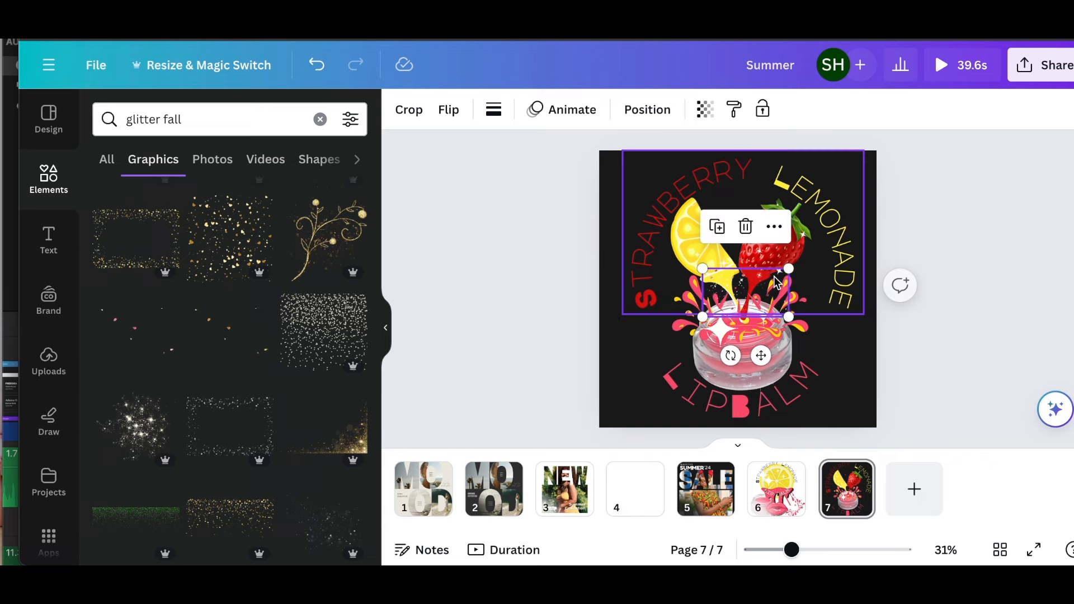
# - Undo the last move of the confetti graphic and deselect the curved title text
pyautogui.doubleClick(755, 295)
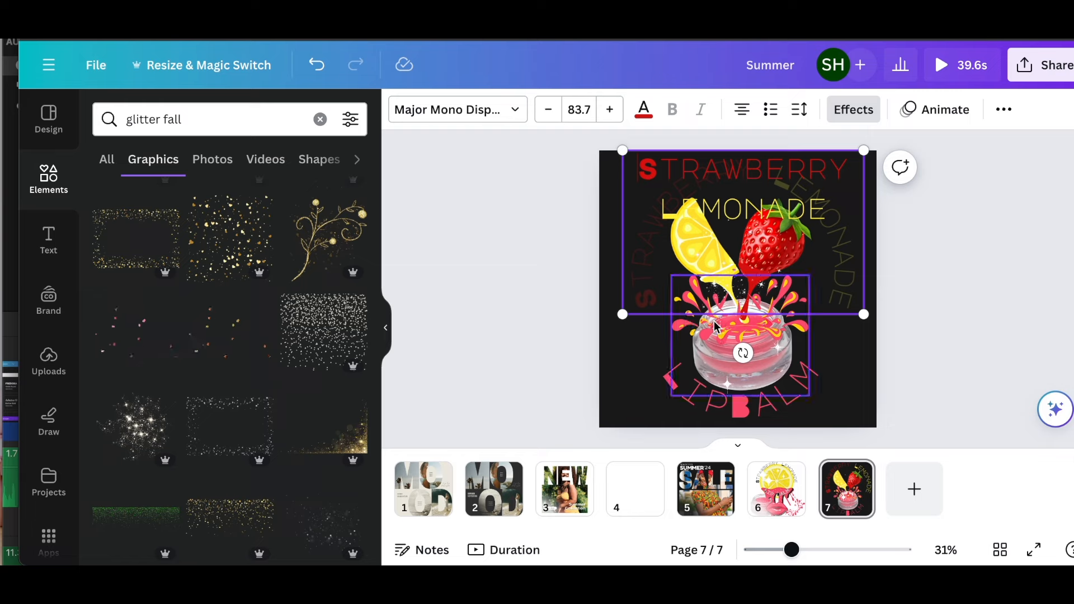
pyautogui.click(319, 71)
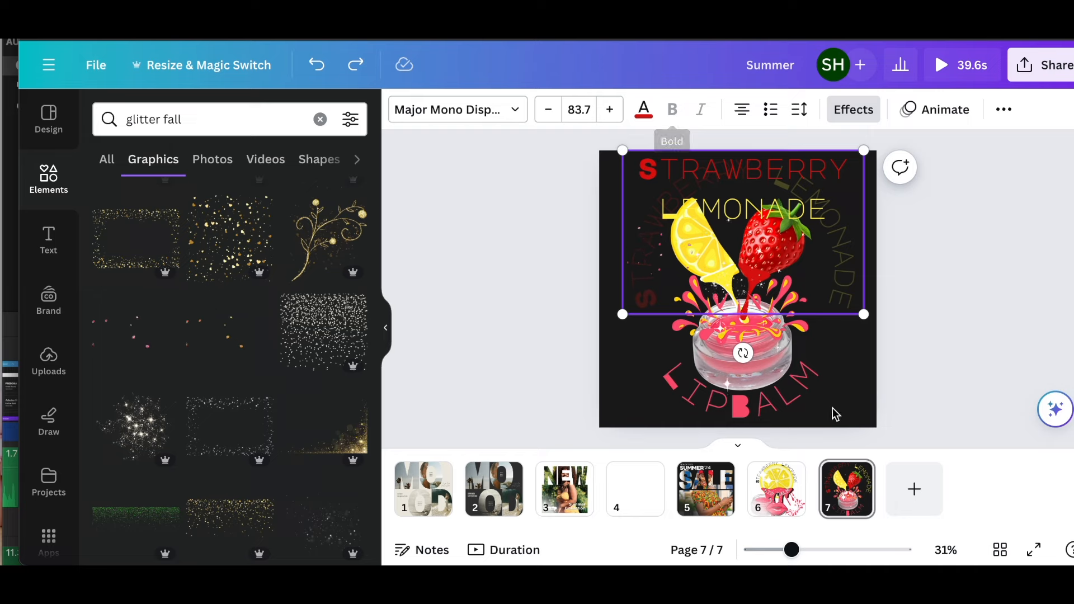
pyautogui.click(634, 372)
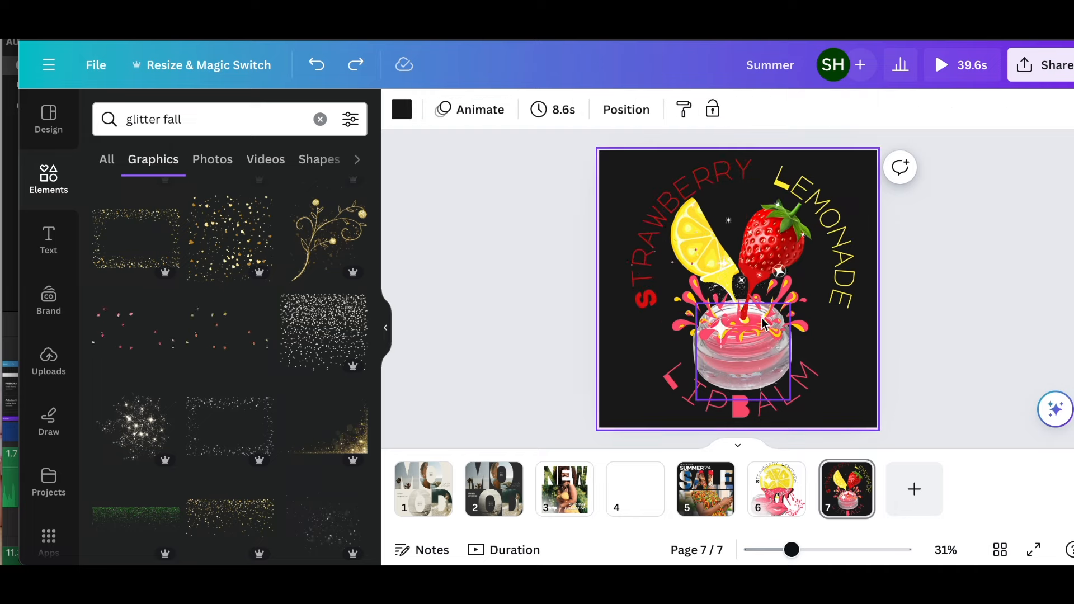
# - Select the confetti graphic through the page's layers and move it over the splash beside the strawberry drip
pyautogui.click(704, 266)
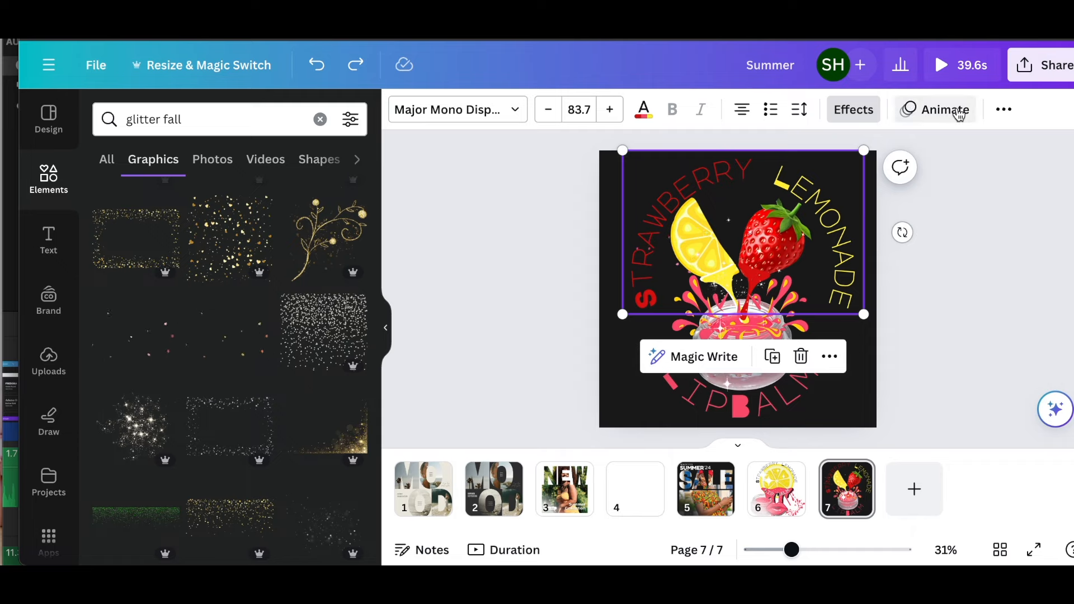
pyautogui.click(1002, 109)
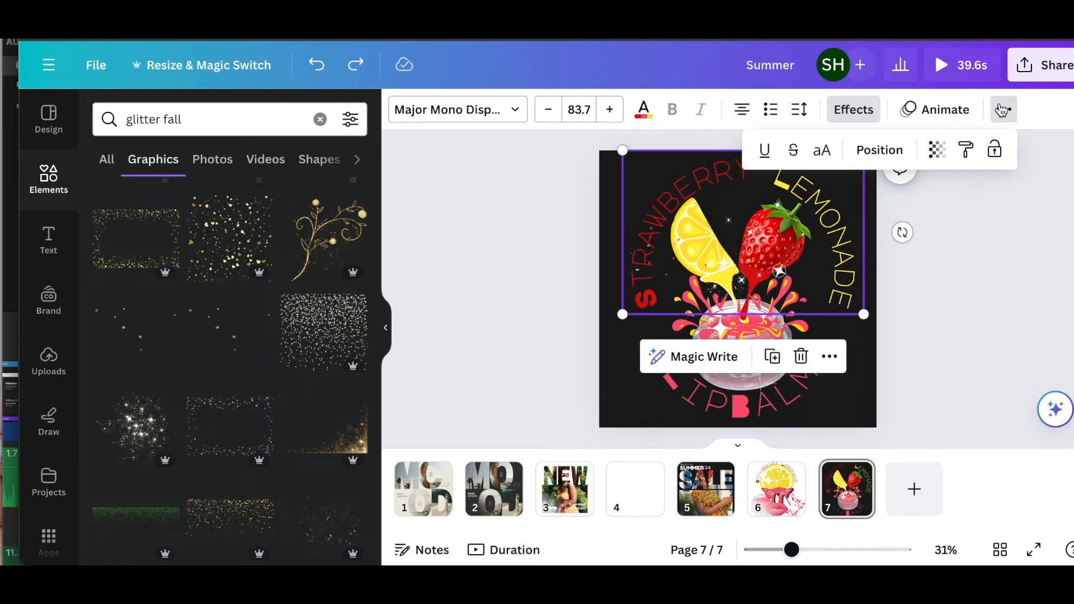
pyautogui.click(879, 149)
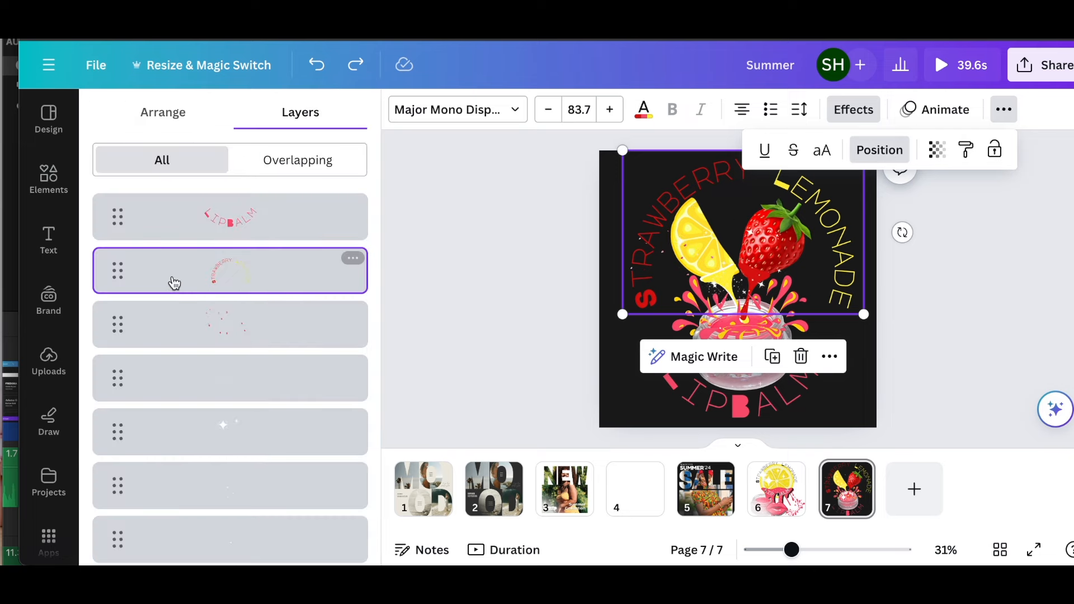
pyautogui.click(223, 337)
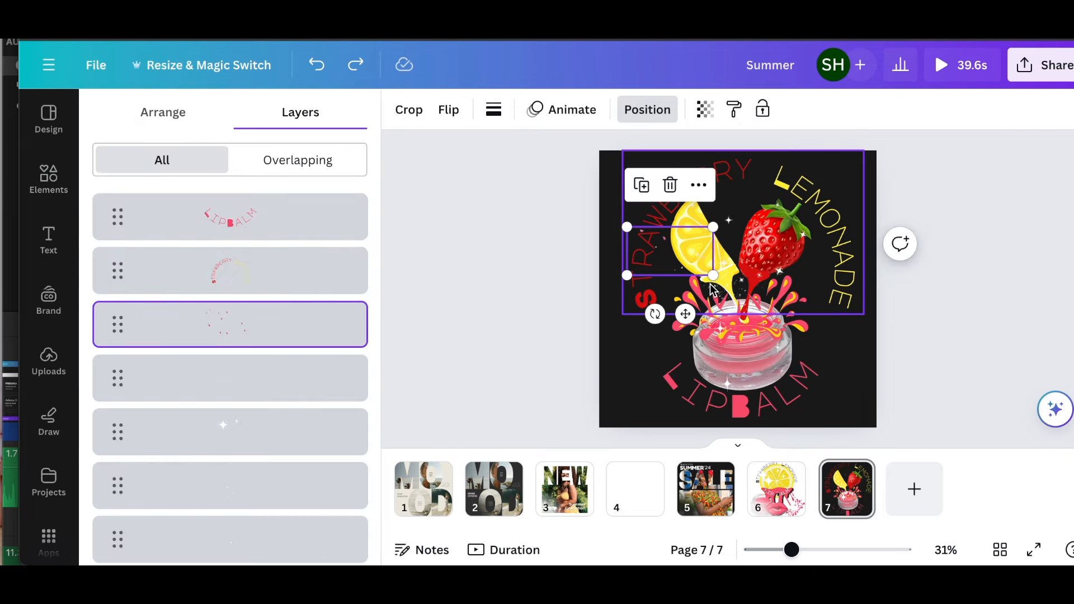
pyautogui.moveTo(675, 257); pyautogui.dragTo(778, 301)
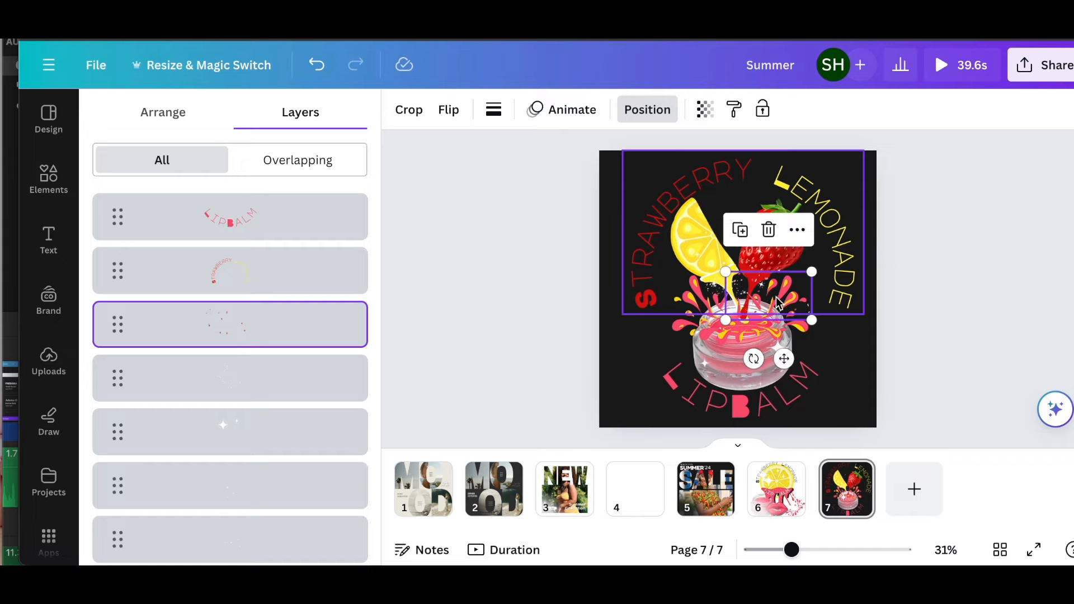
# - Rotate the confetti graphic to a steep diagonal and shift it up over the lower strawberry
pyautogui.moveTo(754, 360); pyautogui.dragTo(706, 287)
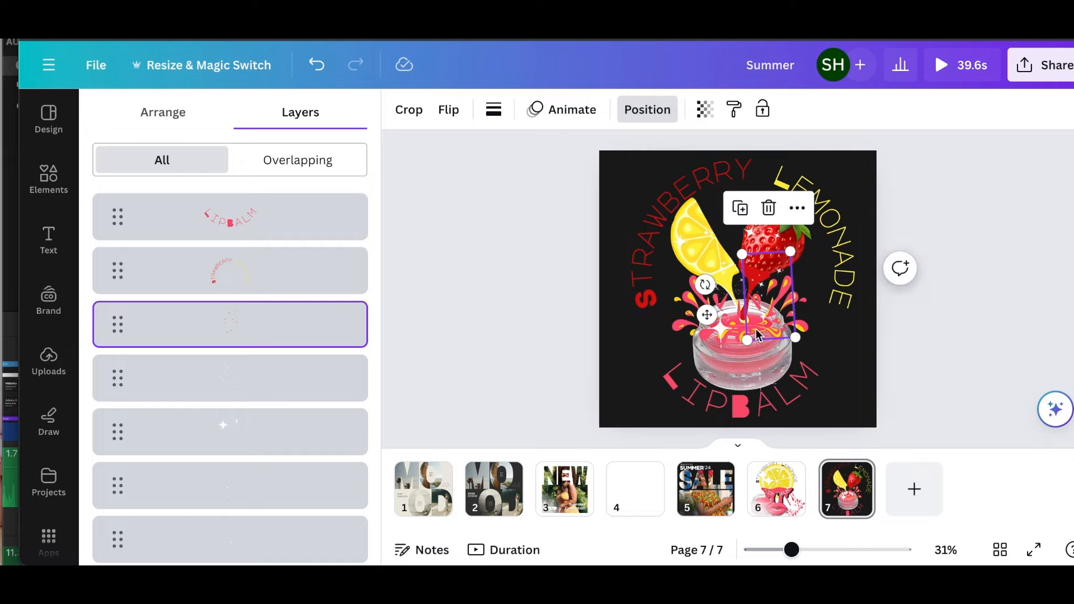
pyautogui.moveTo(705, 287); pyautogui.dragTo(722, 253)
pyautogui.moveTo(788, 257); pyautogui.dragTo(787, 252)
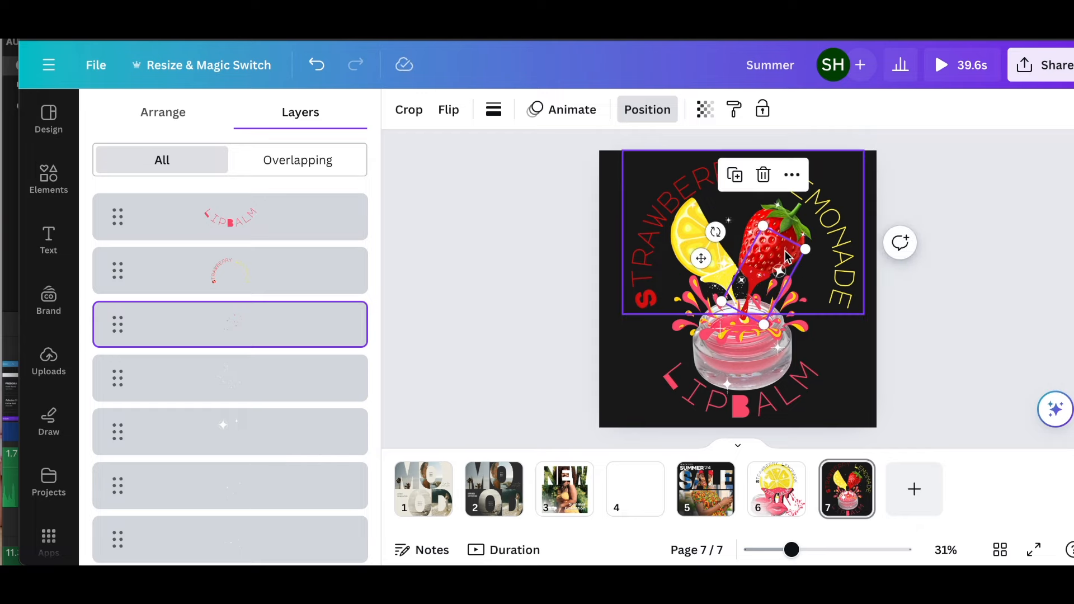
pyautogui.click(964, 270)
pyautogui.click(984, 267)
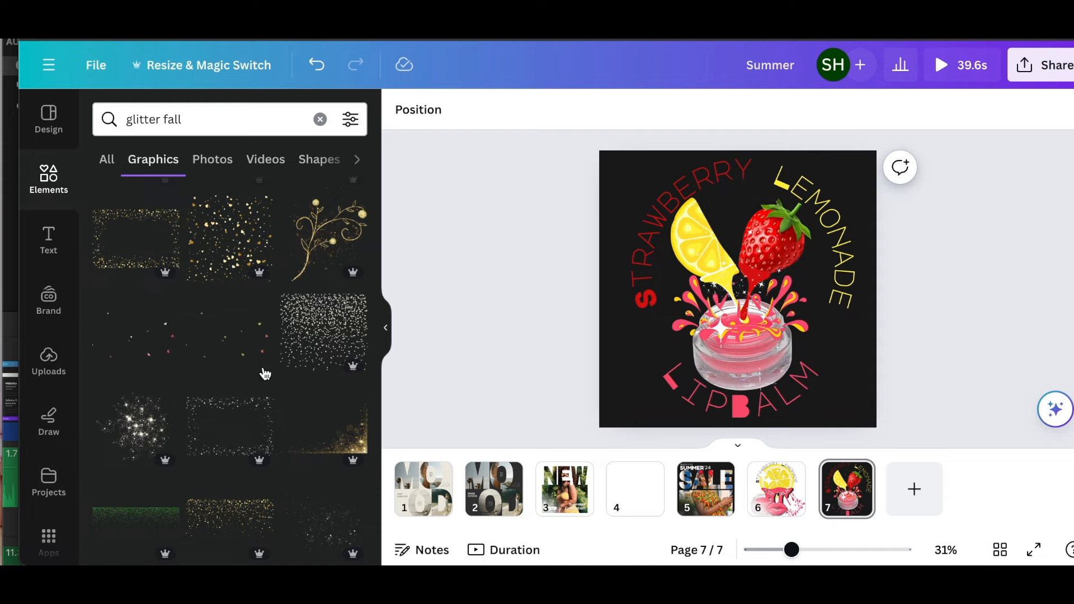
# - Add the sparse pink confetti graphic again, shrink it, rotate it to a steep diagonal, and place it over the lemon slice and its drip
pyautogui.click(252, 341)
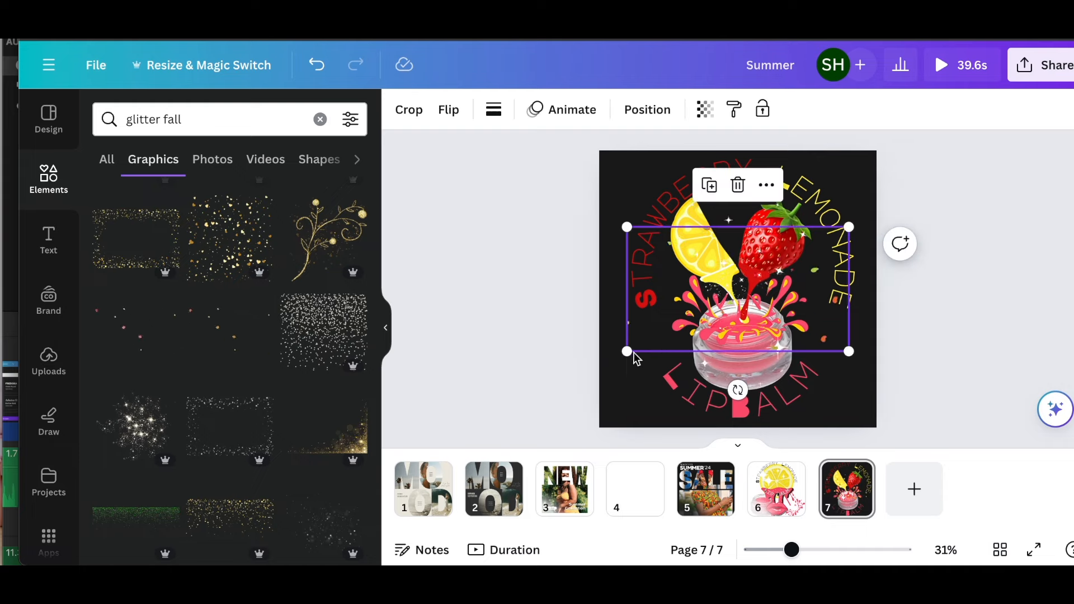
pyautogui.moveTo(627, 348); pyautogui.dragTo(733, 291)
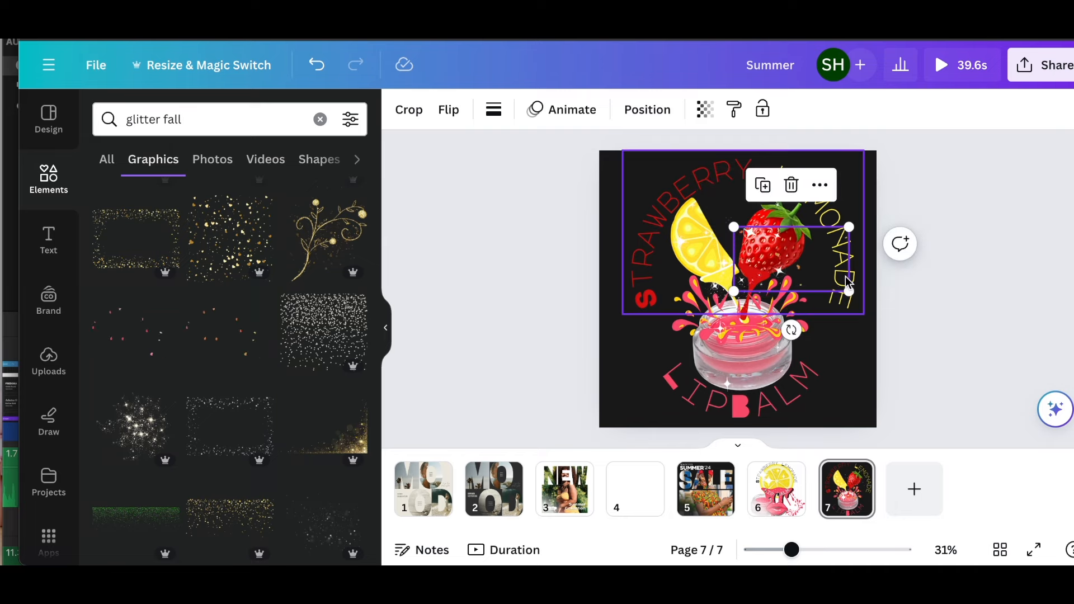
pyautogui.moveTo(832, 265); pyautogui.dragTo(755, 267)
pyautogui.moveTo(711, 328); pyautogui.dragTo(649, 297)
pyautogui.moveTo(659, 229); pyautogui.dragTo(671, 238)
pyautogui.moveTo(719, 210); pyautogui.dragTo(720, 231)
pyautogui.moveTo(706, 271); pyautogui.dragTo(706, 264)
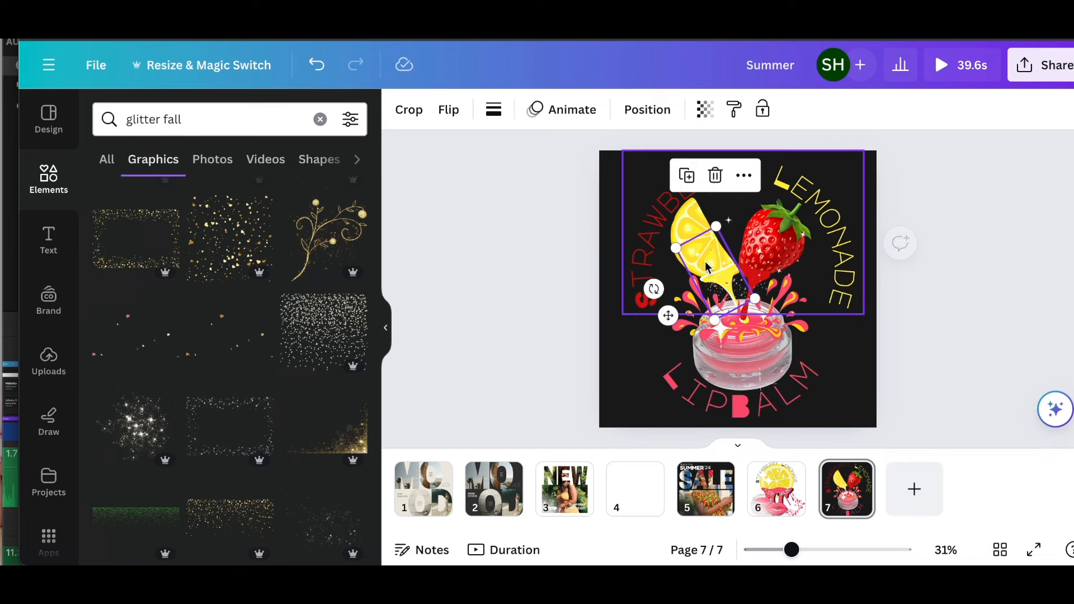
# - Try the Neon, Shadow, Lift and Splice effects on the curved STRAWBERRY LEMONADE text
pyautogui.click(850, 212)
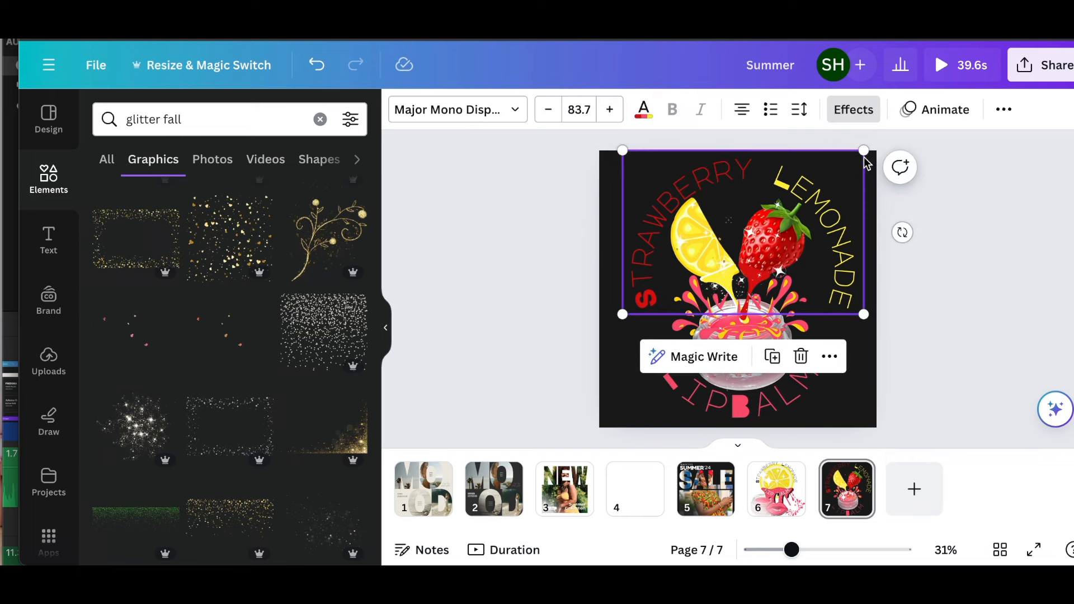
pyautogui.click(862, 118)
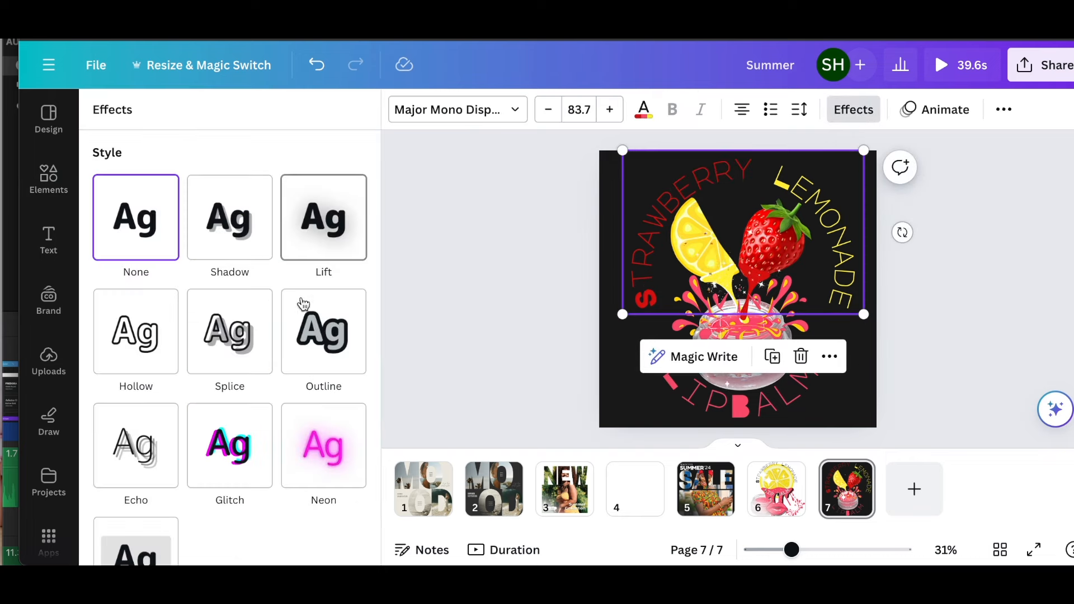
pyautogui.click(320, 452)
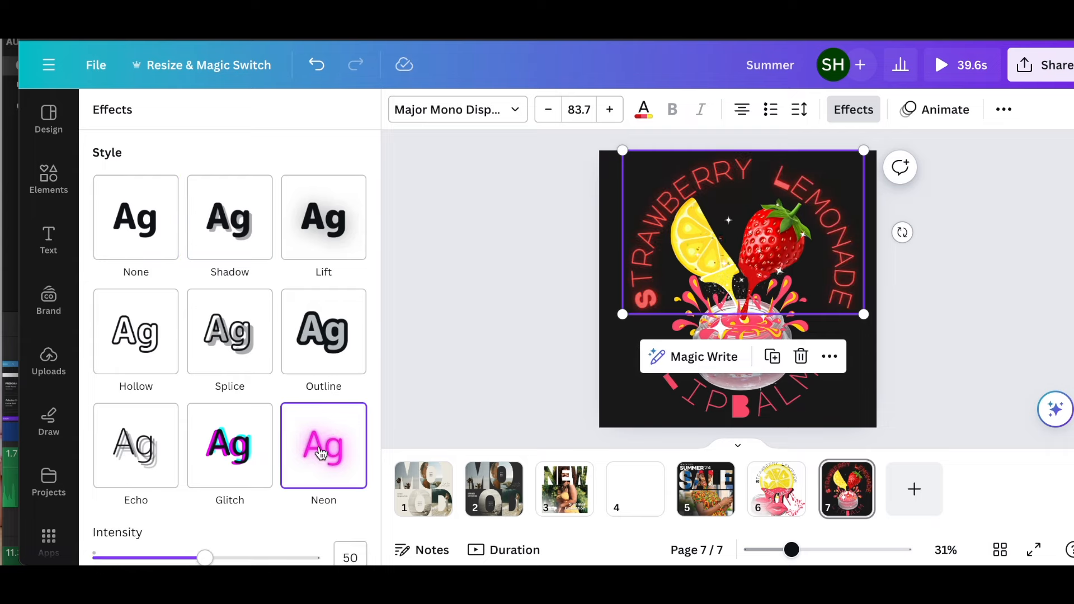
pyautogui.scroll(-5, 321, 452)
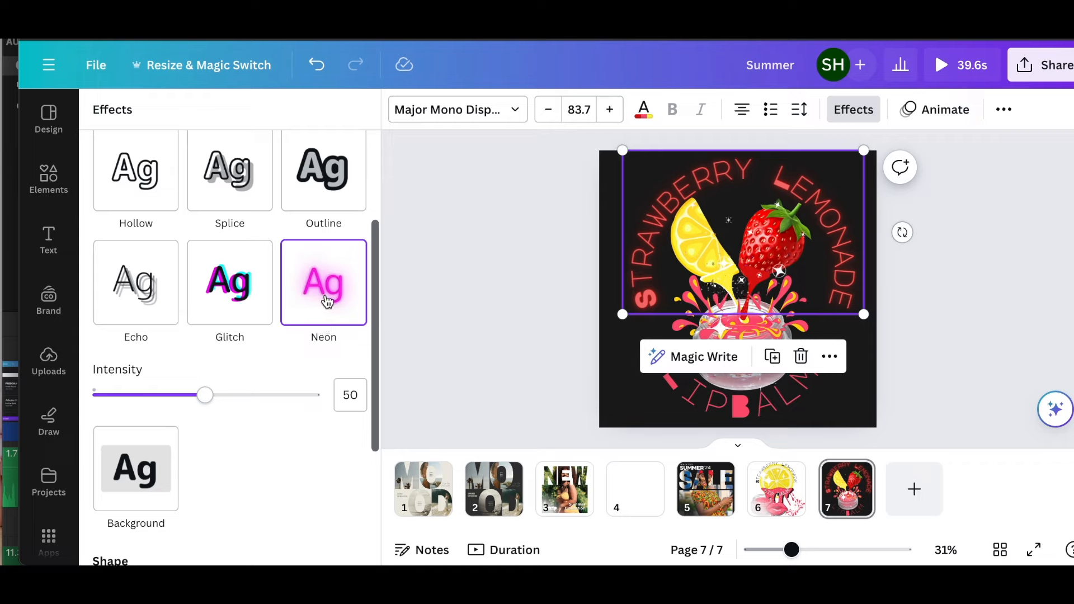
pyautogui.scroll(5, 324, 295)
pyautogui.click(148, 193)
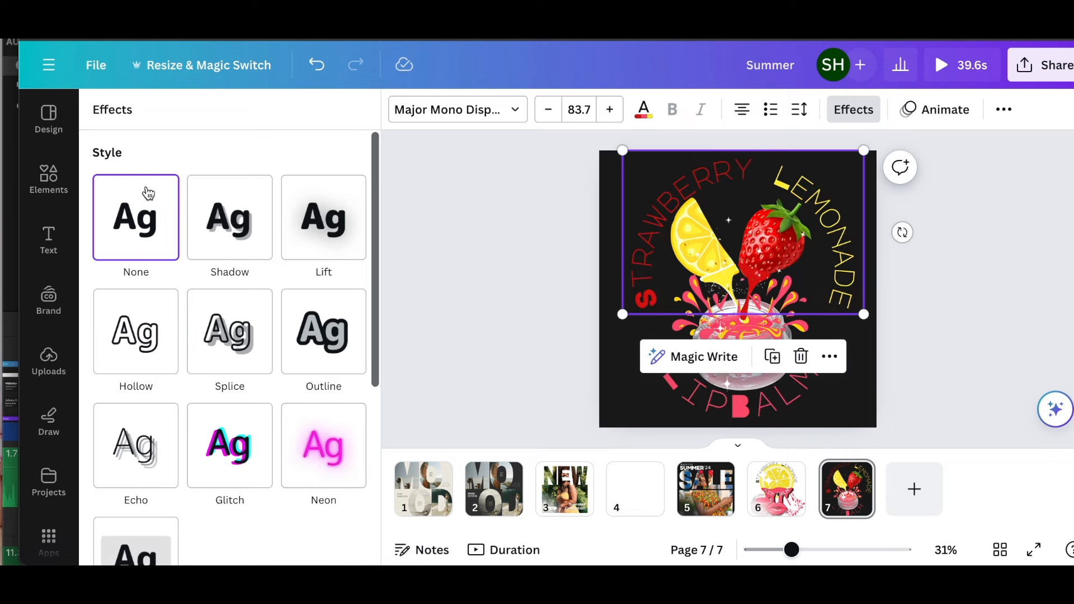
pyautogui.click(217, 215)
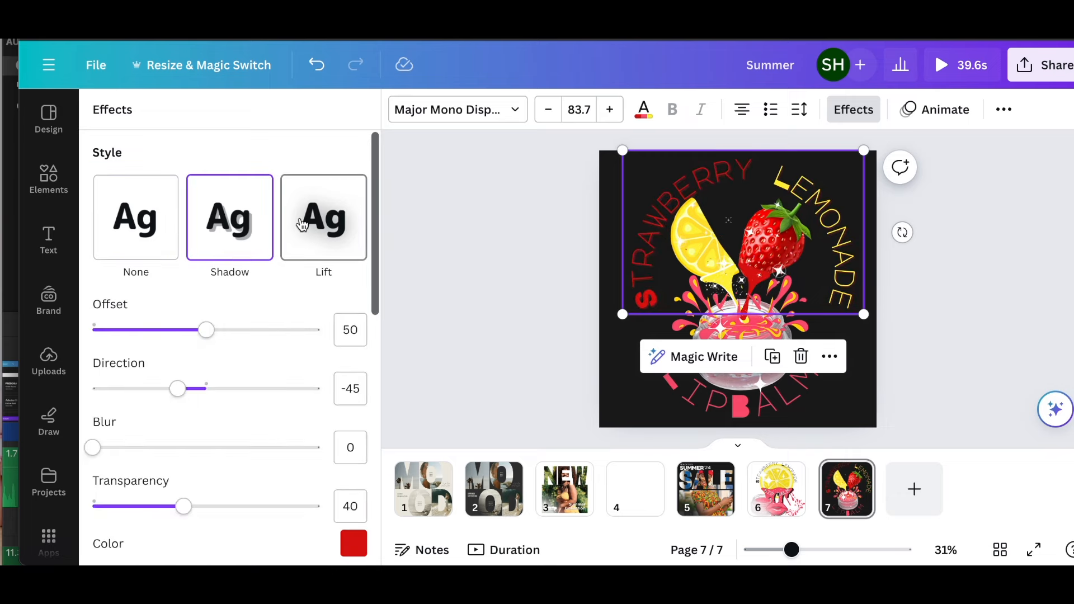
pyautogui.click(303, 224)
pyautogui.scroll(-4, 300, 219)
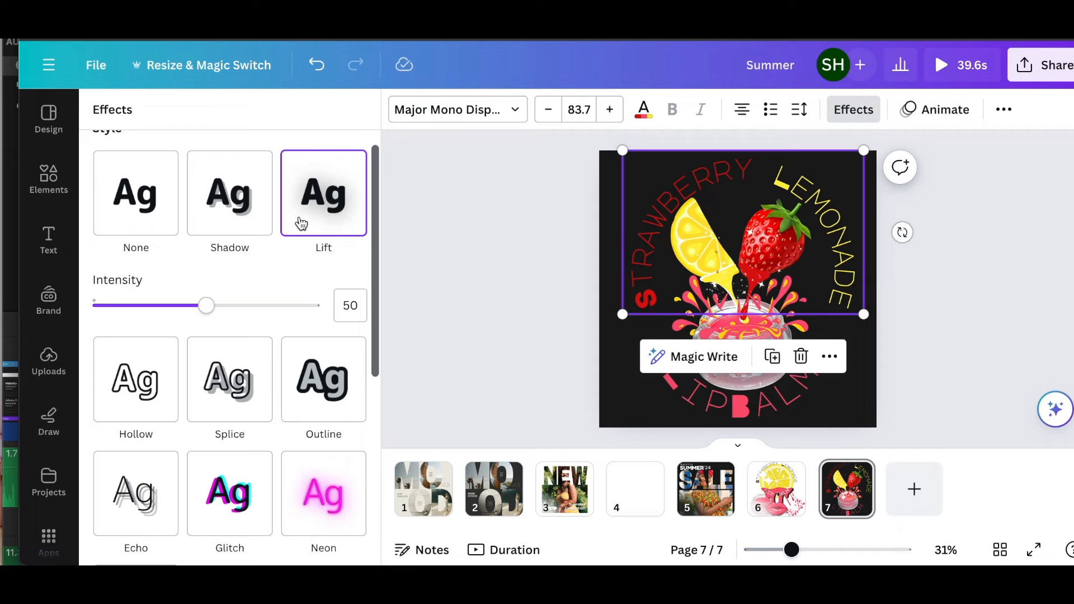
pyautogui.click(263, 309)
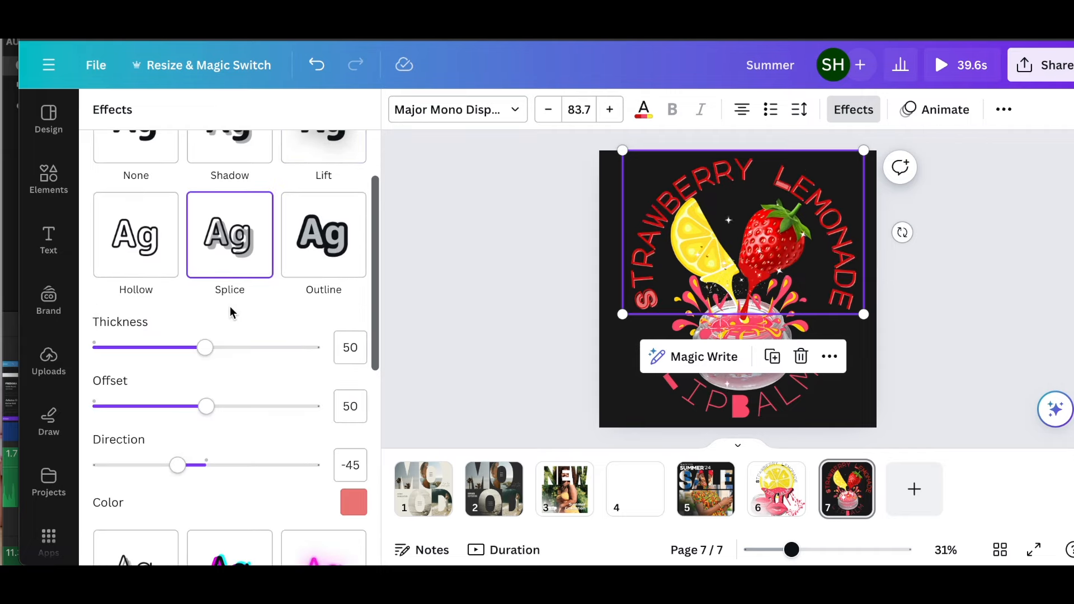
# - Apply a white Outline effect with thickness 1 to the curved STRAWBERRY LEMONADE text and deselect it
pyautogui.click(307, 253)
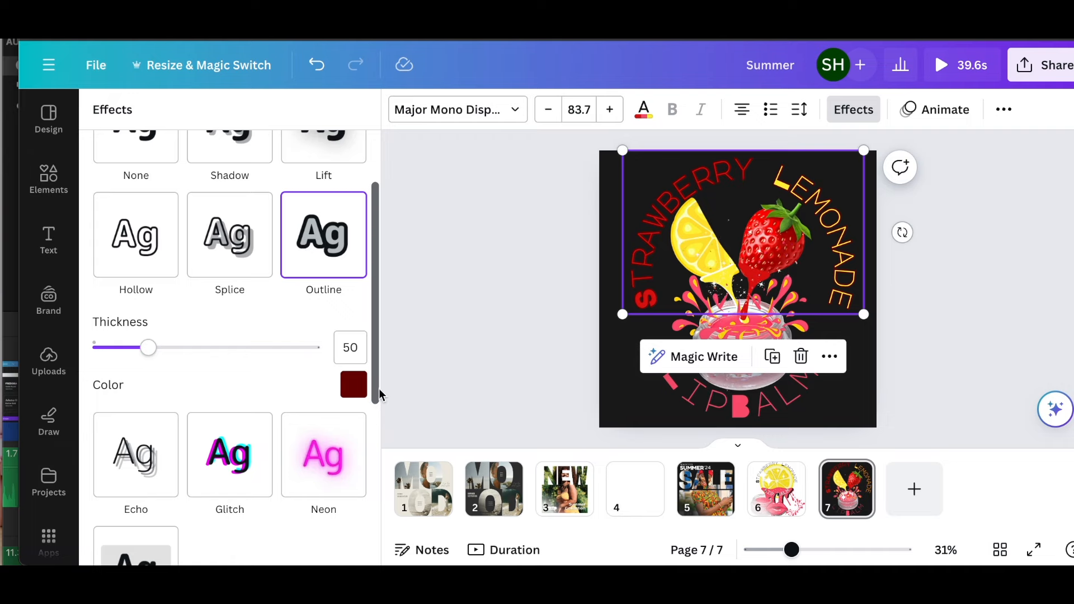
pyautogui.click(353, 386)
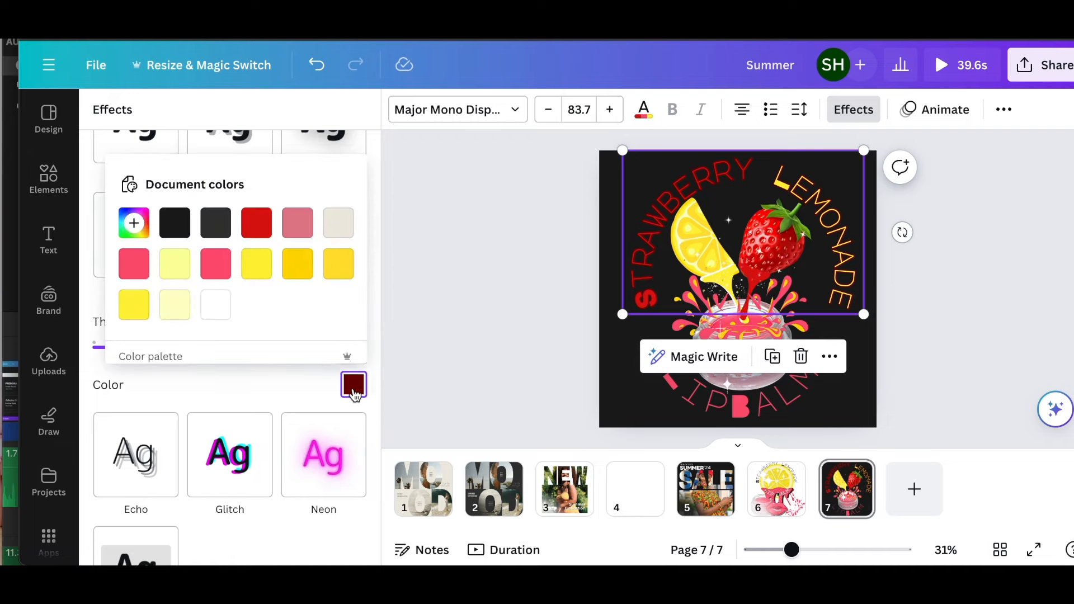
pyautogui.click(218, 308)
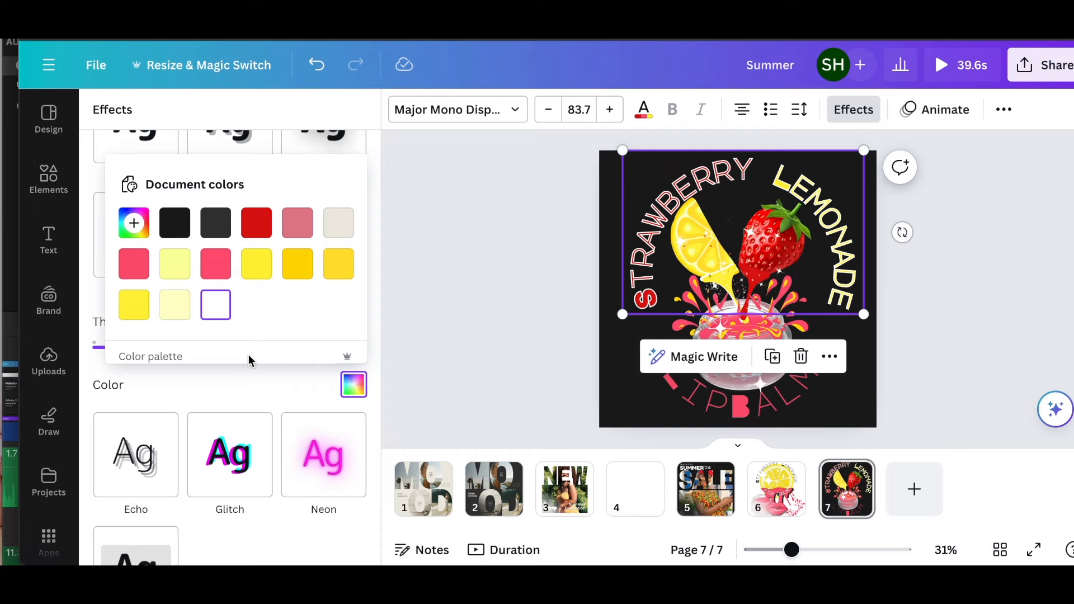
pyautogui.scroll(-3, 251, 345)
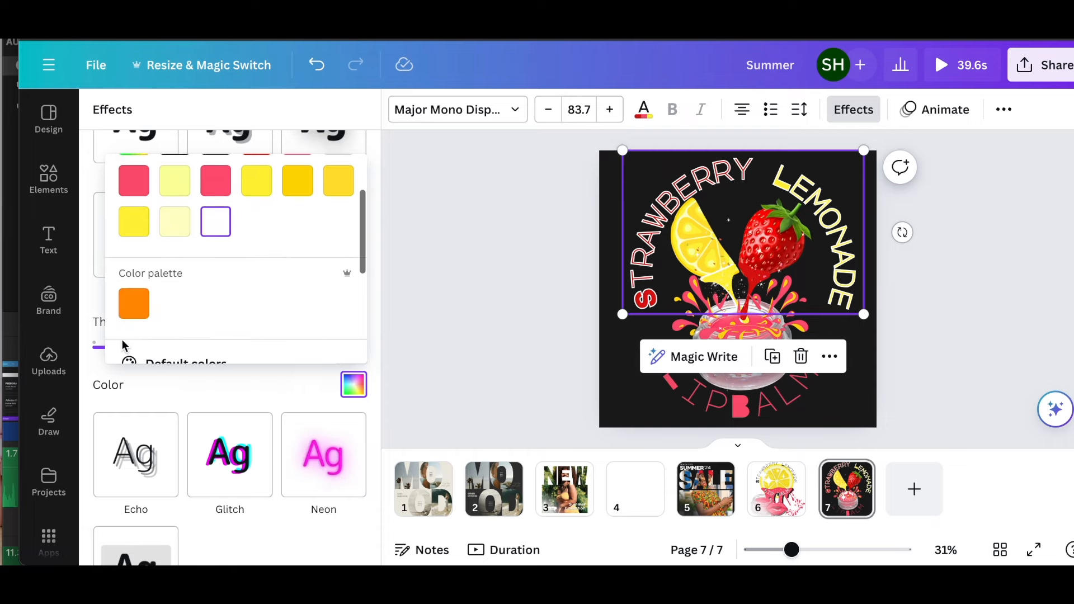
pyautogui.click(73, 359)
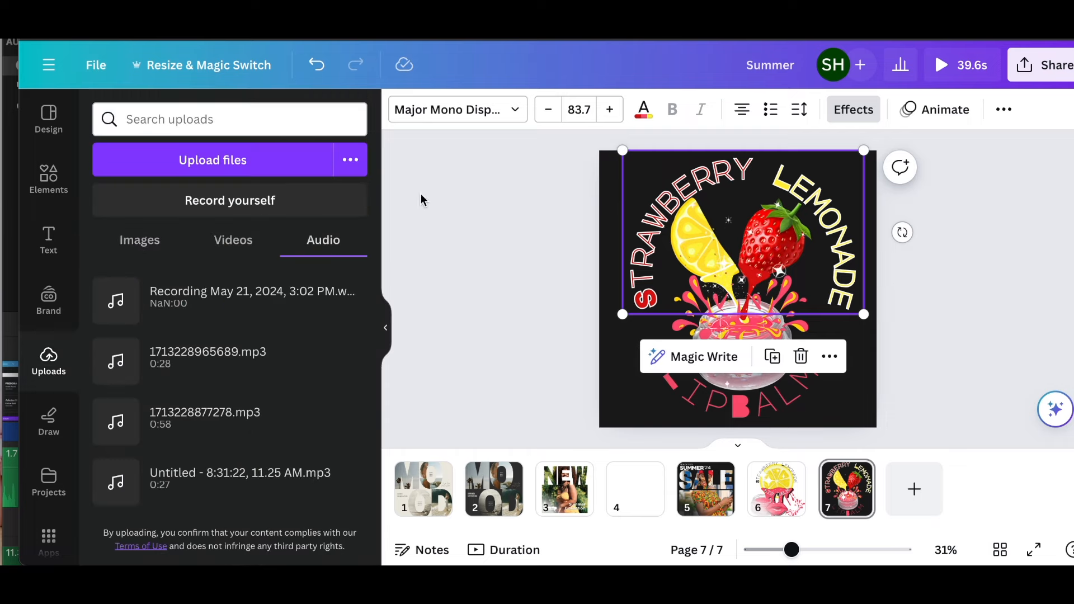
pyautogui.click(854, 110)
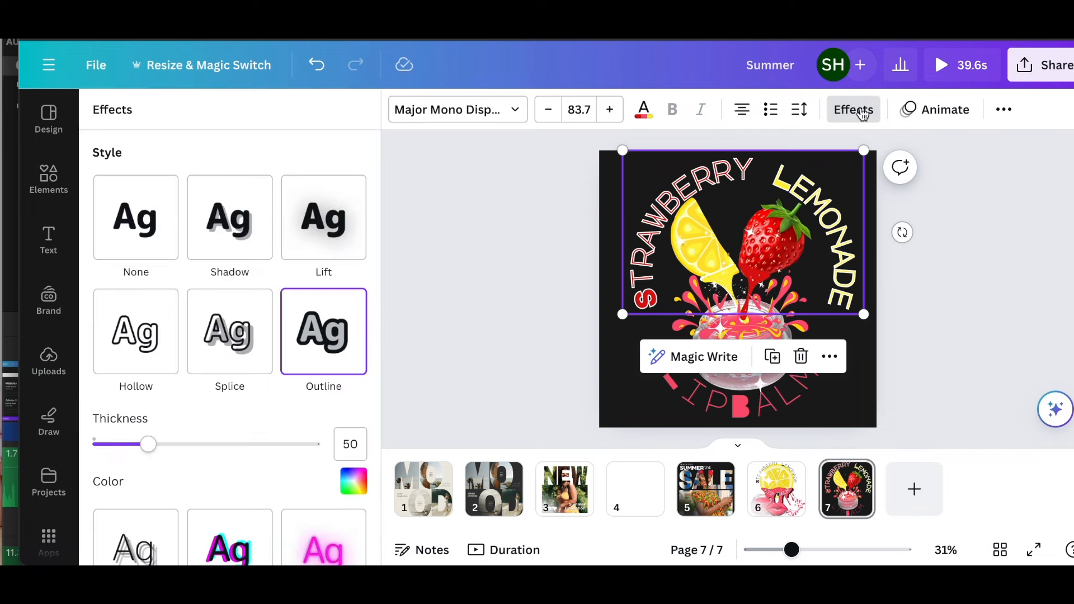
pyautogui.moveTo(149, 445); pyautogui.dragTo(85, 451)
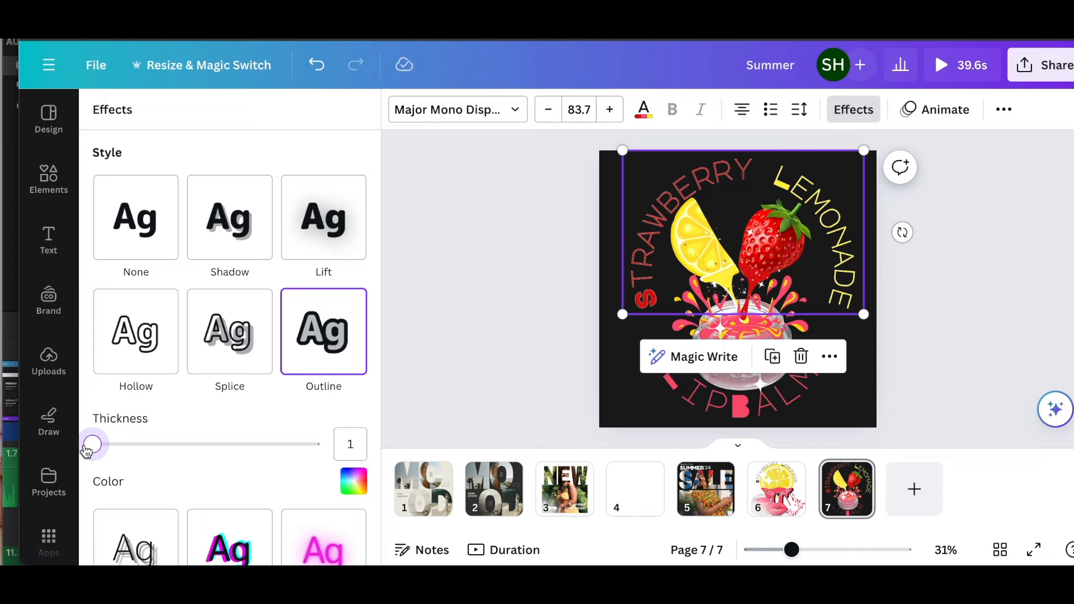
pyautogui.click(636, 376)
# - Apply the Hollow effect to the curved LIP BALM text and raise its thickness to the maximum
pyautogui.click(696, 404)
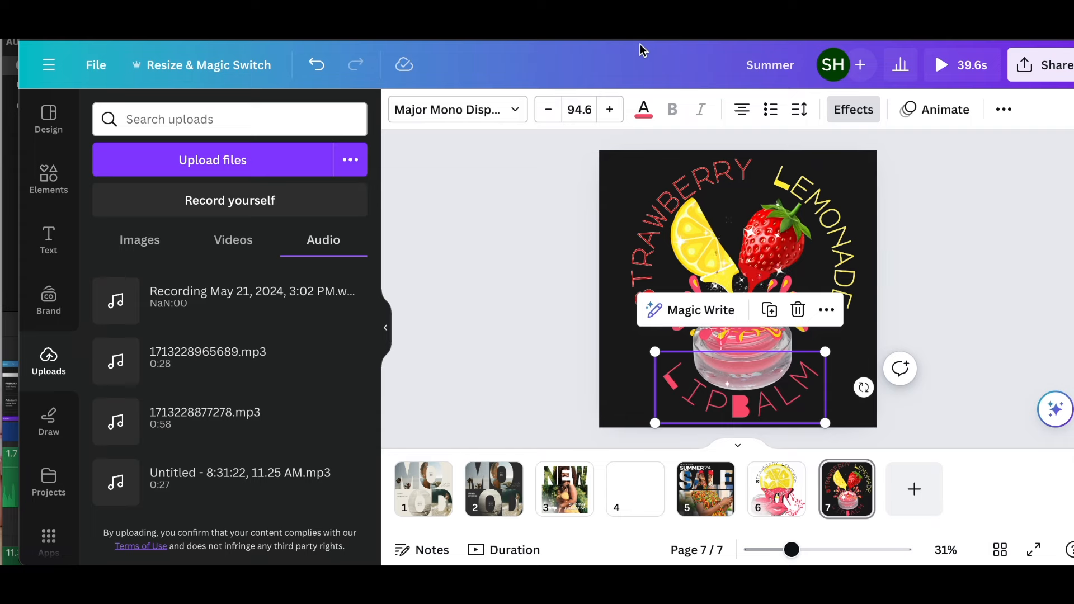
pyautogui.click(853, 112)
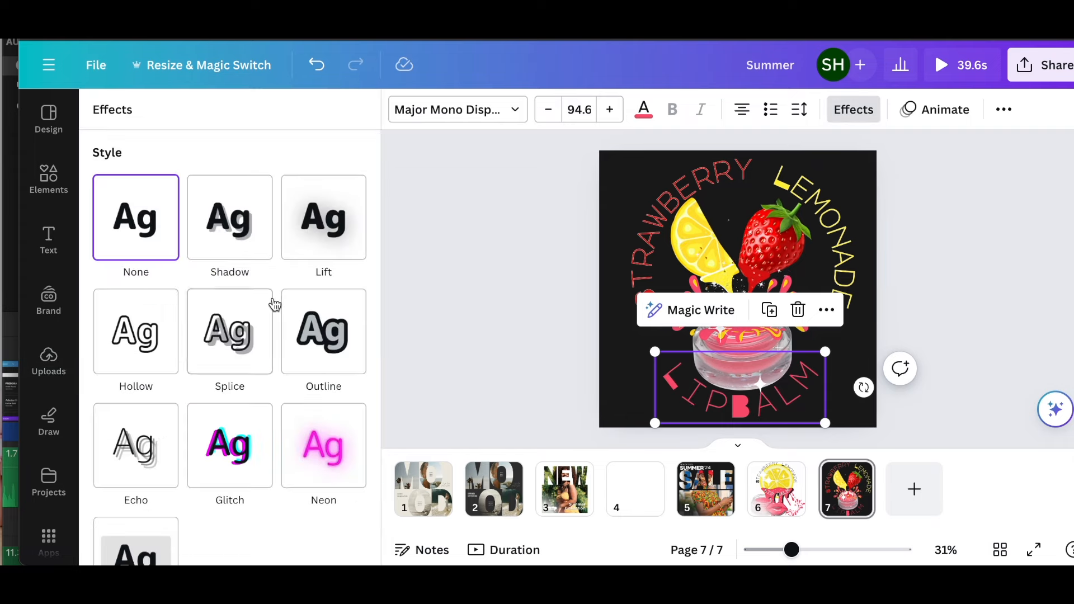
pyautogui.click(311, 343)
pyautogui.click(136, 339)
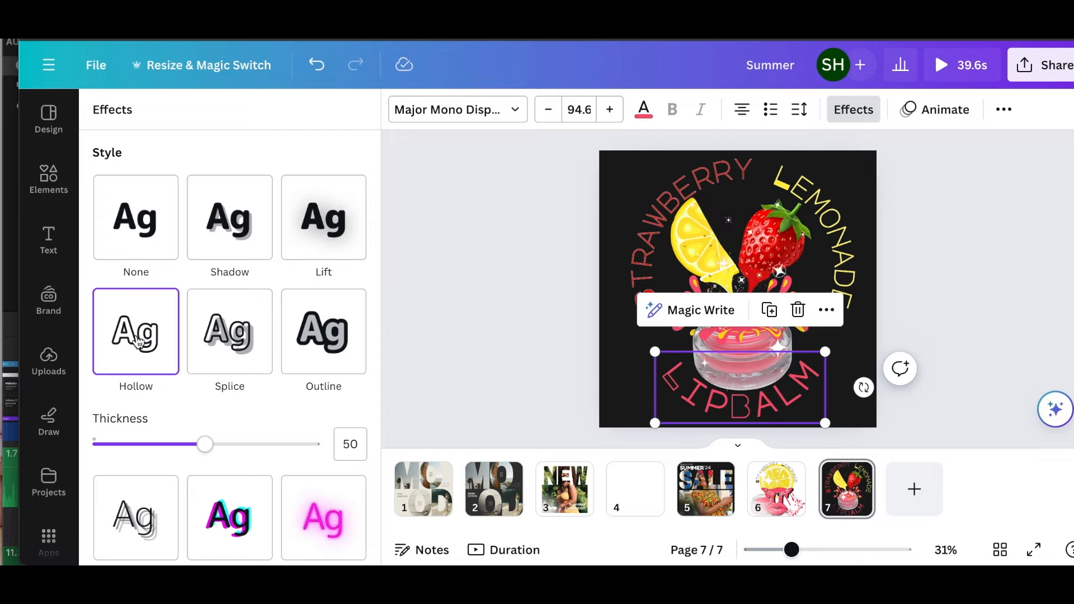
pyautogui.moveTo(206, 451); pyautogui.dragTo(352, 459)
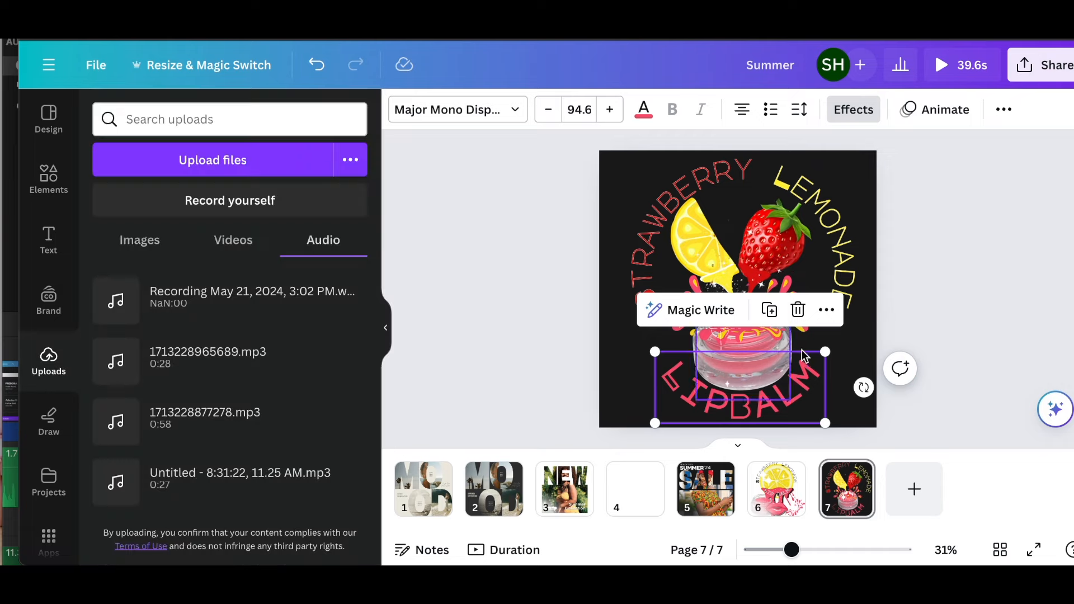
pyautogui.moveTo(828, 351); pyautogui.dragTo(799, 384)
# - Try tilting the curved STRAWBERRY LEMONADE text slightly clockwise, restore its level angle, and deselect it
pyautogui.click(820, 216)
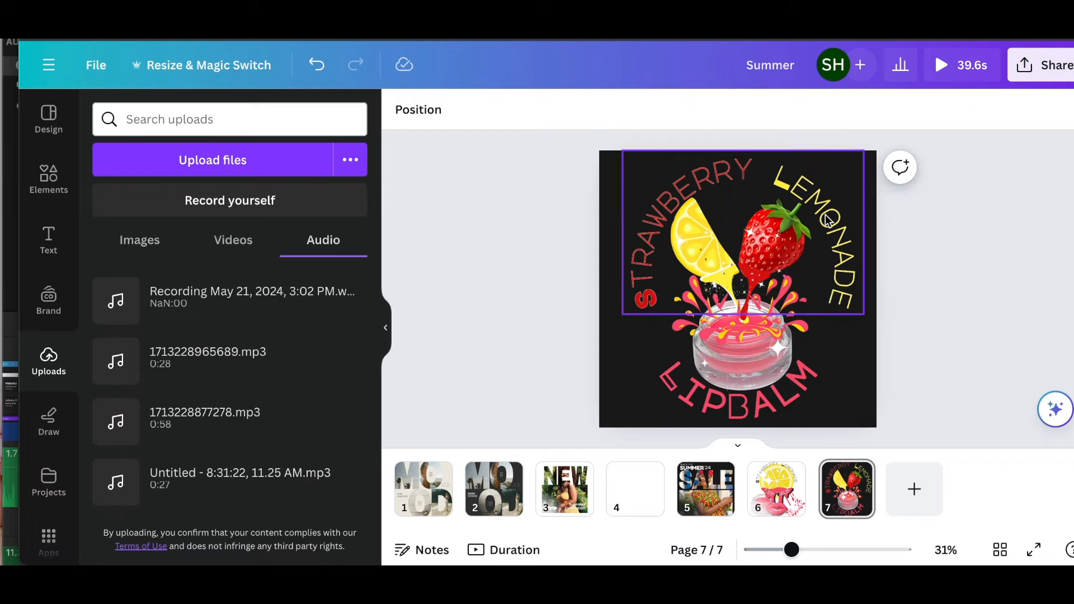
pyautogui.moveTo(819, 216); pyautogui.dragTo(821, 215)
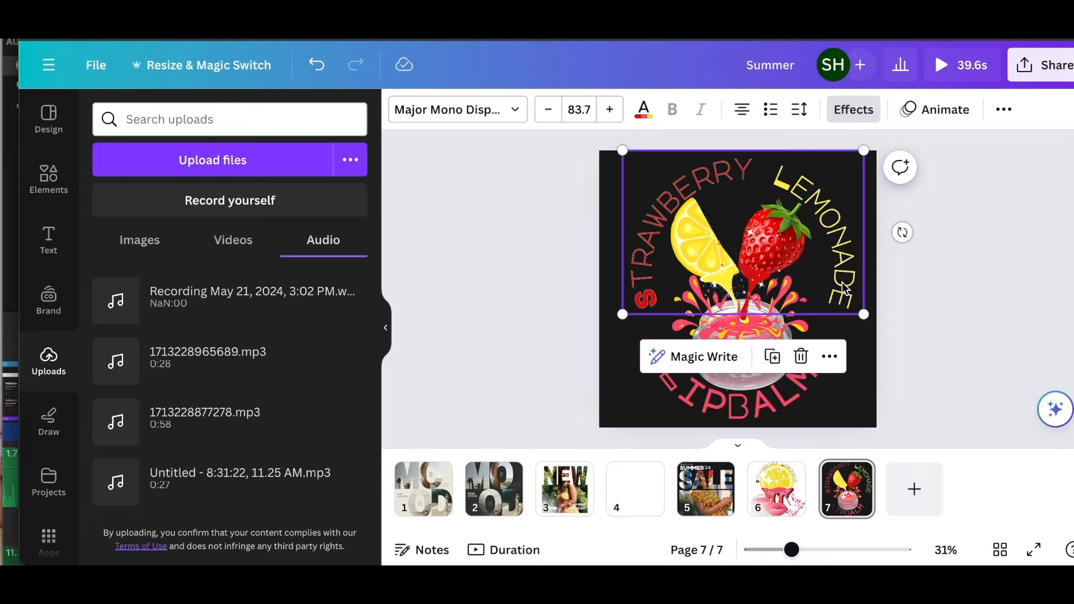
pyautogui.moveTo(902, 231); pyautogui.dragTo(900, 229)
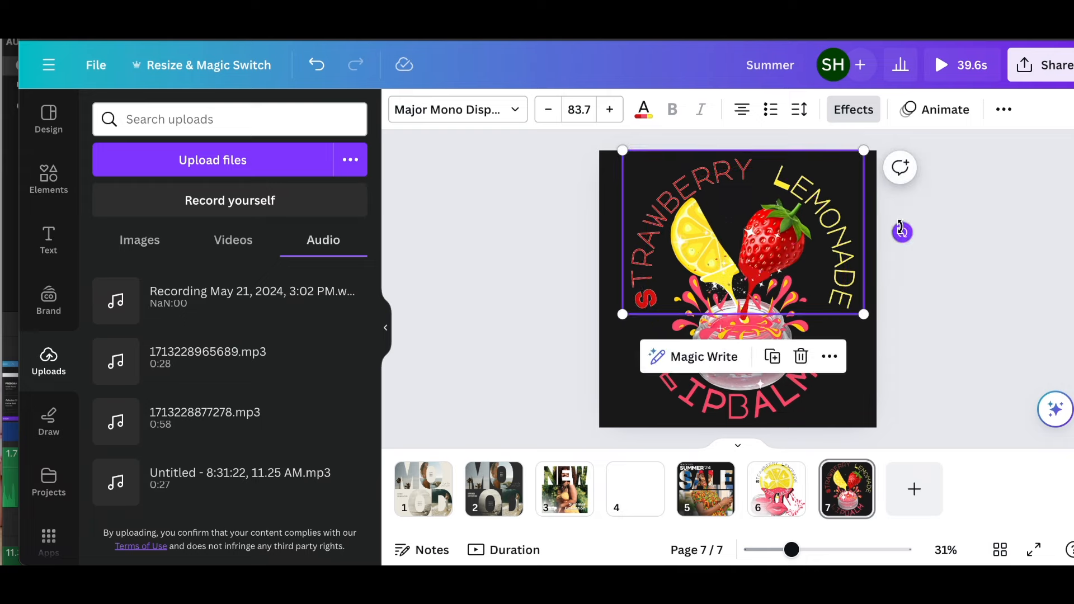
pyautogui.click(975, 237)
pyautogui.click(862, 242)
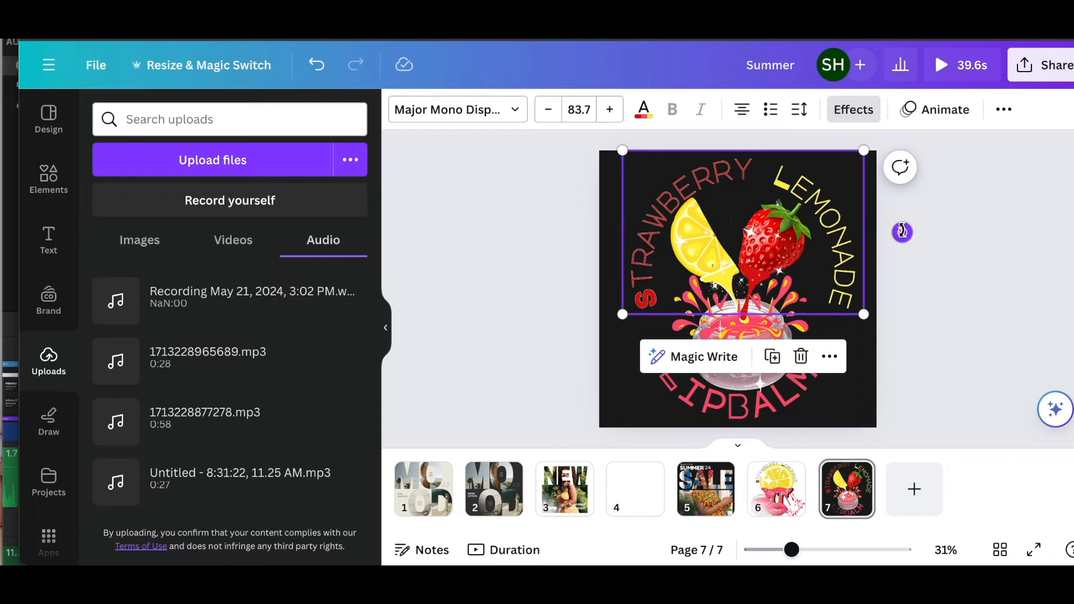
pyautogui.moveTo(902, 231)
pyautogui.mouseDown()
pyautogui.moveTo(893, 216)
pyautogui.moveTo(893, 236)
pyautogui.mouseUp()
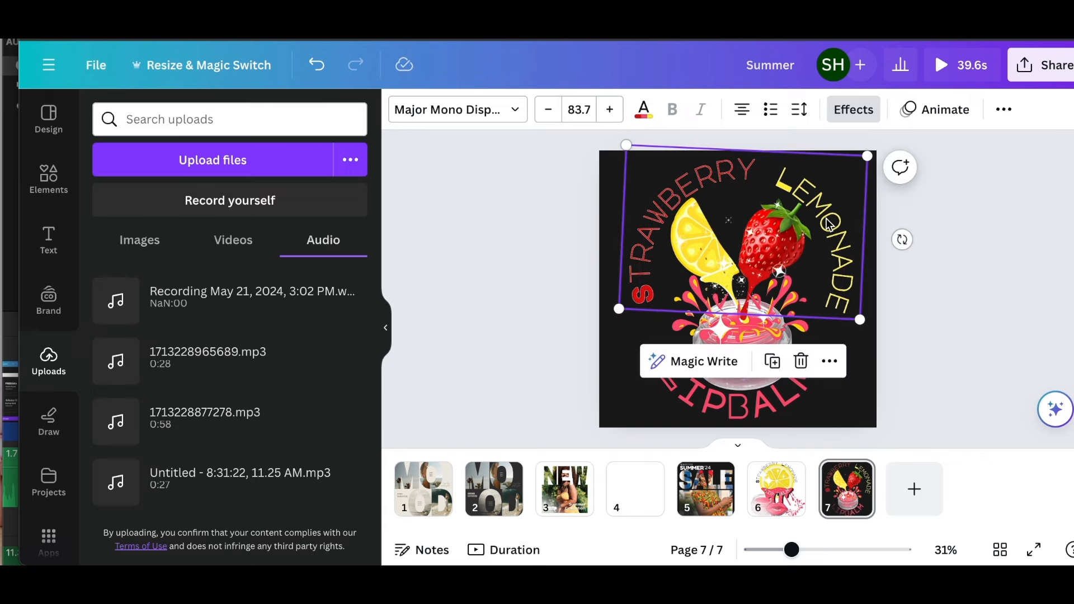
pyautogui.moveTo(902, 238); pyautogui.dragTo(903, 229)
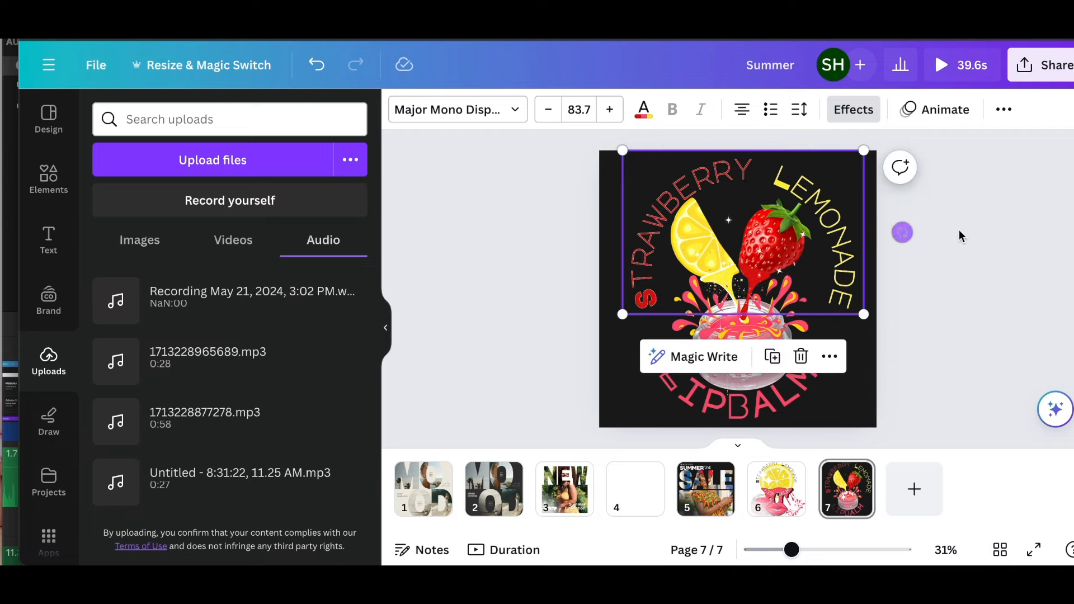
pyautogui.click(989, 219)
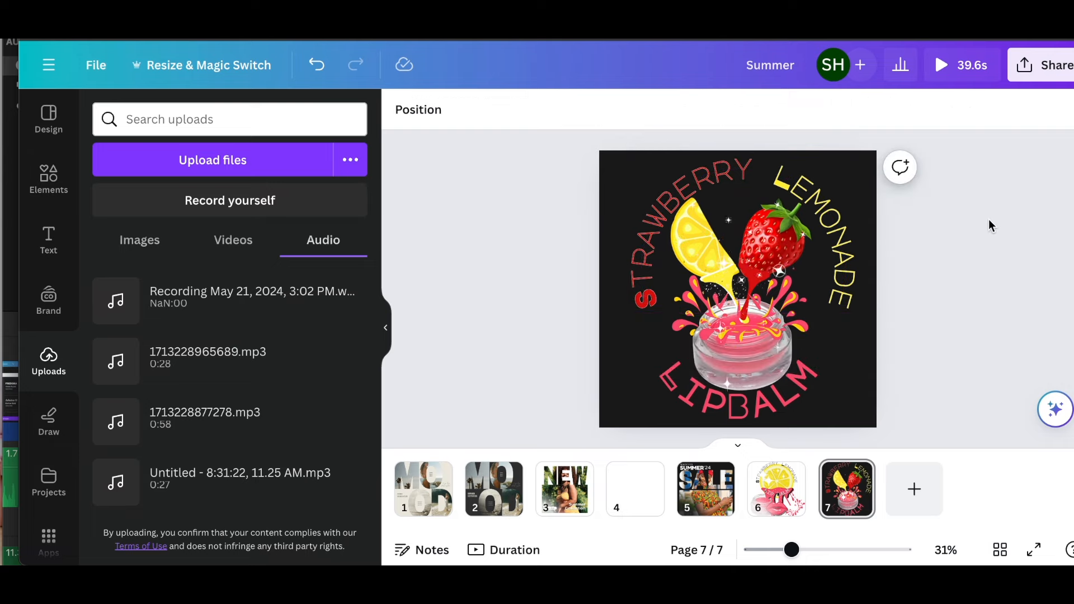
# - Enlarge the curved STRAWBERRY LEMONADE text to size 90 and shift it left and up around the fruit
pyautogui.click(845, 229)
pyautogui.moveTo(846, 230); pyautogui.dragTo(841, 229)
pyautogui.moveTo(857, 314); pyautogui.dragTo(877, 326)
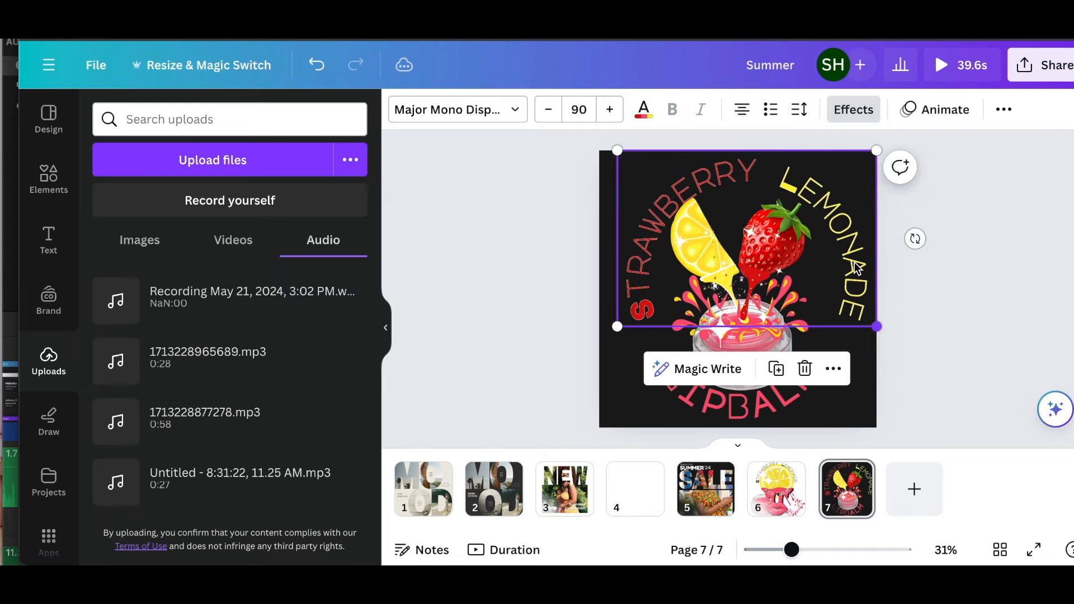
pyautogui.moveTo(856, 271); pyautogui.dragTo(844, 257)
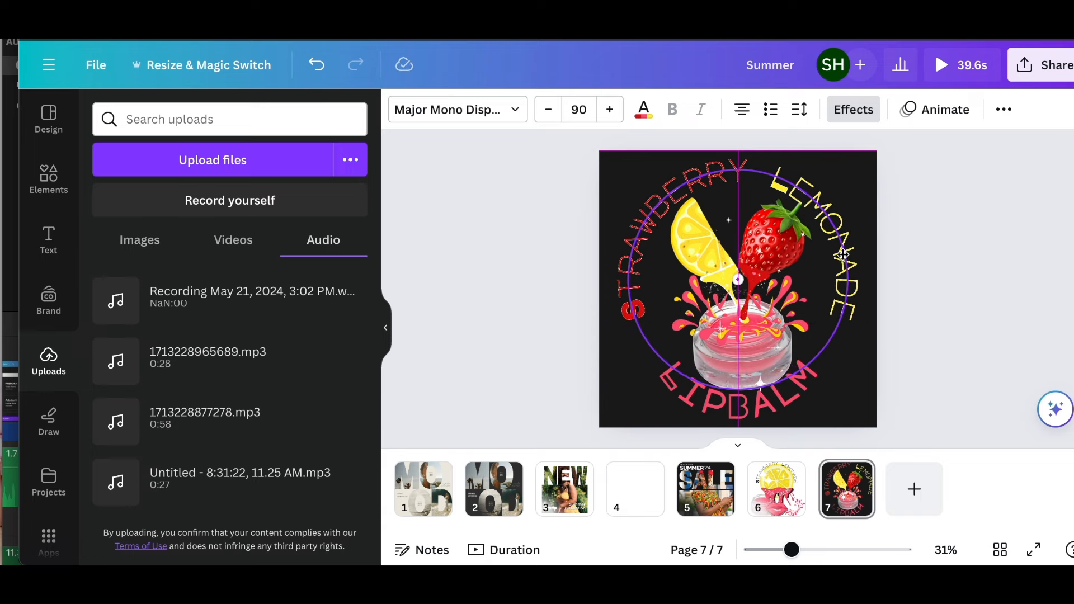
pyautogui.moveTo(844, 254); pyautogui.dragTo(844, 254)
pyautogui.click(1007, 210)
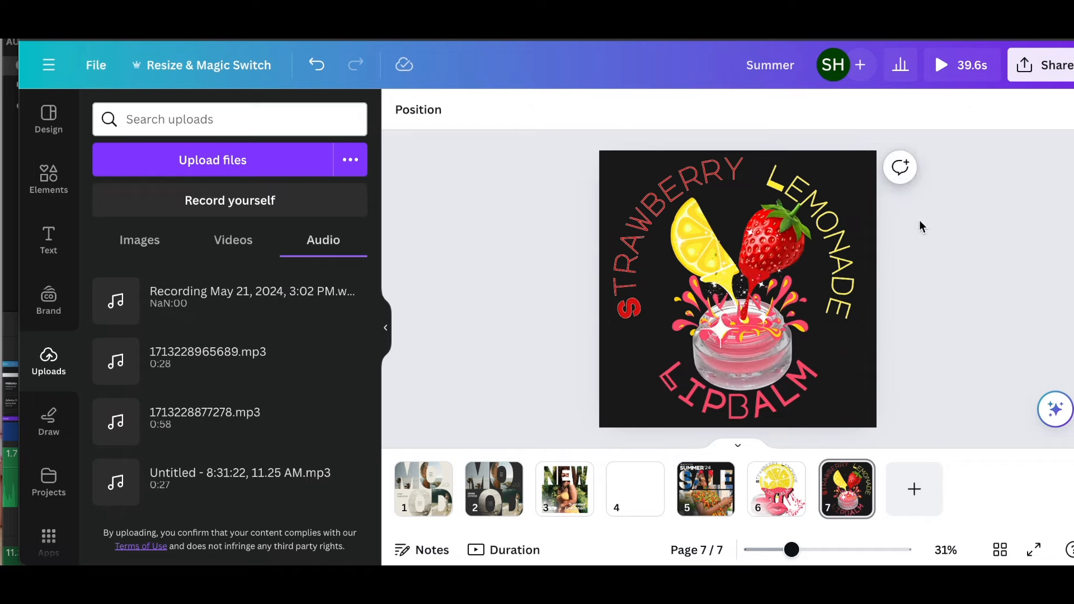
# - Nudge the curved STRAWBERRY LEMONADE text slightly right to centre it around the fruit, and leave it selected
pyautogui.click(832, 245)
pyautogui.moveTo(834, 244); pyautogui.dragTo(835, 237)
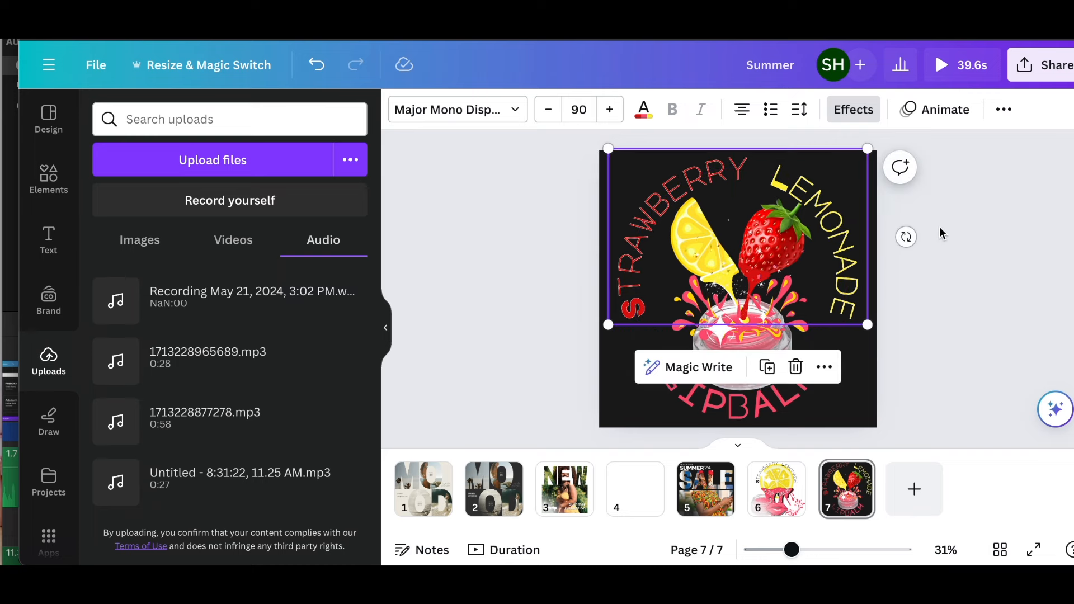
pyautogui.click(992, 235)
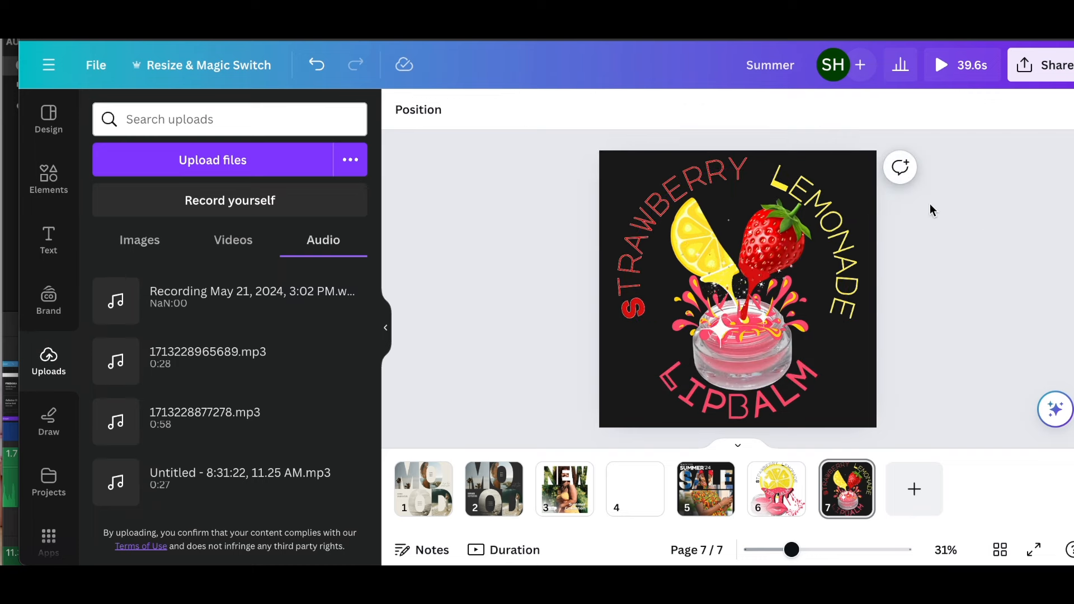
pyautogui.click(843, 217)
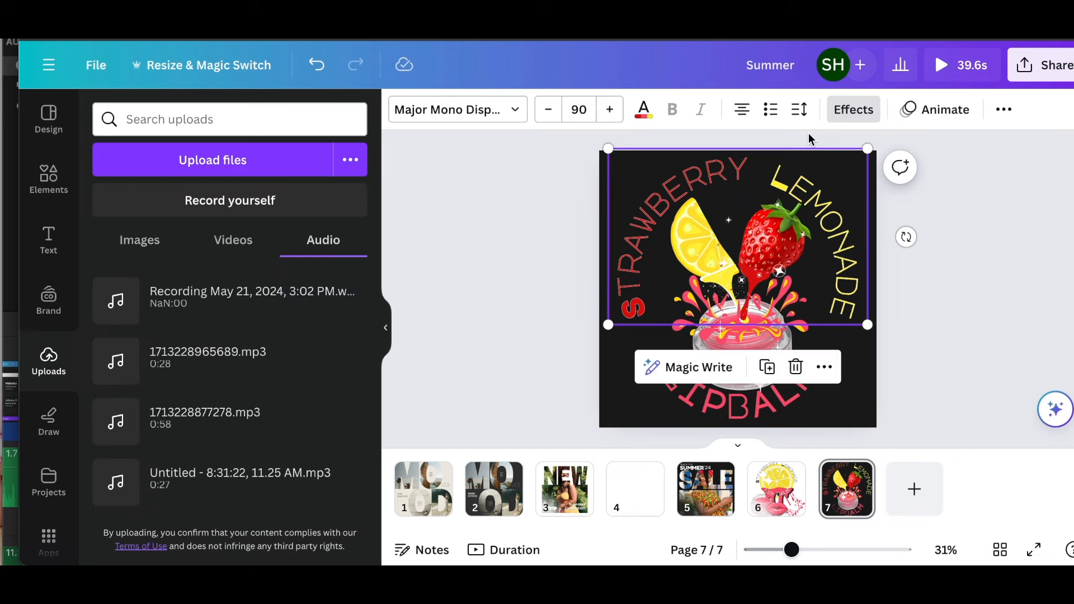
# - Apply the Typewriter animation to the curved STRAWBERRY LEMONADE text, playing on enter
pyautogui.click(934, 109)
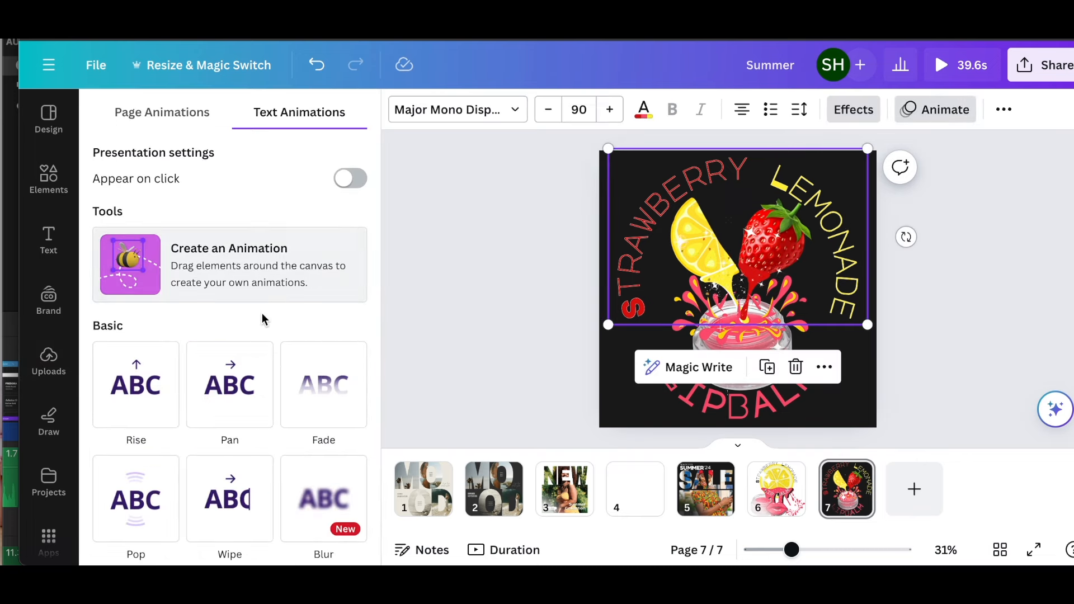
pyautogui.scroll(-2, 215, 402)
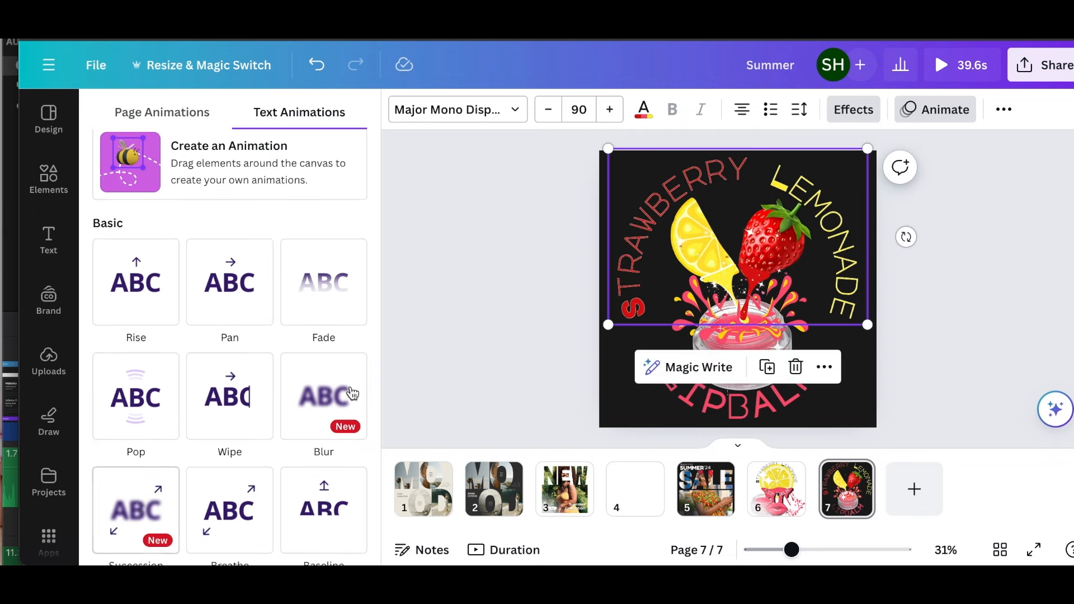
pyautogui.scroll(-5, 344, 393)
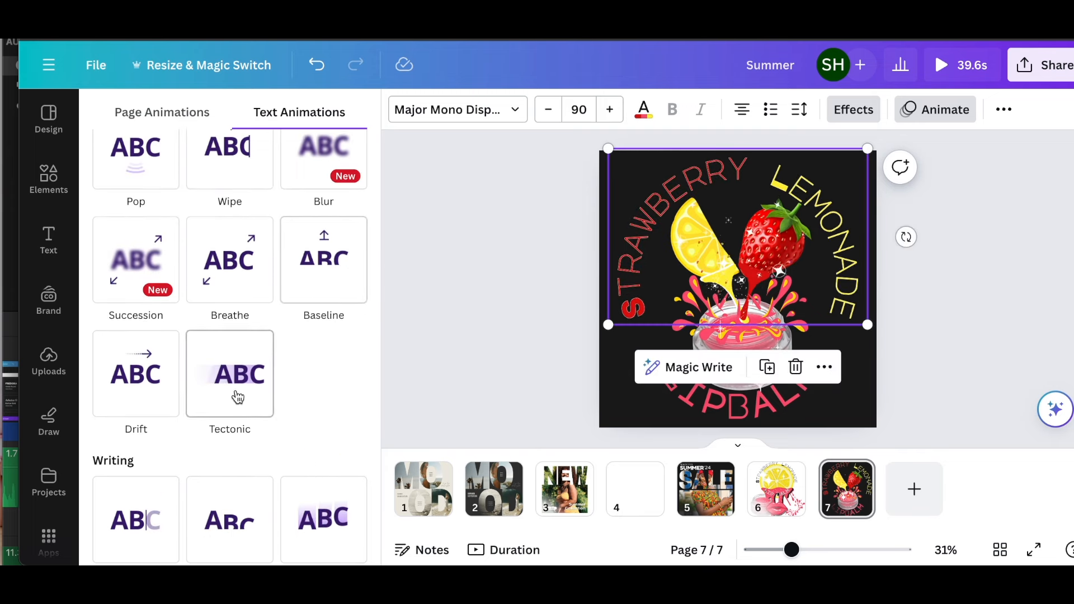
pyautogui.scroll(-3, 125, 398)
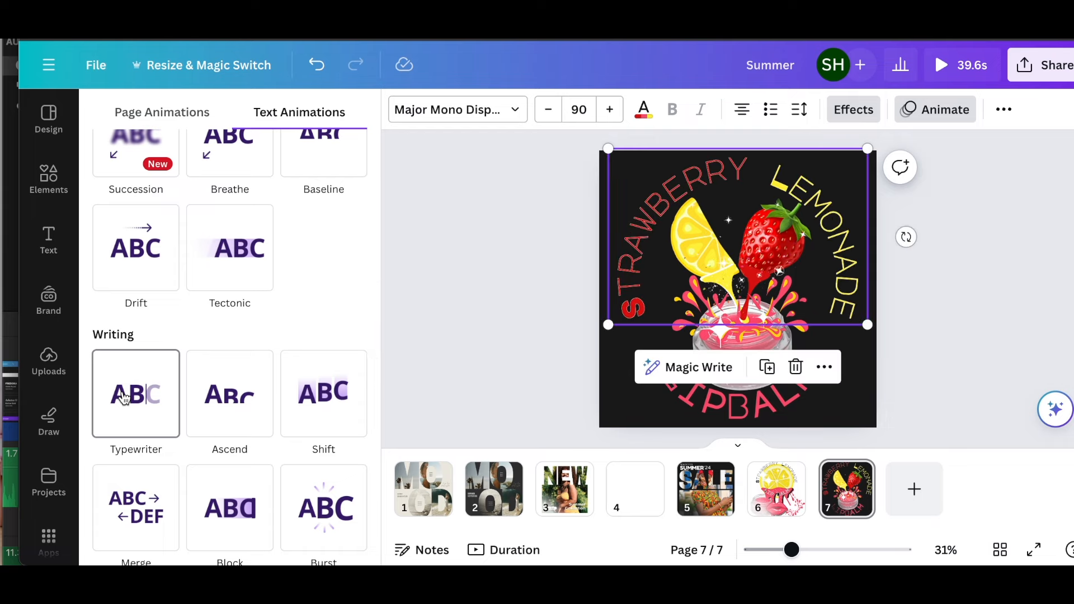
pyautogui.click(125, 396)
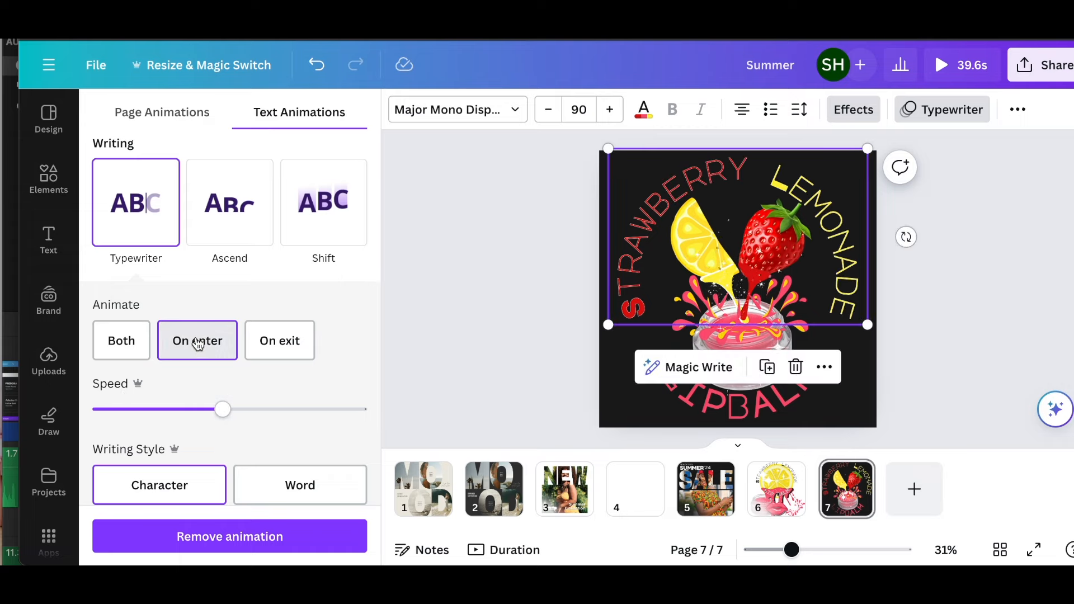
pyautogui.click(204, 342)
pyautogui.scroll(-6, 215, 340)
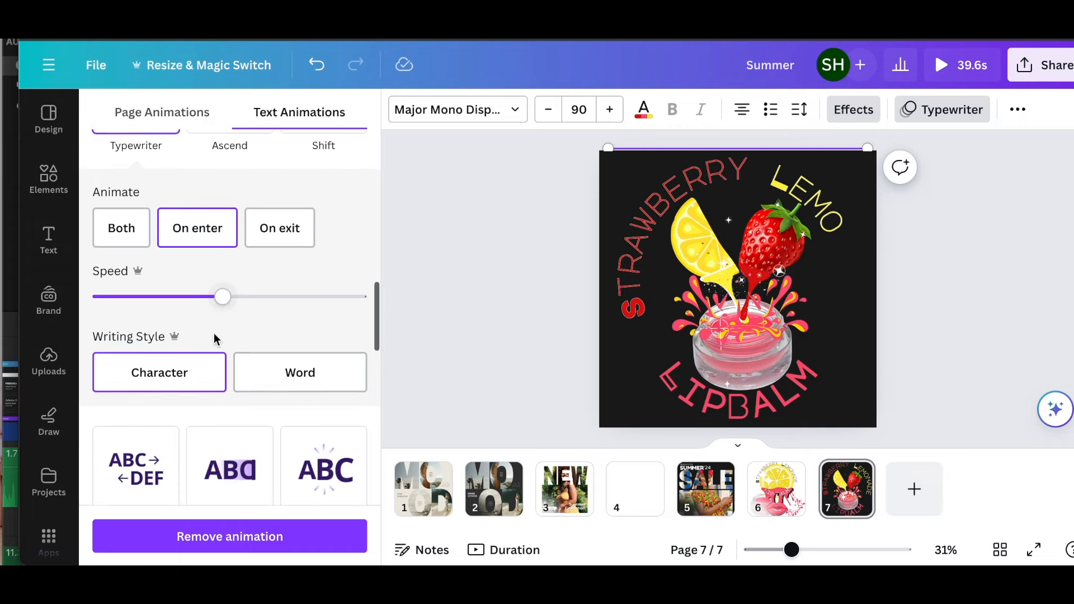
pyautogui.scroll(-10, 216, 340)
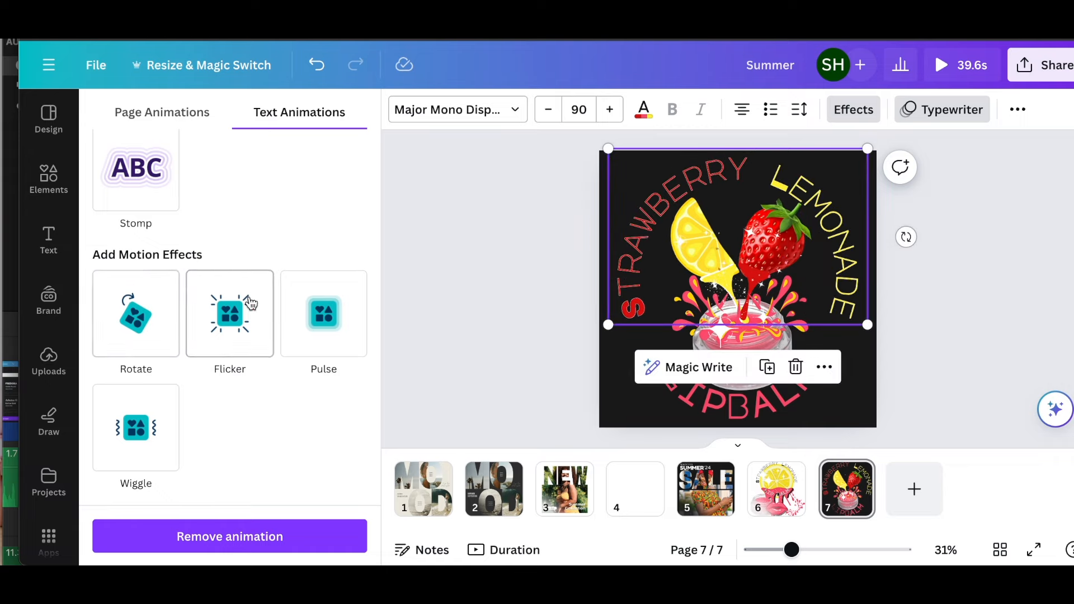
pyautogui.scroll(10, 284, 276)
pyautogui.scroll(8, 286, 270)
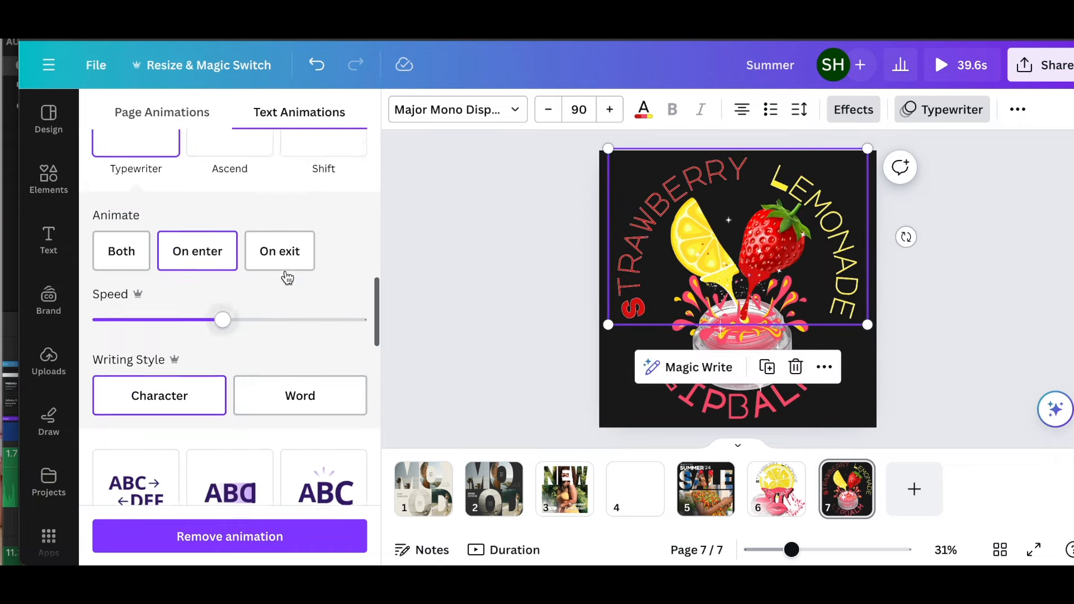
# - Apply the Pop animation to the curved LIP BALM text and reduce its speed to the minimum
pyautogui.click(750, 395)
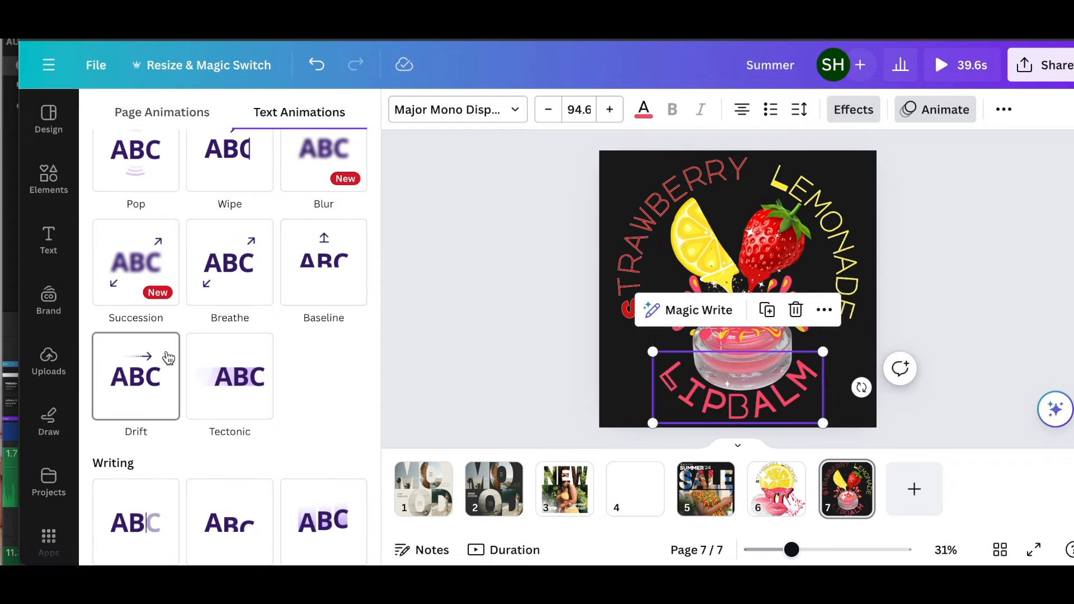
pyautogui.scroll(5, 168, 358)
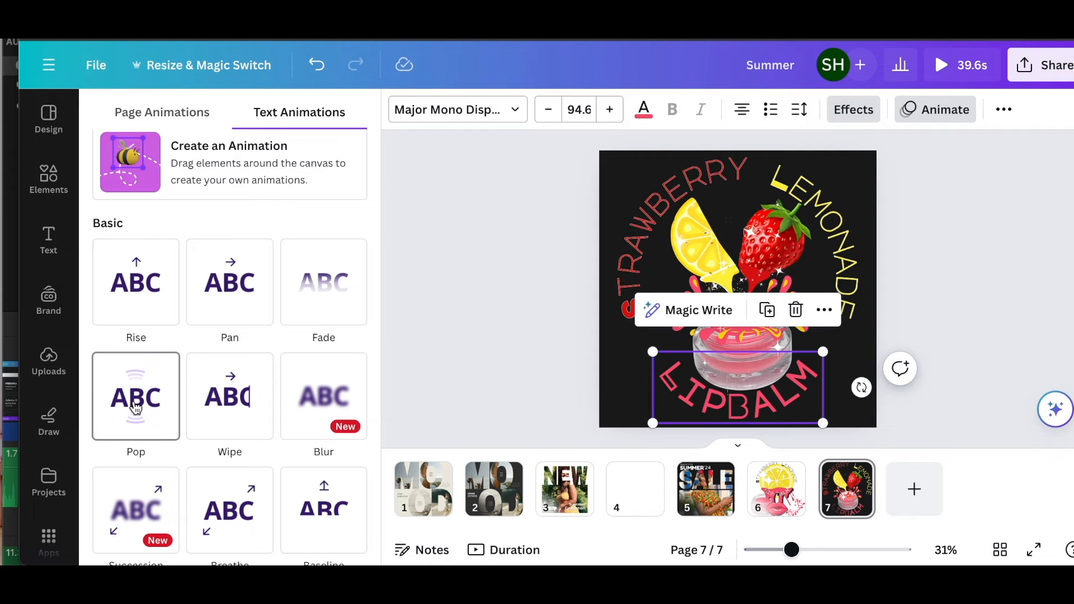
pyautogui.click(132, 395)
pyautogui.scroll(-3, 133, 392)
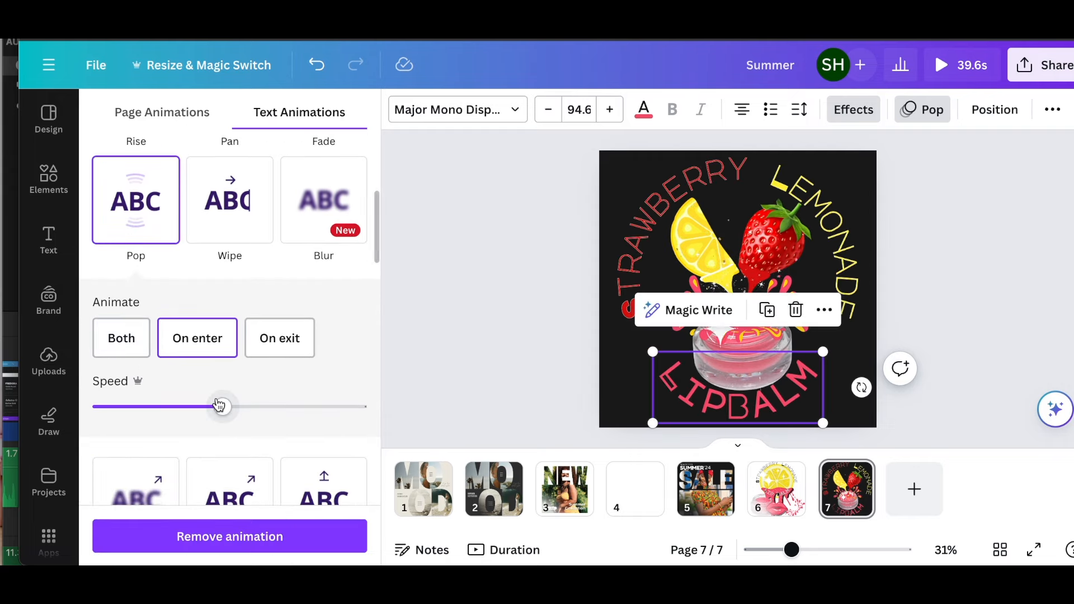
pyautogui.moveTo(224, 411); pyautogui.dragTo(84, 408)
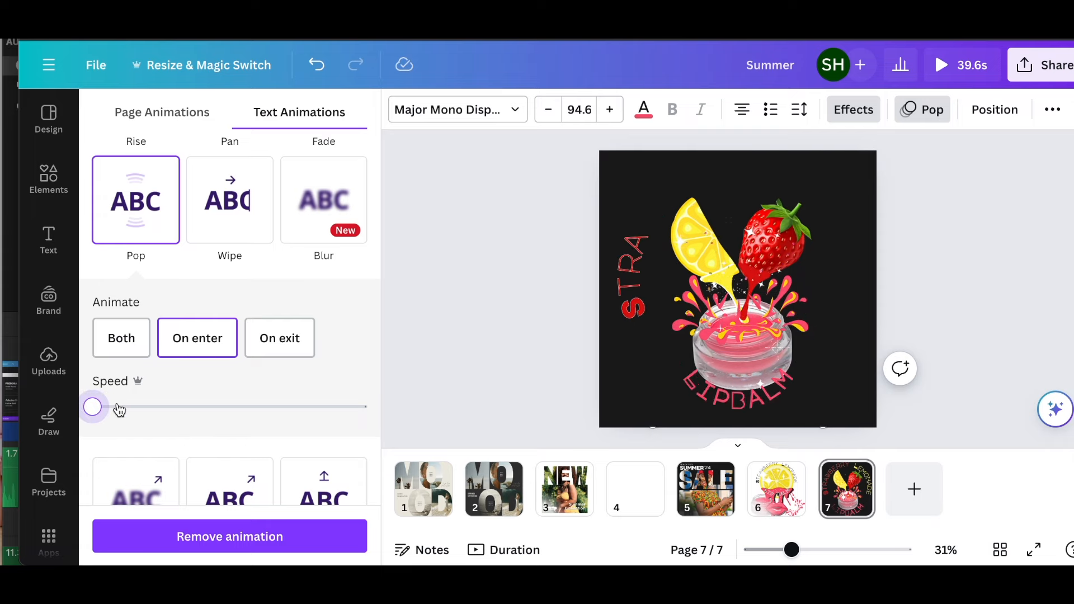
# - Add the Pulse motion effect to the LIP BALM text at minimum intensity and deselect the text
pyautogui.scroll(-5, 201, 367)
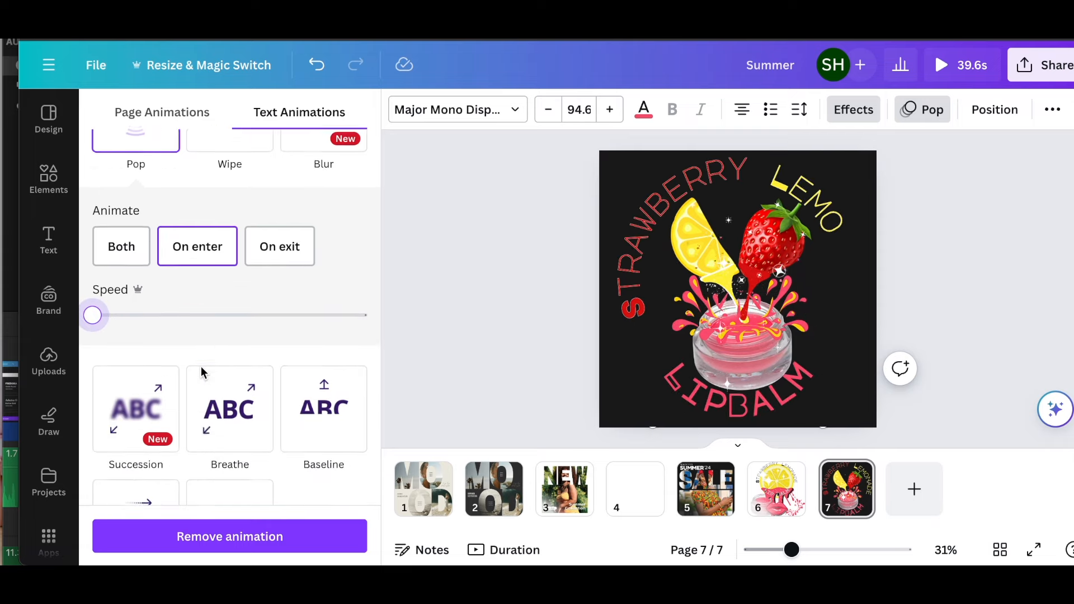
pyautogui.scroll(-15, 203, 373)
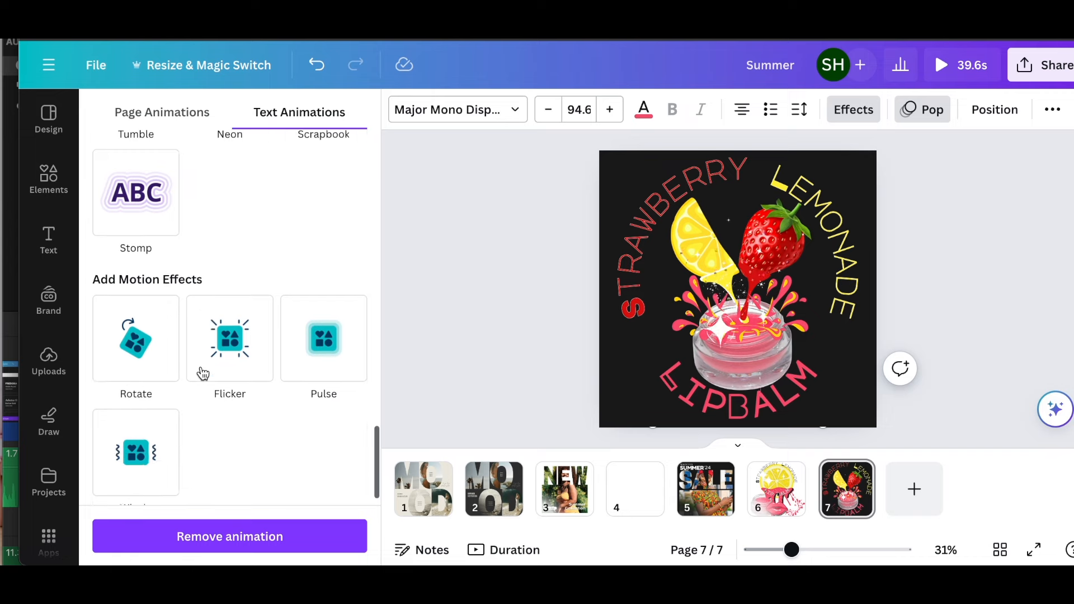
pyautogui.click(331, 328)
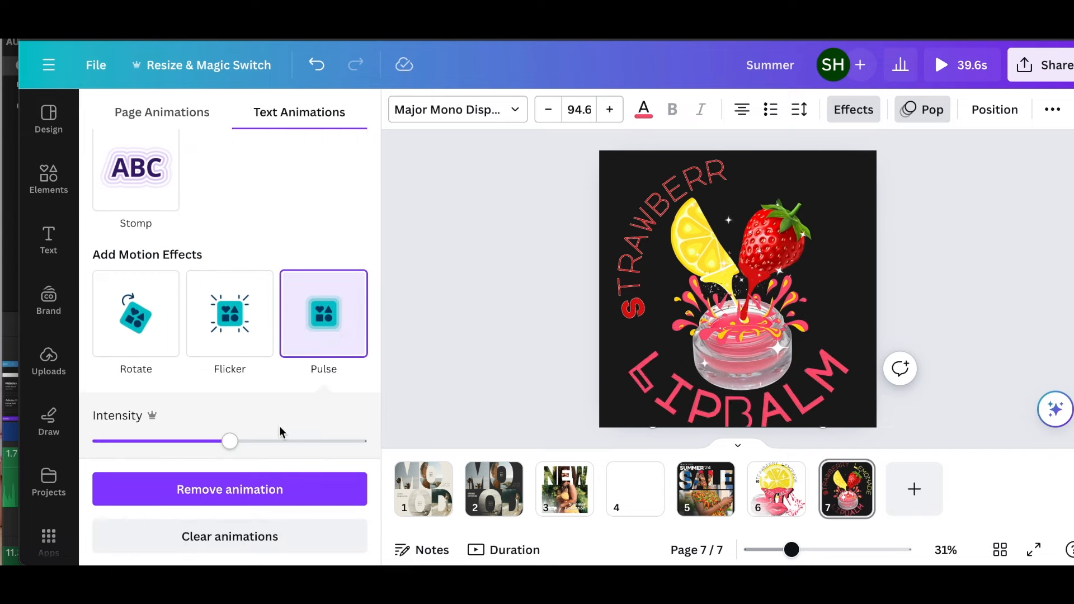
pyautogui.moveTo(230, 441); pyautogui.dragTo(85, 442)
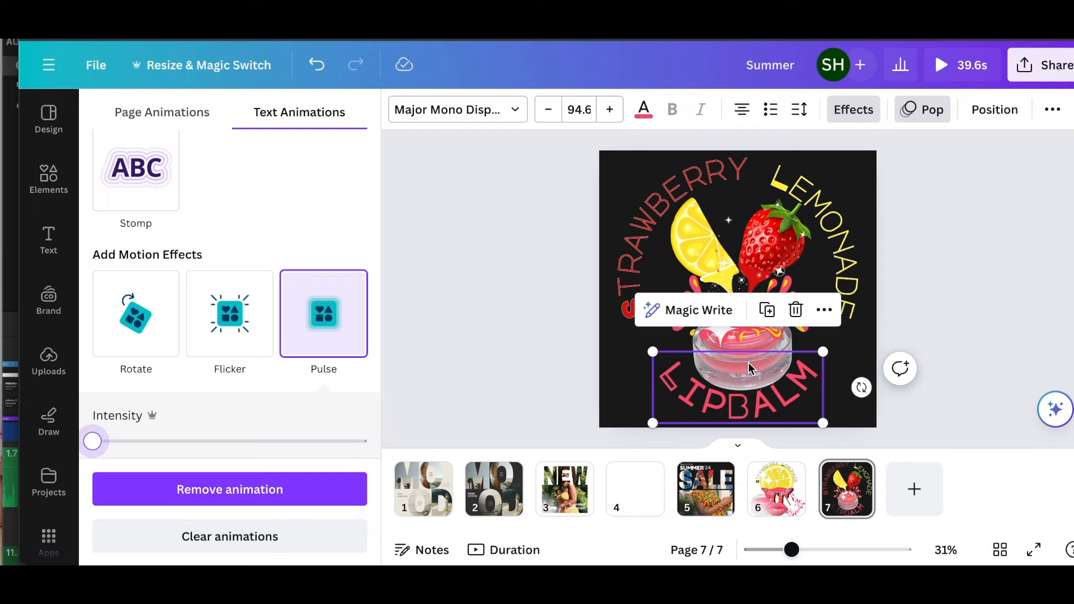
pyautogui.click(840, 340)
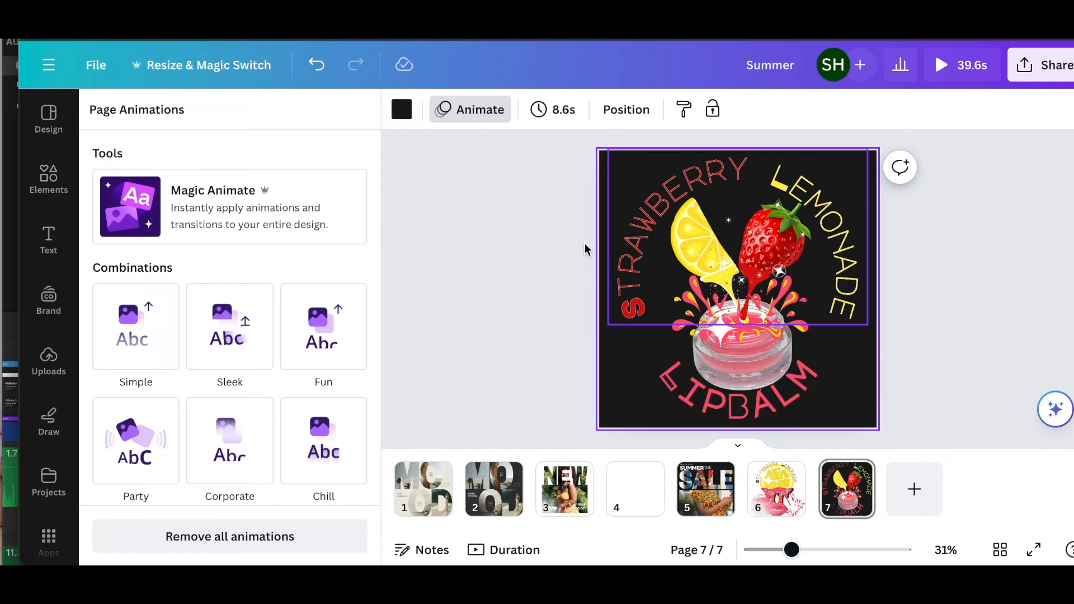
# - Replace the previous elements search with a search for "shop now" graphics
pyautogui.click(50, 178)
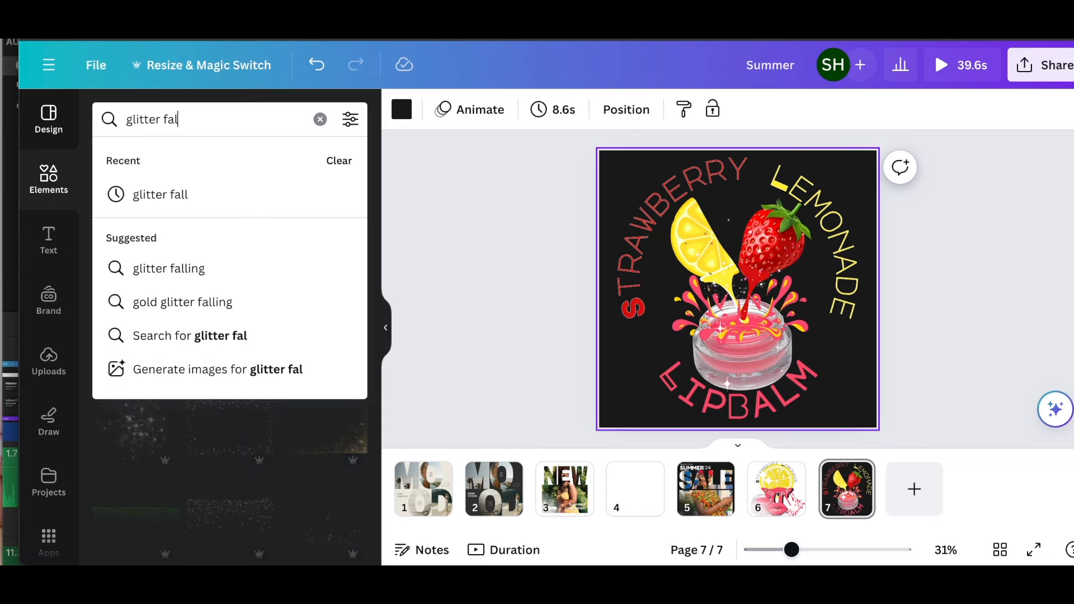
pyautogui.press('BackSpace')
pyautogui.press('BackSpace')
pyautogui.press('BackSpace')
pyautogui.press('BackSpace')
pyautogui.press('BackSpace')
pyautogui.press('BackSpace')
pyautogui.press('BackSpace')
pyautogui.press('BackSpace')
pyautogui.press('BackSpace')
pyautogui.press('BackSpace')
pyautogui.press('BackSpace')
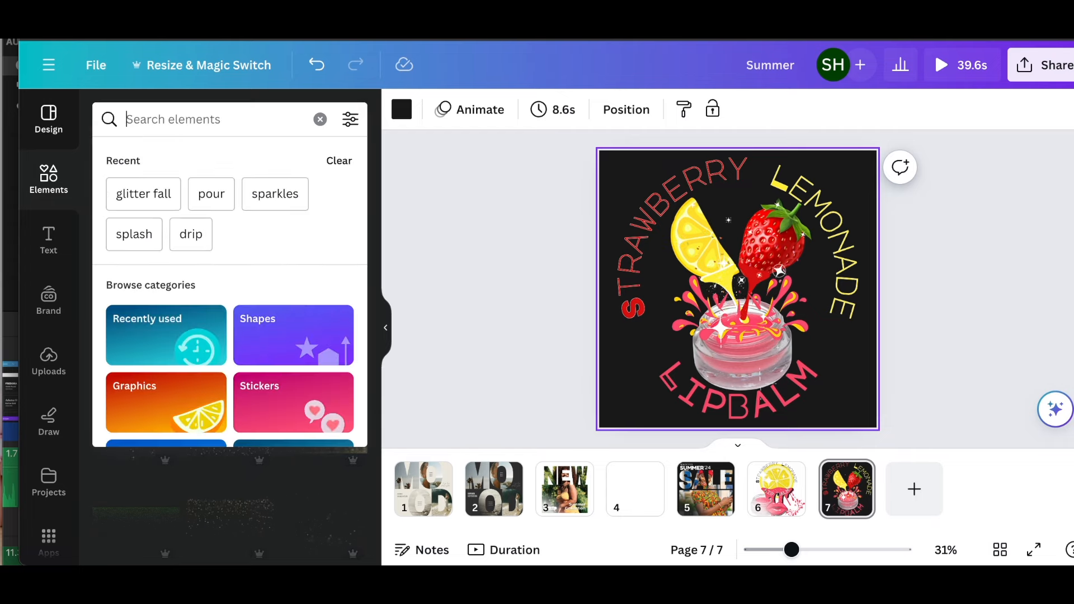
pyautogui.write('s')
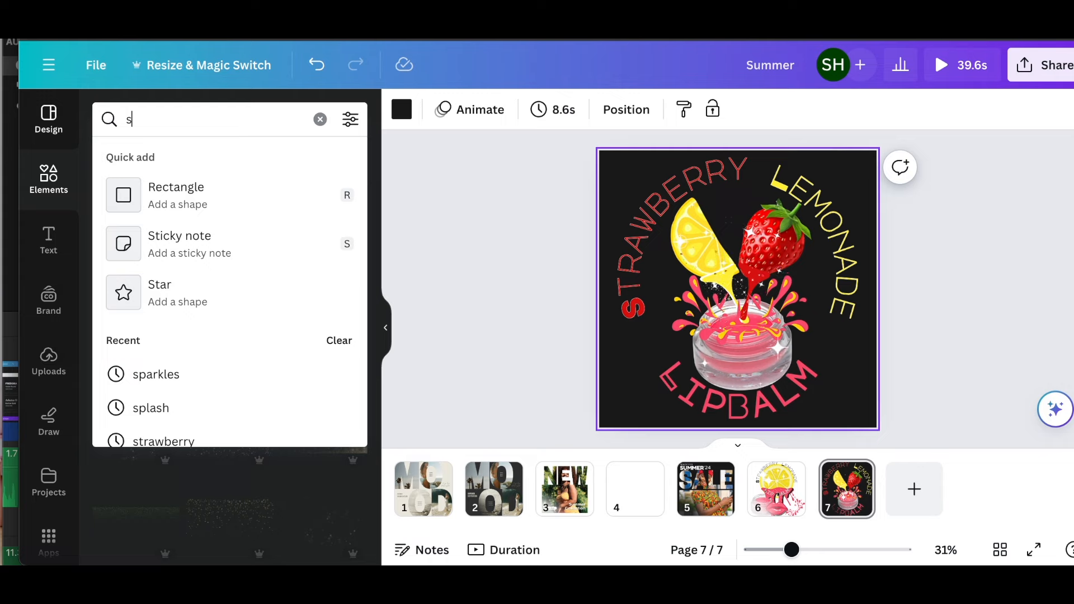
pyautogui.write('hop now')
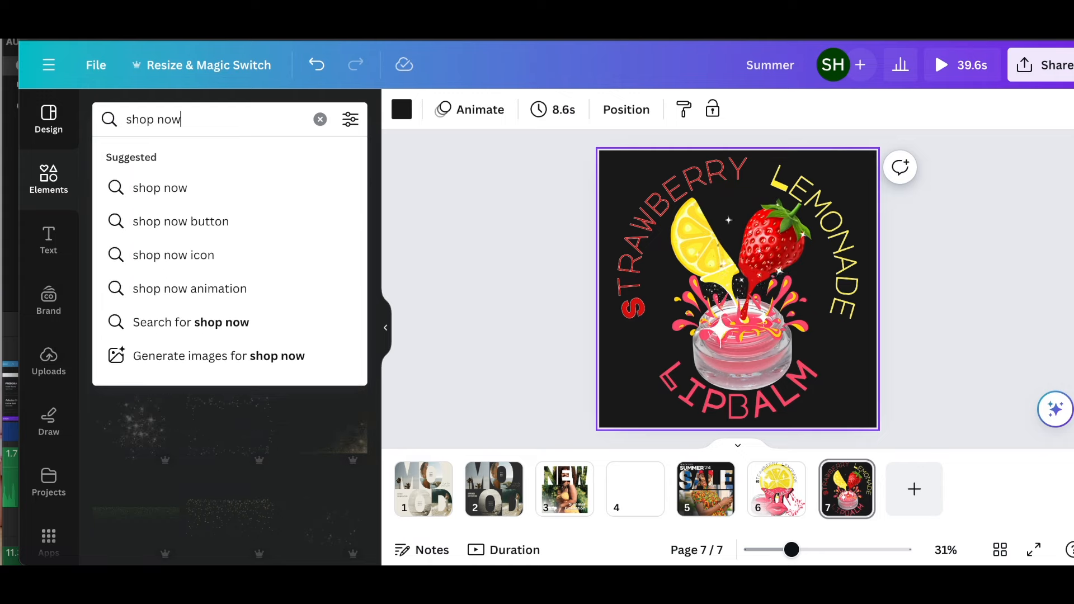
pyautogui.press('Return')
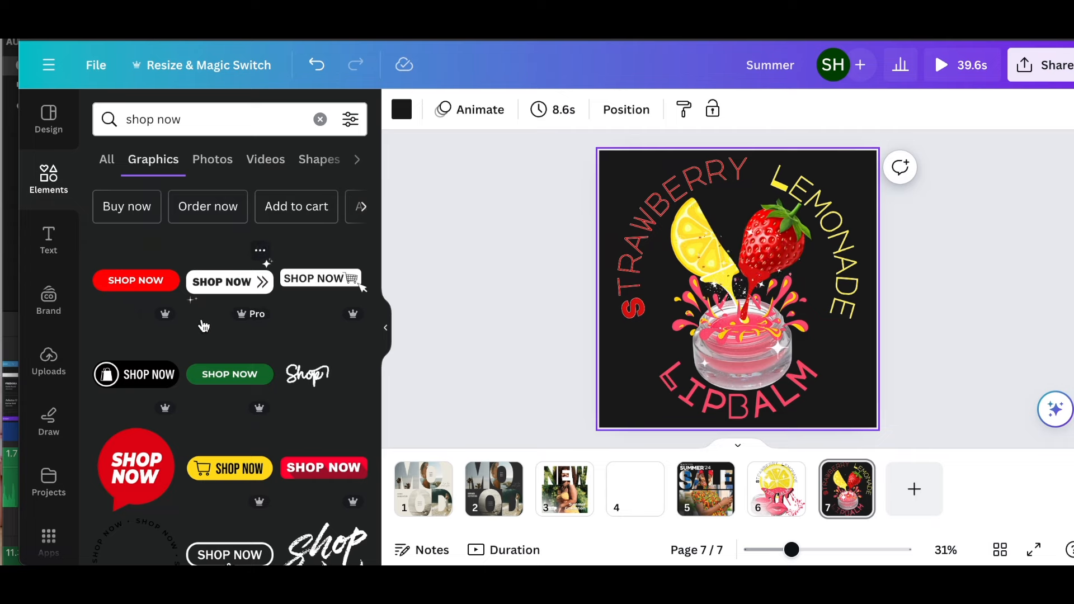
# - Add the red rounded SHOP NOW button graphic over the jar and recolour it with the bright pink from the jar's photo colors
pyautogui.click(231, 287)
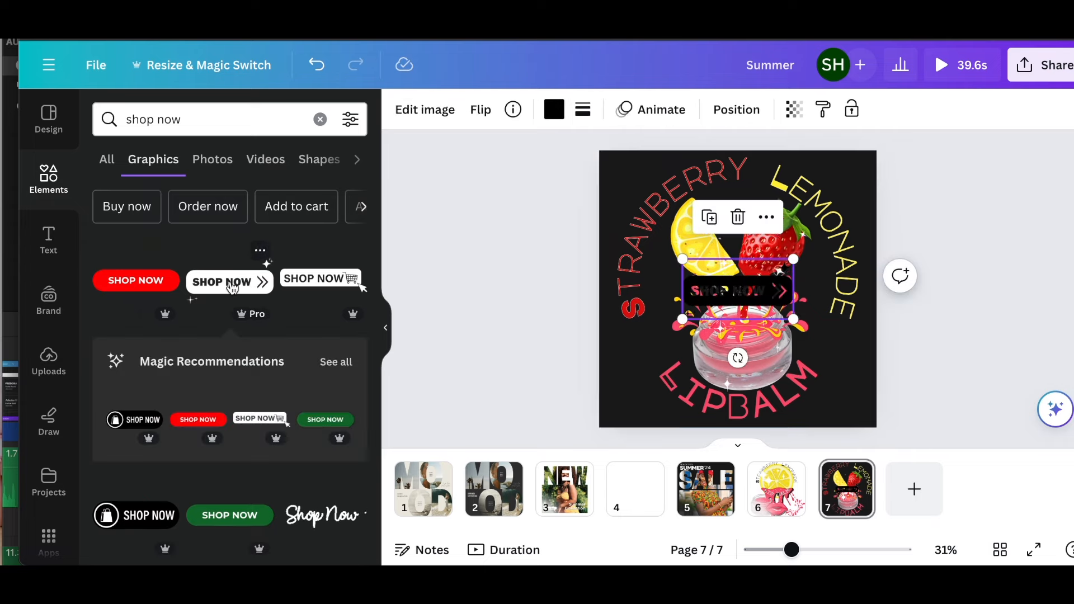
pyautogui.press('Delete')
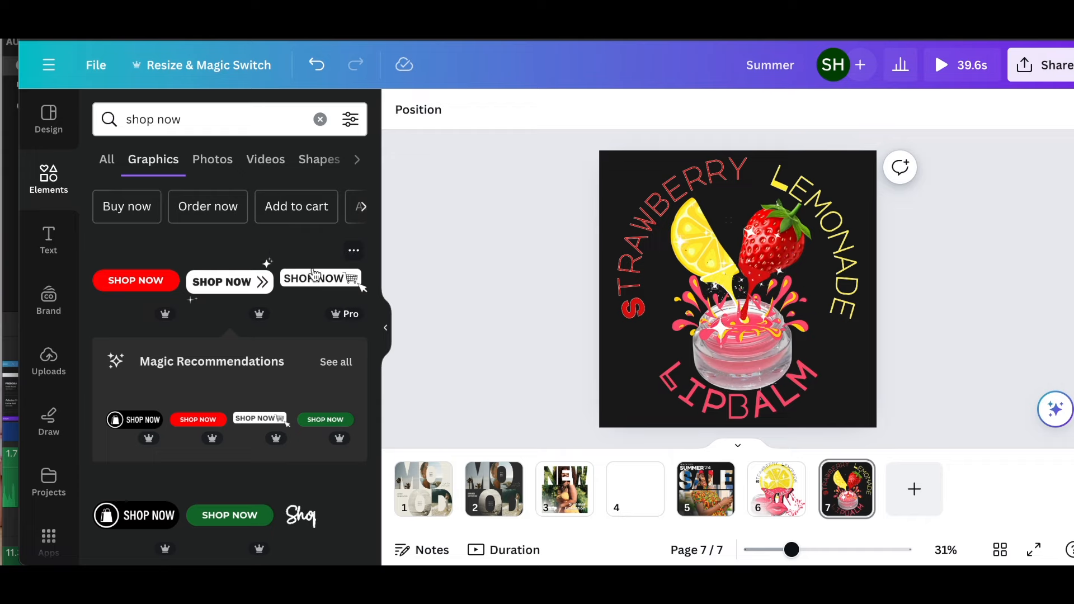
pyautogui.click(141, 283)
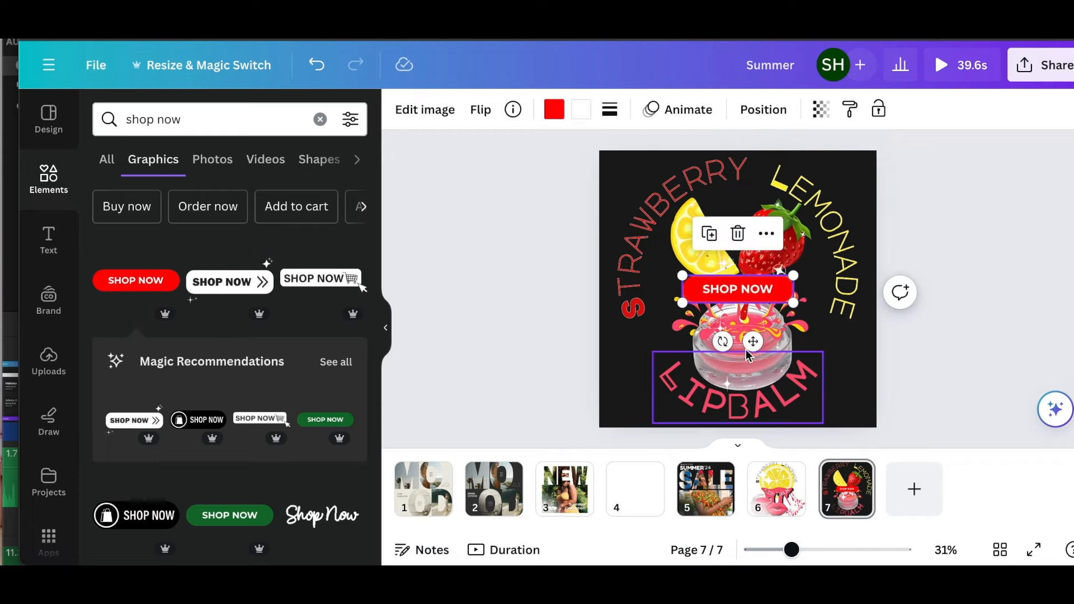
pyautogui.moveTo(753, 341); pyautogui.dragTo(777, 394)
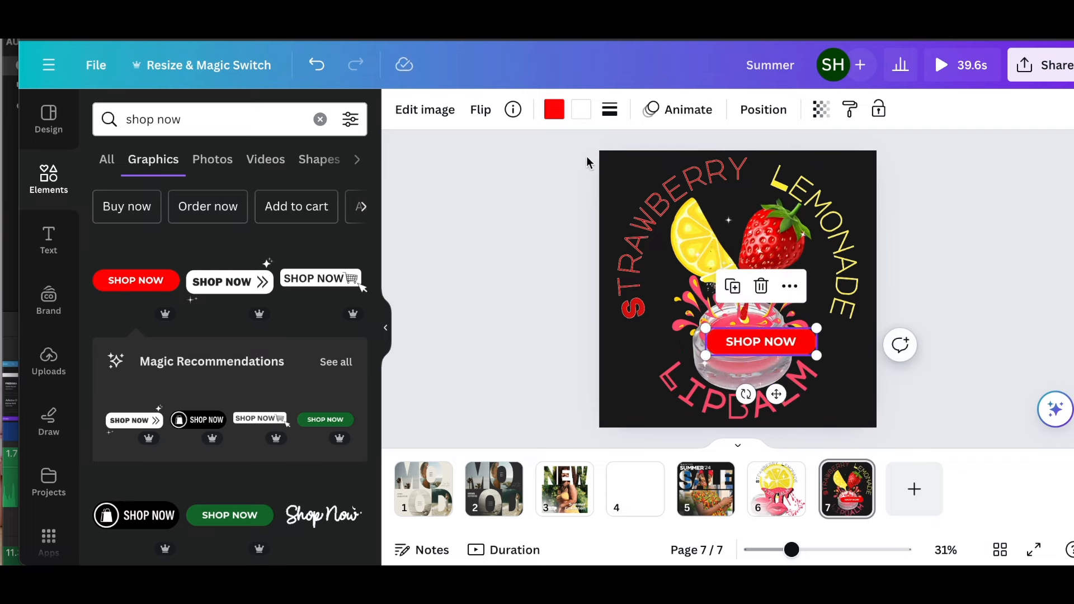
pyautogui.click(553, 109)
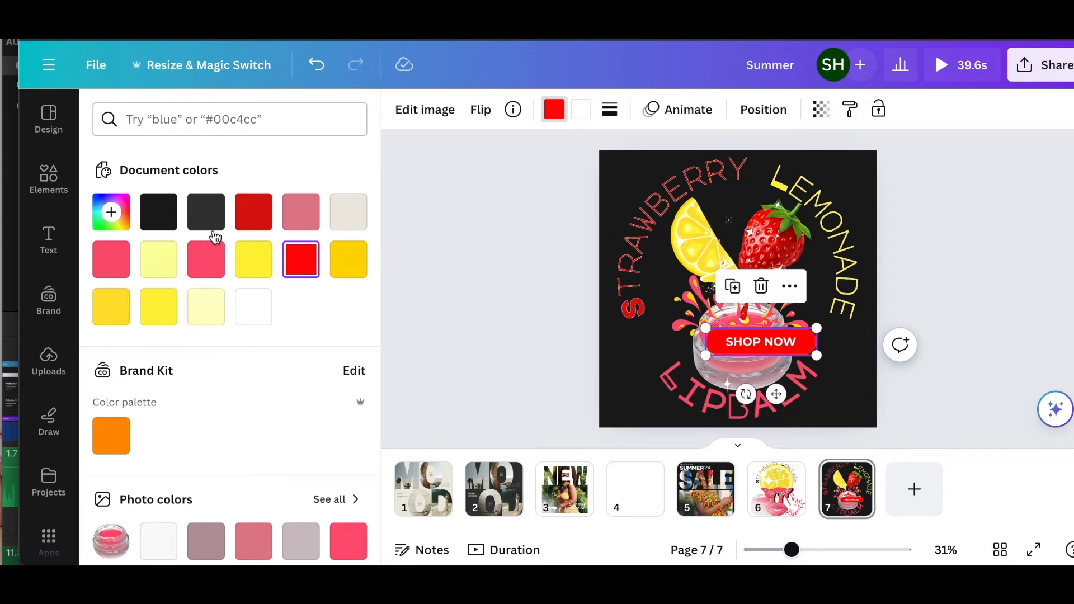
pyautogui.click(349, 541)
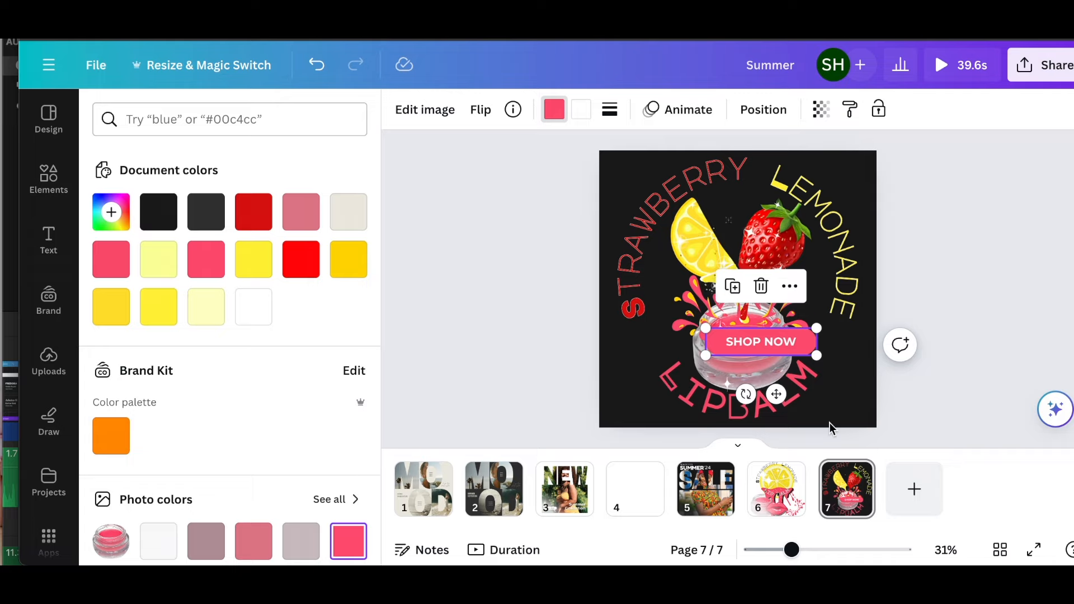
# - Shrink the SHOP NOW button, place it in the page's lower-left corner beside LIP BALM, deselect it and collapse the elements listing
pyautogui.moveTo(815, 358); pyautogui.dragTo(774, 345)
pyautogui.moveTo(755, 386); pyautogui.dragTo(756, 414)
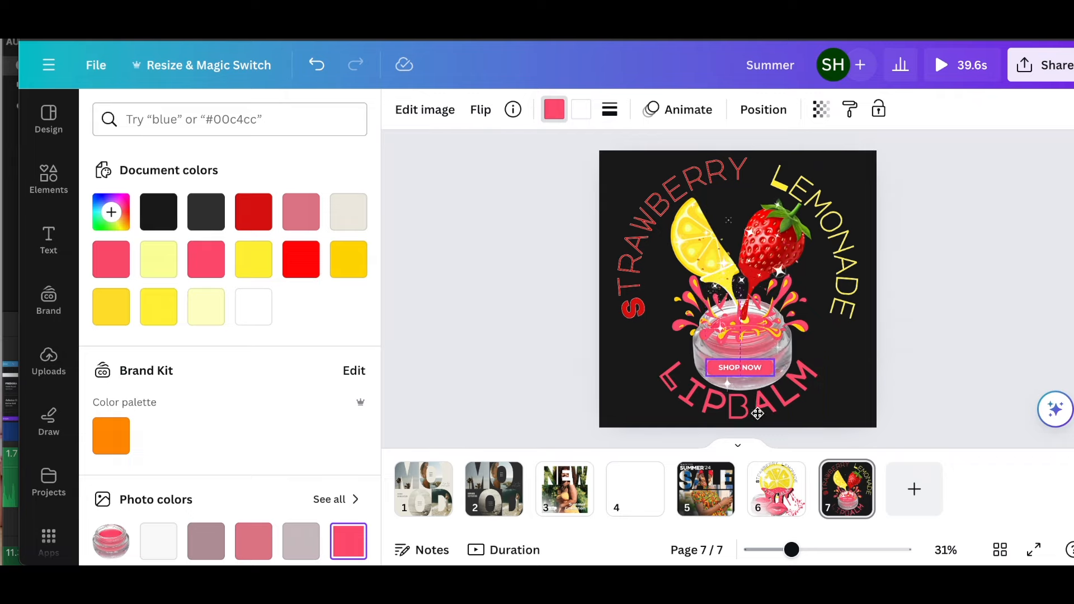
pyautogui.moveTo(707, 357); pyautogui.dragTo(683, 354)
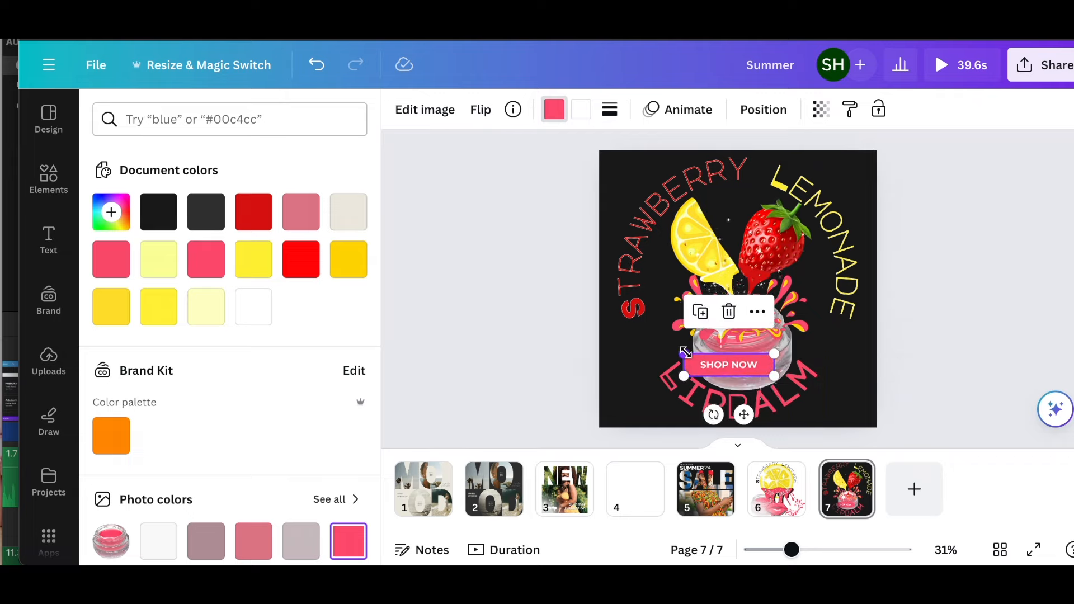
pyautogui.moveTo(744, 413); pyautogui.dragTo(838, 451)
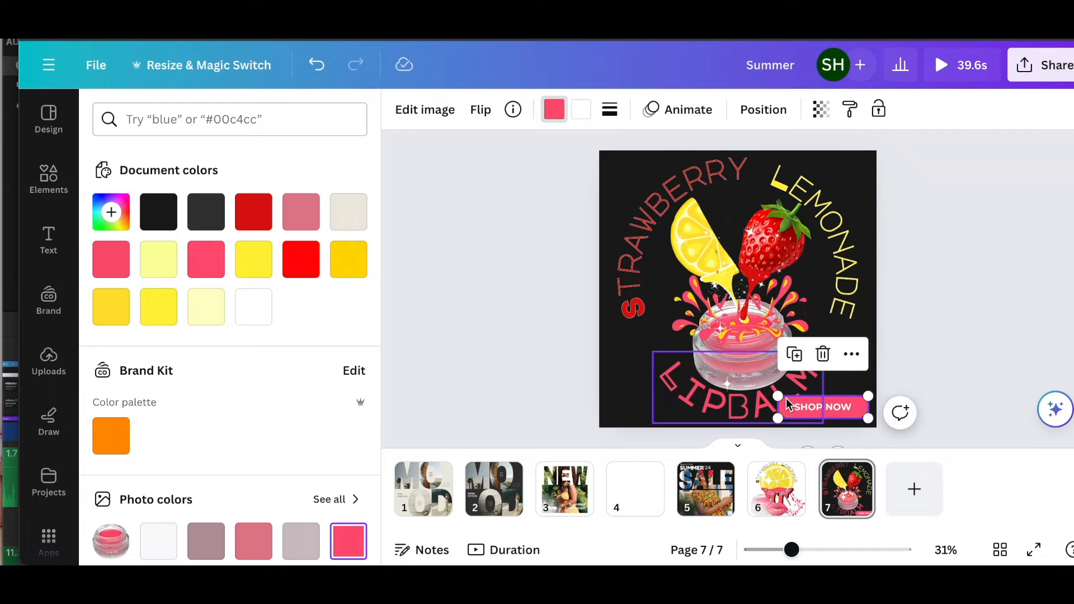
pyautogui.moveTo(779, 396); pyautogui.dragTo(680, 420)
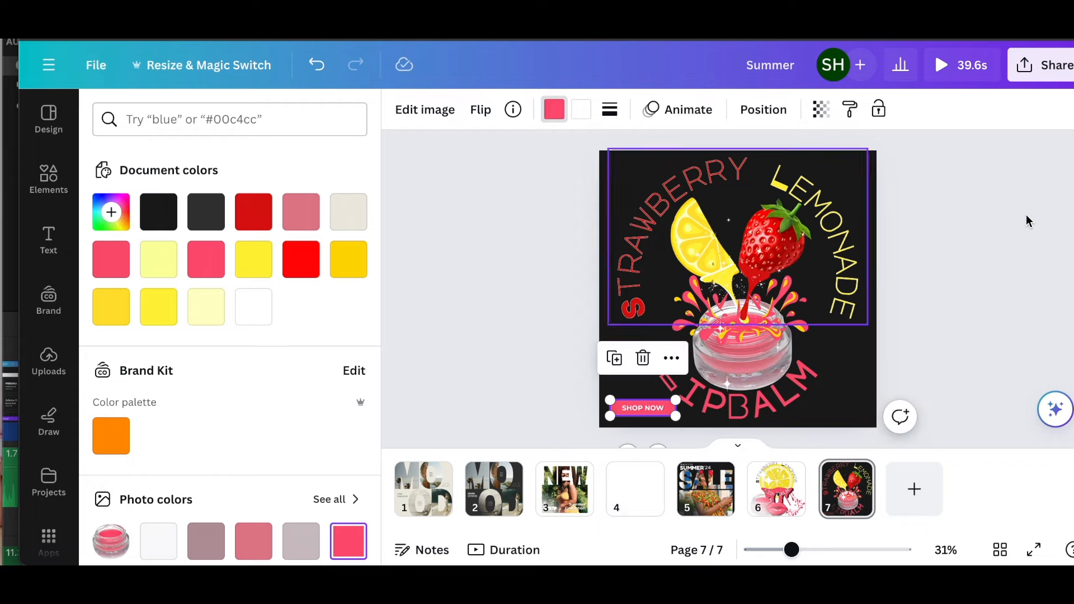
pyautogui.click(977, 211)
pyautogui.click(976, 210)
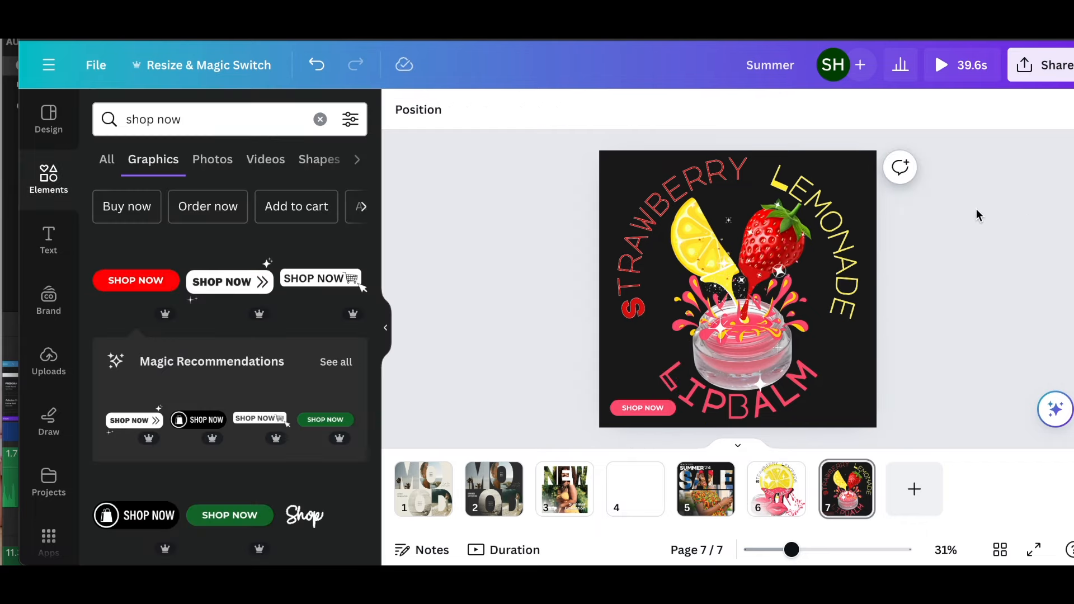
pyautogui.click(384, 328)
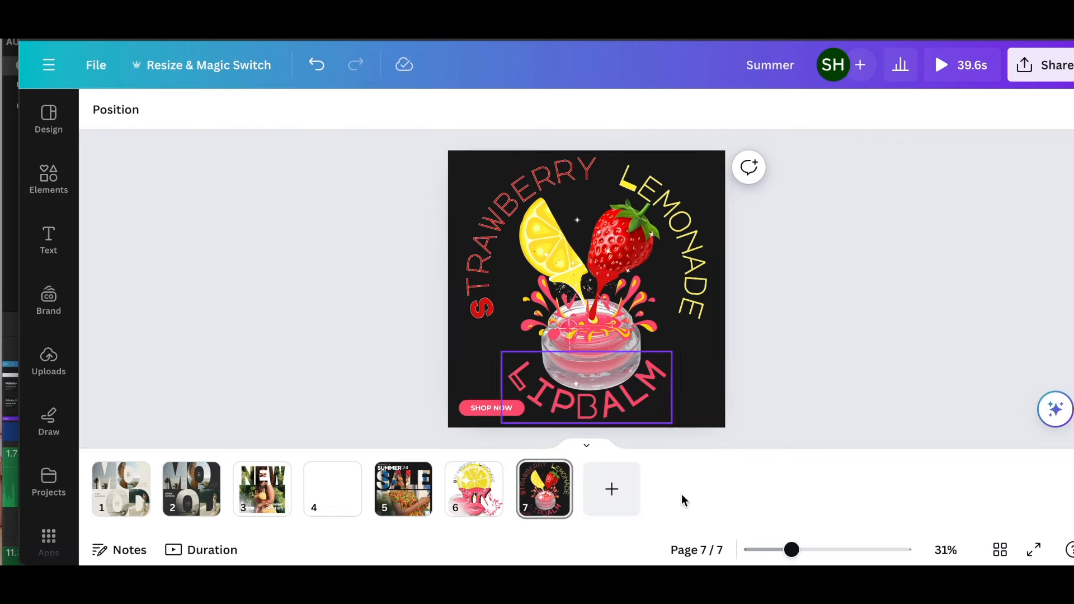